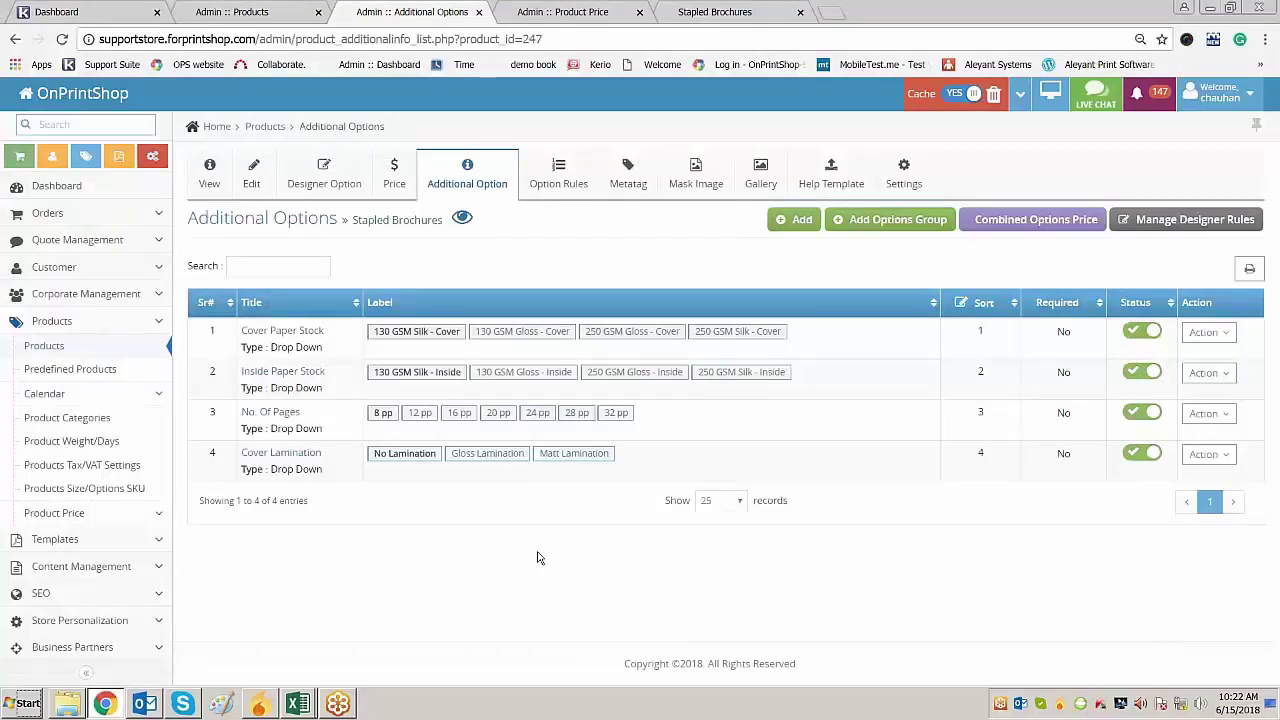
Review the Stapled Brochures product across its additional options, its storefront page and its product price page
left_click_drag(352, 222, 443, 222)
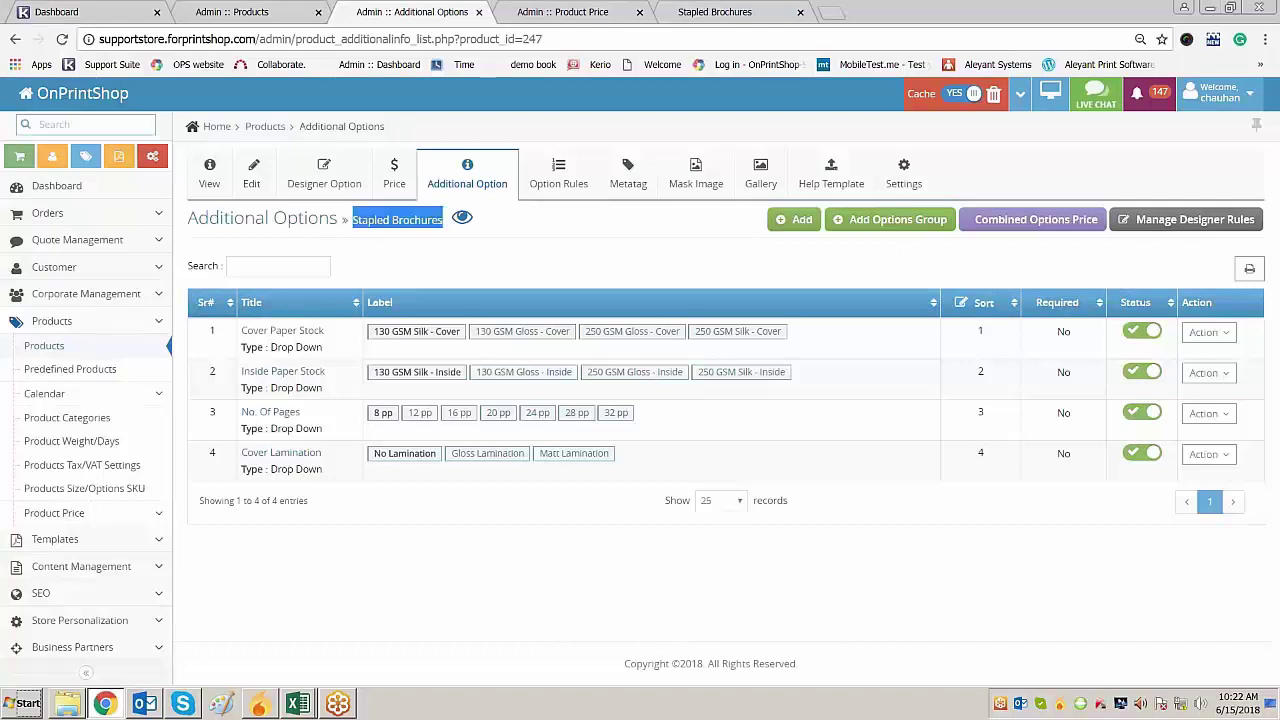
left_click(710, 14)
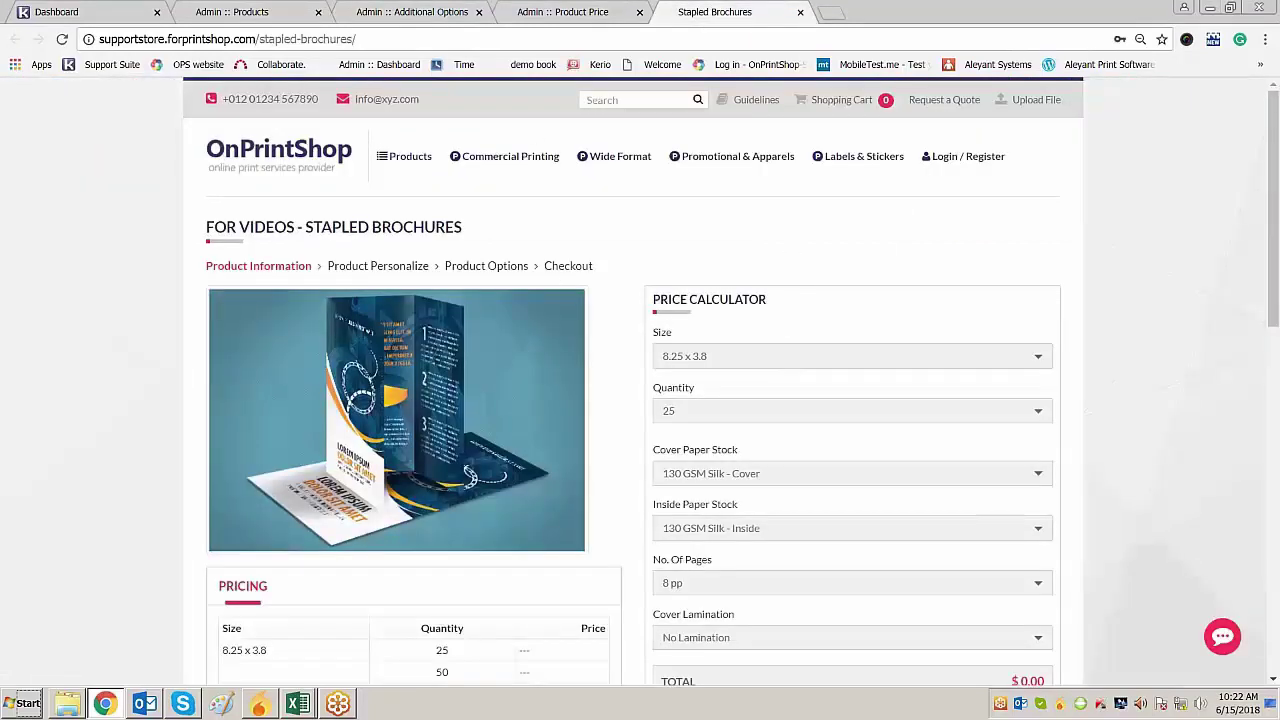
left_click(550, 12)
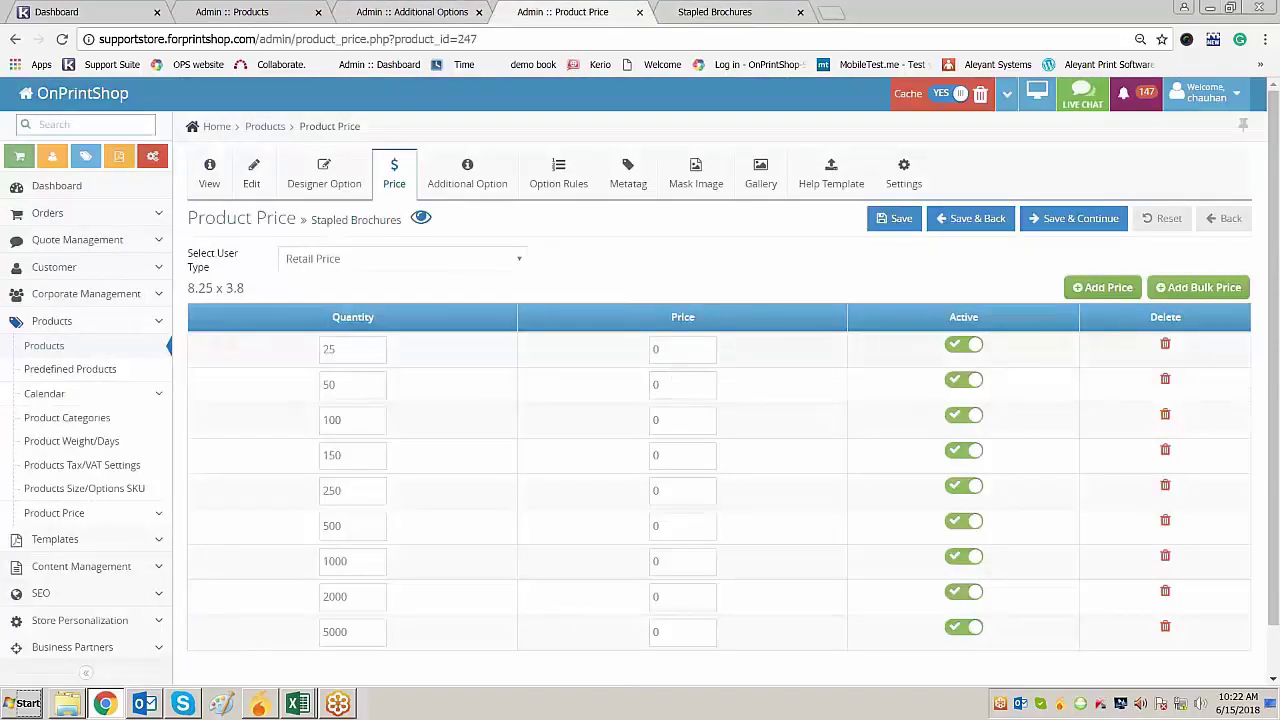
Switch to the combined option price workbook in Excel and examine the cover and inside paper stock headings of the price tables
left_click(298, 704)
left_click(296, 668)
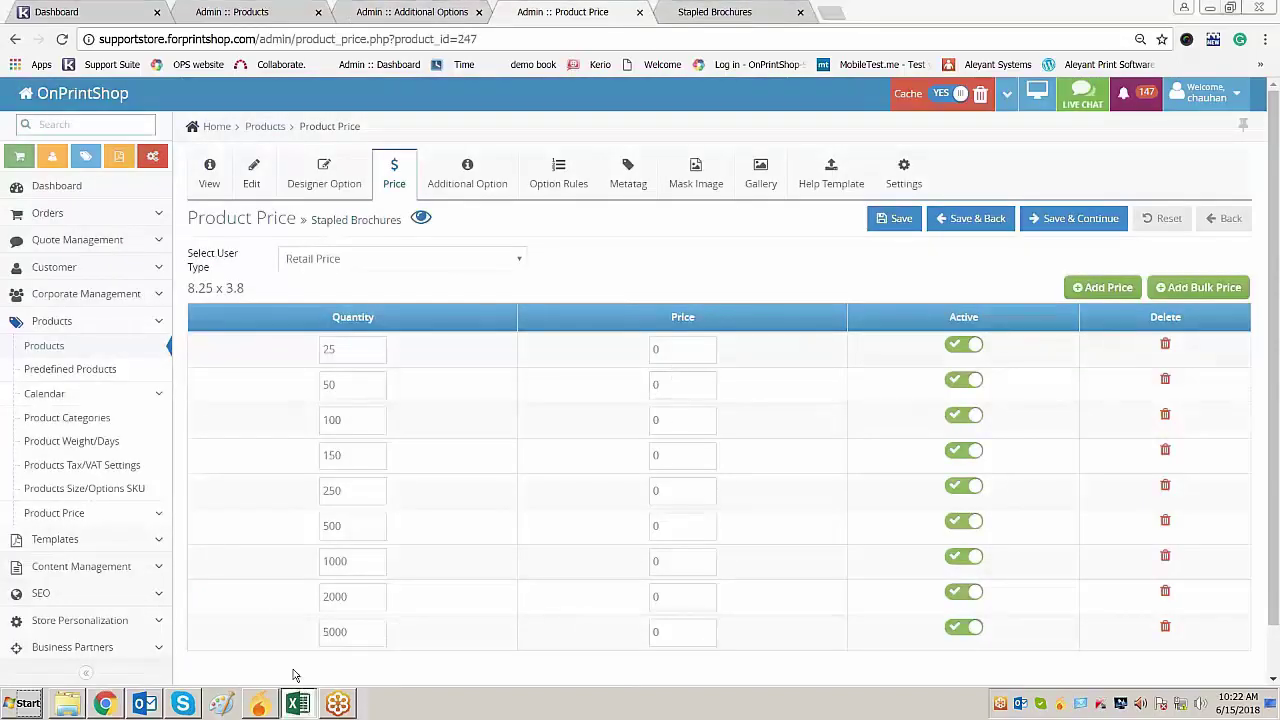
left_click_drag(270, 258, 276, 318)
left_click(557, 304)
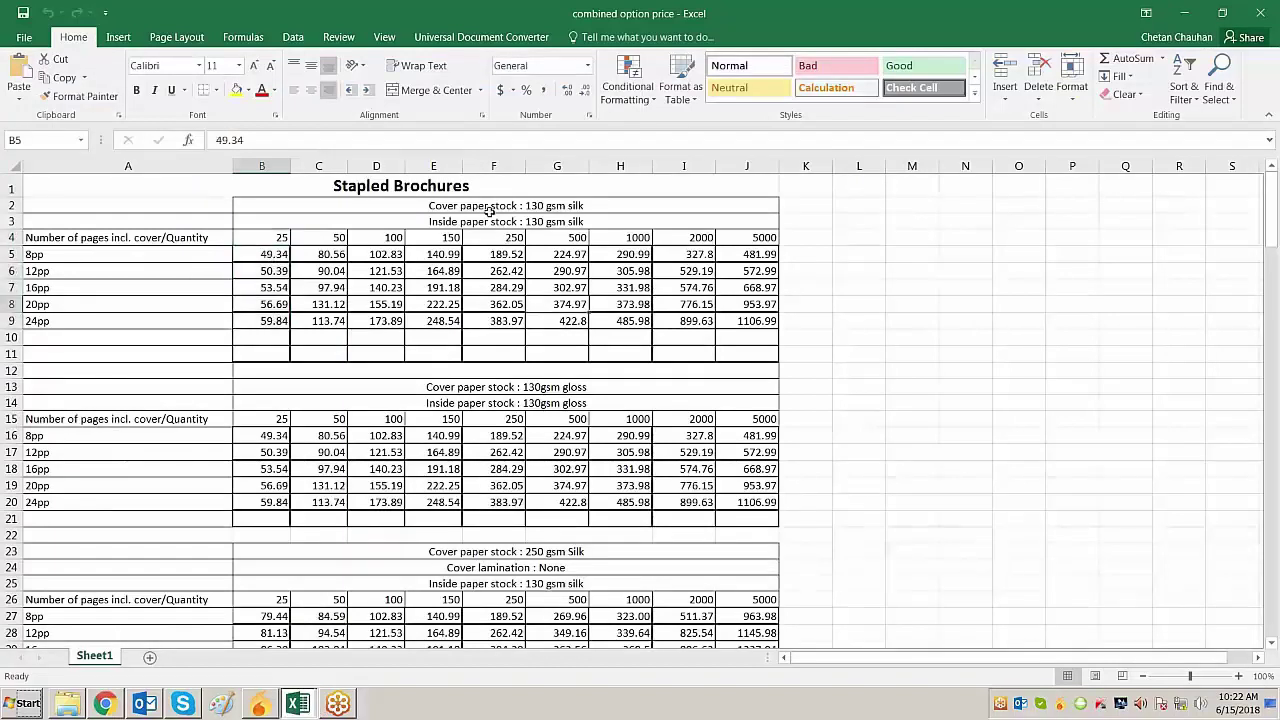
left_click(489, 205)
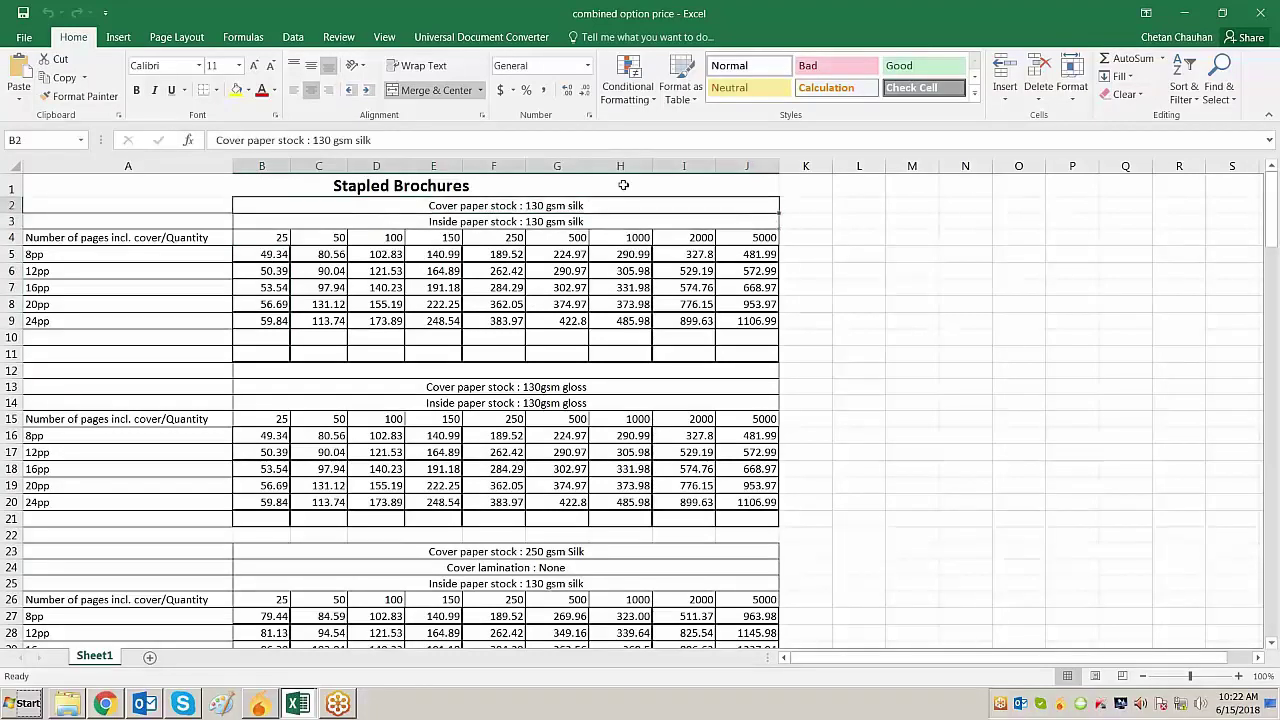
left_click(490, 551)
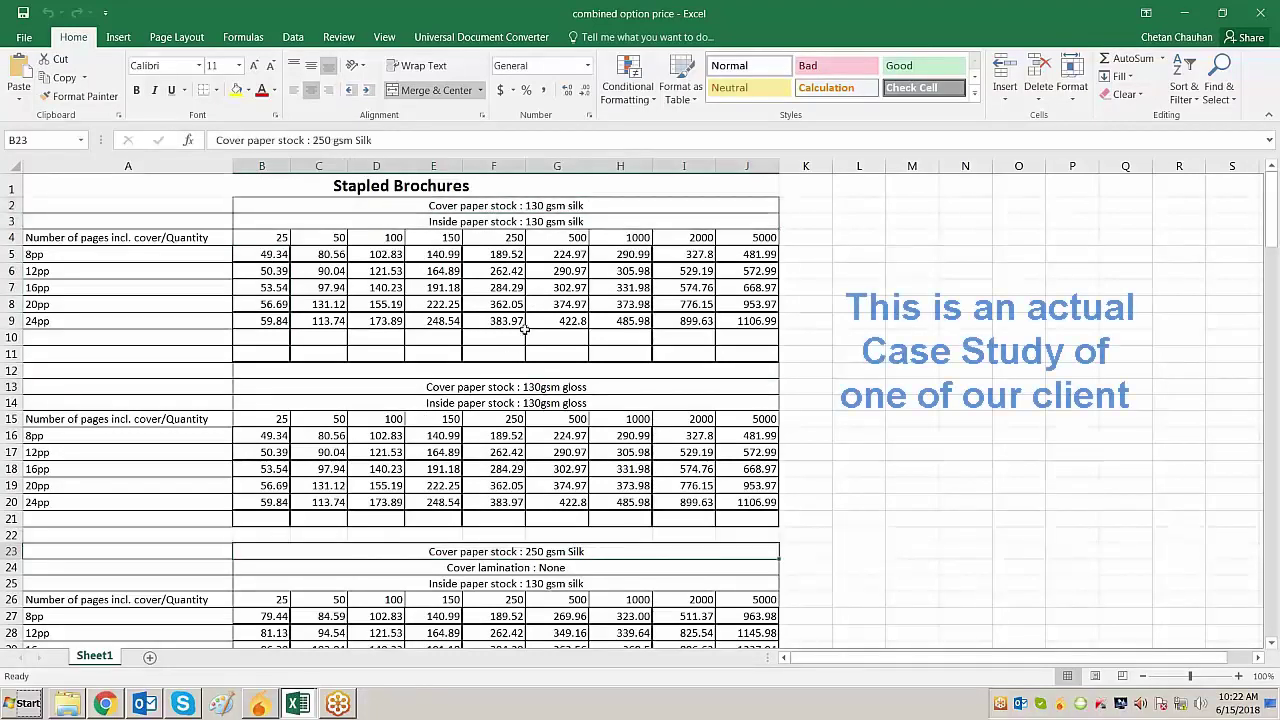
left_click(460, 222)
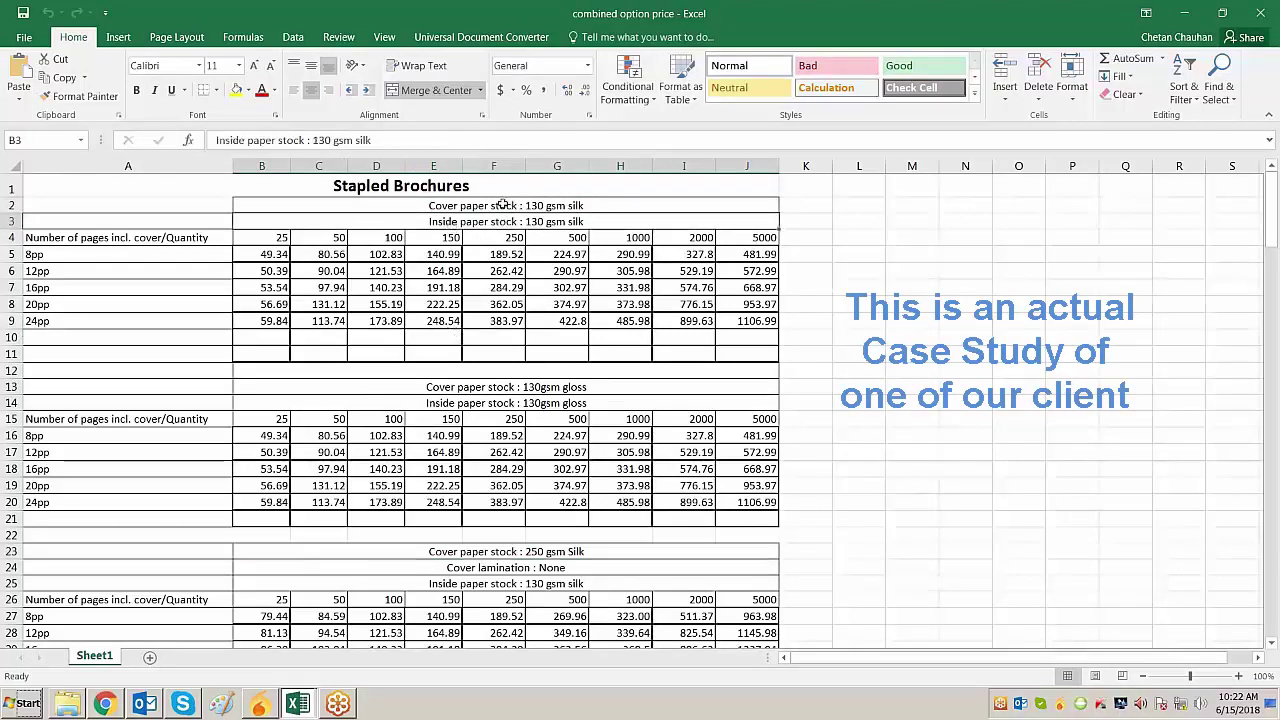
left_click_drag(503, 205, 503, 220)
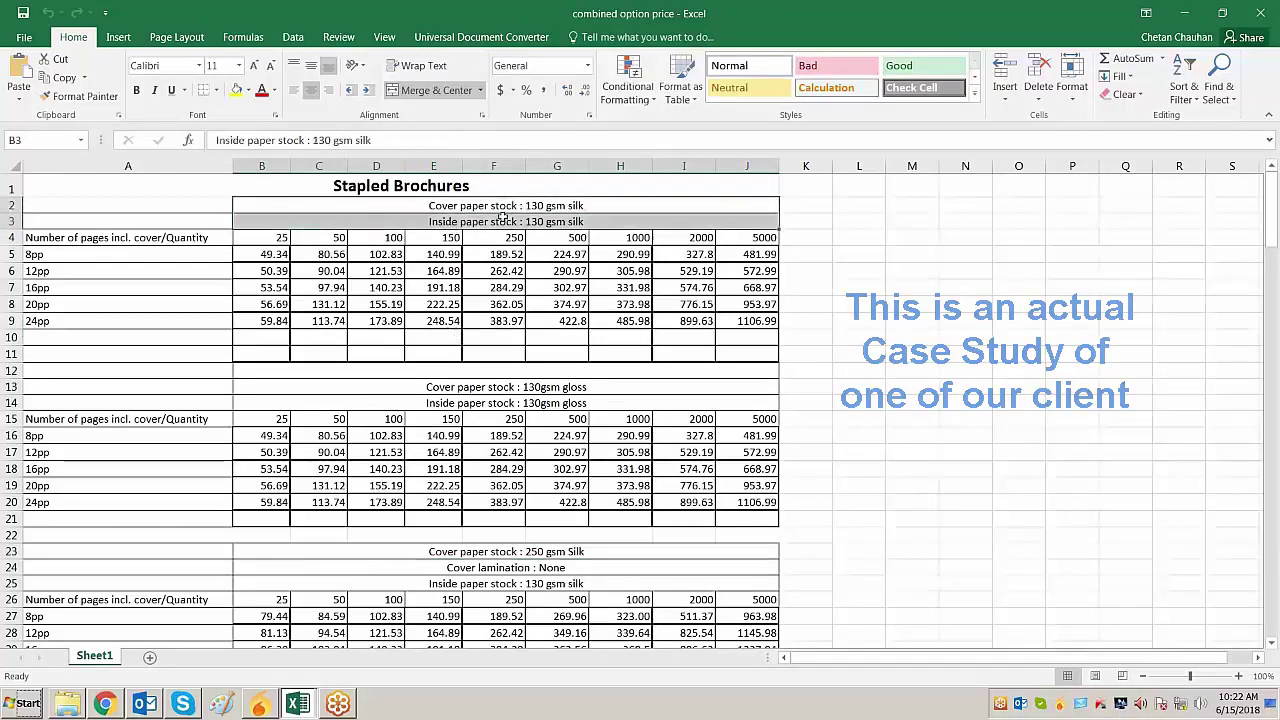
Examine the page counts and the 8pp prices per quantity in the 130 gsm silk table
left_click_drag(66, 254, 99, 331)
left_click(55, 255)
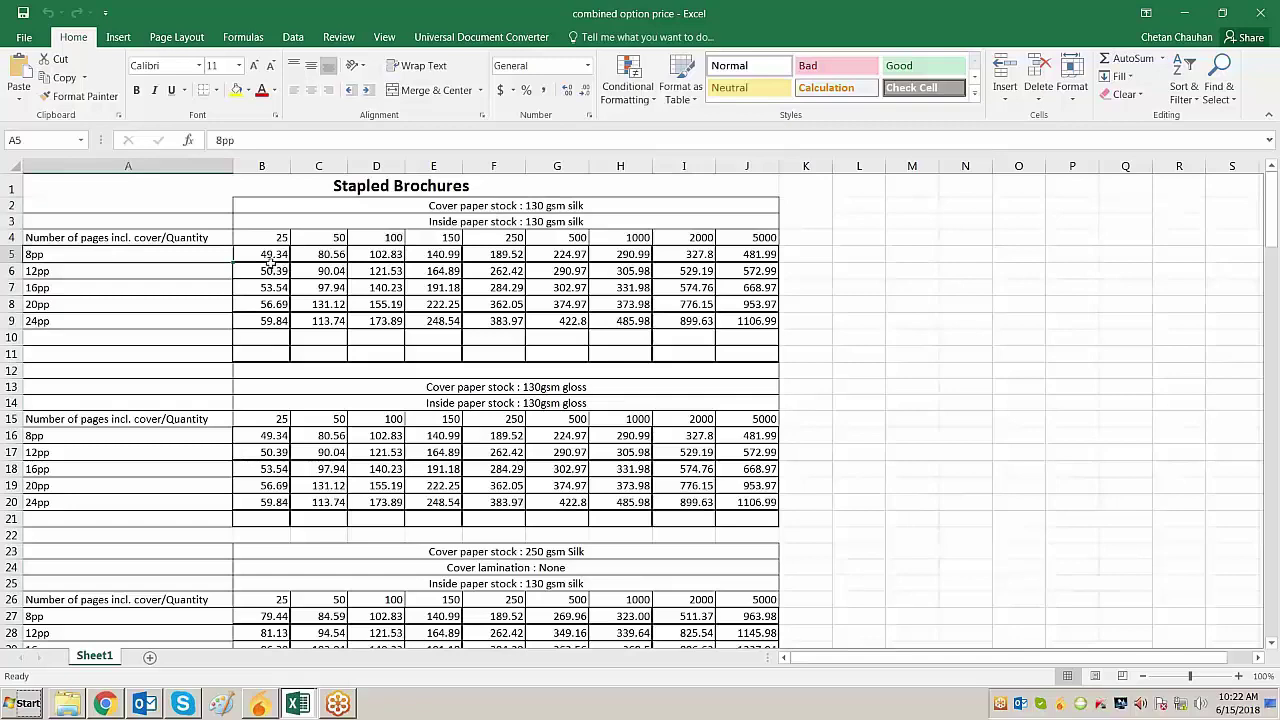
left_click(270, 254)
key("Right")
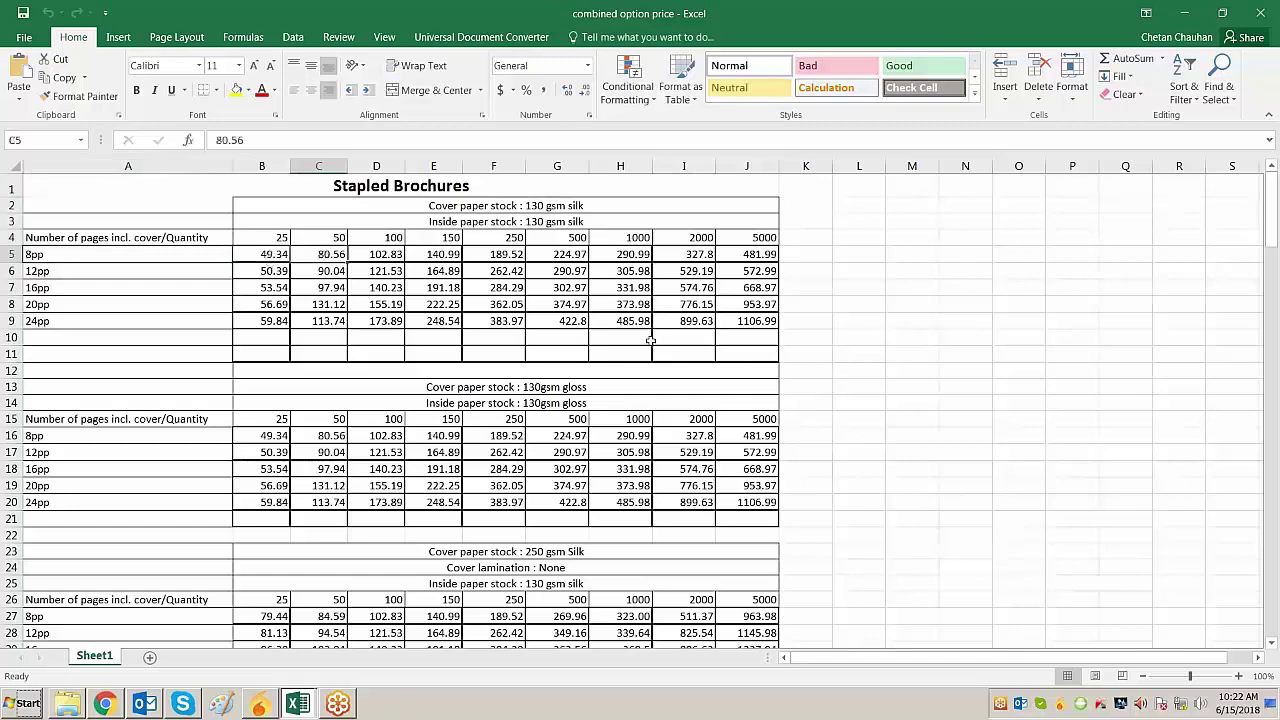
Switch to Chrome and go from the Stapled Brochures product price page to its Additional Options page
key("alt+Tab")
left_click(680, 349)
key("Tab")
left_click(524, 236)
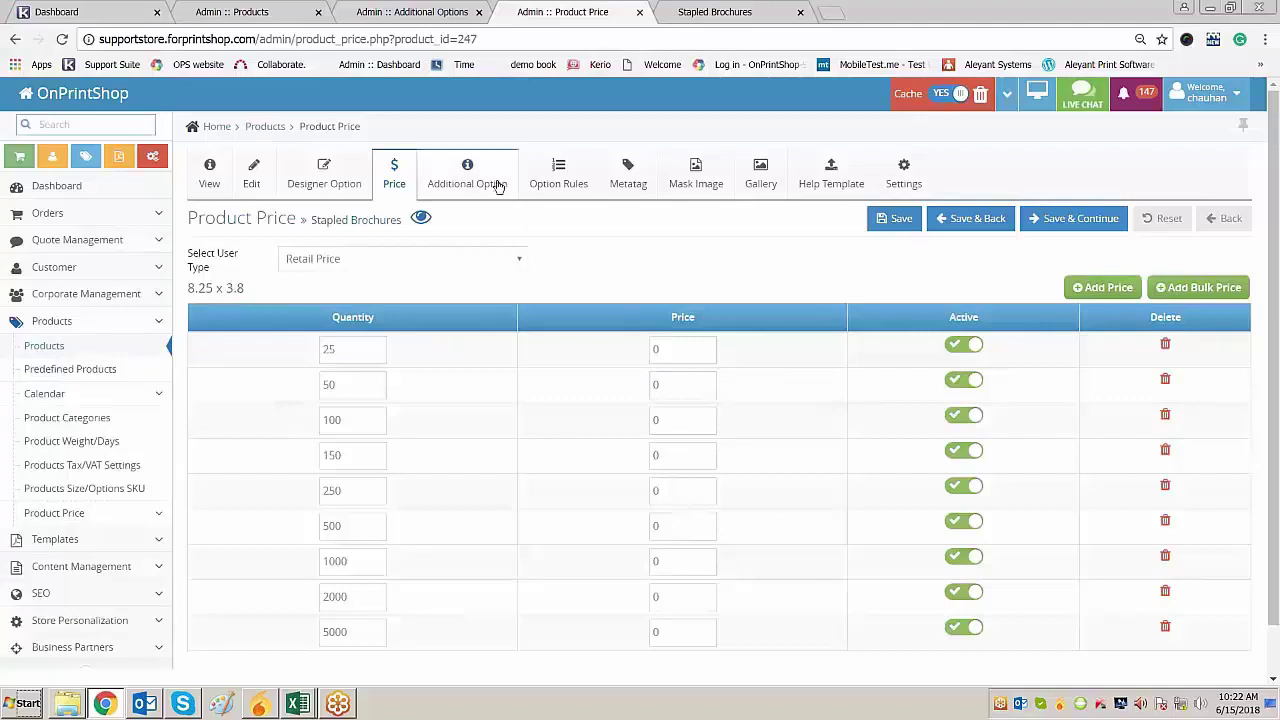
left_click(494, 184)
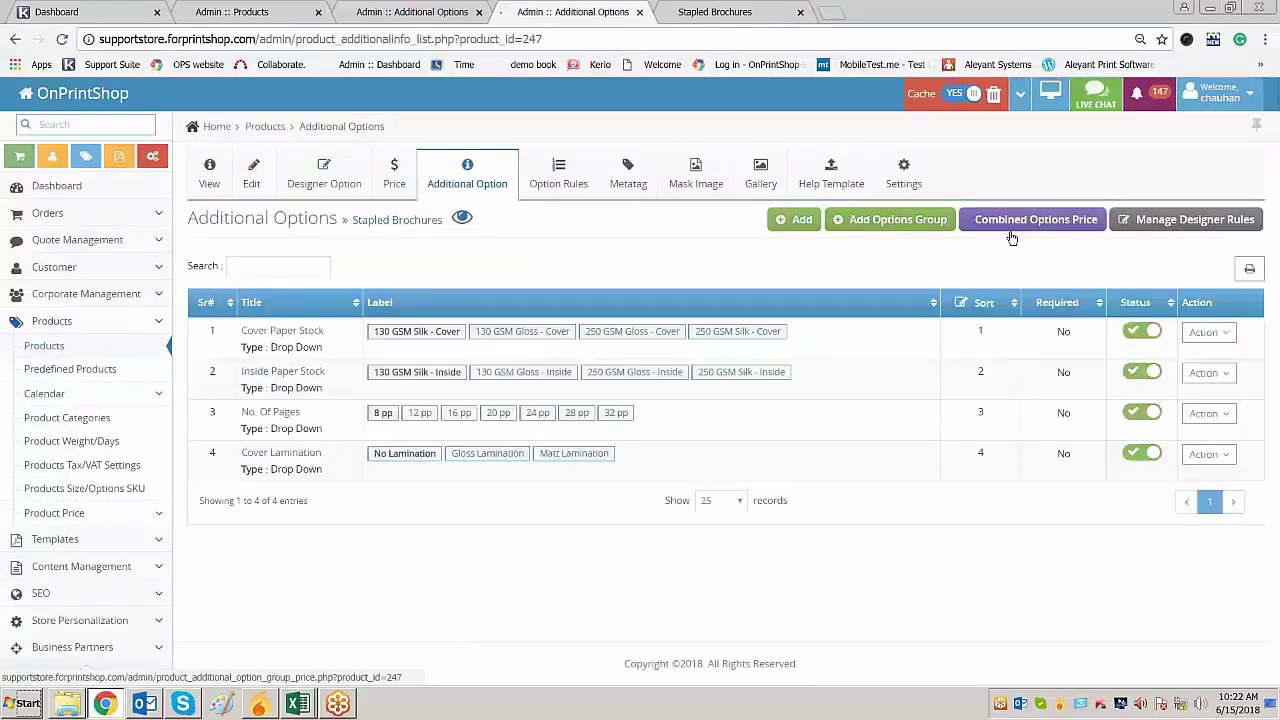
left_click(1012, 230)
Compare in Excel the page counts and prices of the 130 gsm silk table with those of the 250 gsm silk table
key("alt+Tab")
left_click_drag(433, 254, 433, 320)
key("alt+Tab")
key("alt+Tab")
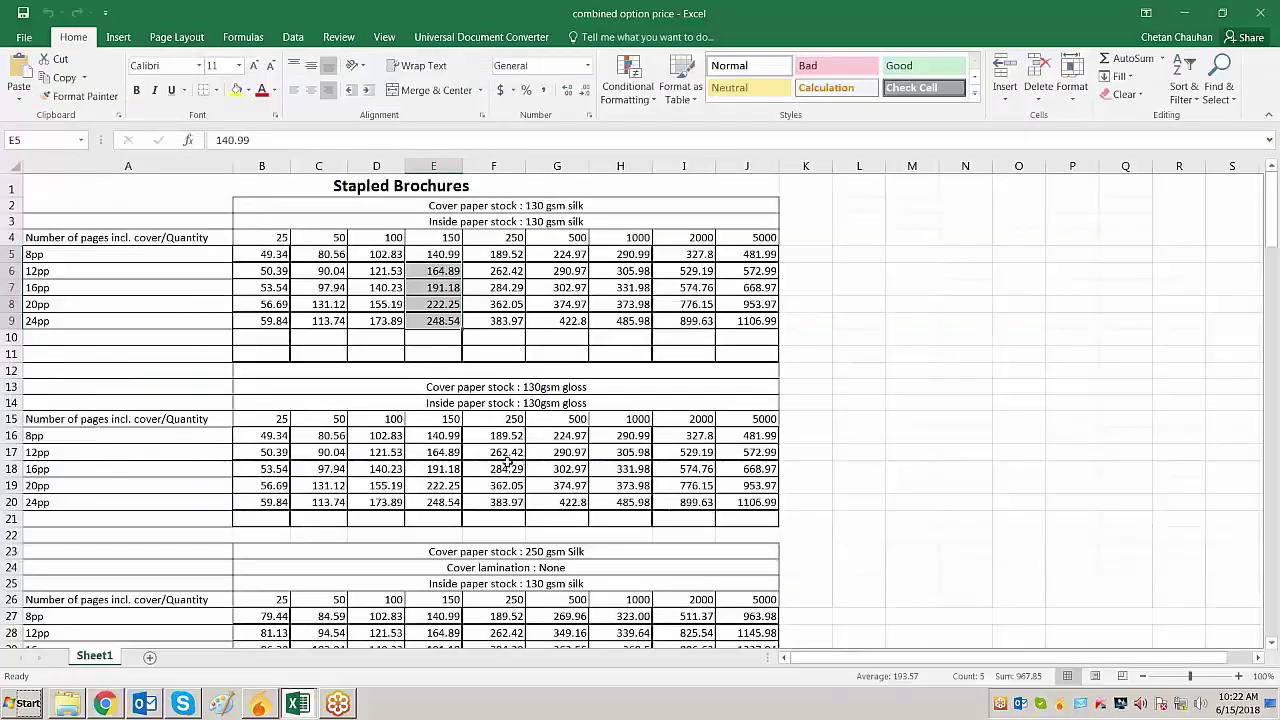
left_click_drag(112, 337, 108, 352)
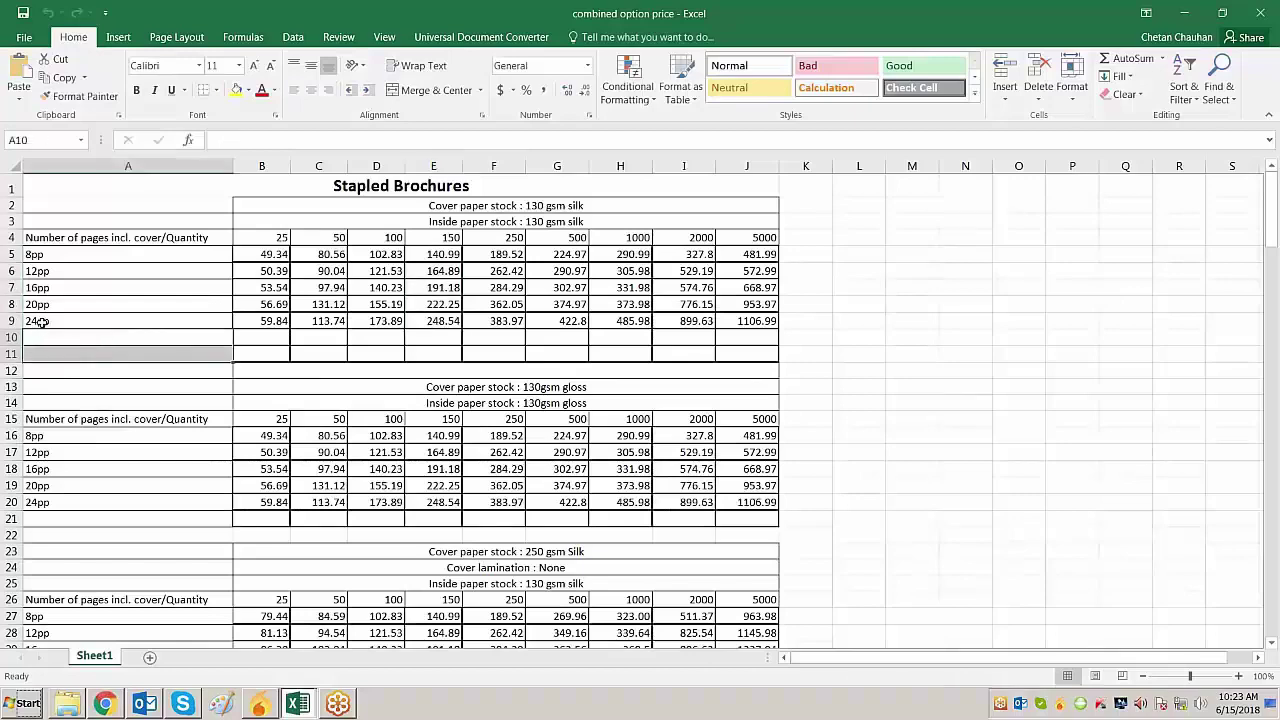
left_click_drag(44, 322, 51, 254)
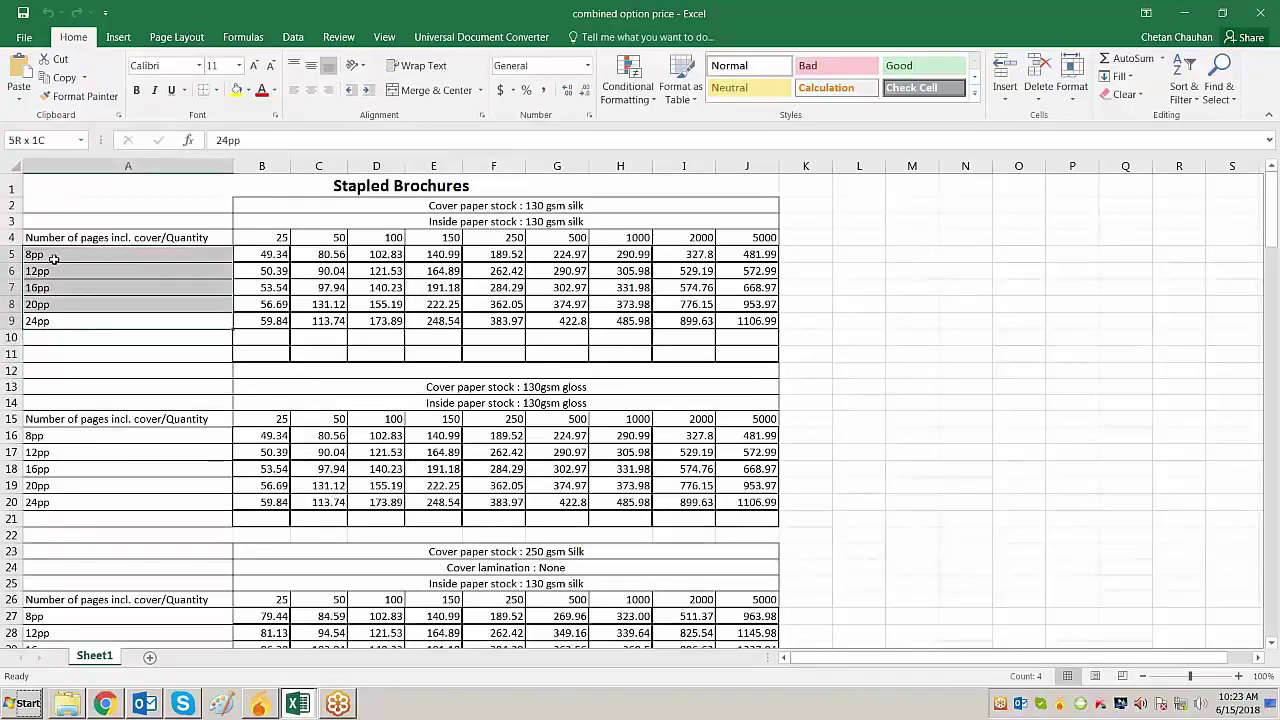
scroll(179, 371, "down", 3)
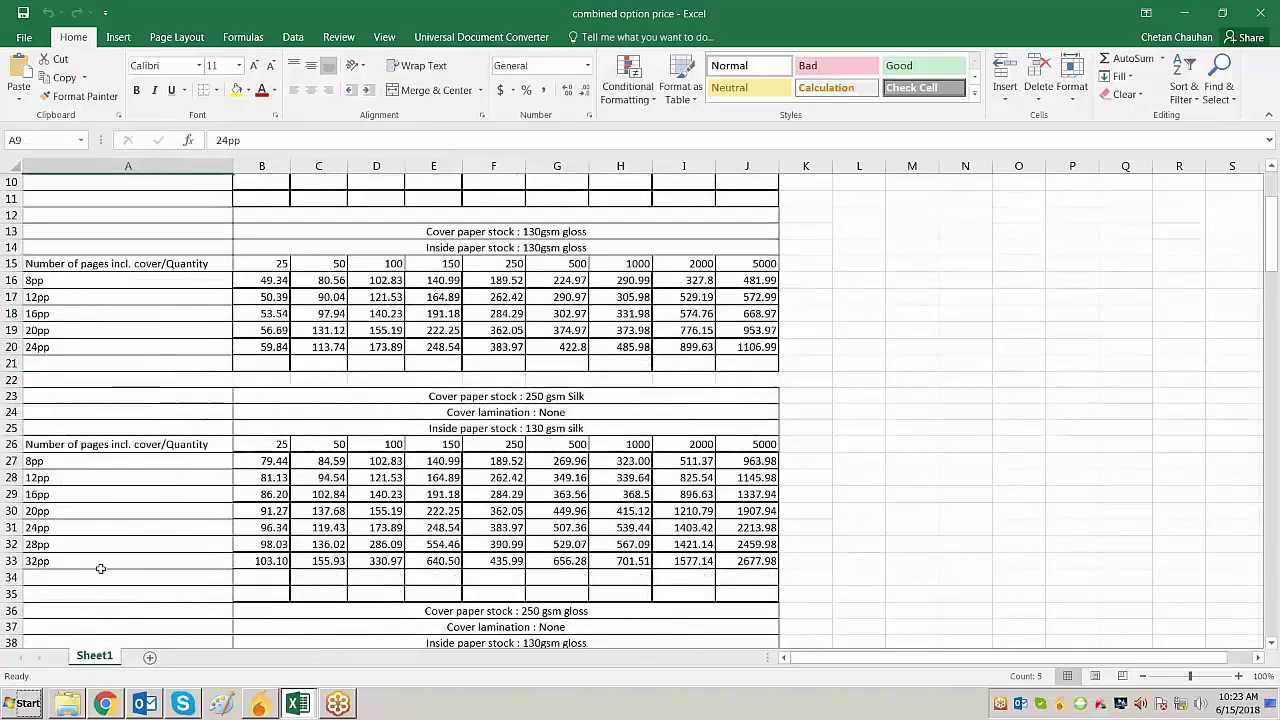
left_click_drag(515, 396, 300, 445)
left_click(145, 494)
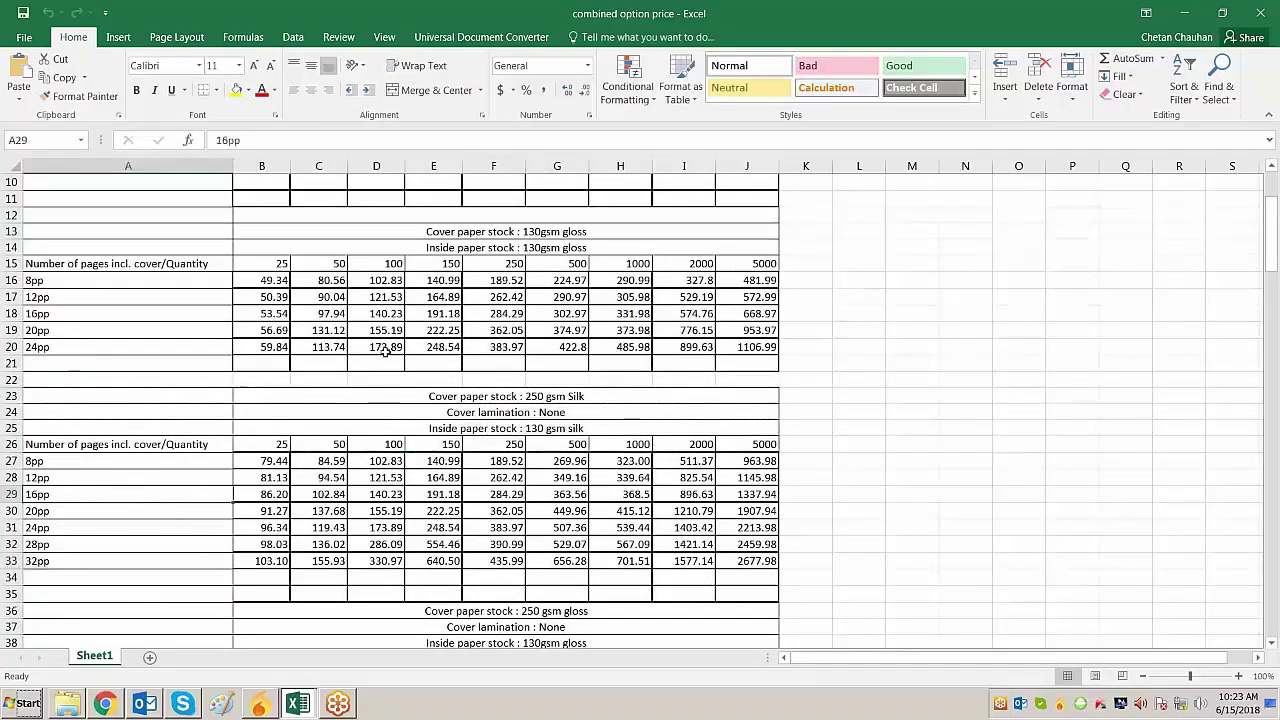
scroll(385, 350, "up", 3)
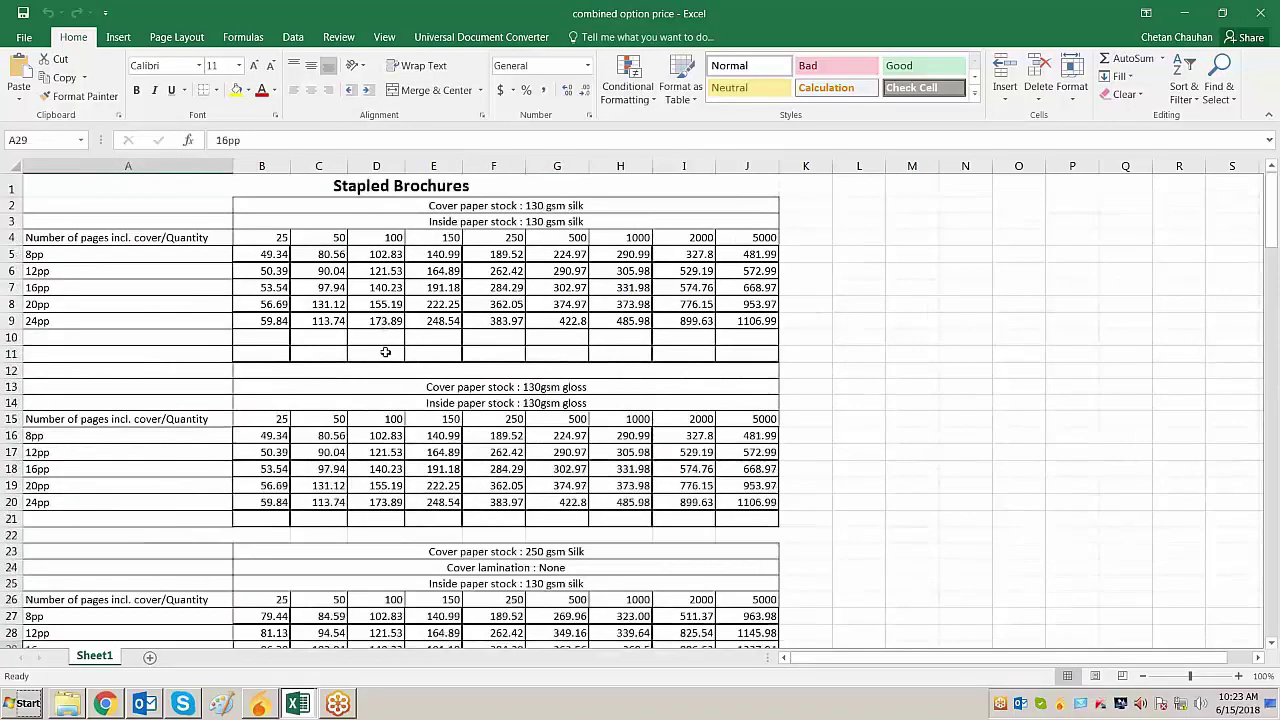
Compare the paper stock headings of the 130 gsm tables with the cover stock and lamination headings of the 250 gsm silk table
left_click(494, 205)
left_click(459, 408, "shift")
scroll(636, 424, "down", 2)
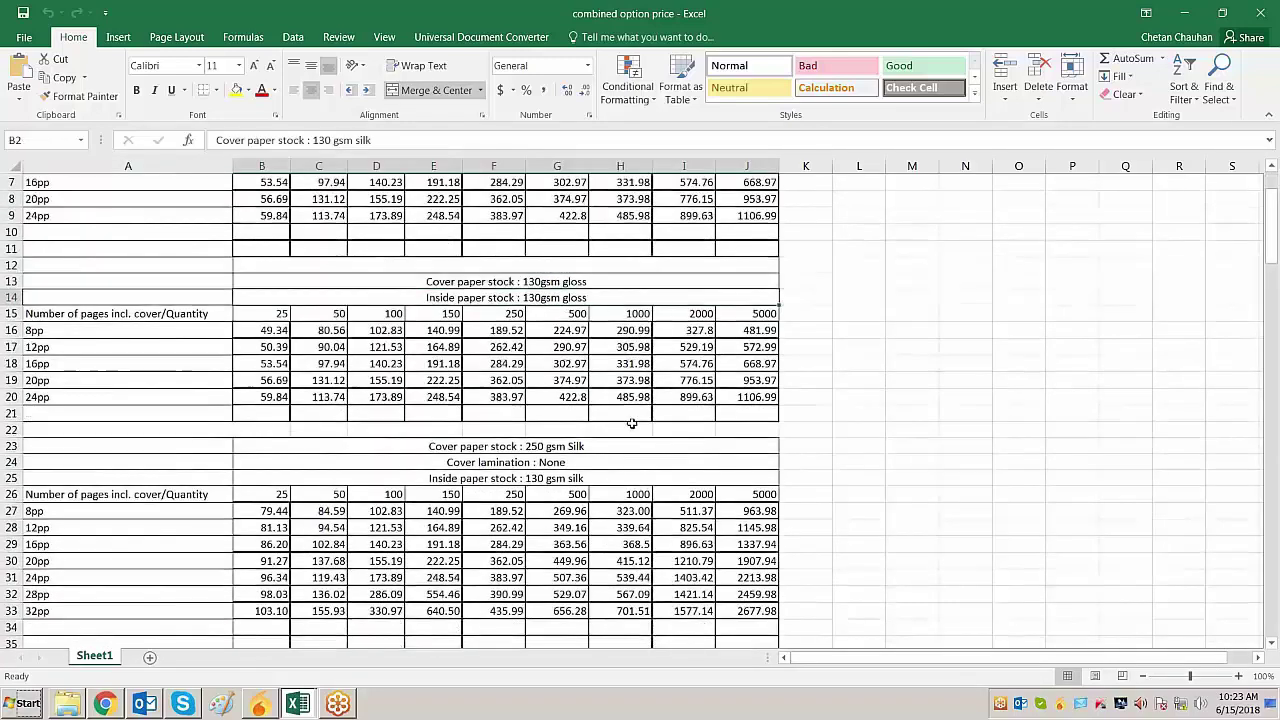
left_click(480, 448)
left_click(512, 460)
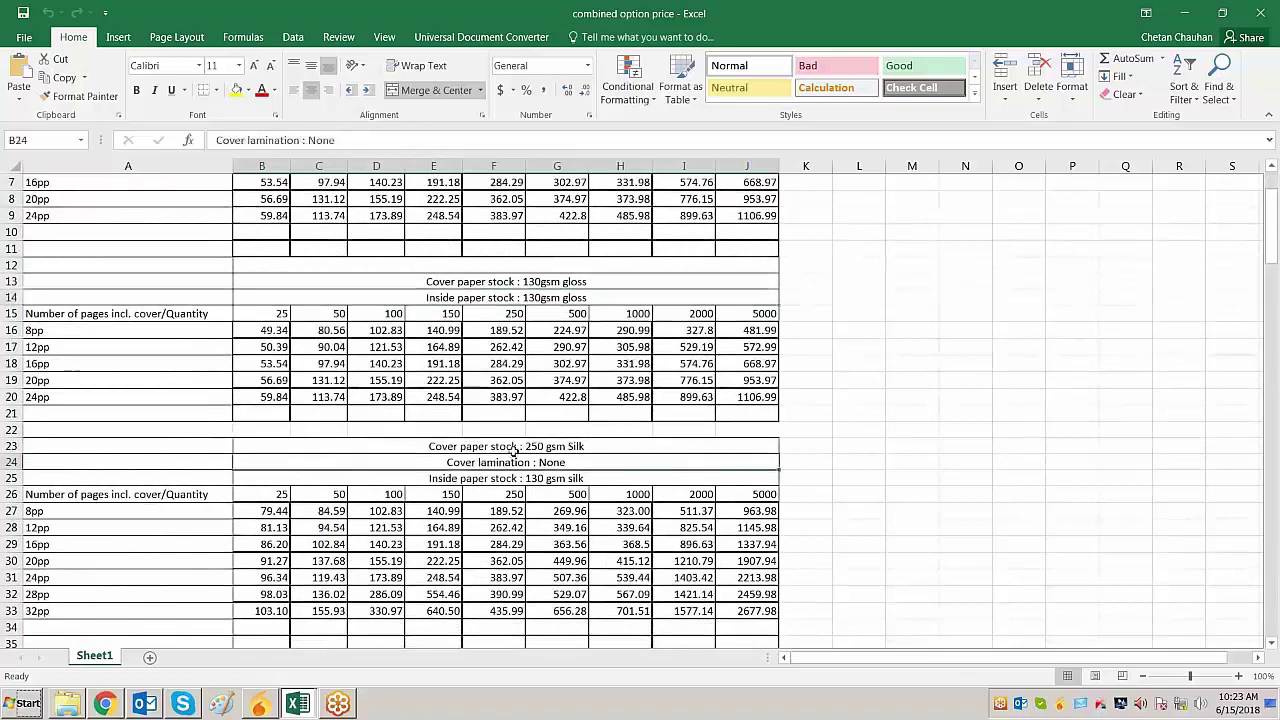
Check the product's additional options in Chrome, starting with Cover Paper Stock, against the Excel price tables
key("alt+Tab")
left_click_drag(240, 338, 332, 348)
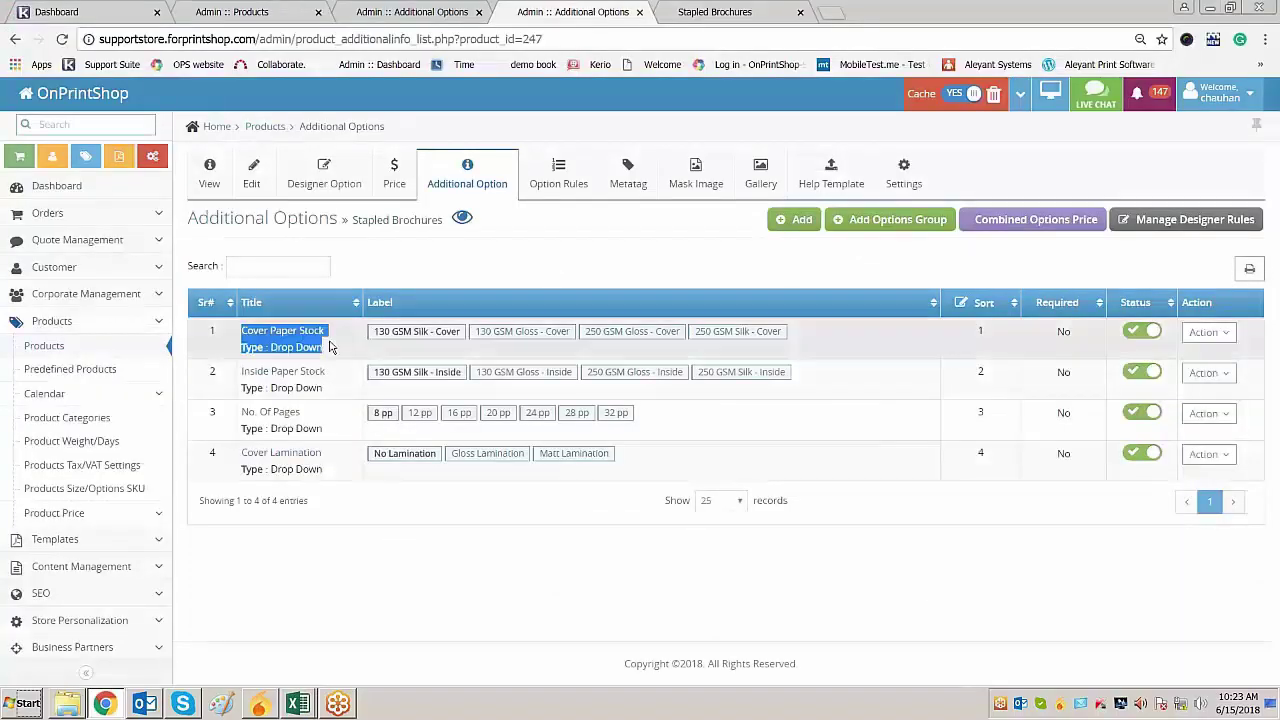
left_click(374, 553)
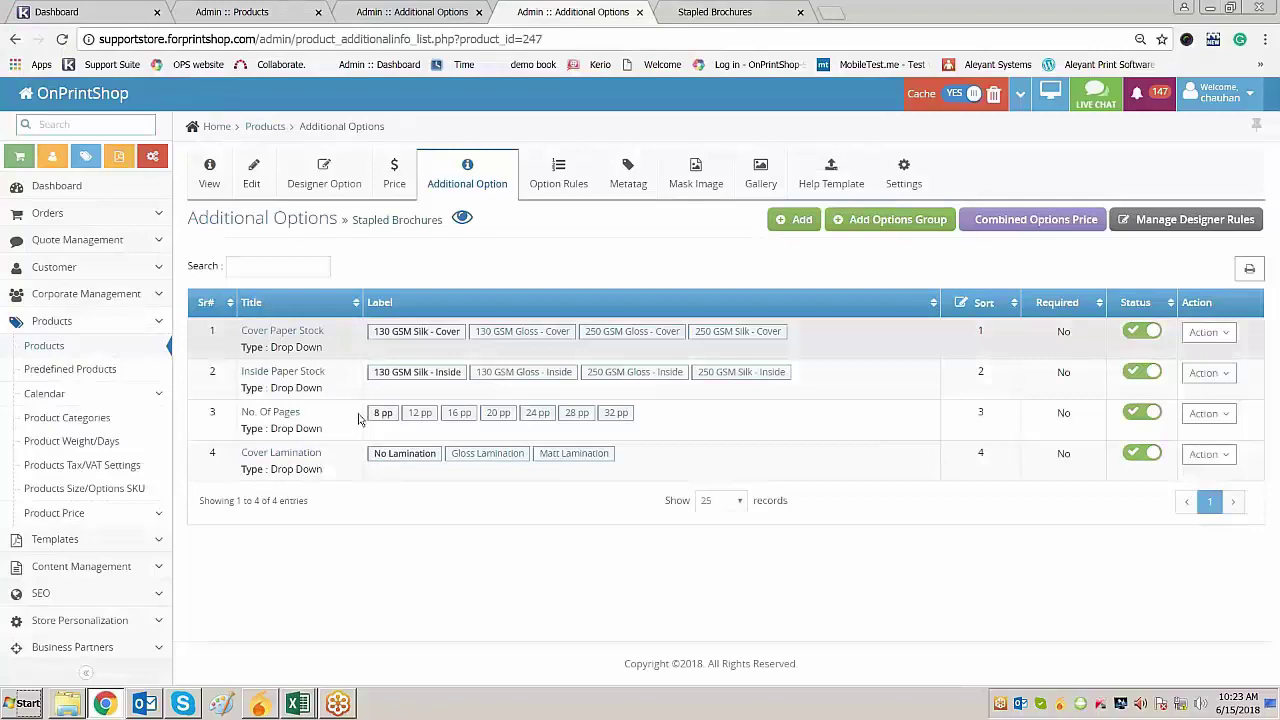
key("alt+Tab")
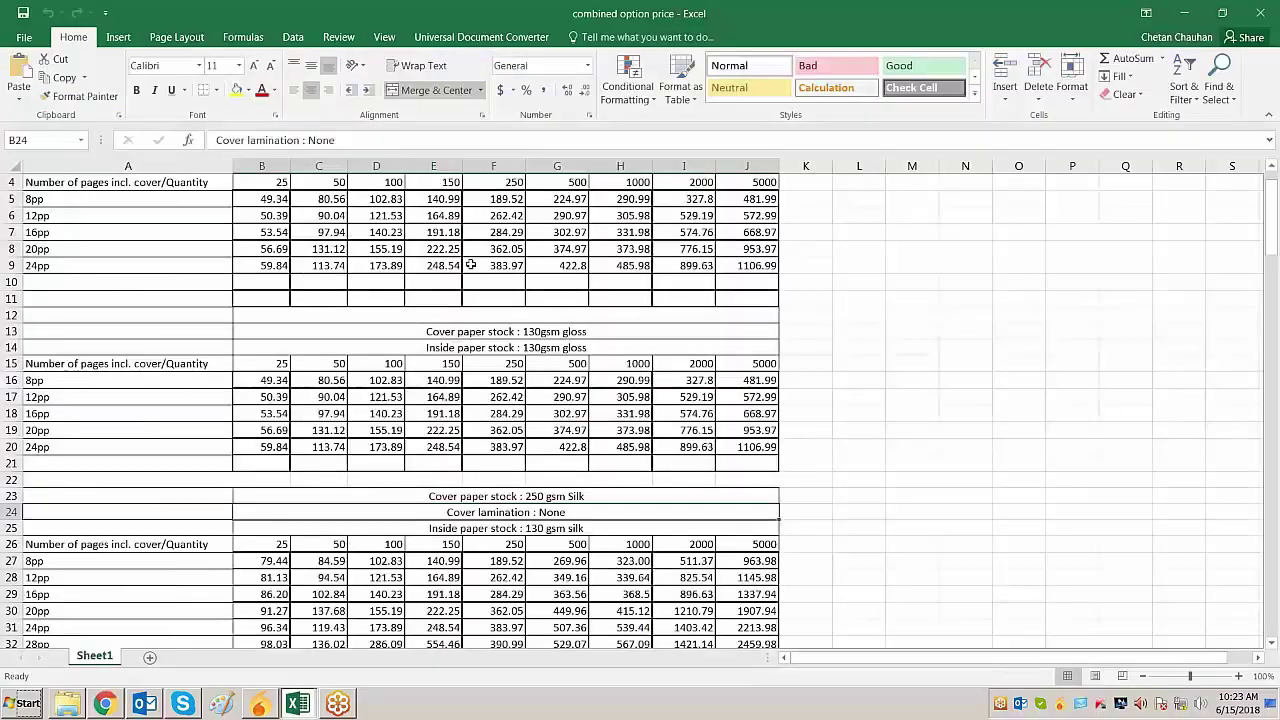
scroll(470, 265, "up", 1)
key("alt+Tab")
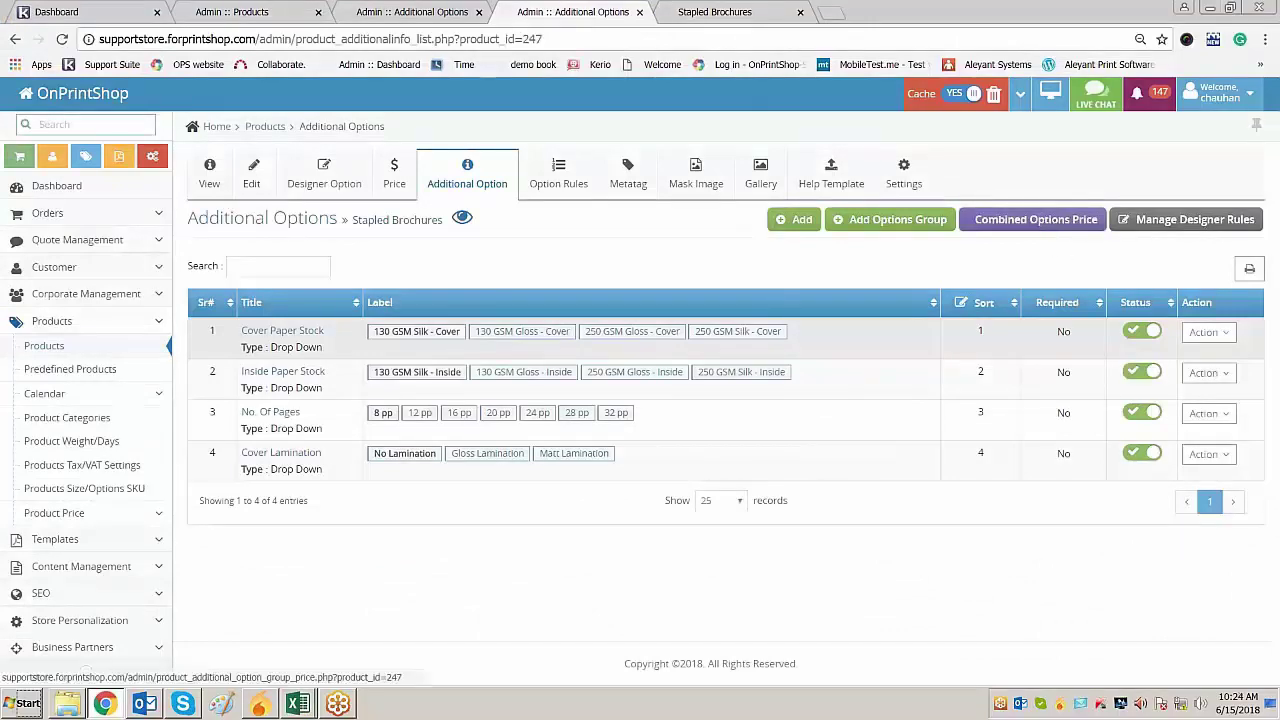
Examine in Excel the first table's 130 gsm silk cover and inside combination with its page counts and quantity prices
key("alt+Tab")
left_click(481, 205)
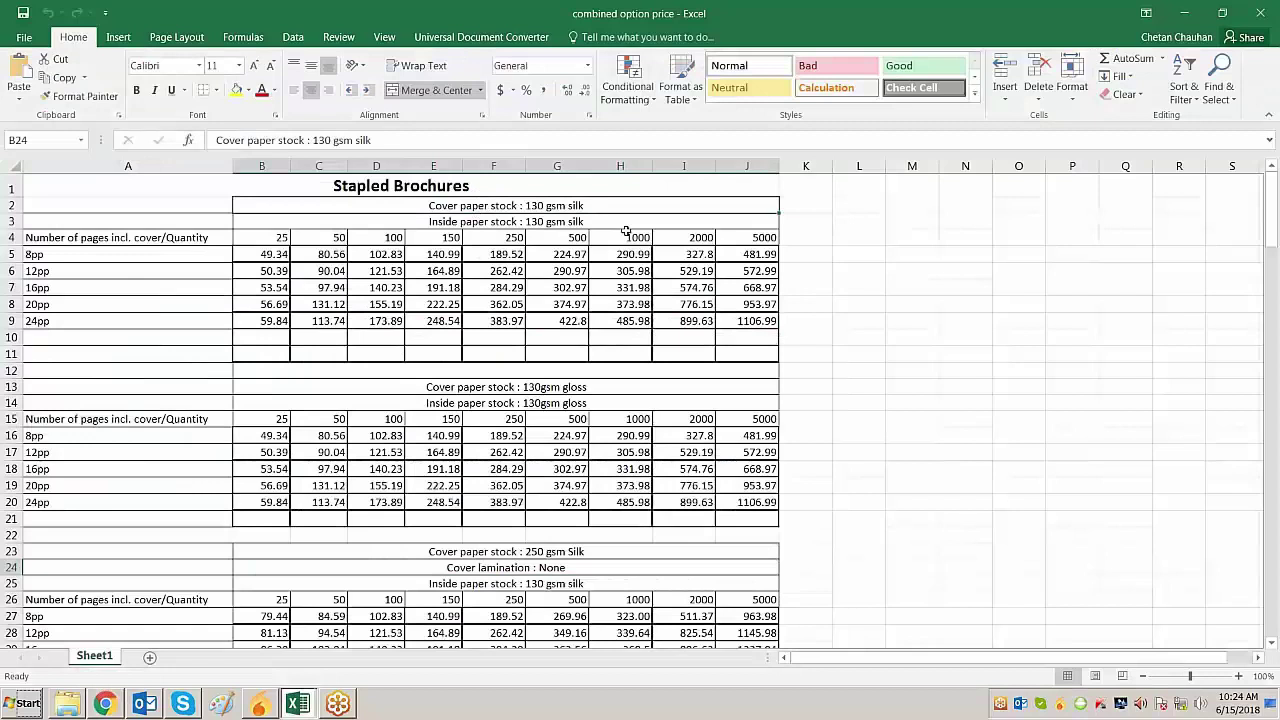
left_click(535, 221)
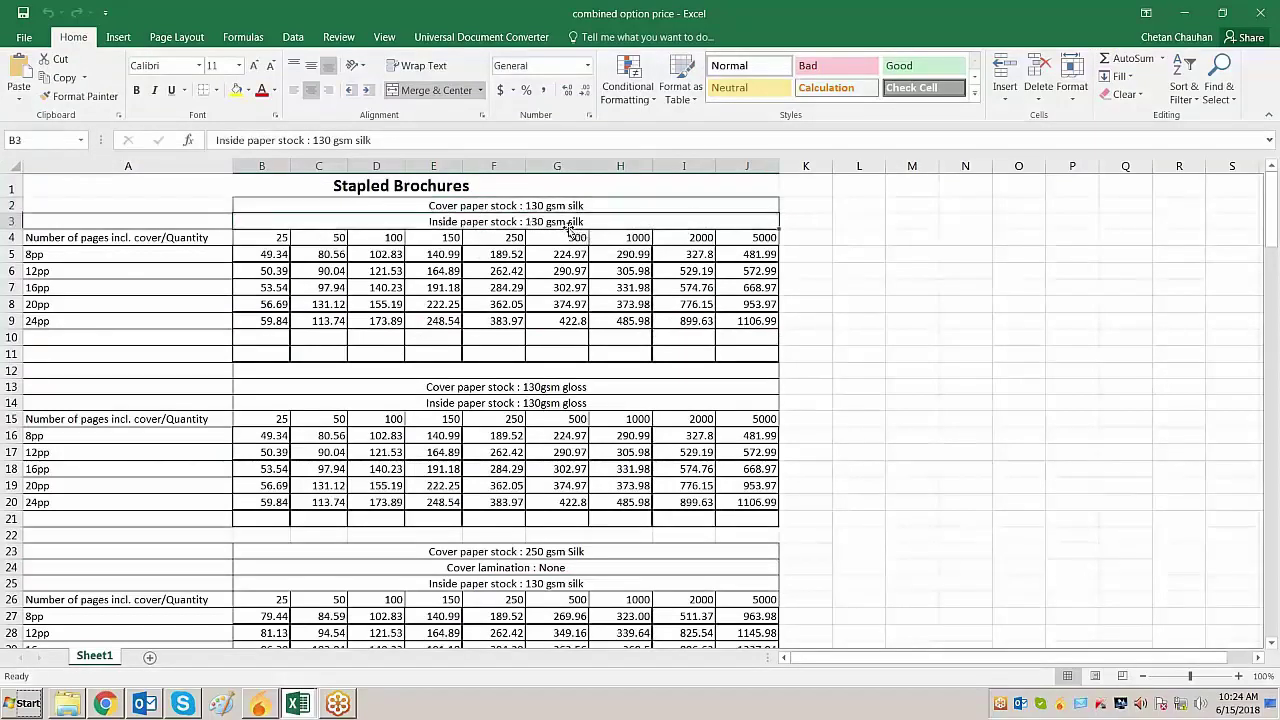
left_click(62, 255)
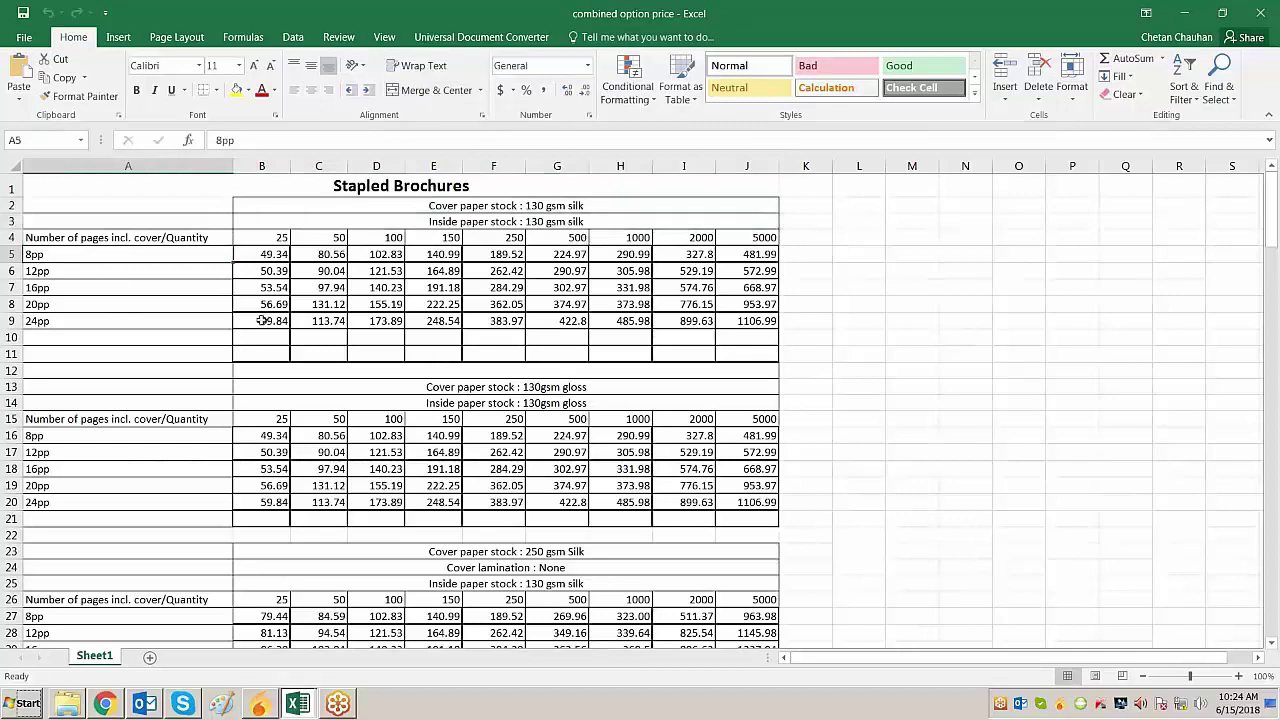
left_click_drag(463, 206, 463, 221)
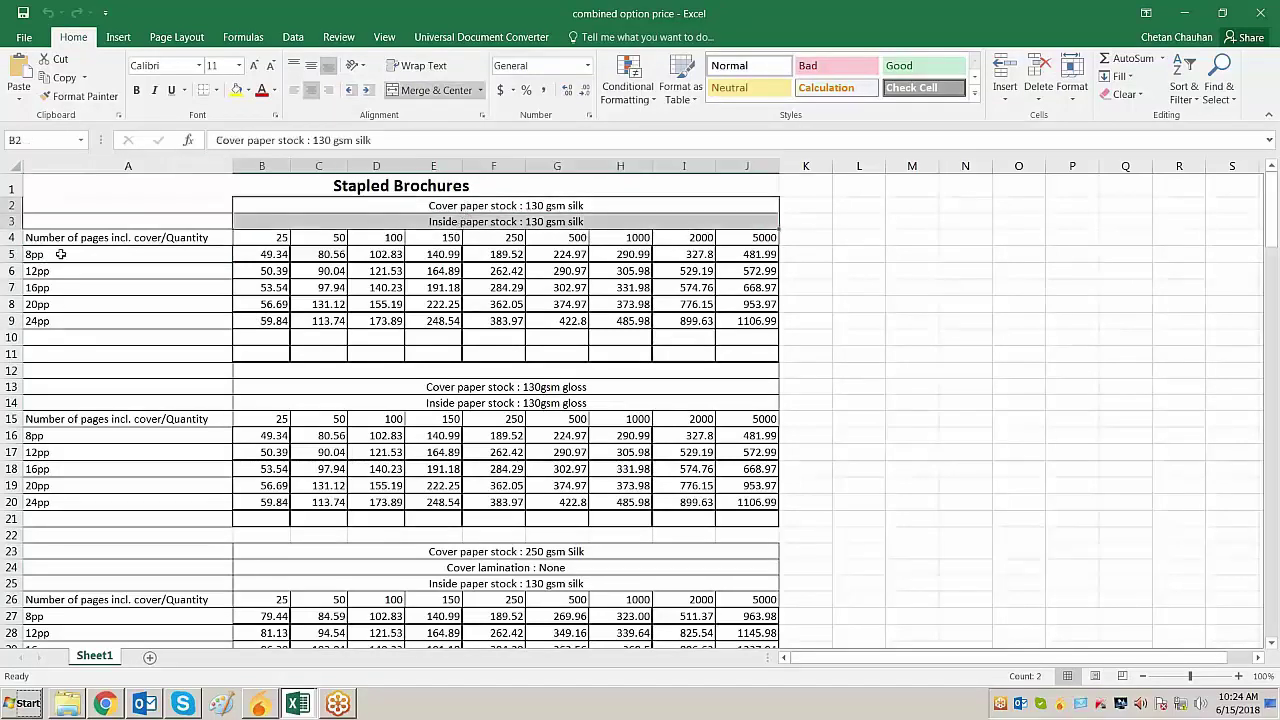
left_click(274, 240)
left_click_drag(262, 237, 740, 320)
Open the combined options price setup for Stapled Brochures in Chrome and fill the group name with the stored entry beginning "Staple Bro"
key("alt+Tab")
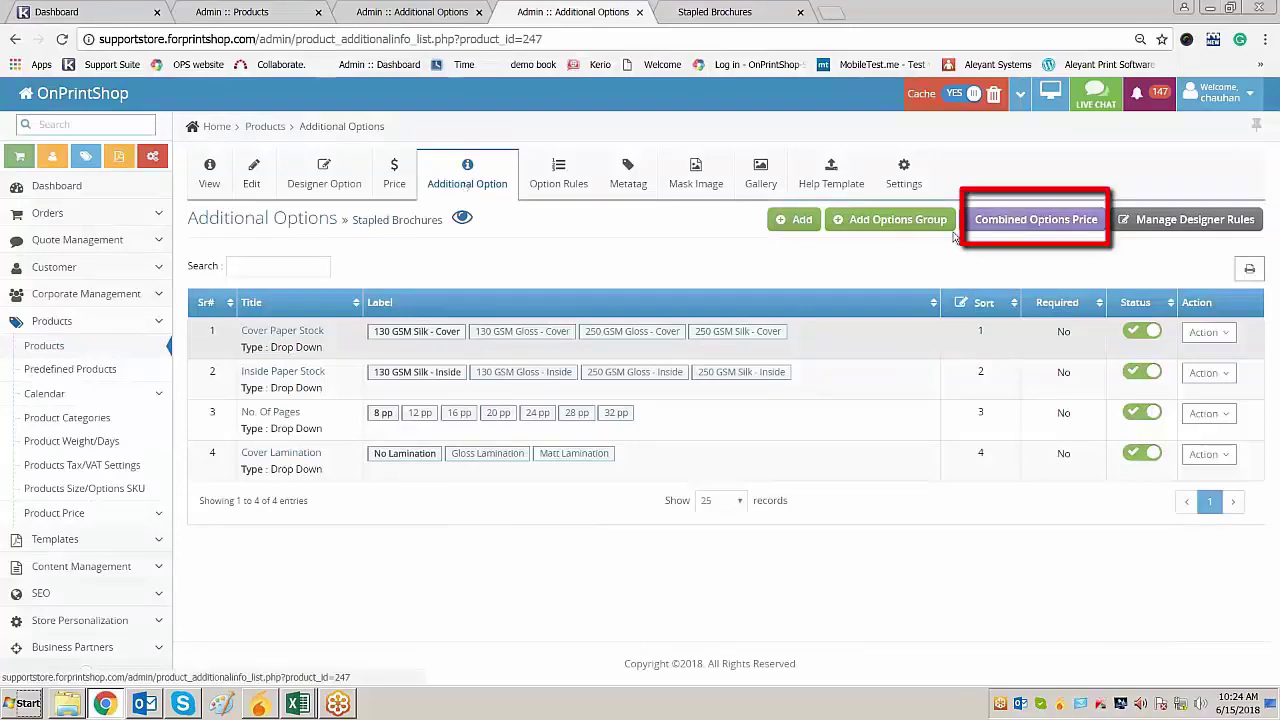
left_click(1063, 221)
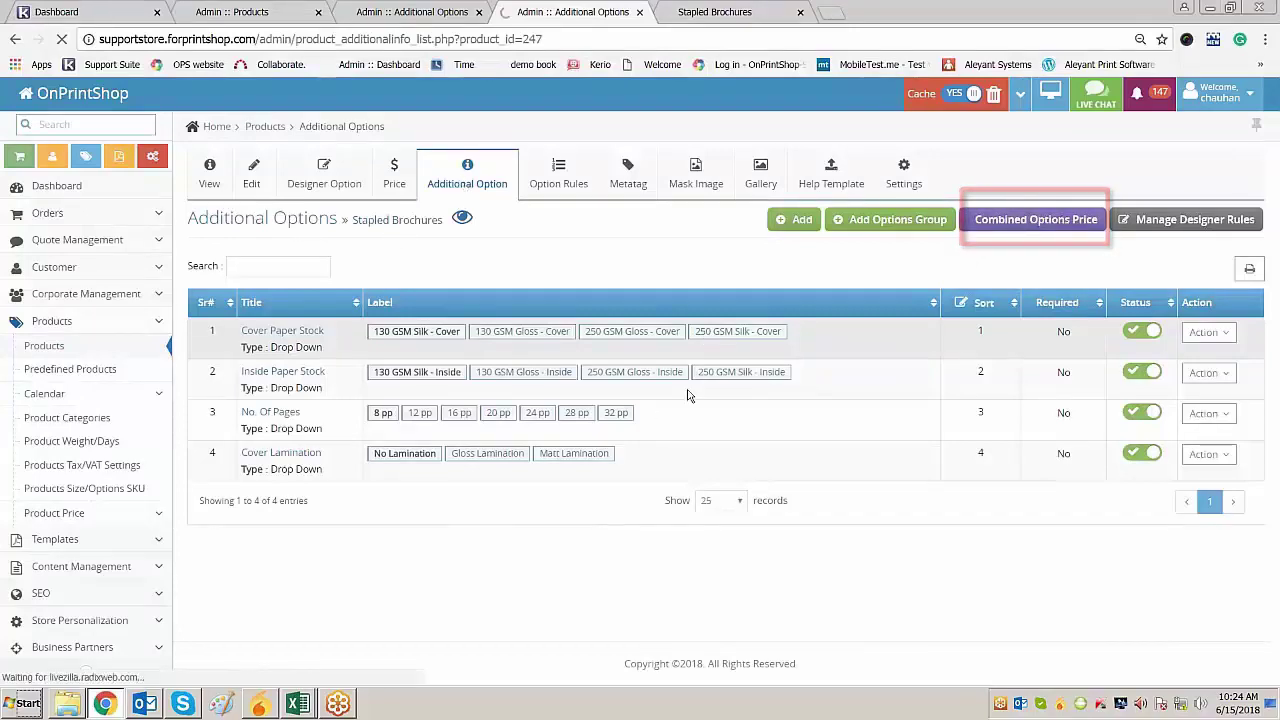
left_click(308, 335)
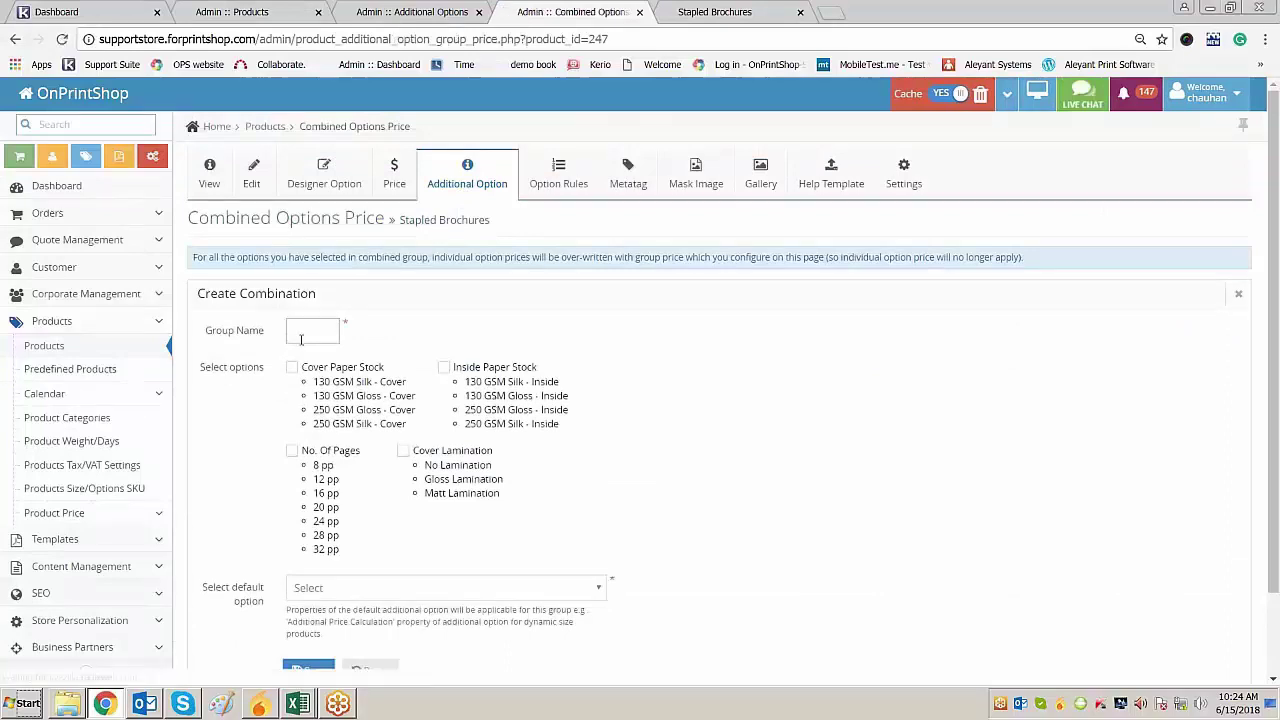
key("Down")
key("Return")
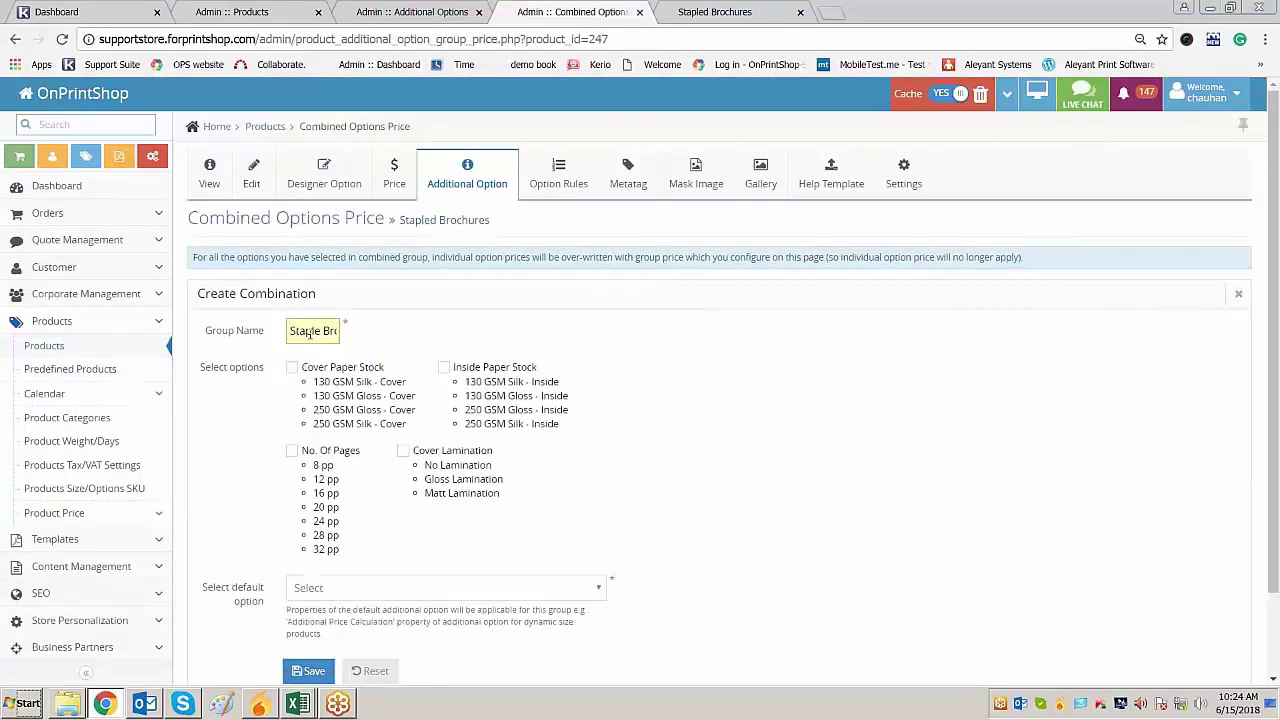
Include Cover Paper Stock, Inside Paper Stock, No. Of Pages and Cover Lamination in the combination
left_click(292, 368)
scroll(770, 470, "down", 1)
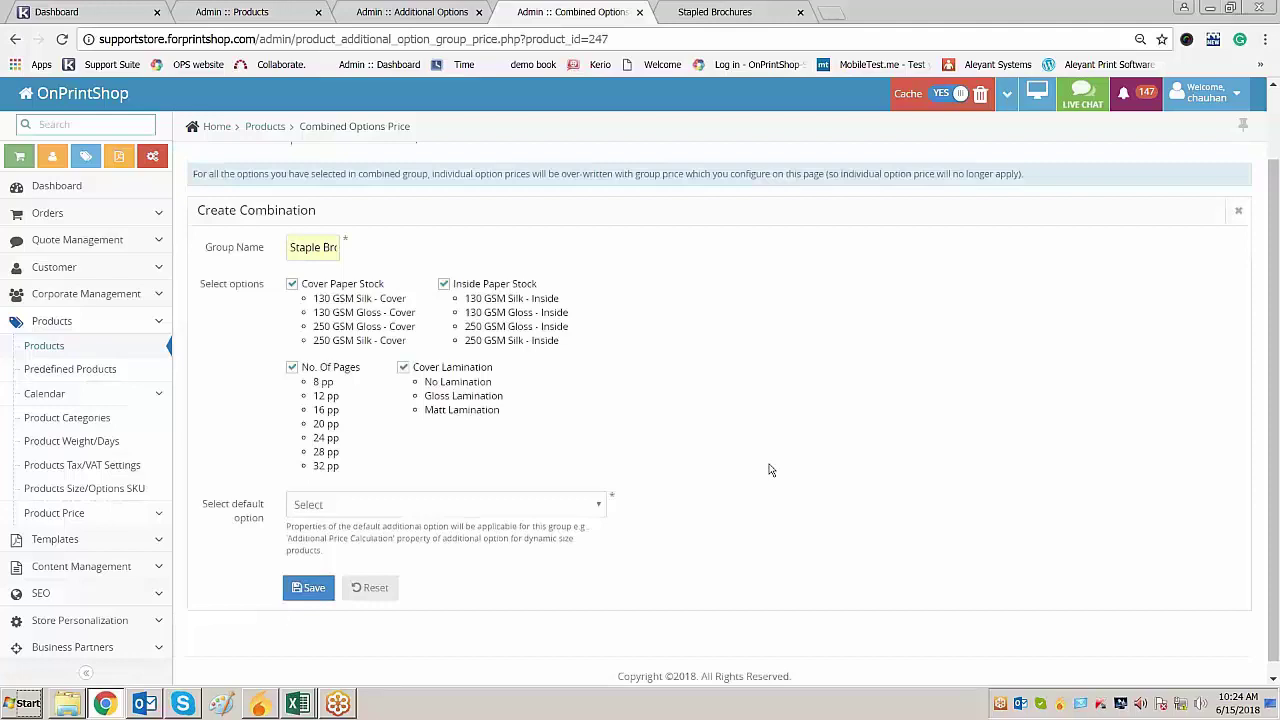
scroll(770, 470, "down", 1)
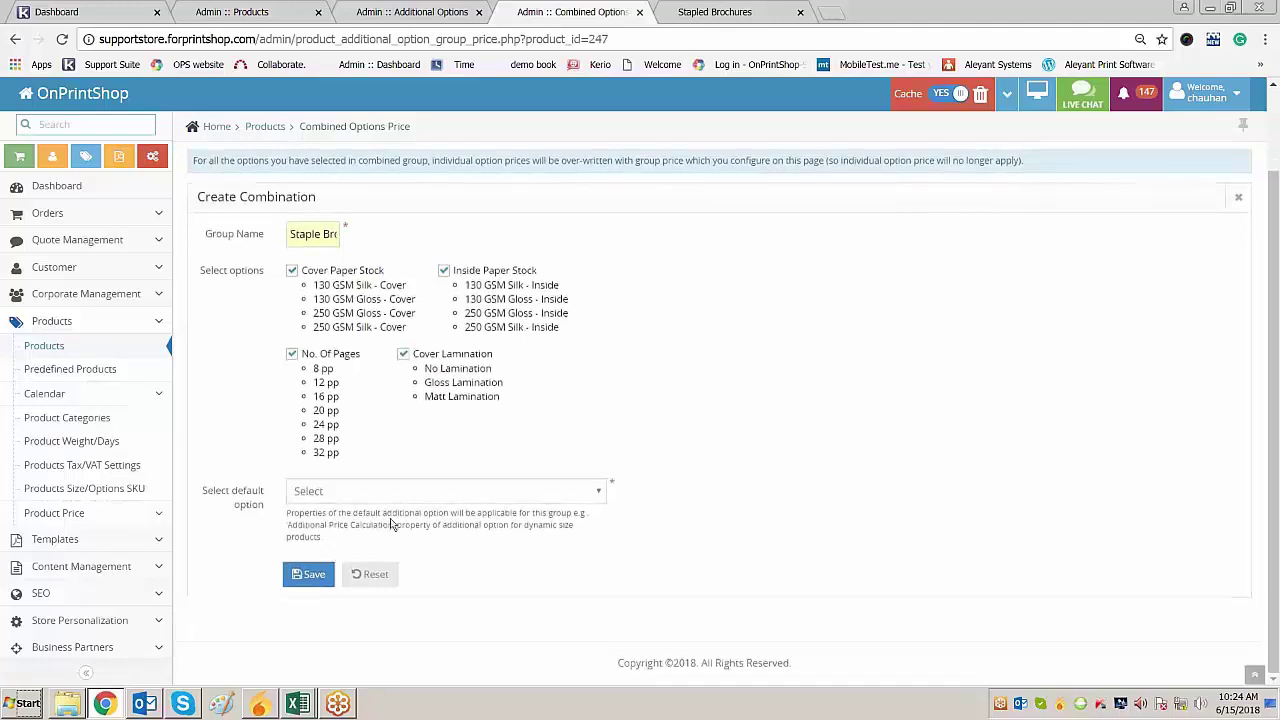
Set Cover Paper Stock as the combination's default option and save the combination
double_click(248, 505)
left_click(529, 571)
left_click(436, 497)
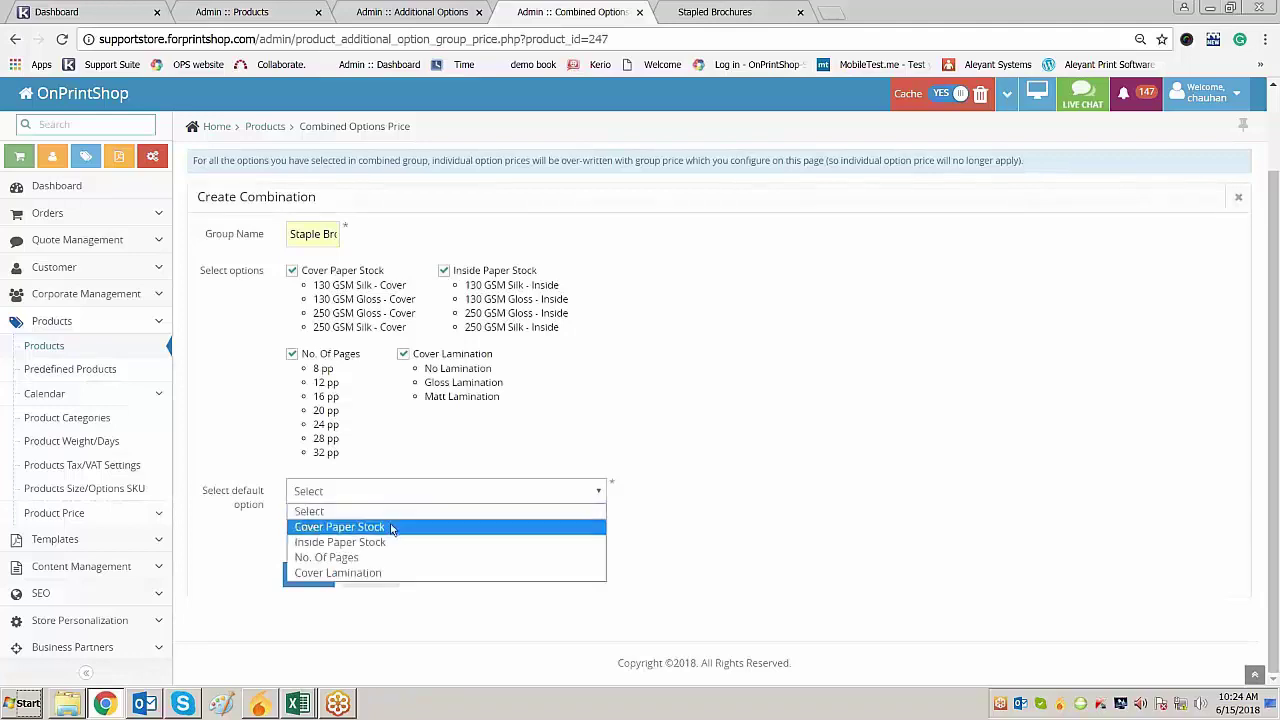
left_click(429, 526)
left_click(309, 574)
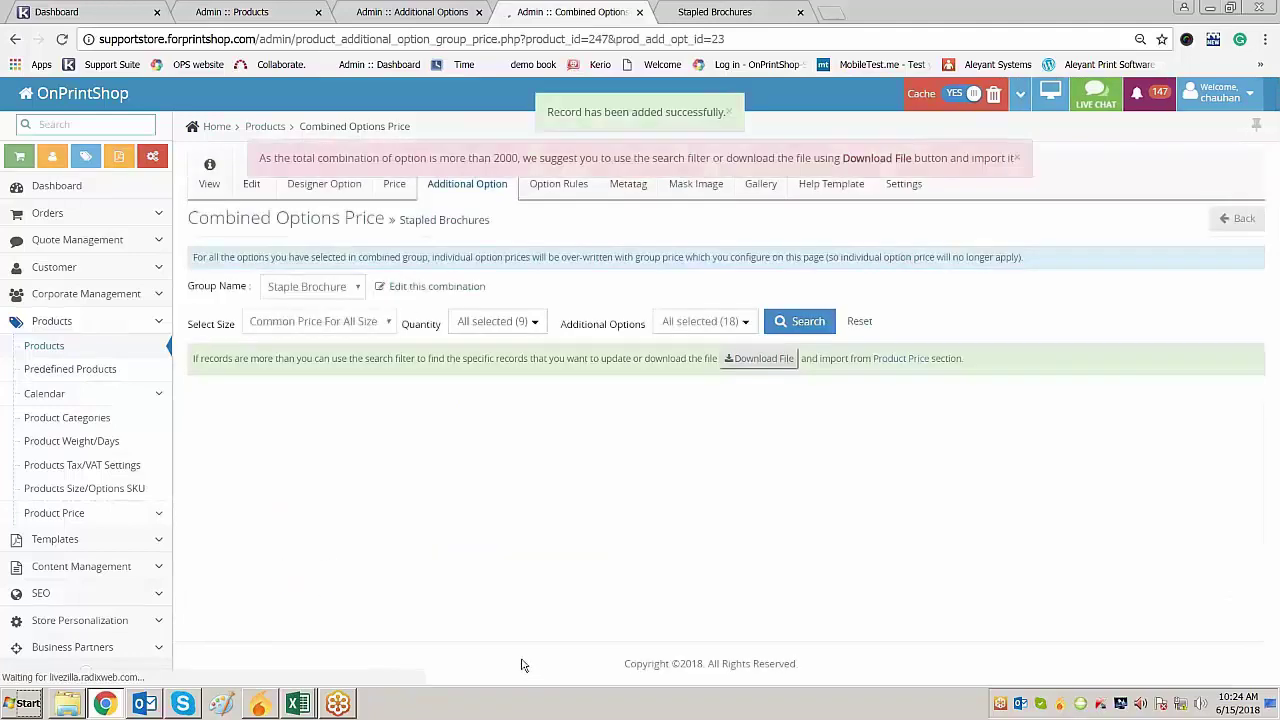
Check the Excel price tables, then limit the combined price search in Chrome to size 8.25 x 3.8, keeping all quantities included
left_click(384, 324)
key("alt+Tab")
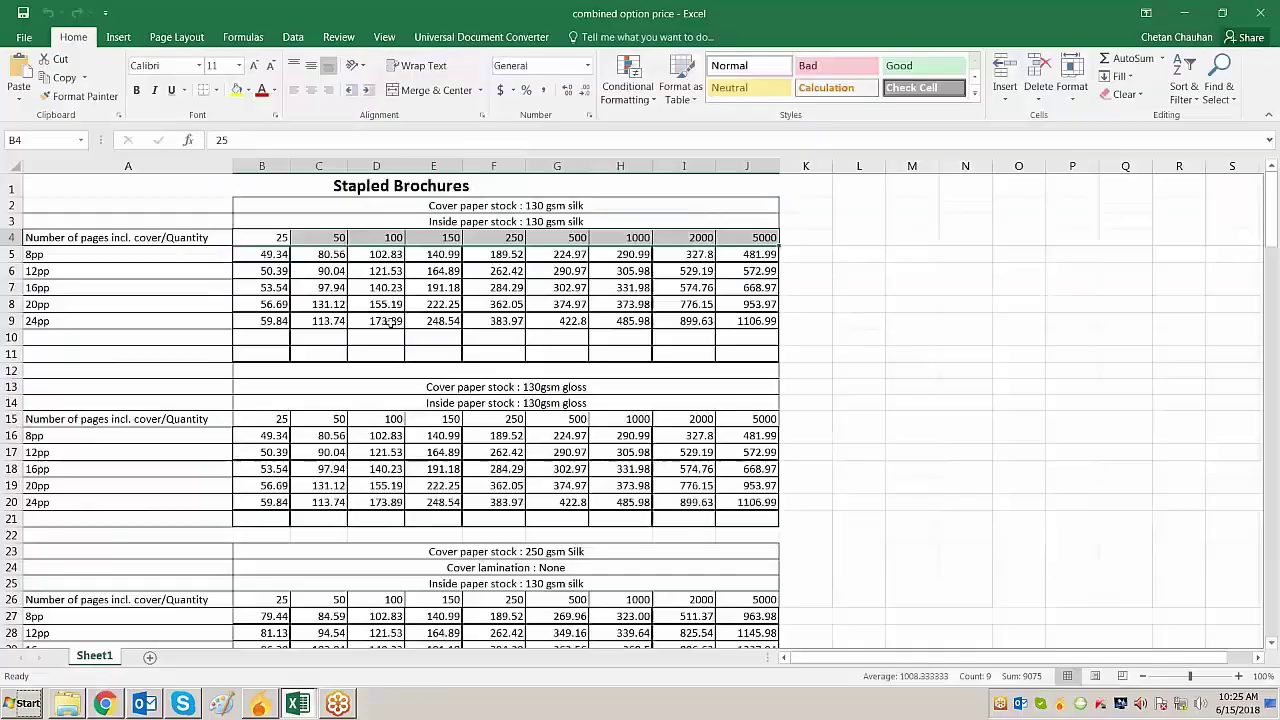
left_click(148, 290)
scroll(254, 387, "down", 3)
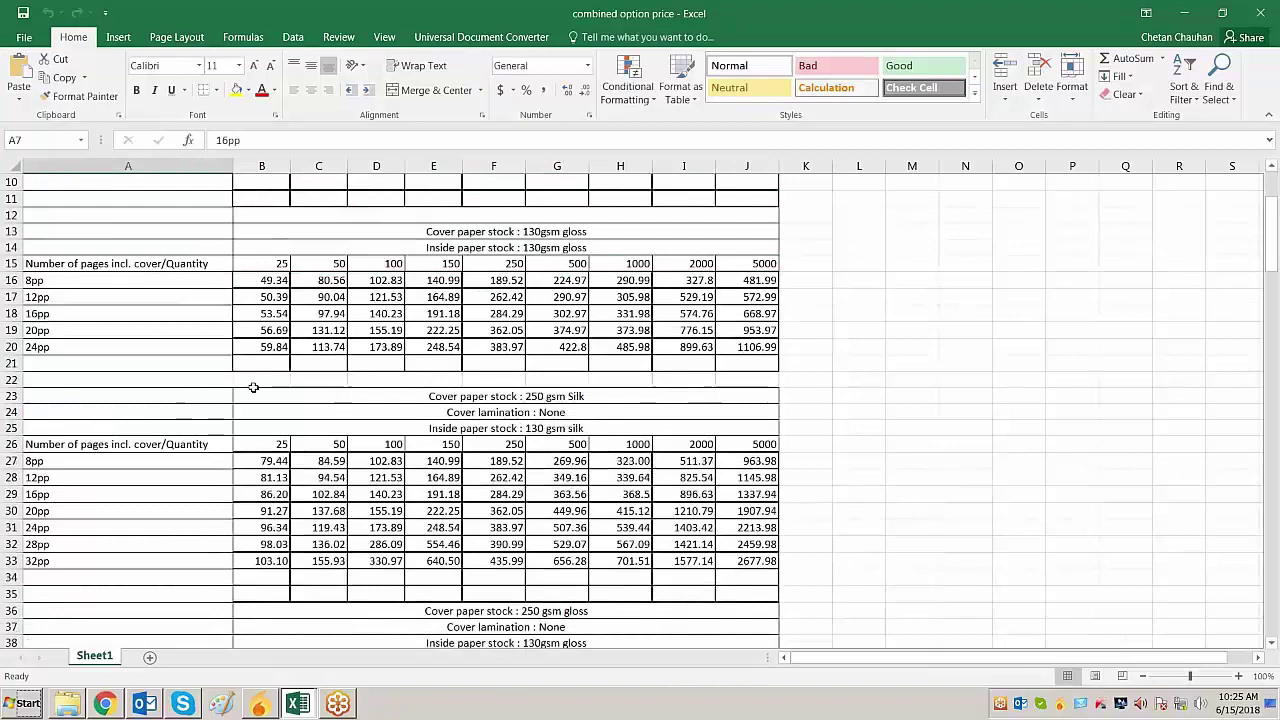
key("alt+Tab")
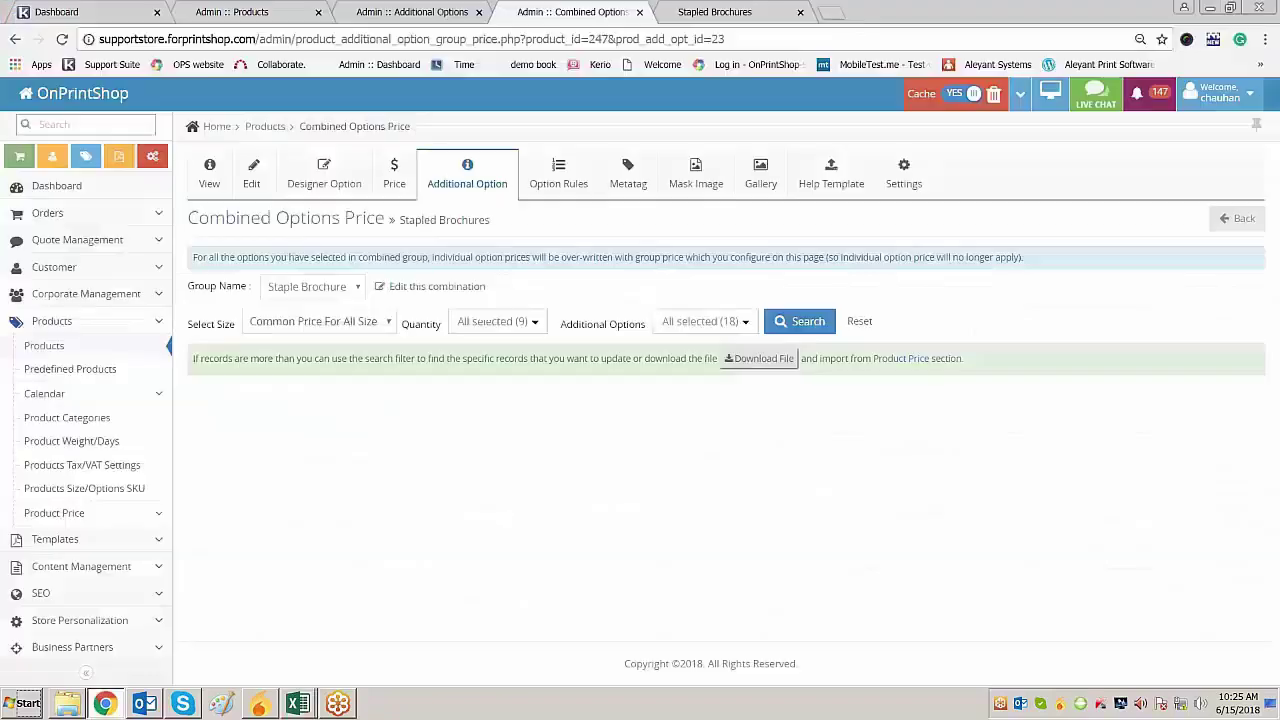
left_click(380, 321)
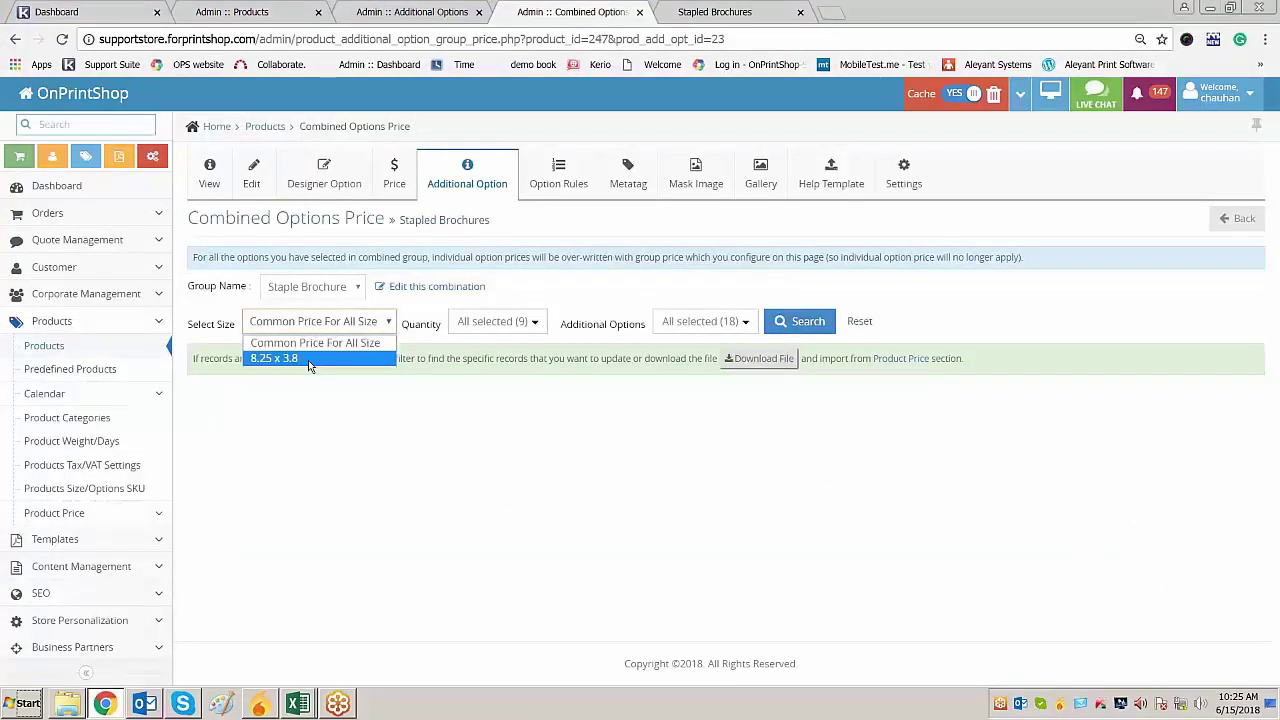
key("Return")
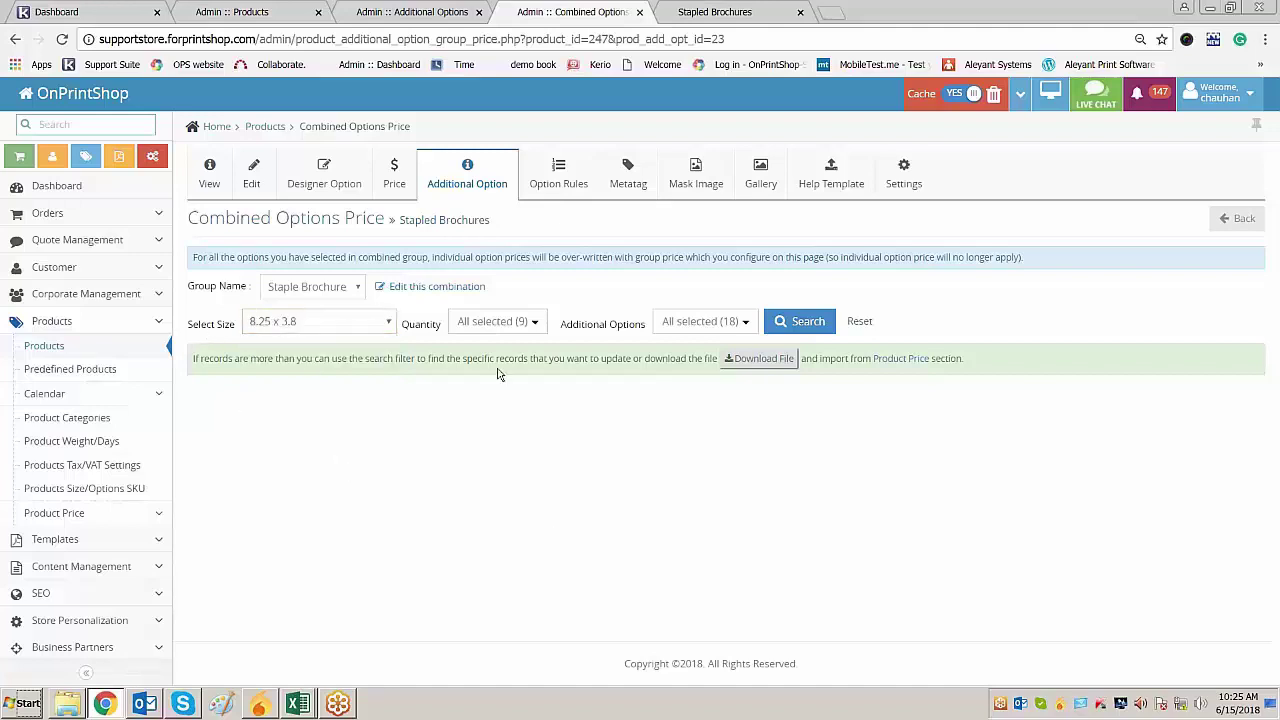
left_click(532, 323)
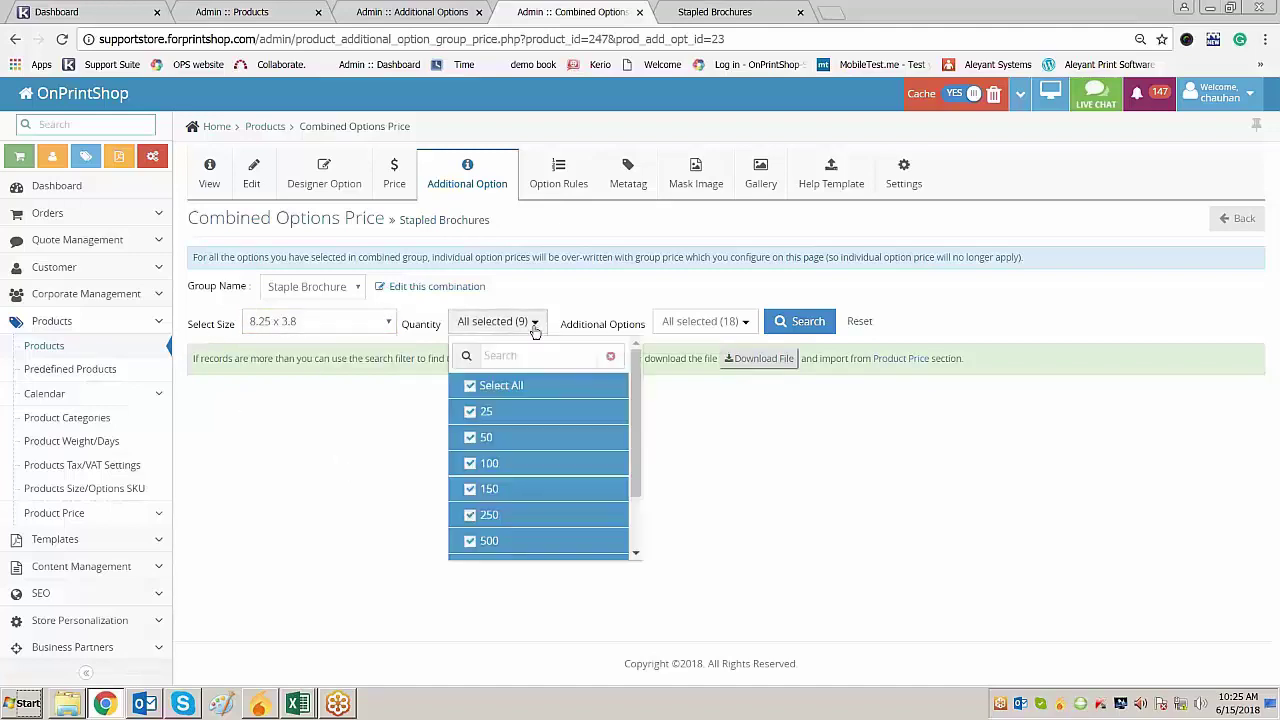
scroll(568, 480, "down", 2)
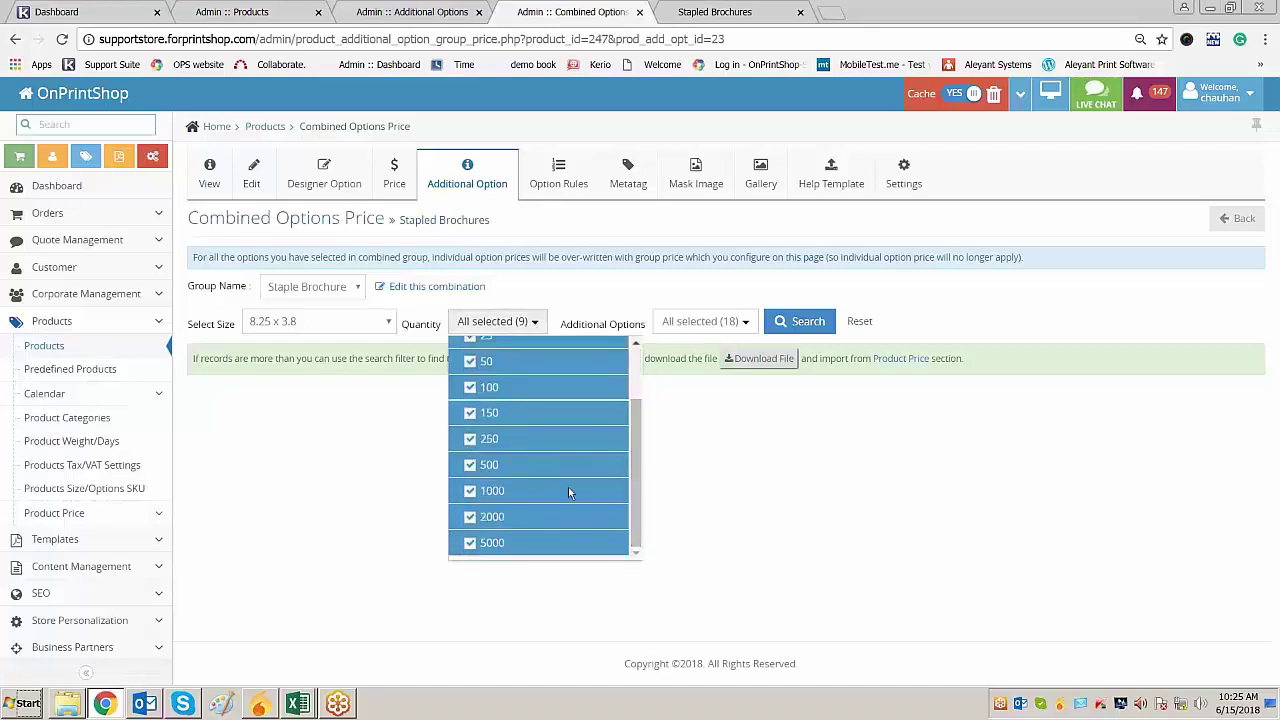
left_click(729, 483)
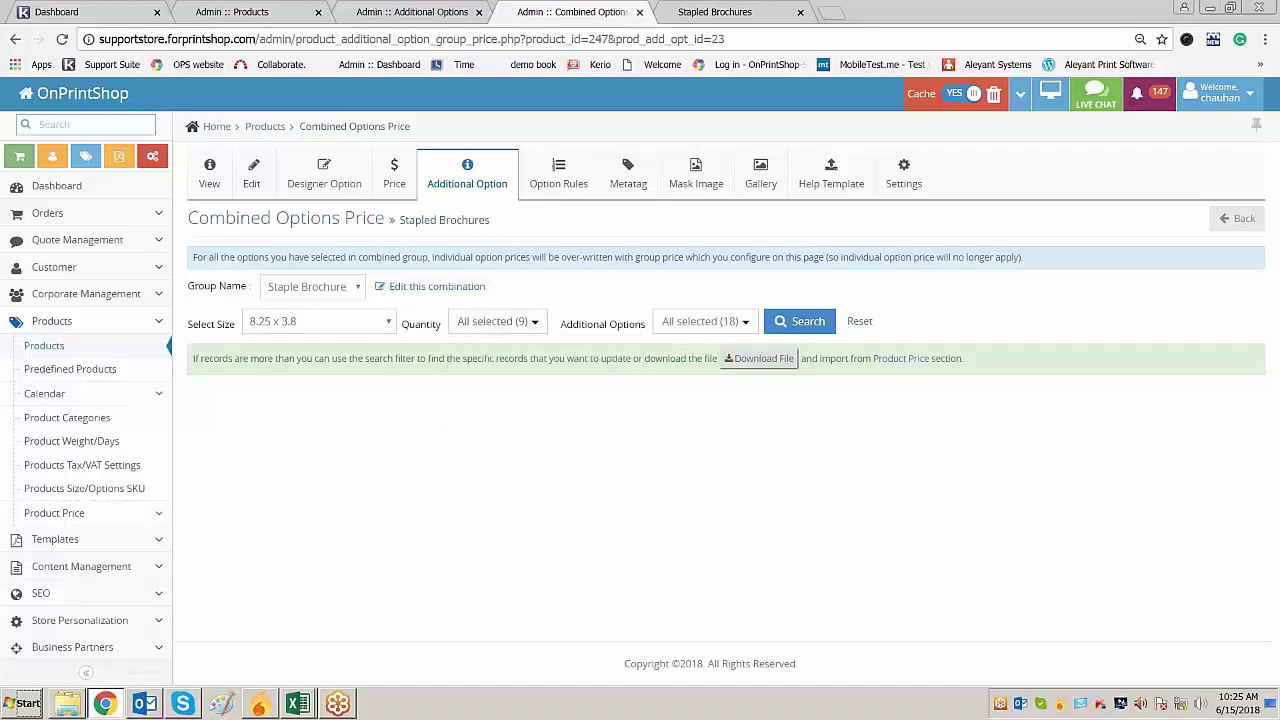
Following the first Excel table's headings, restrict the additional options filter in Chrome to 130 GSM Silk - Cover and 130 GSM Silk - Inside
left_click(716, 330)
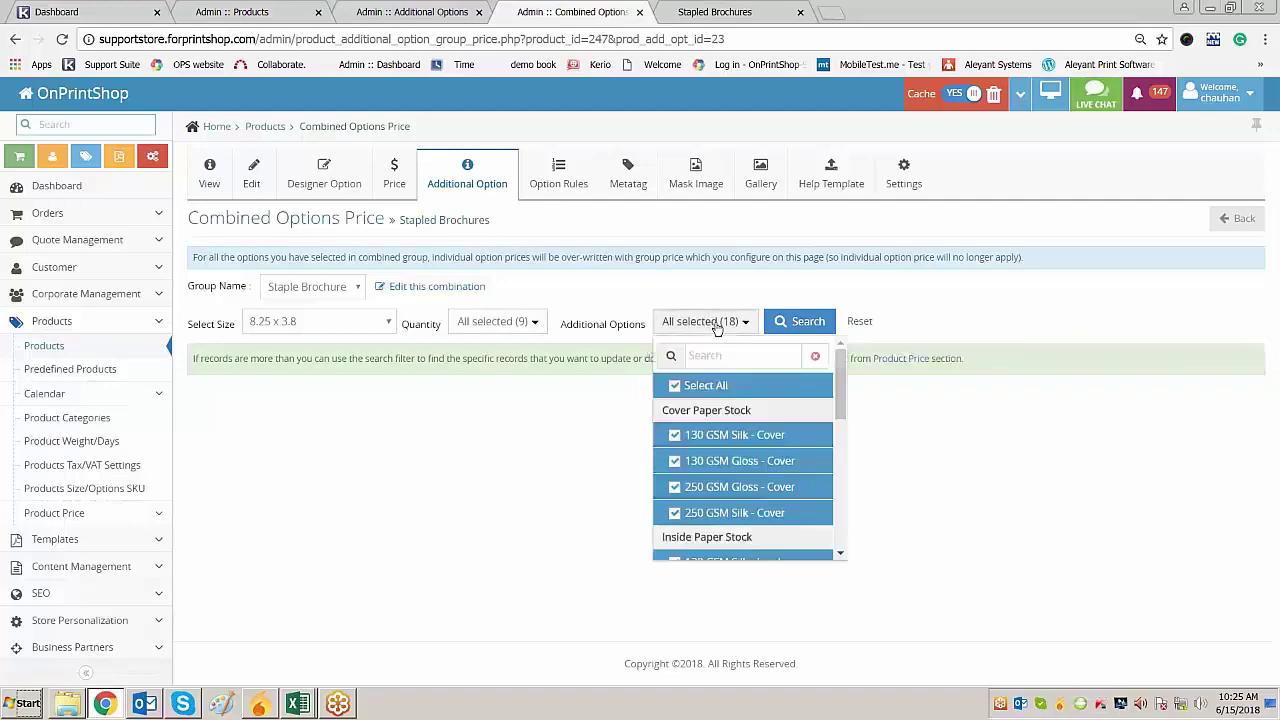
key("alt+Tab")
scroll(509, 221, "up", 3)
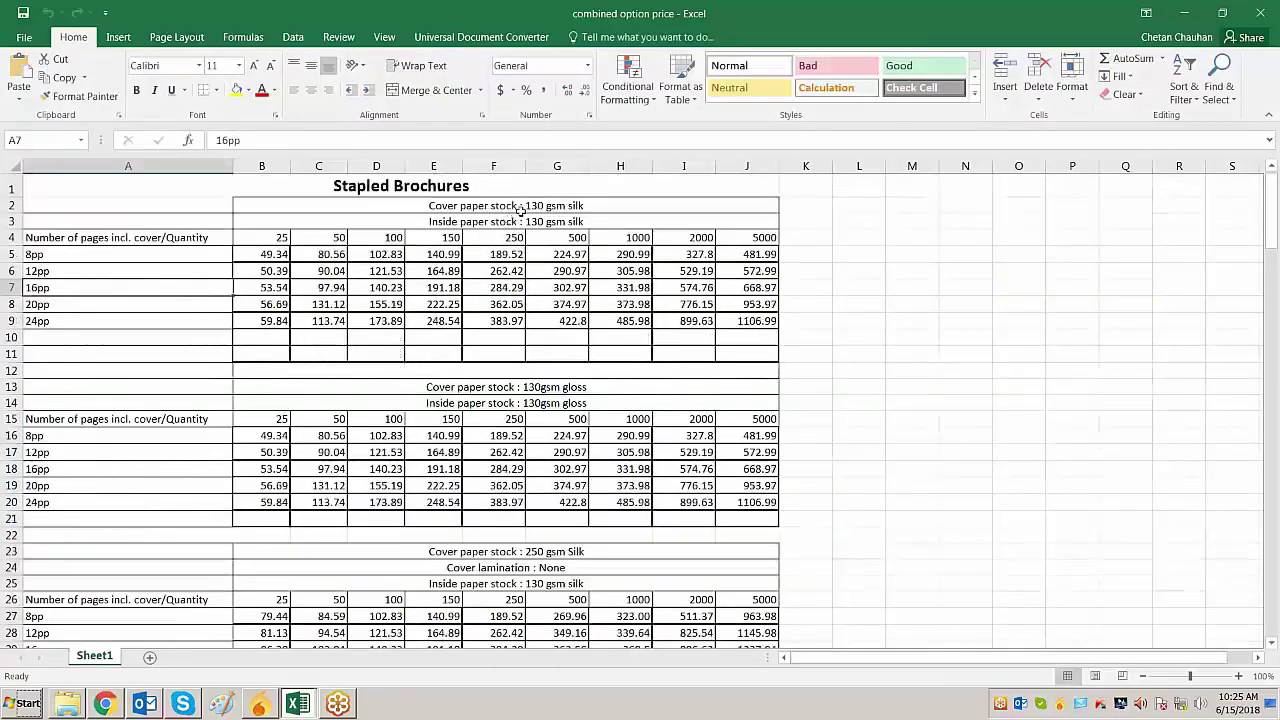
left_click(521, 208)
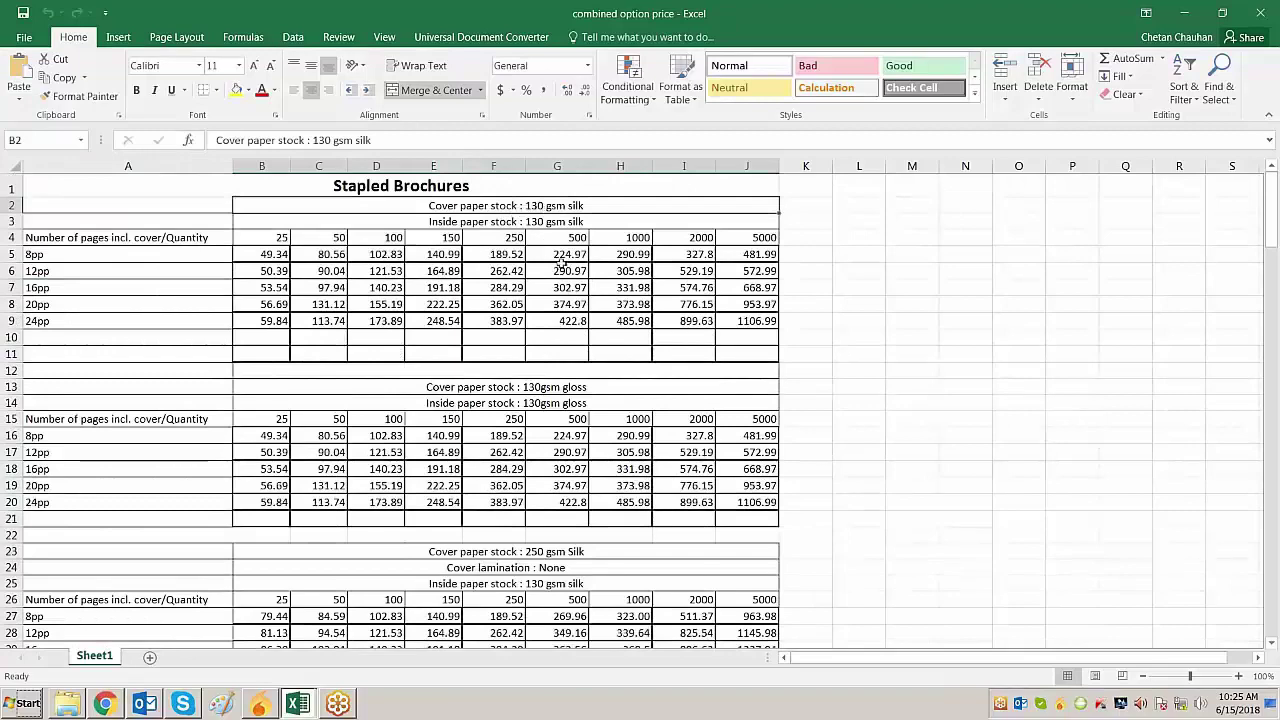
key("alt+Tab")
left_click(674, 387)
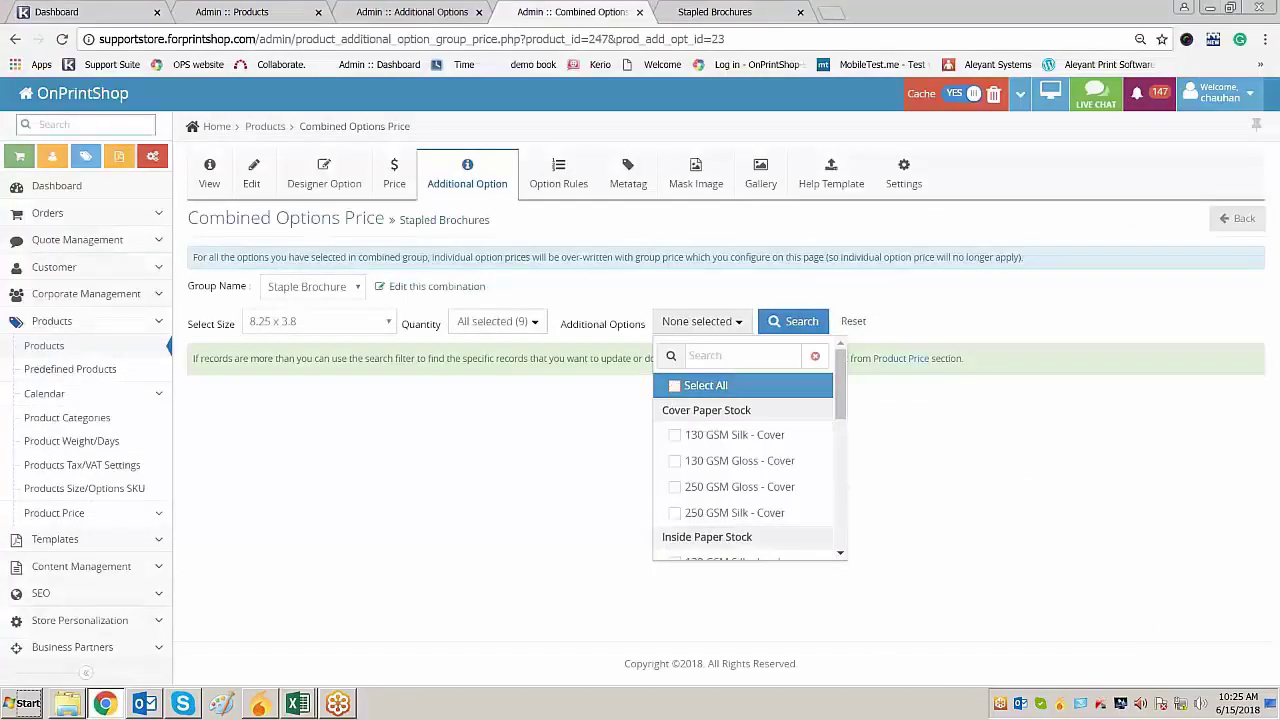
left_click(688, 443)
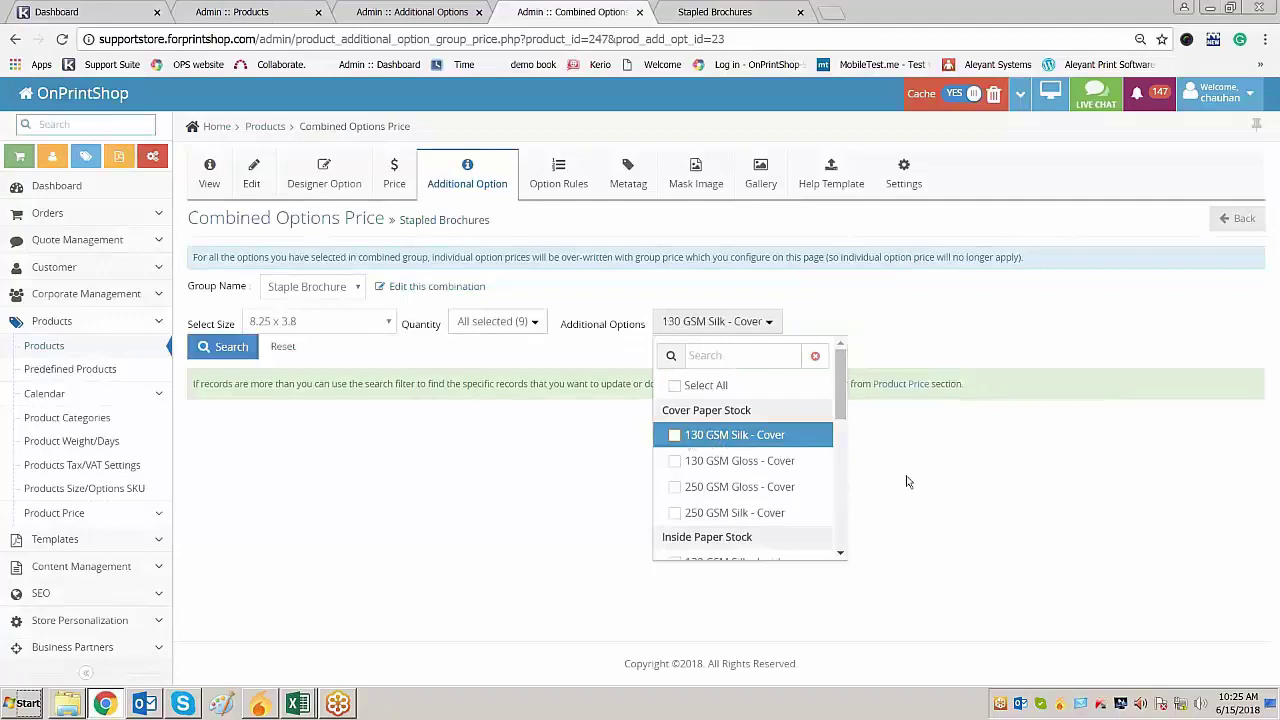
scroll(840, 415, "down", 1)
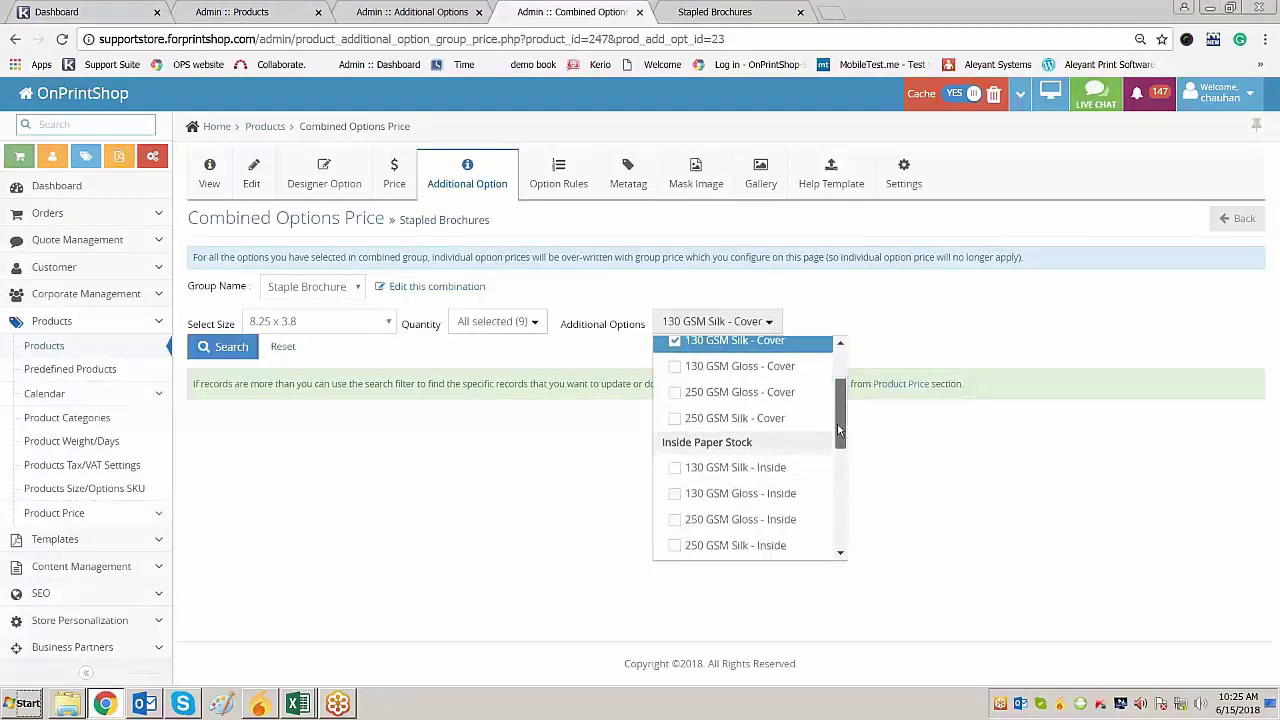
left_click(676, 468)
Check the first table's page counts in Excel and add 8, 12, 16, 20 and 24 pp to the options filter in Chrome
key("alt+Tab")
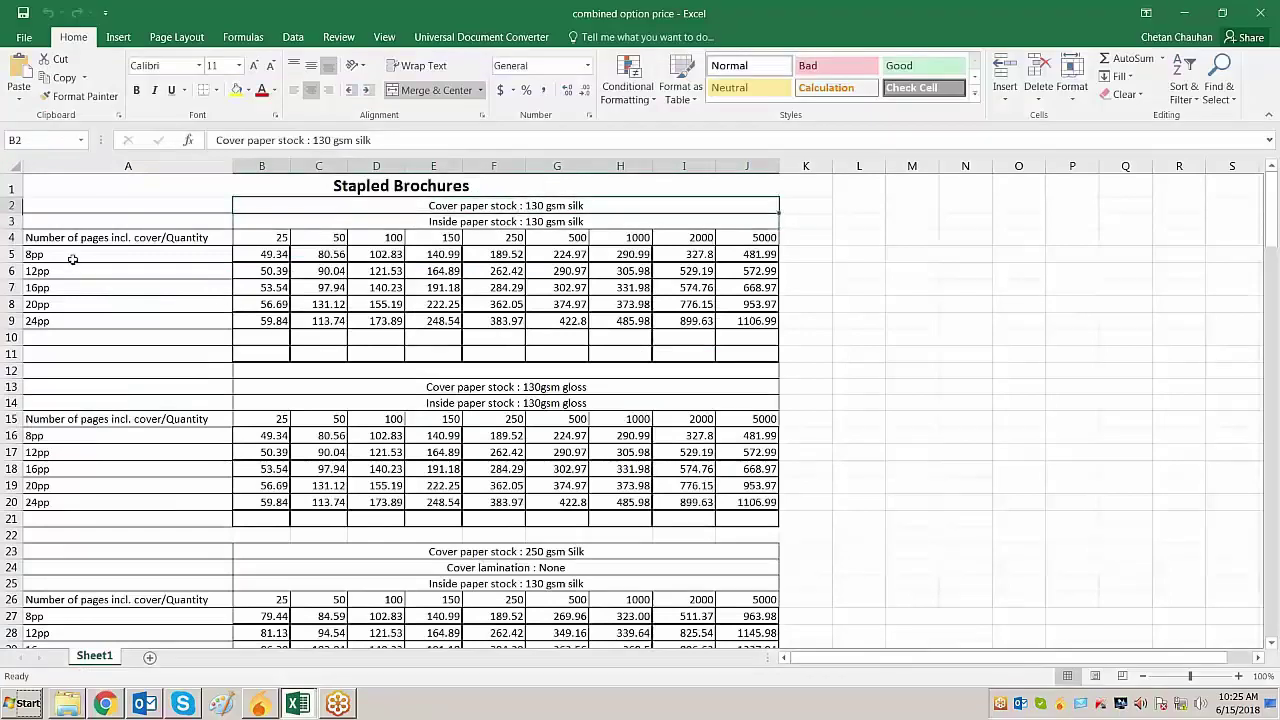
left_click_drag(73, 256, 75, 321)
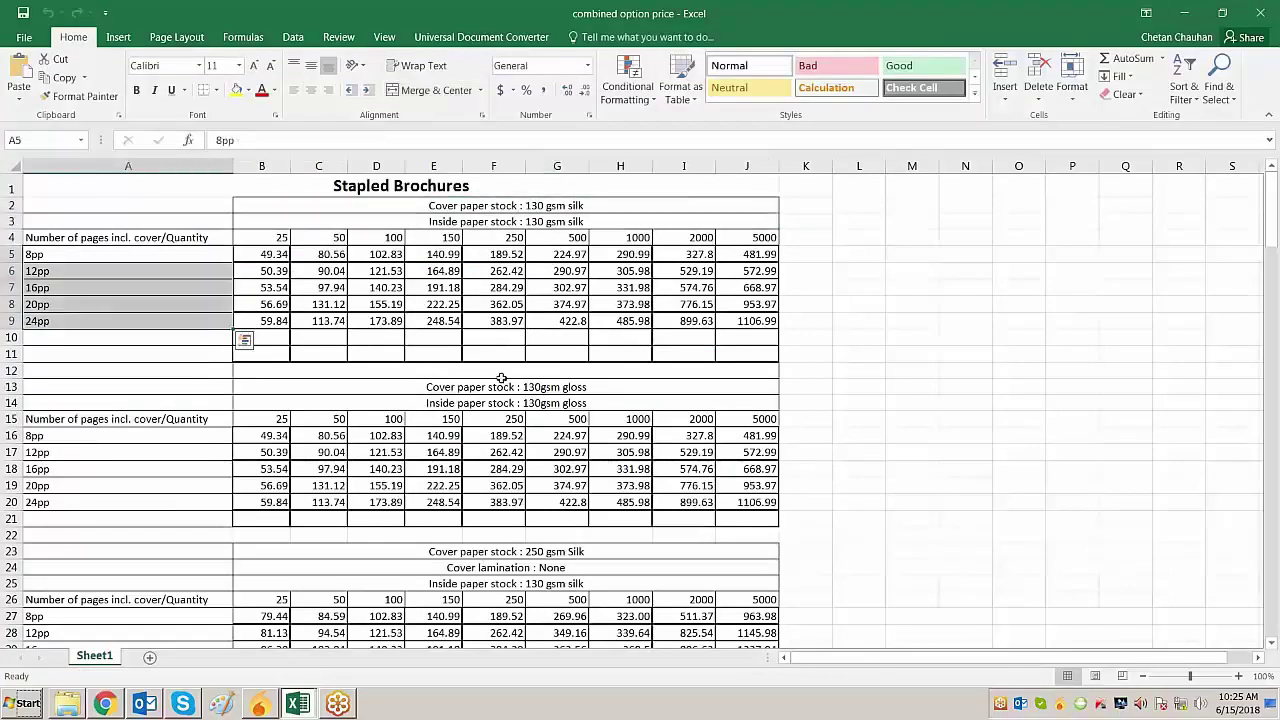
left_click(73, 338)
key("alt+Tab")
scroll(848, 556, "down", 2)
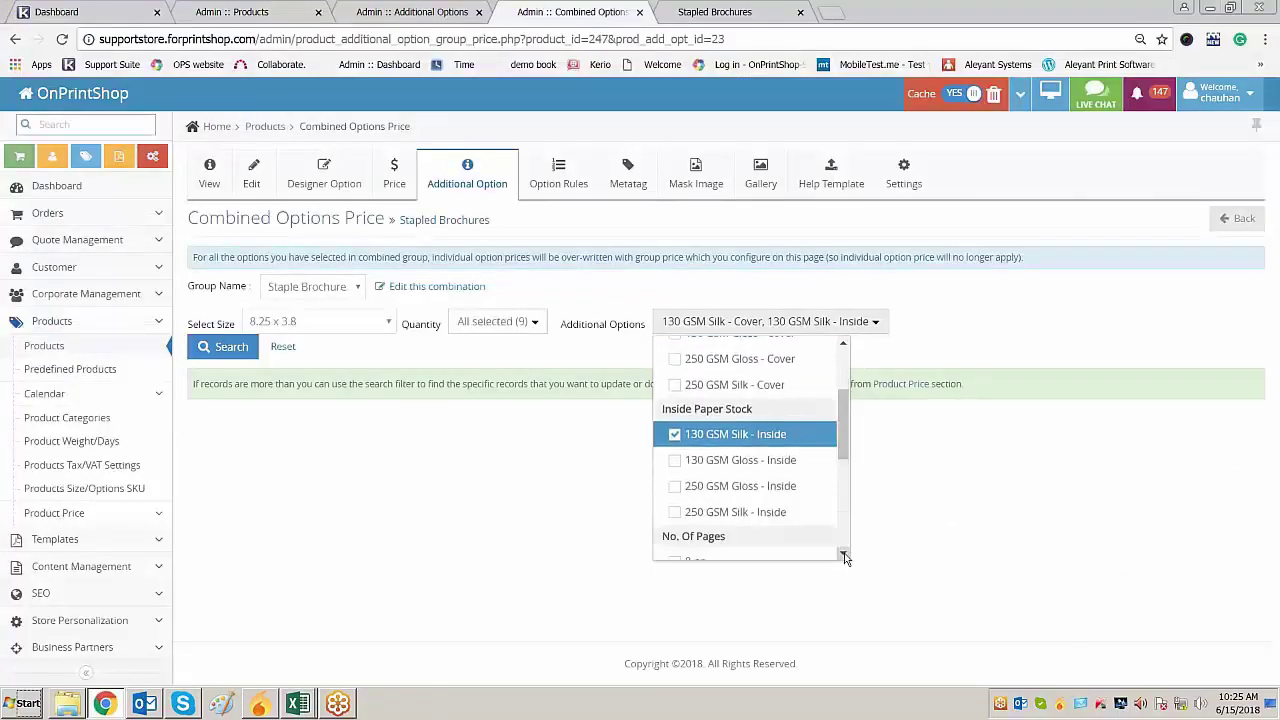
left_click(700, 495)
scroll(728, 500, "down", 1)
left_click(700, 421)
left_click(700, 447)
left_click(700, 473)
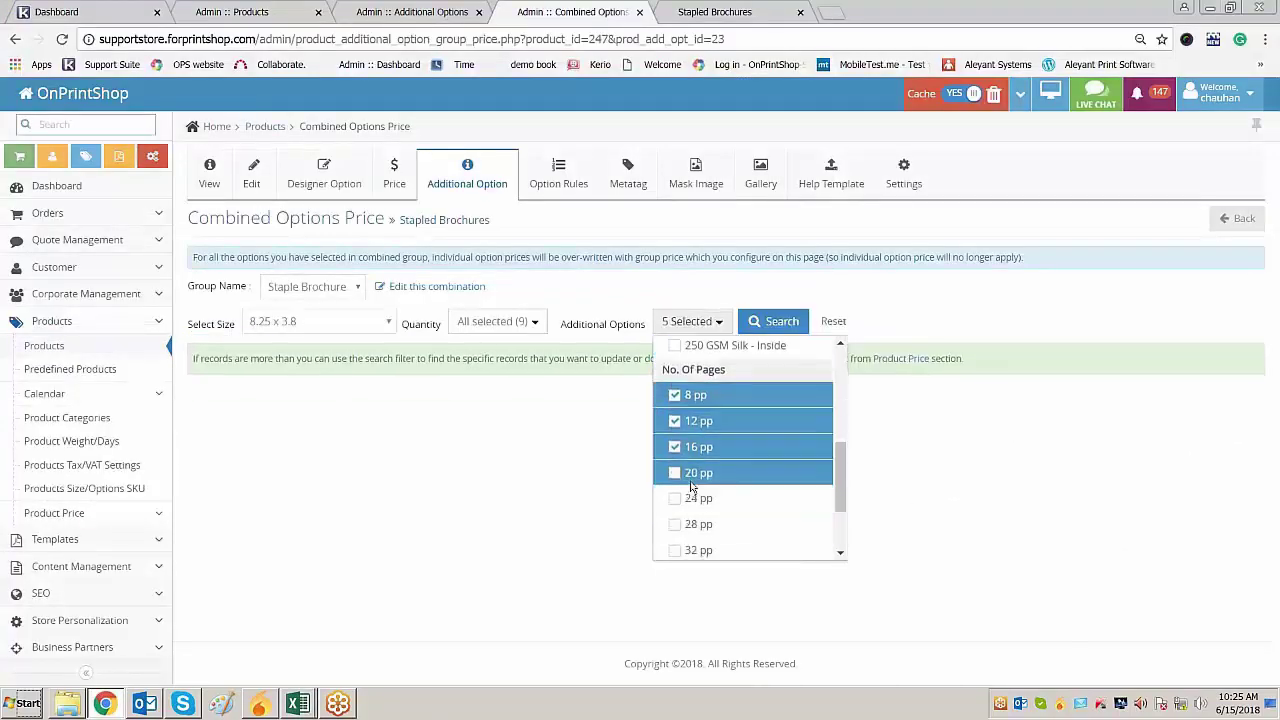
left_click(675, 500)
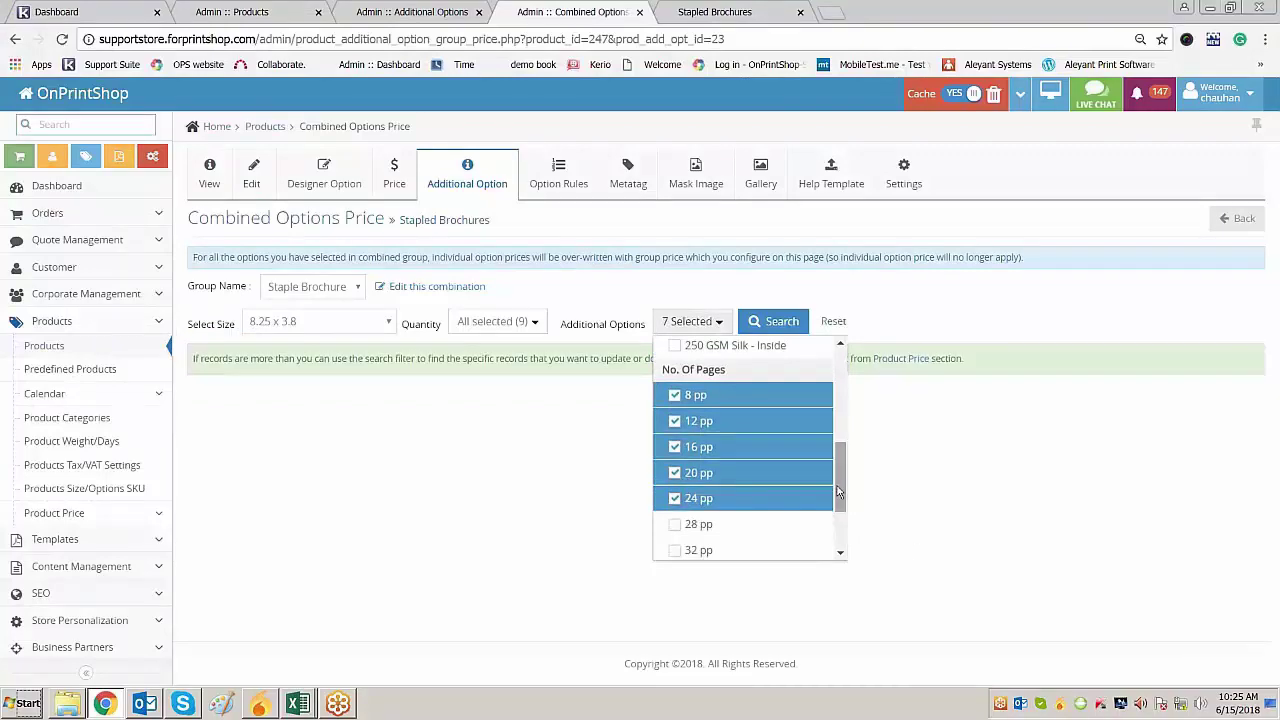
Add No Lamination under Cover Lamination to the additional options filter
scroll(840, 480, "down", 1)
left_click(700, 490)
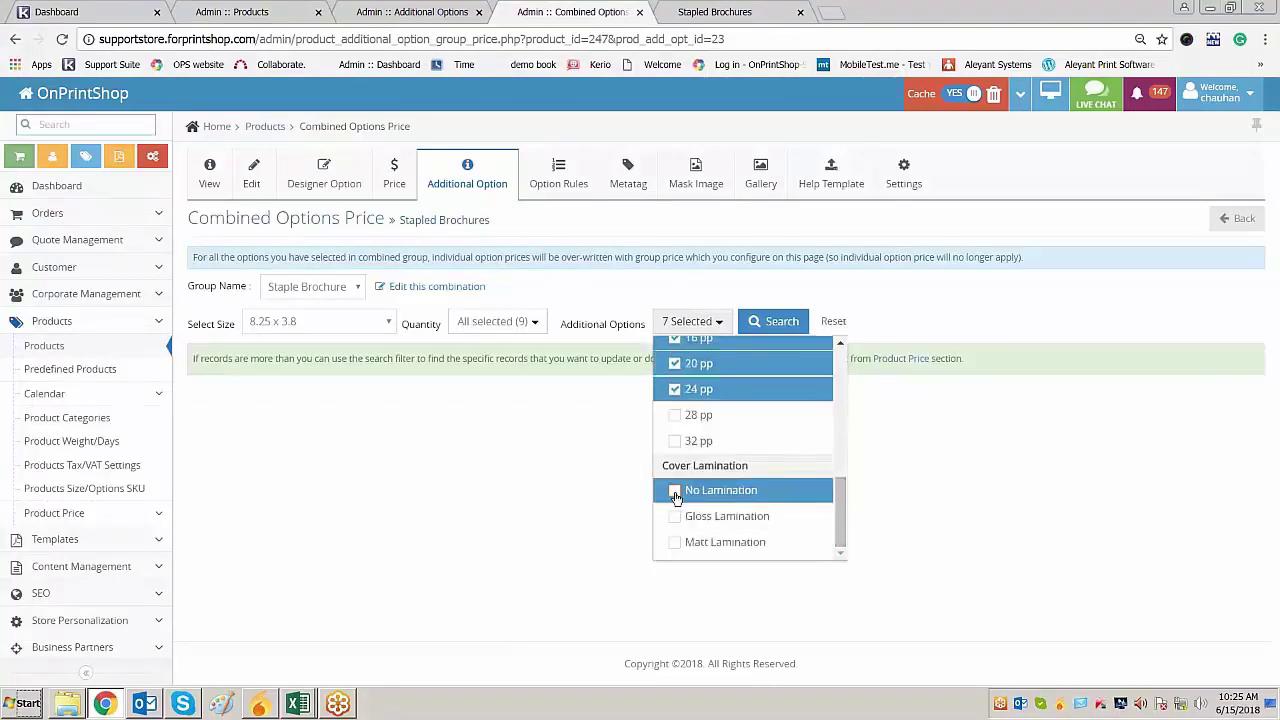
left_click(980, 530)
Compare the paper stock and lamination headings in Excel with the filtered options, and run the combined price search in Chrome
key("alt+Tab")
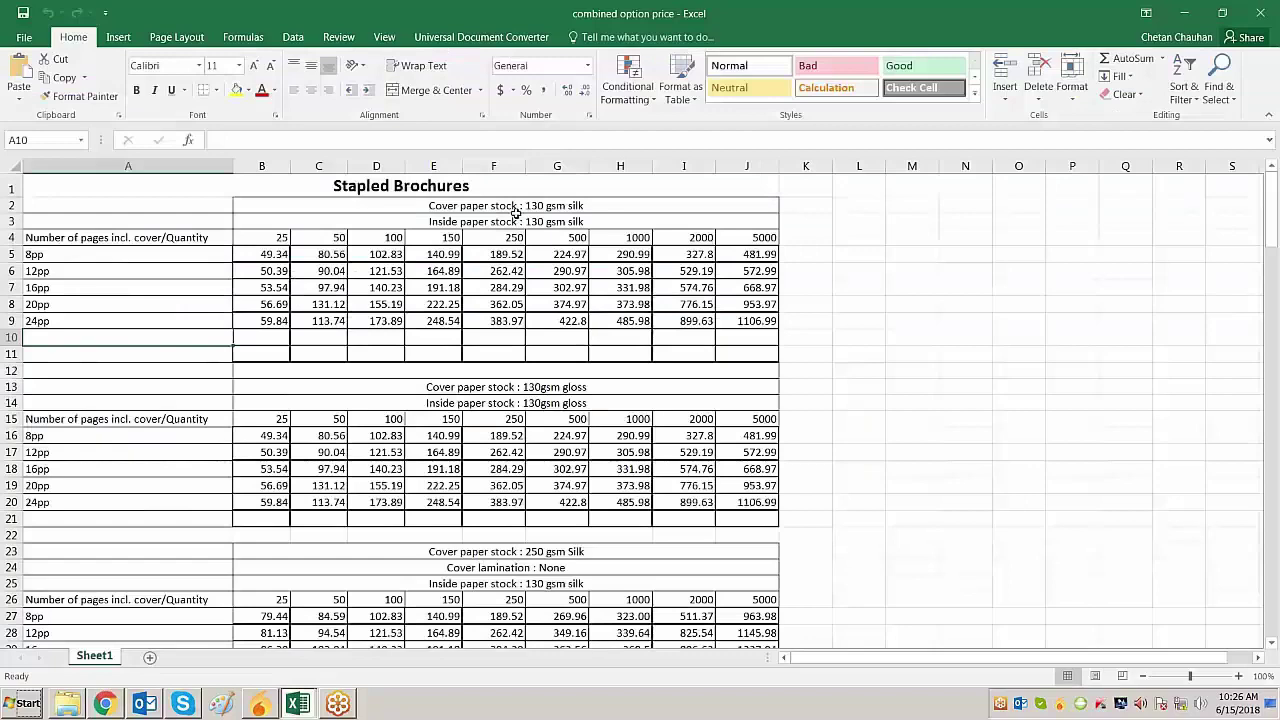
left_click(514, 207)
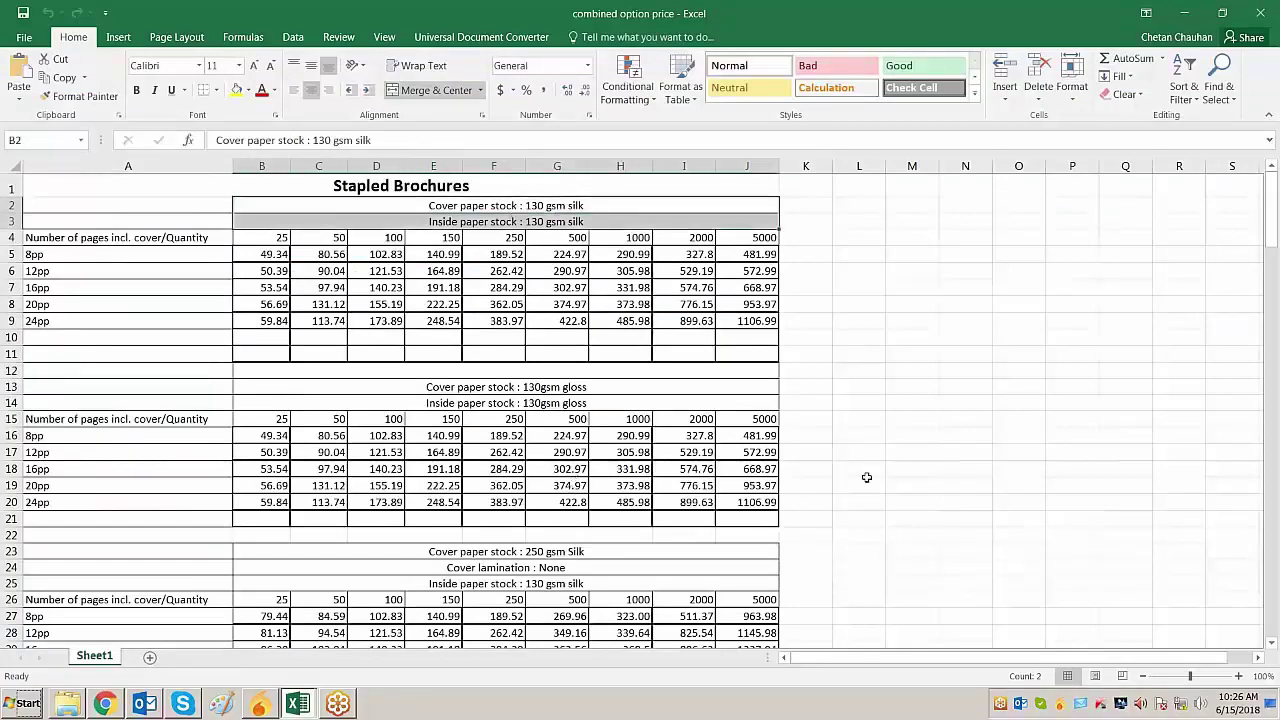
scroll(459, 476, "down", 2)
left_click(467, 463)
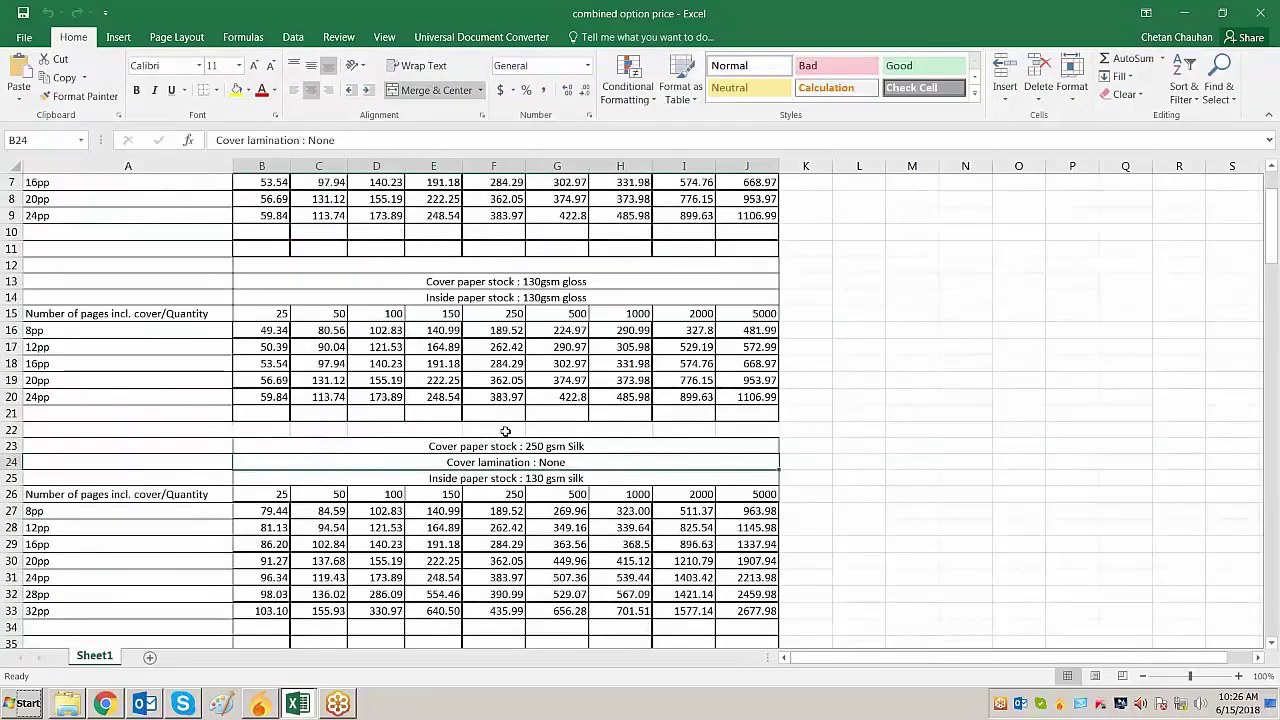
scroll(598, 470, "up", 2)
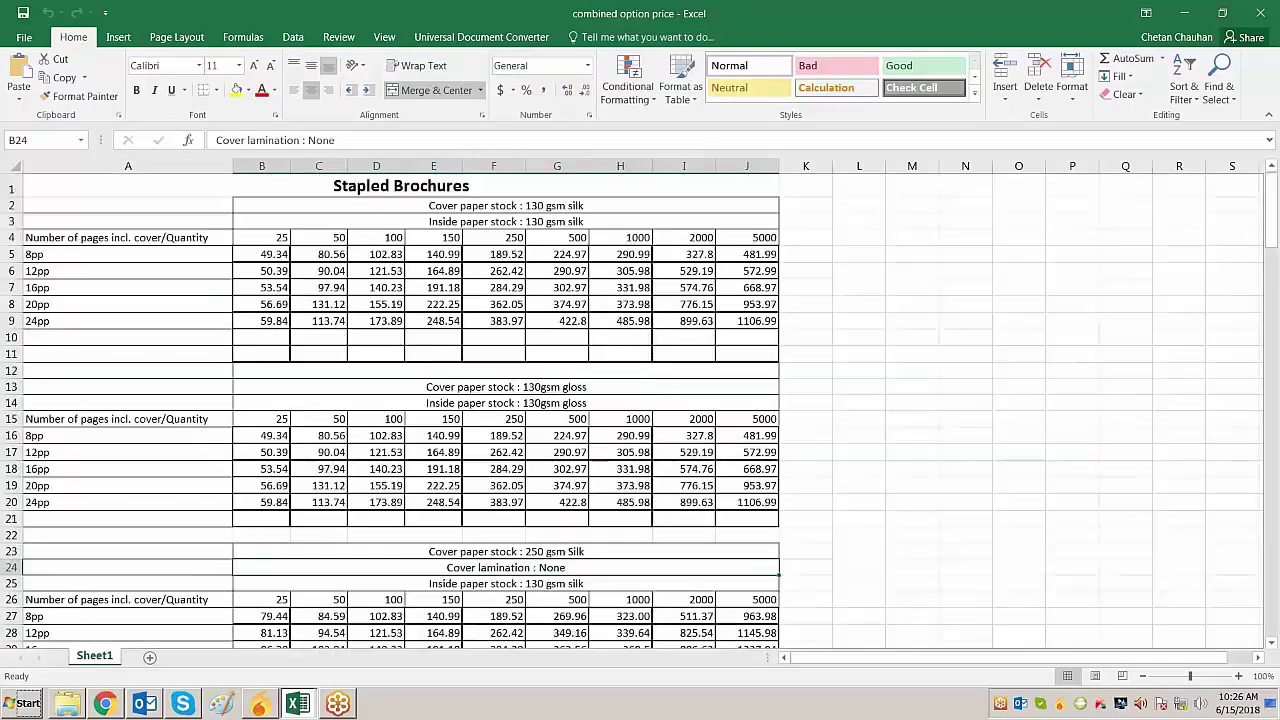
key("alt+Tab")
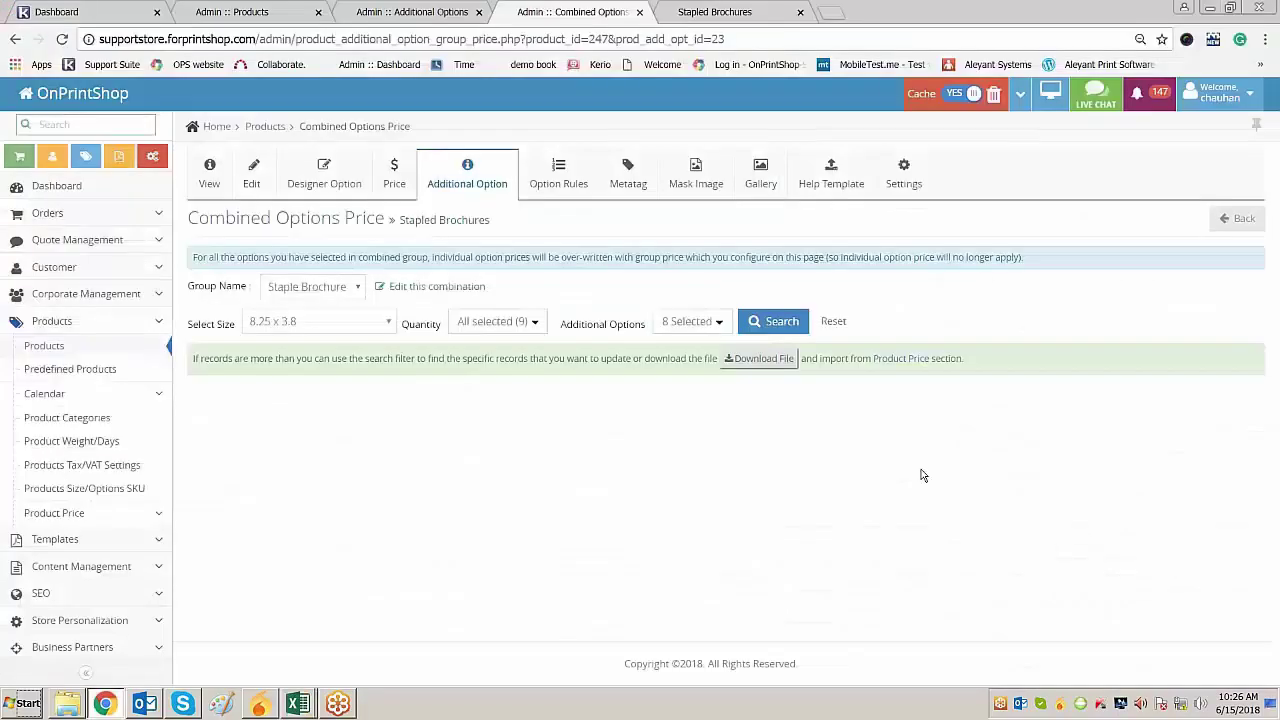
left_click(722, 326)
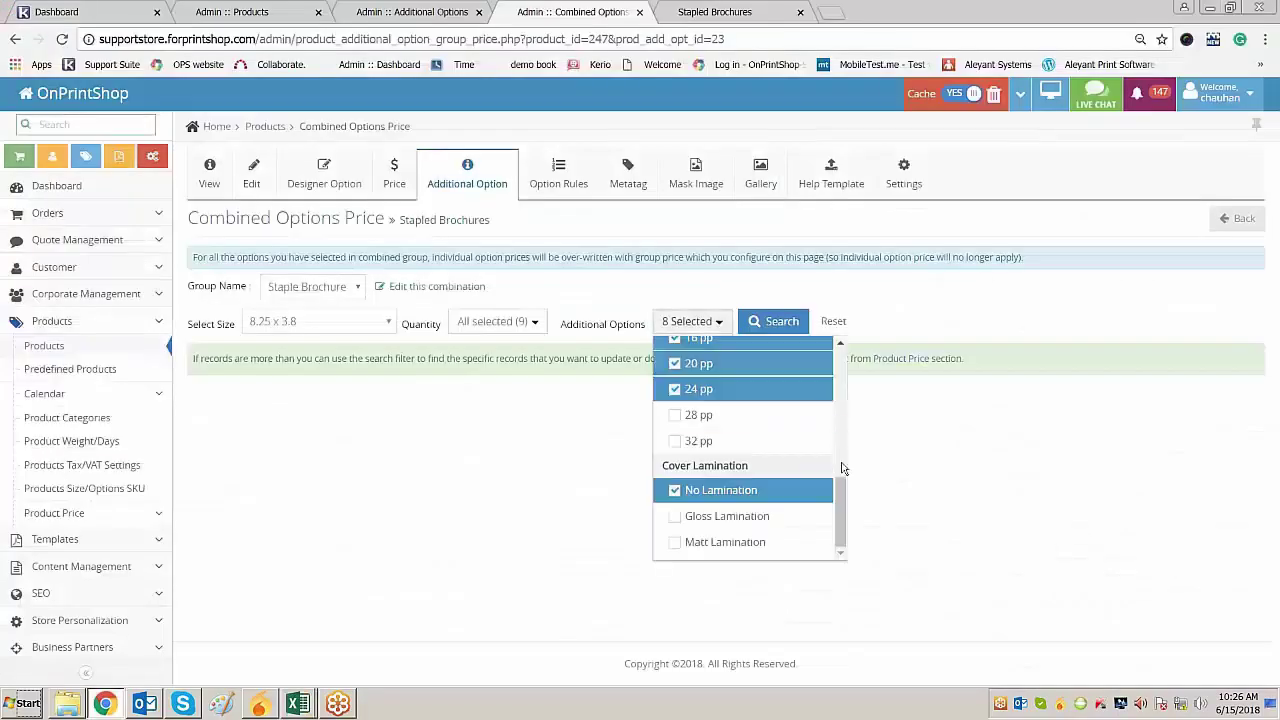
left_click(910, 470)
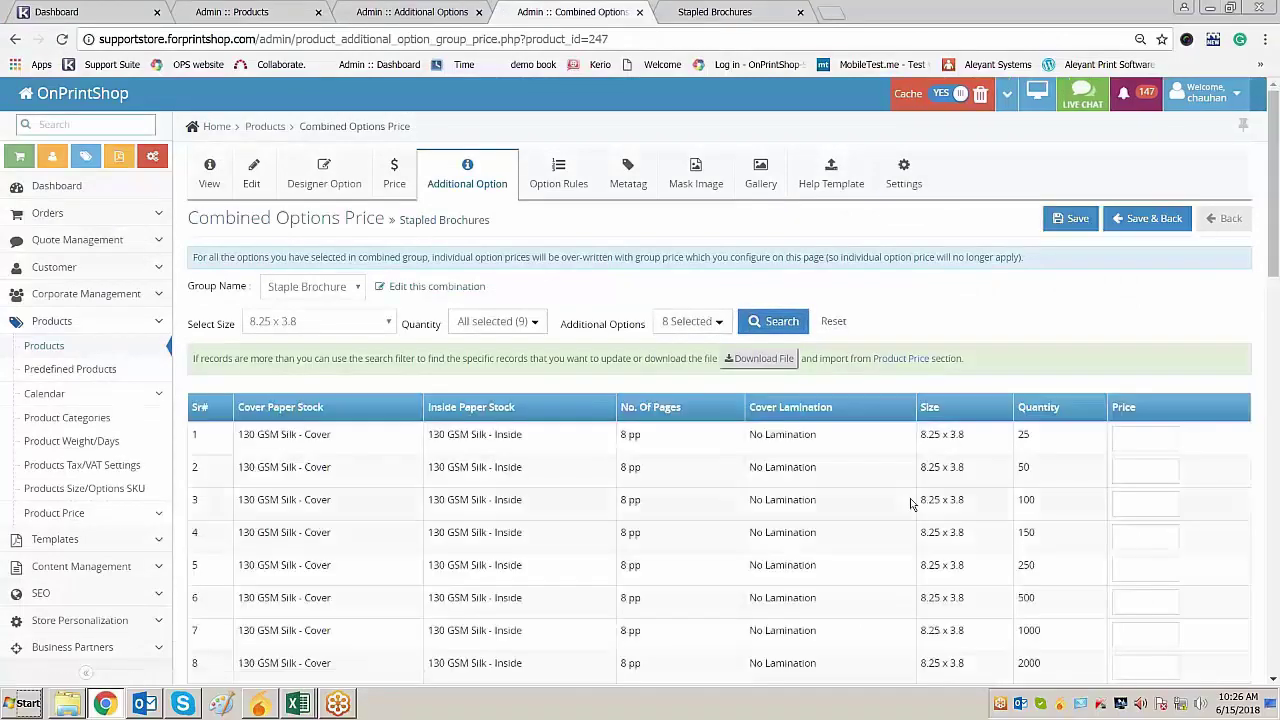
Copy 49.34 from cell B5 in Excel into the 8 pp, quantity 25 price in Chrome, and return to the Excel price table
scroll(953, 483, "down", 13)
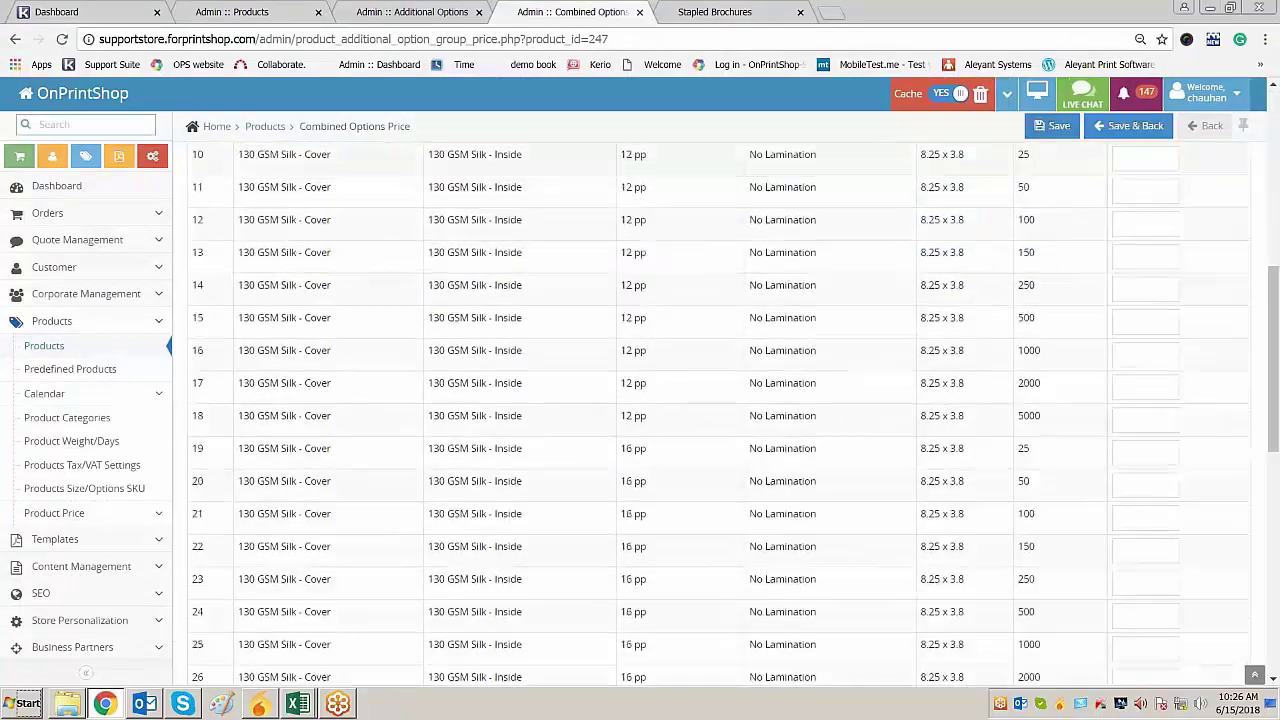
scroll(1145, 430, "up", 13)
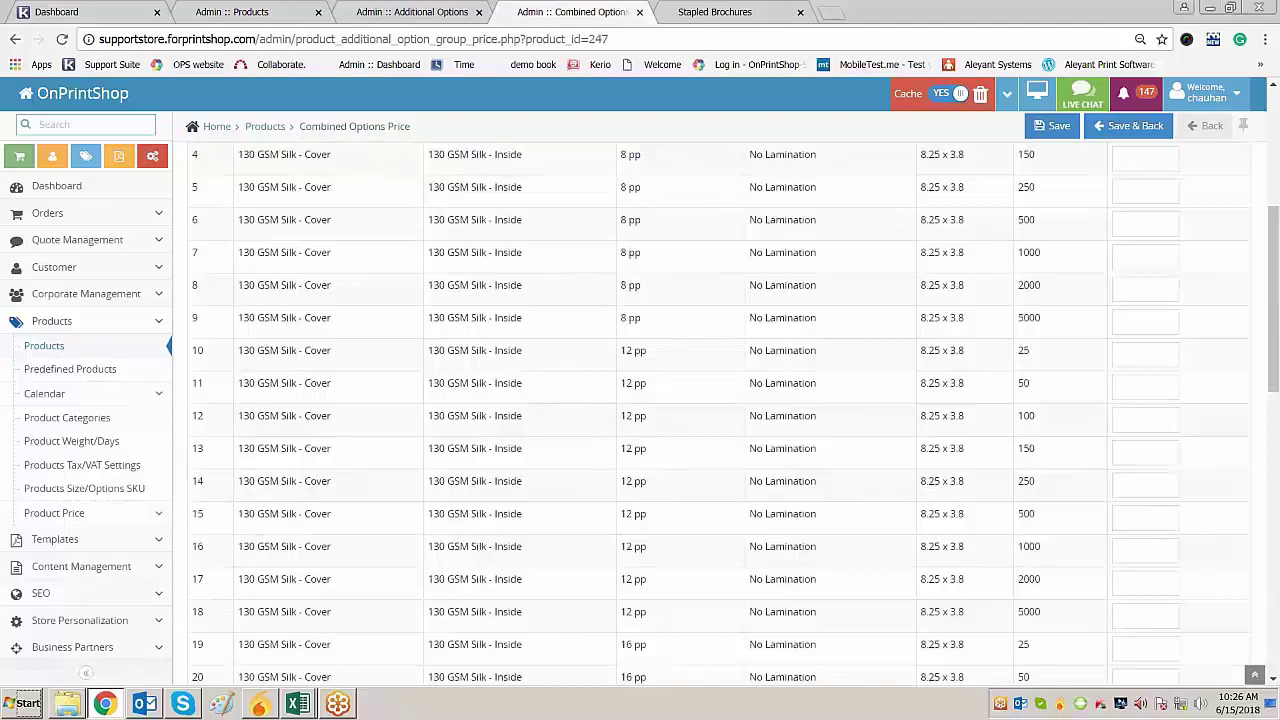
left_click(1145, 437)
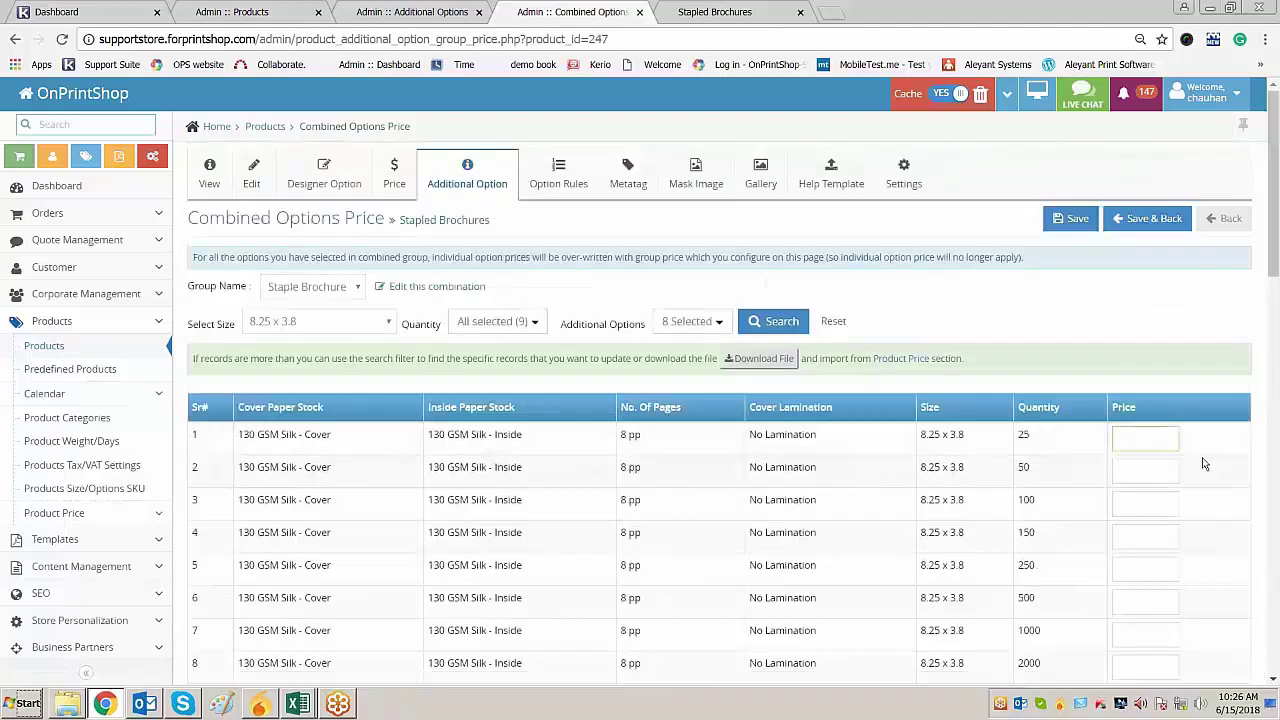
key("alt+Tab")
left_click(268, 256)
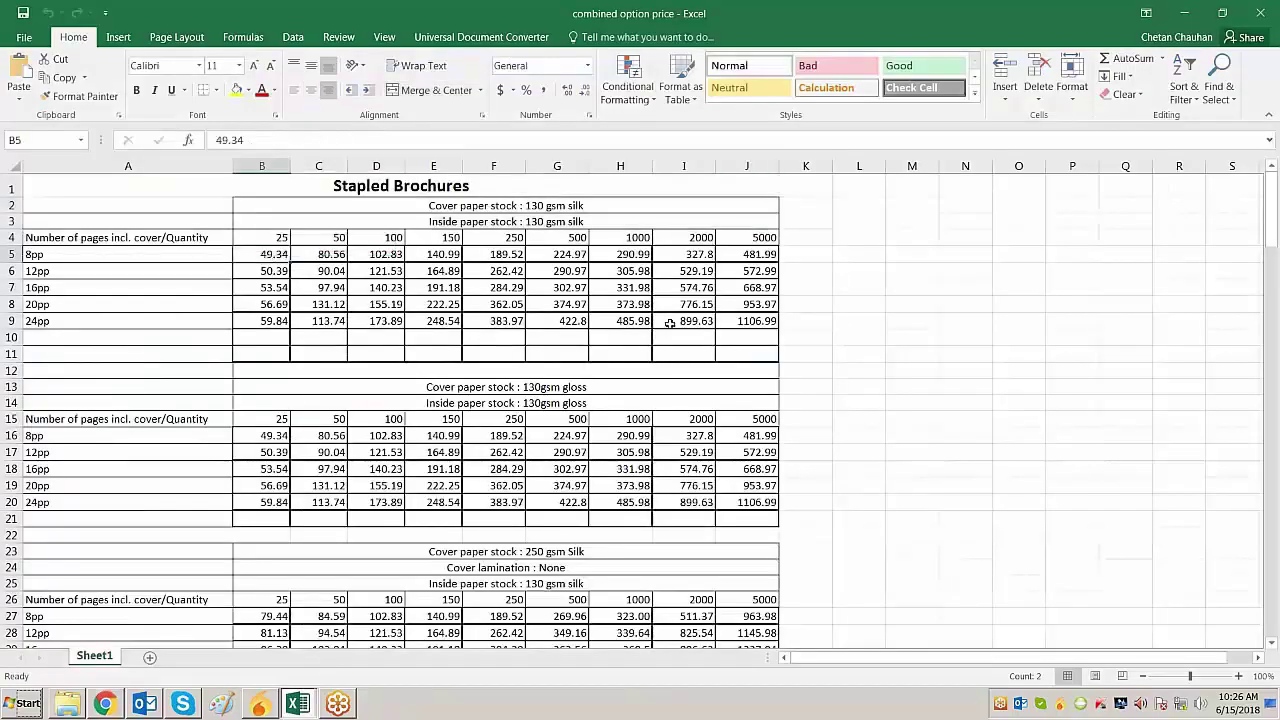
key("alt+Tab")
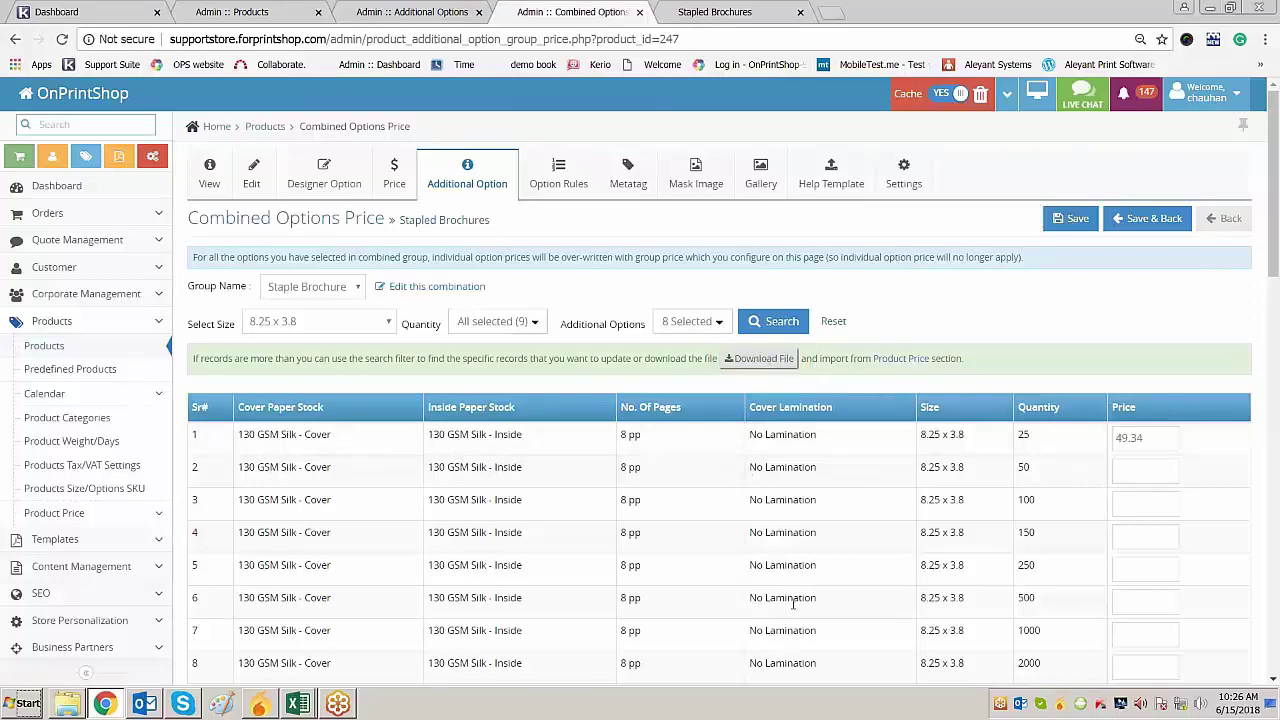
key("alt+Tab")
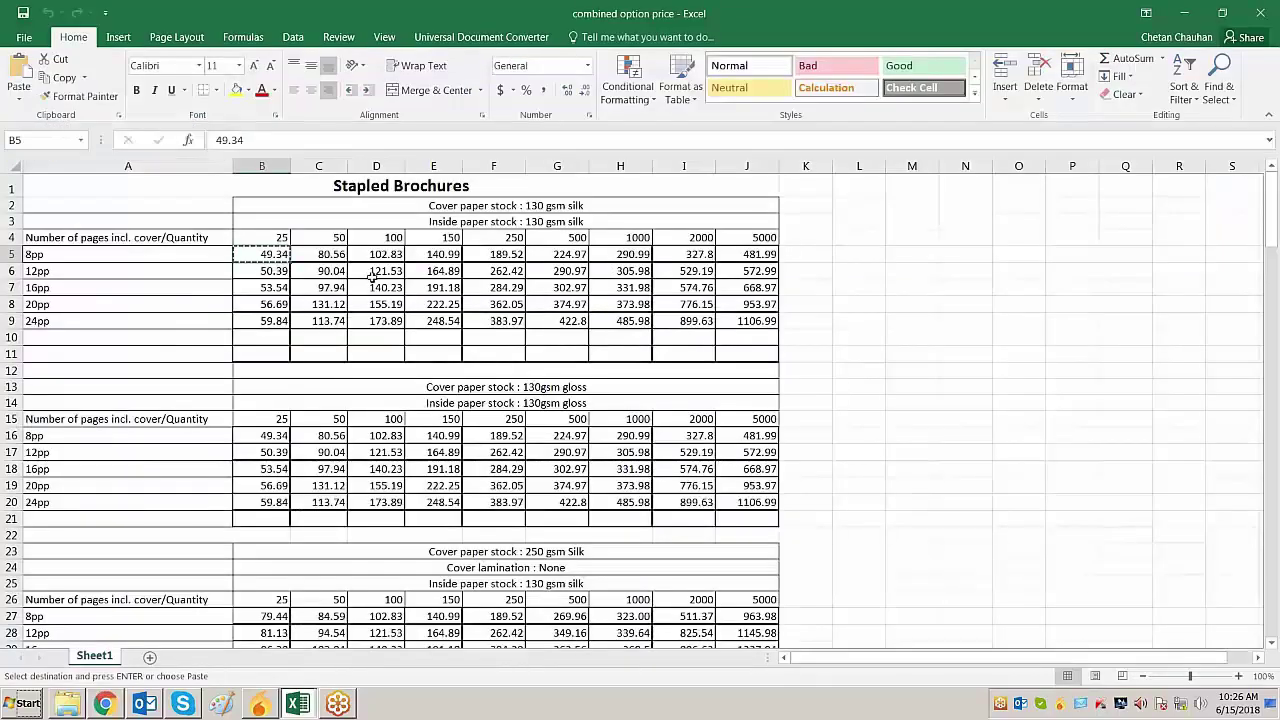
Switch to Chrome, download the filtered 130 GSM Silk option price file, and open the CSV in Excel
key("alt+Tab")
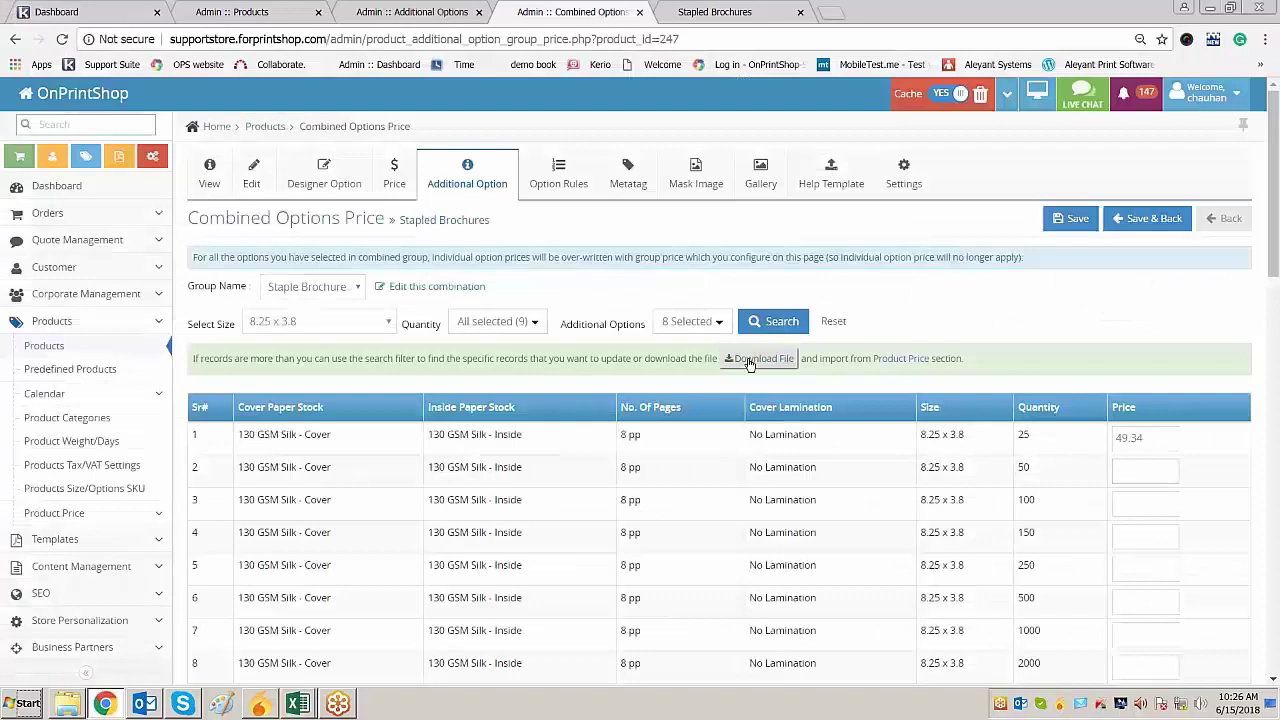
left_click(752, 360)
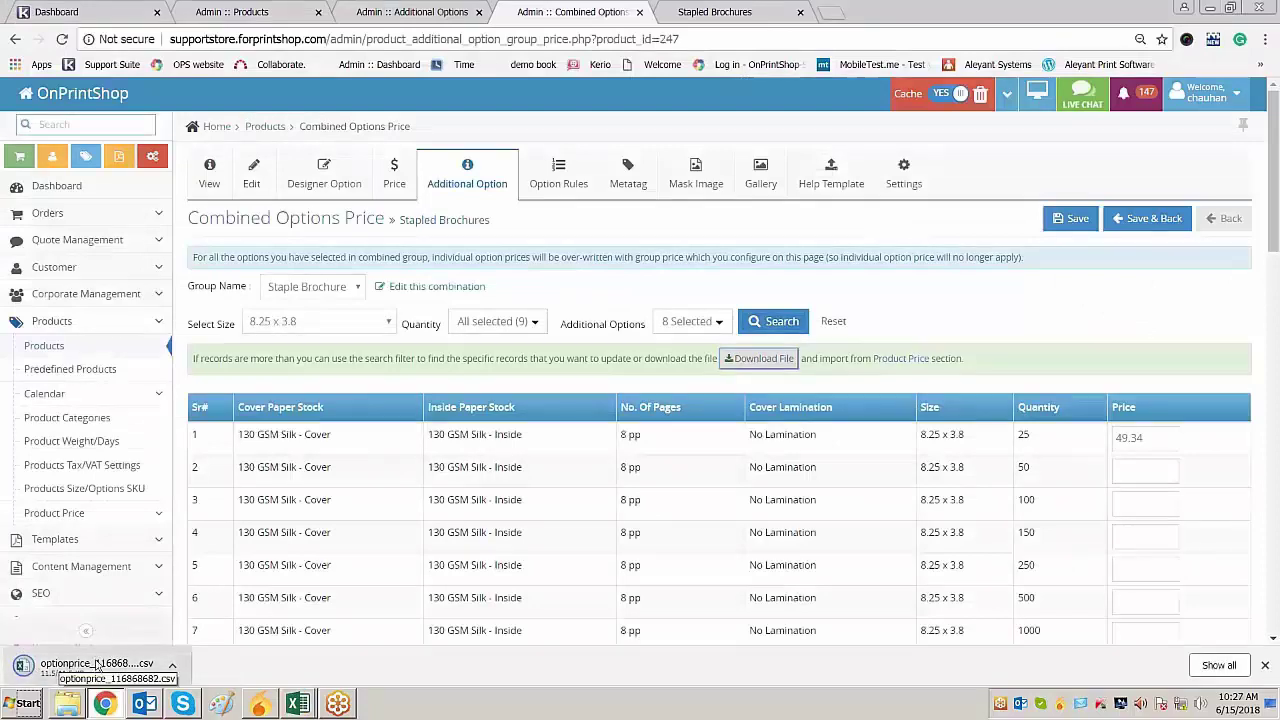
left_click(174, 668)
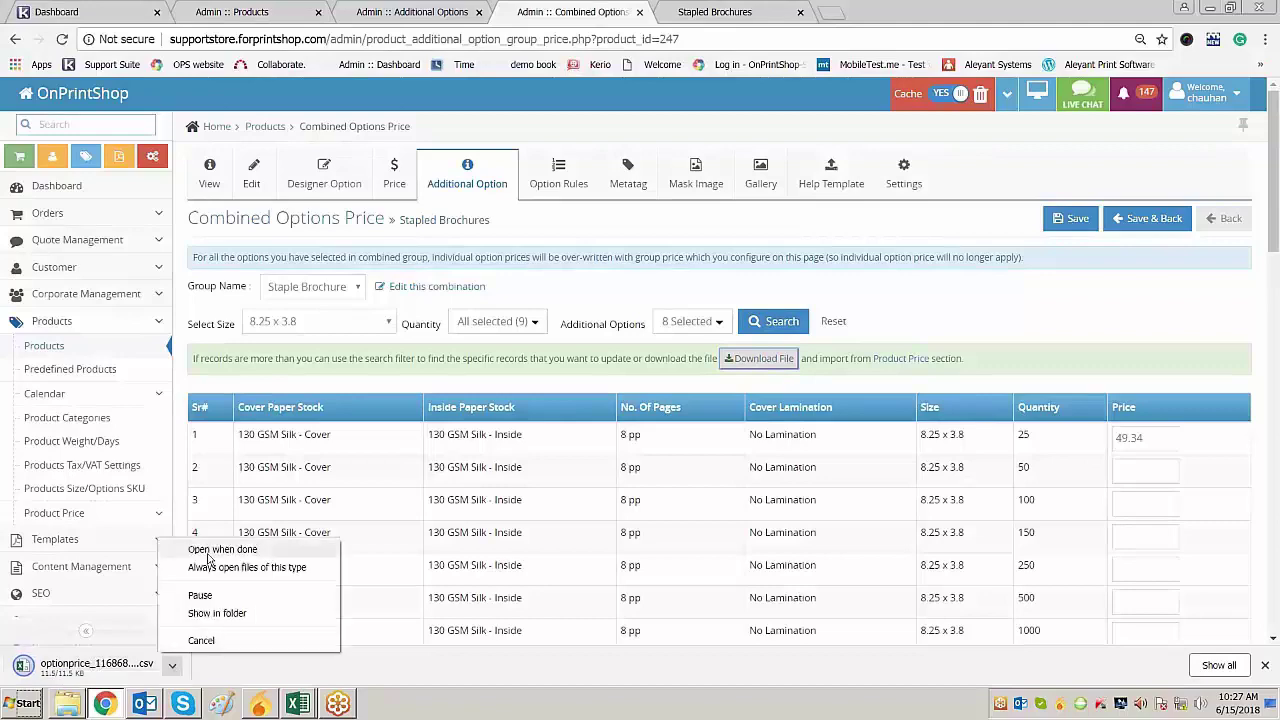
left_click(208, 546)
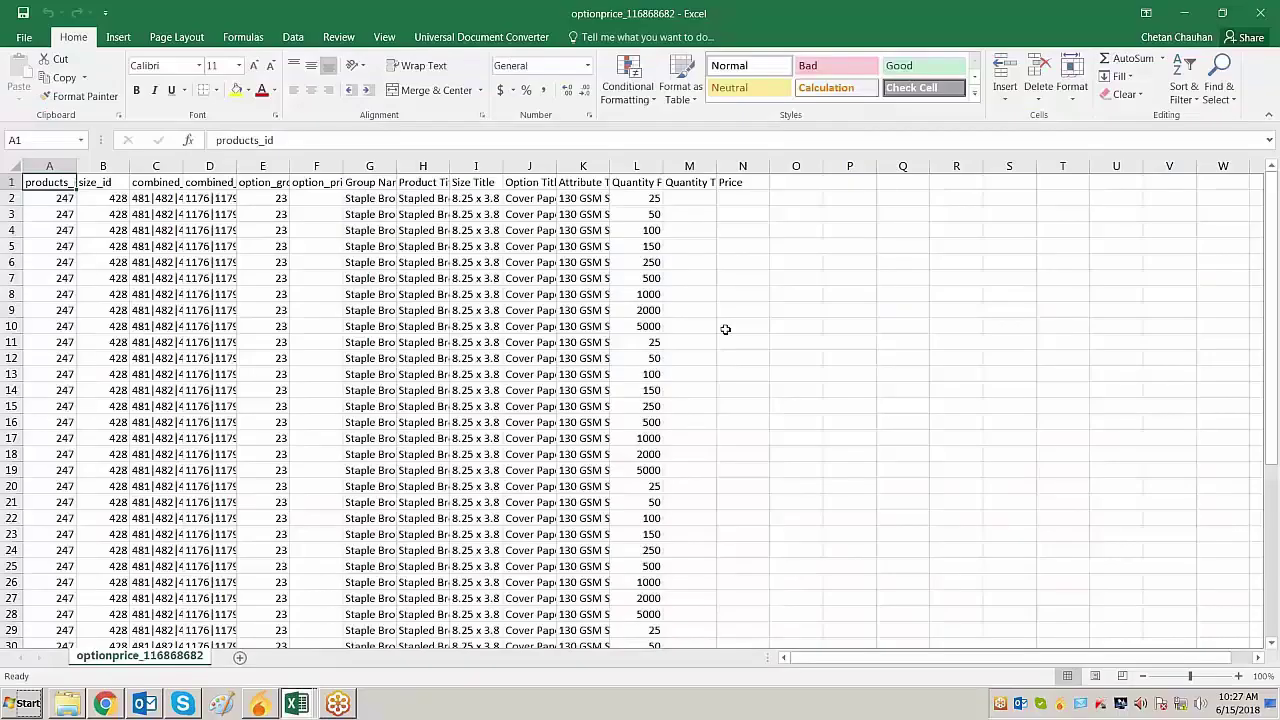
Autofit all column widths in the downloaded option price sheet to their contents
left_click(258, 261)
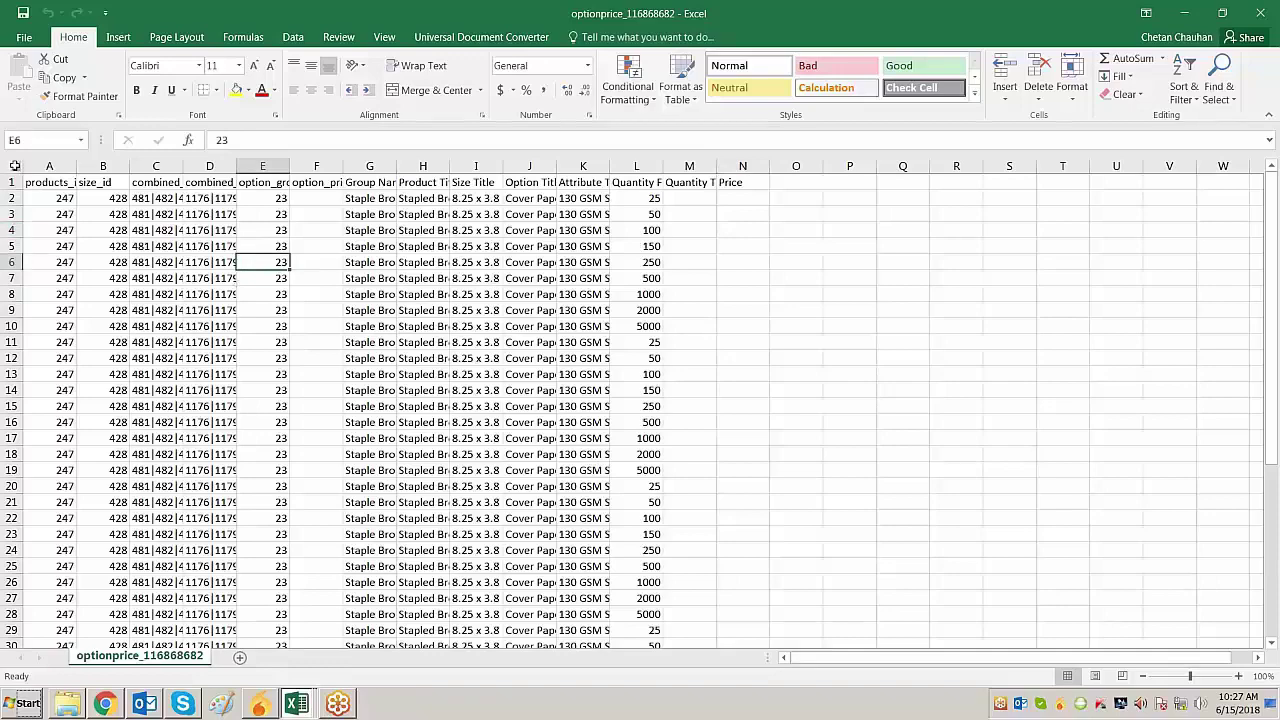
left_click(15, 165)
double_click(129, 165)
left_click(500, 265)
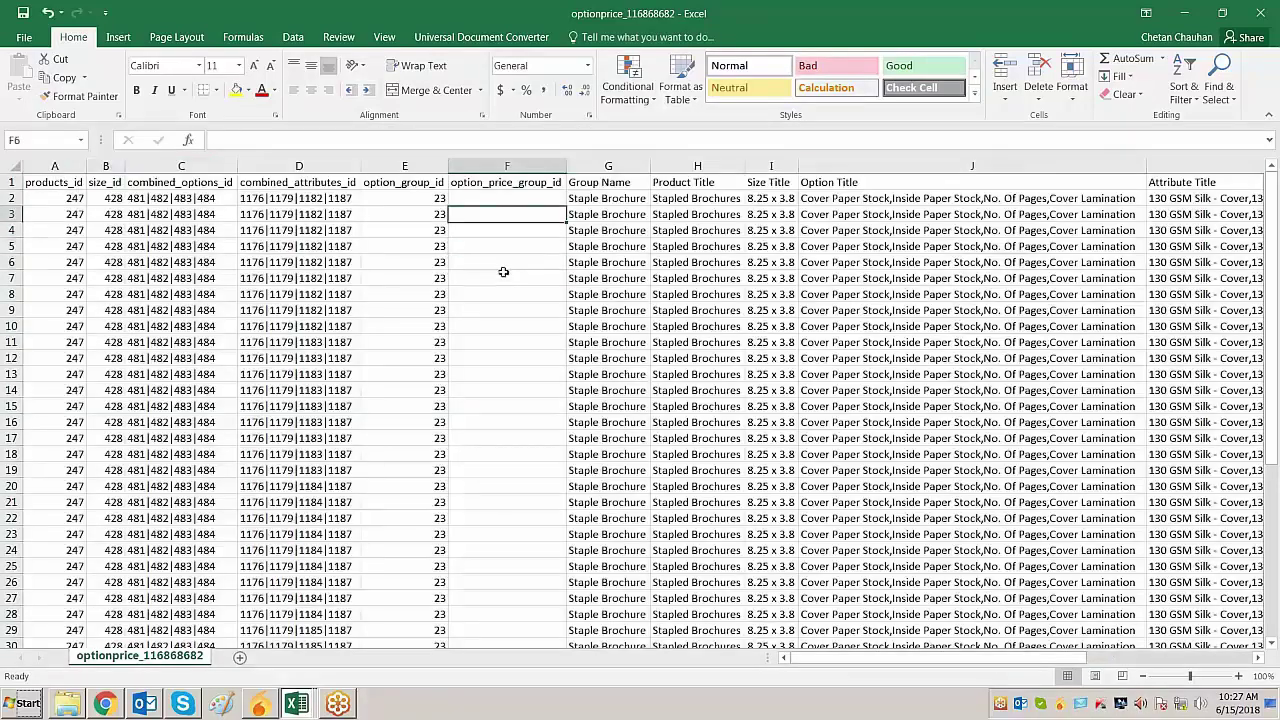
Examine the option title, attribute title, quantity and price columns of the downloaded sheet
key("Up")
key("Right")
key("Right")
key("Right")
key("Right")
key("Right")
key("Right")
key("Right")
key("Left")
key("Left")
key("Left")
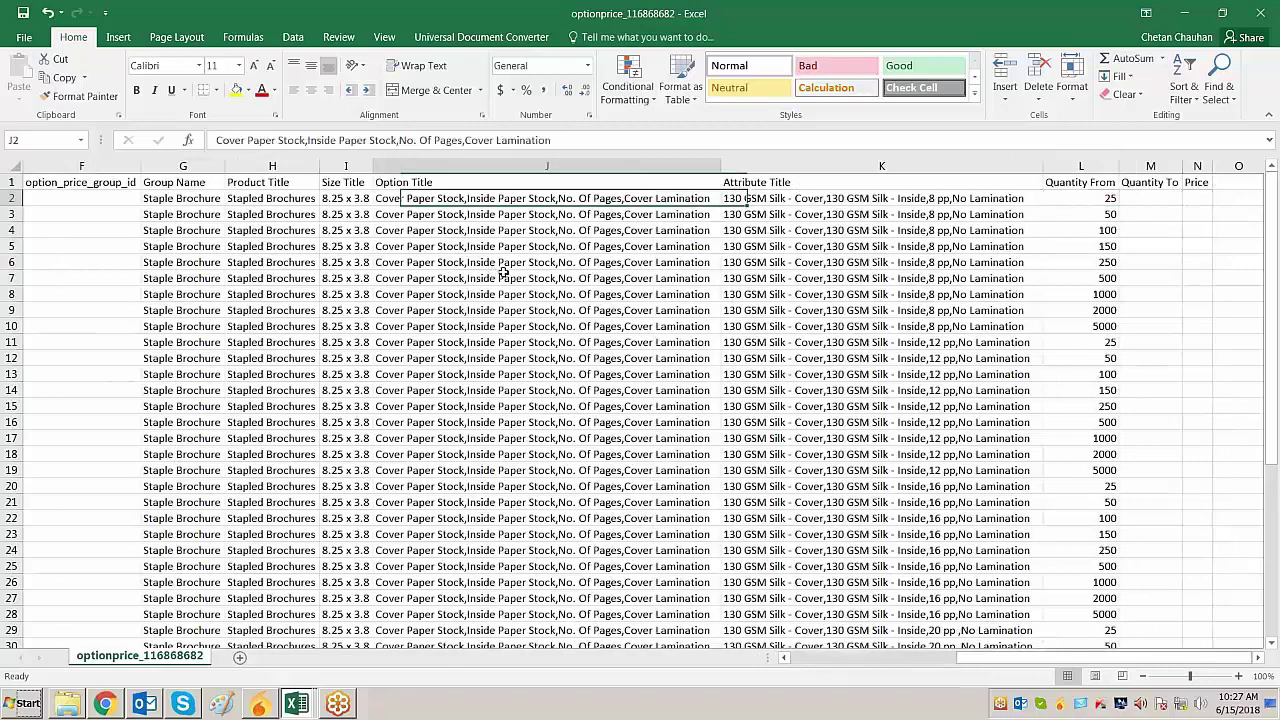
key("Left")
Save the sheet as CSV file "130 gsm silk cover-inside silk-no lamination" in the Combined option price folder
key("alt+f")
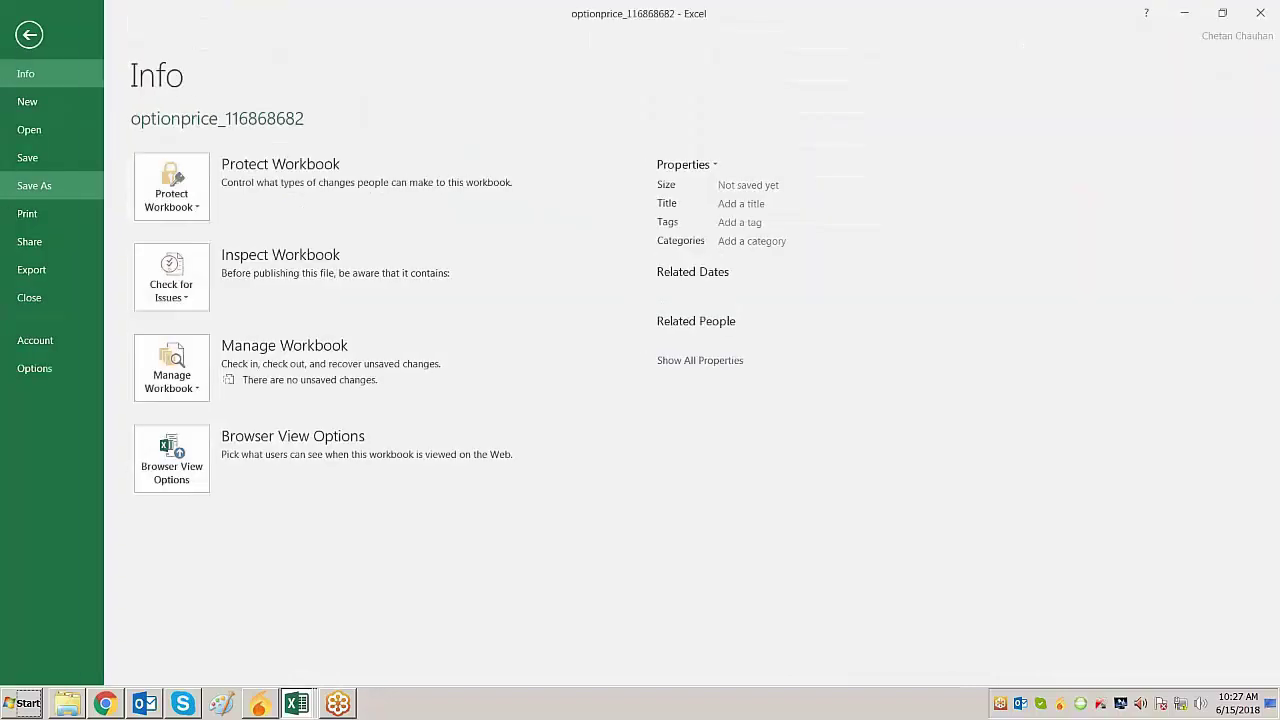
key("a")
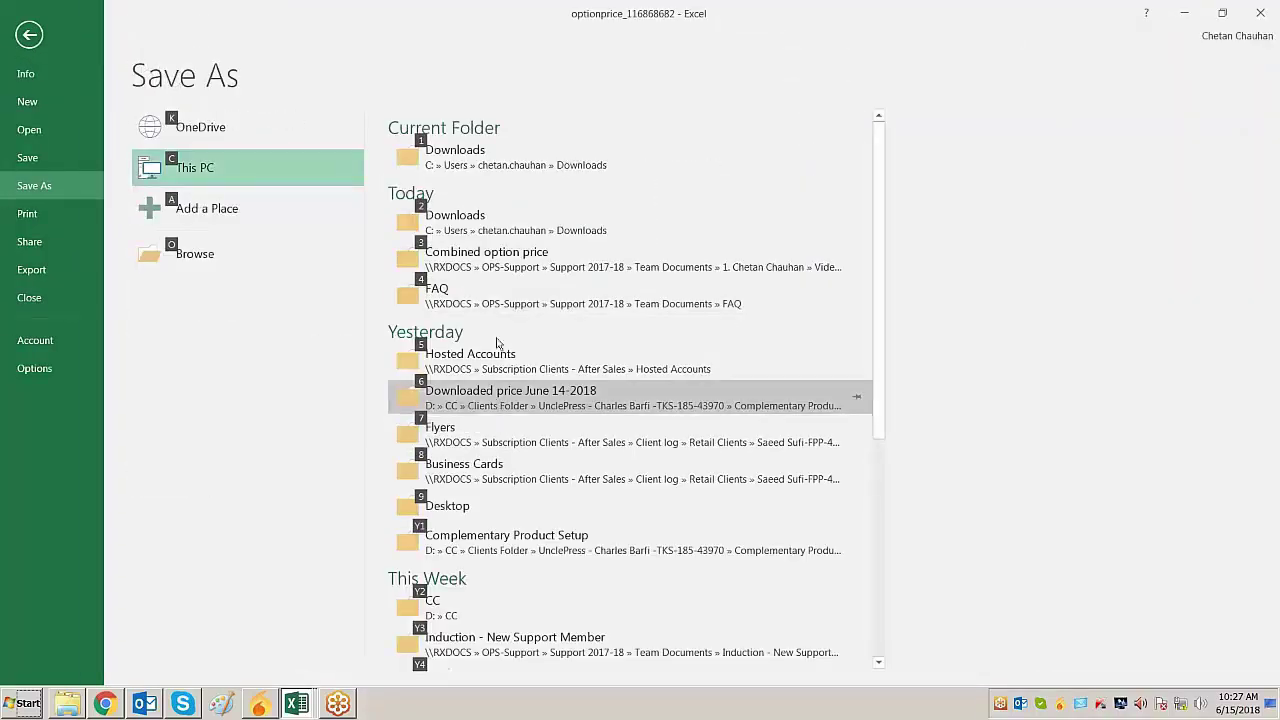
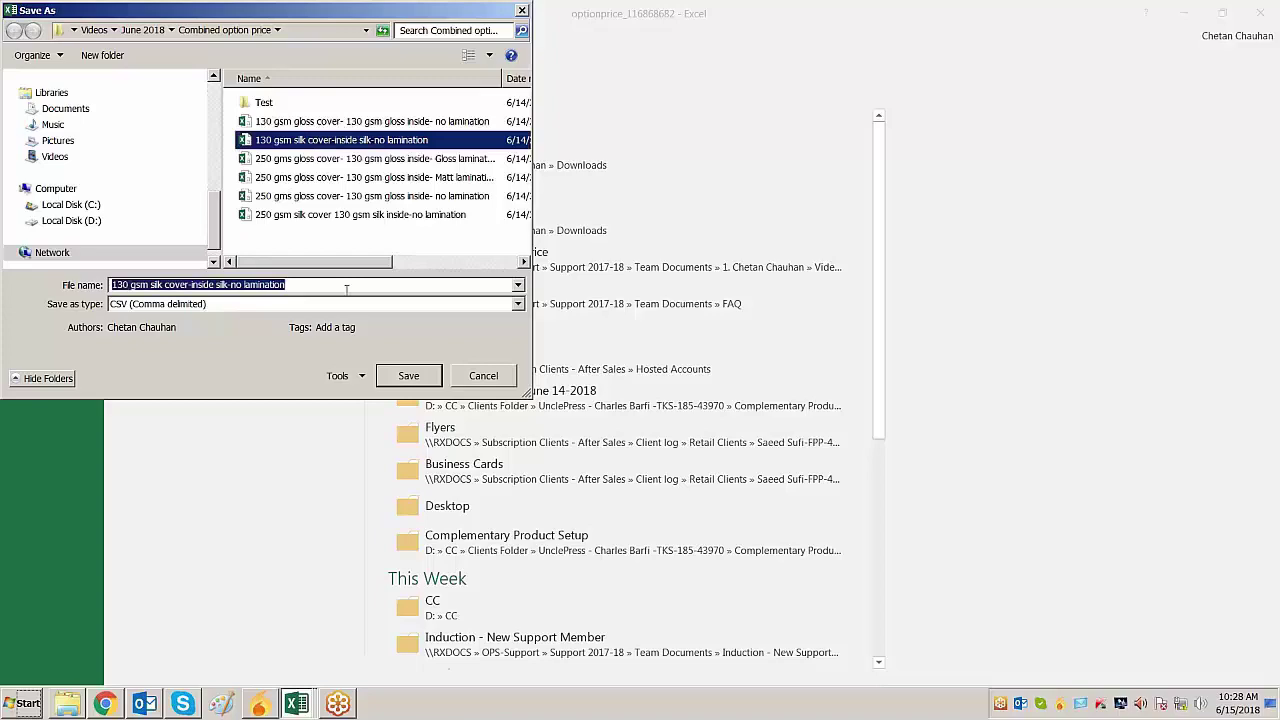
left_click(408, 375)
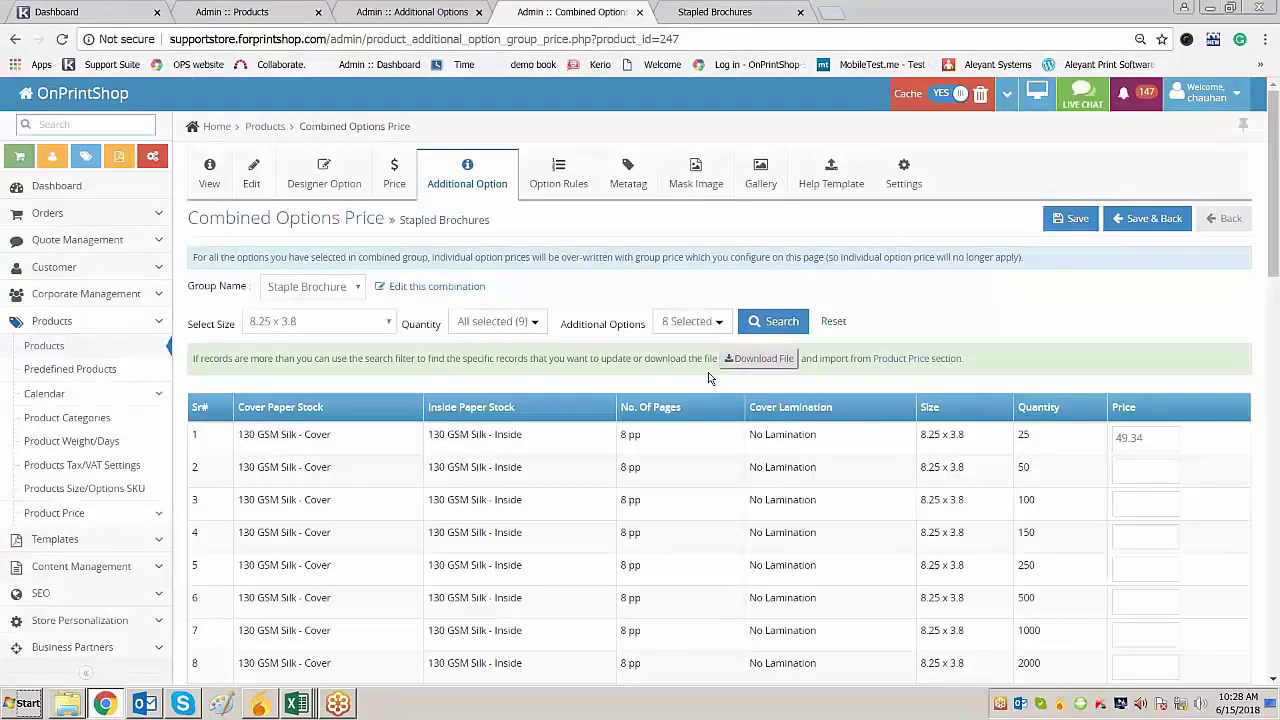
Check the second table's cover and inside paper stock headings in the combined option price workbook, and return to Chrome
key("alt+Tab")
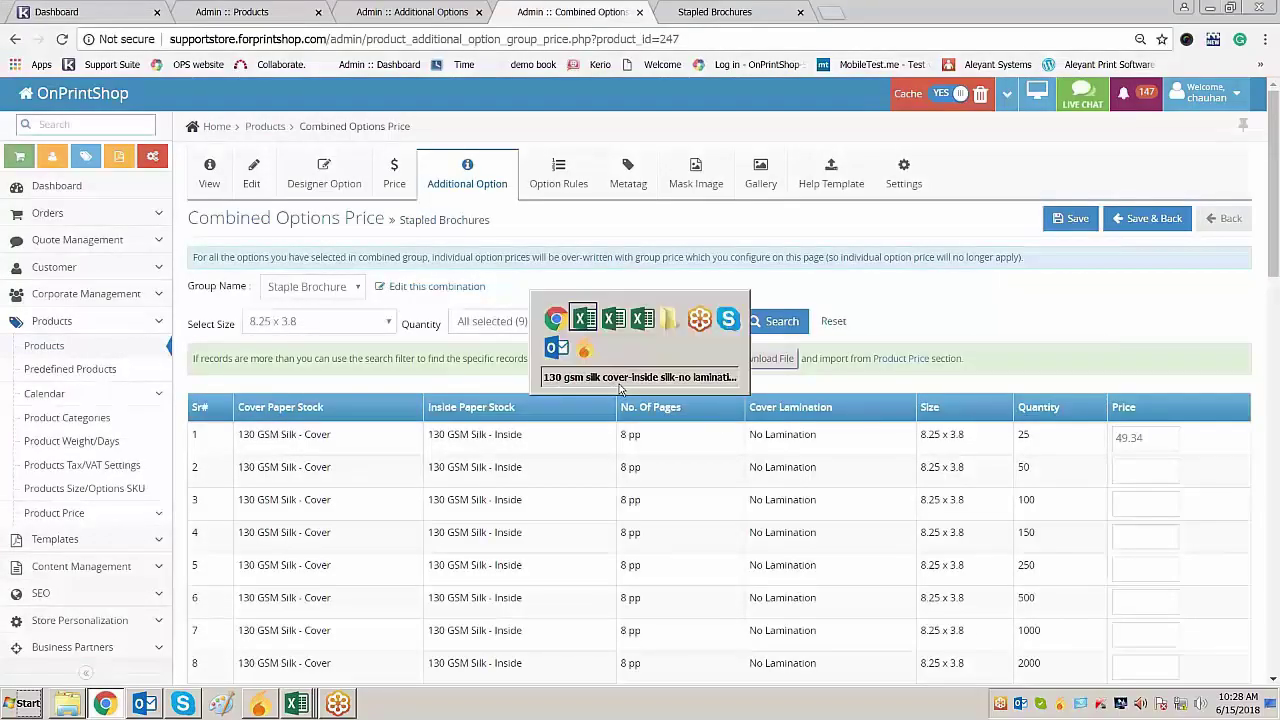
key("alt+Tab")
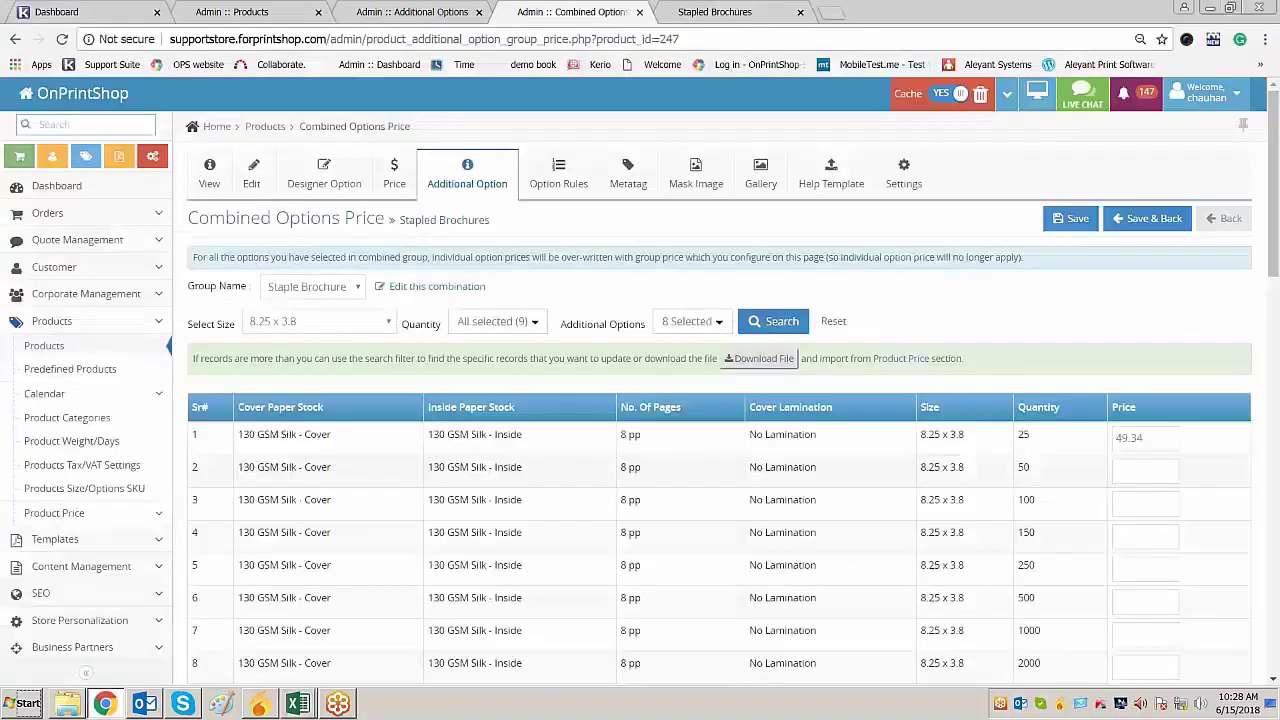
key("alt+Tab")
left_click(546, 388)
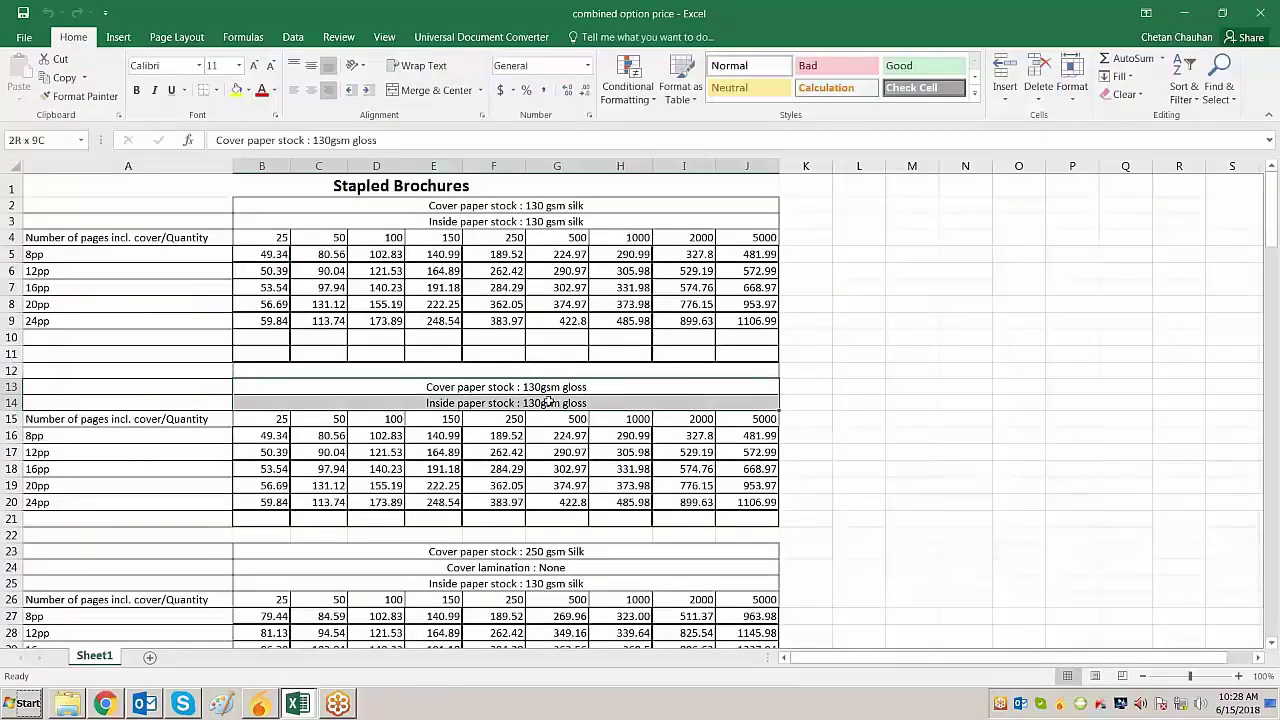
key("alt+Tab")
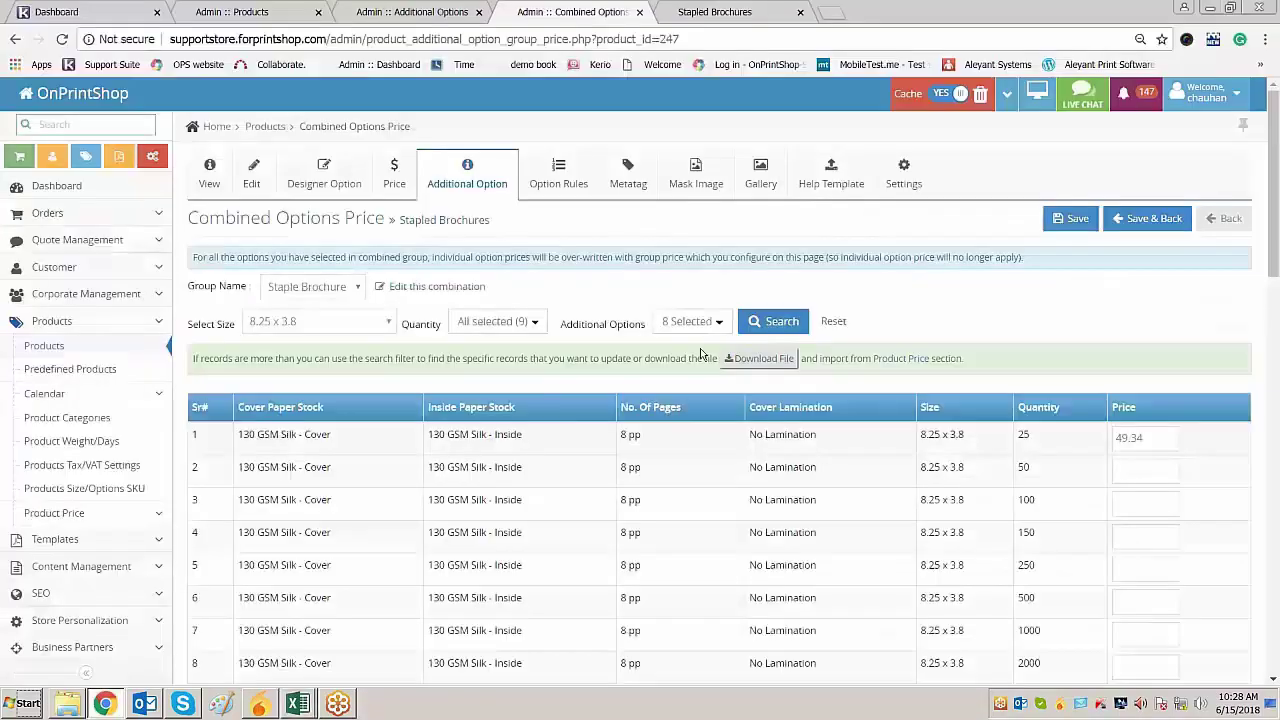
Change the options filter to 130 GSM Gloss for cover and inside paper stock, check it against the Excel table, and run the search
left_click(712, 322)
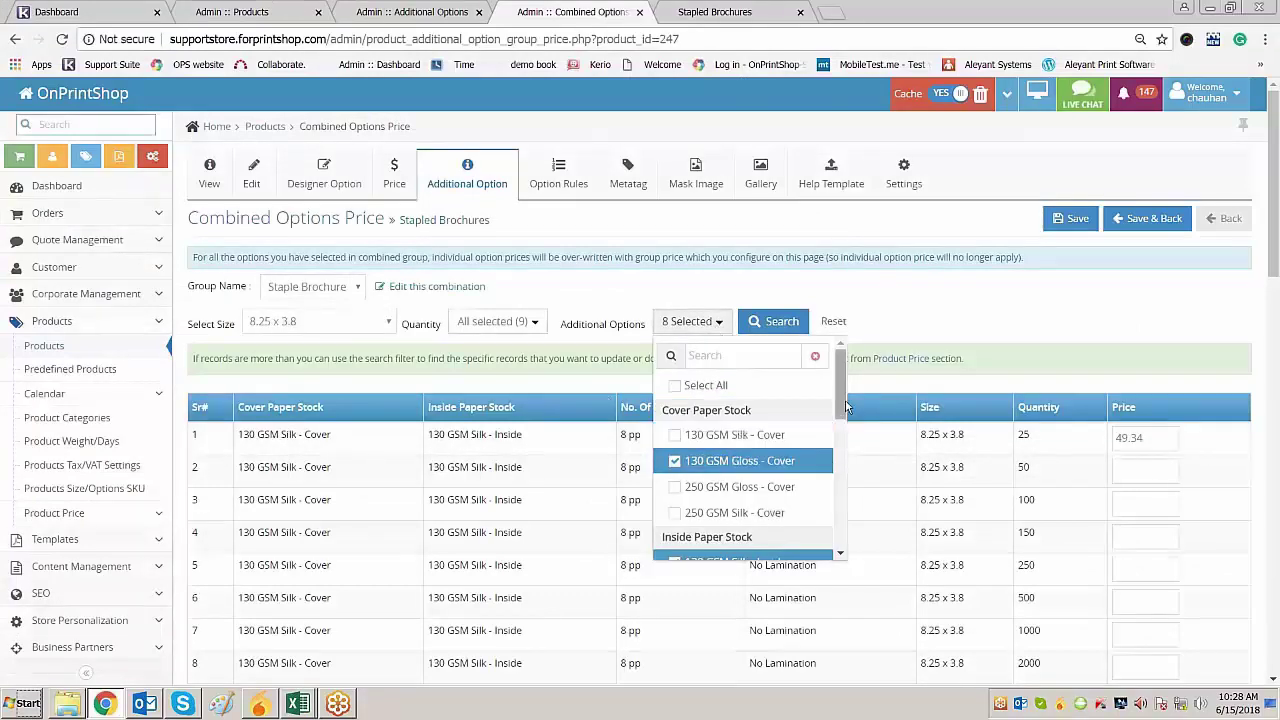
scroll(697, 480, "down", 2)
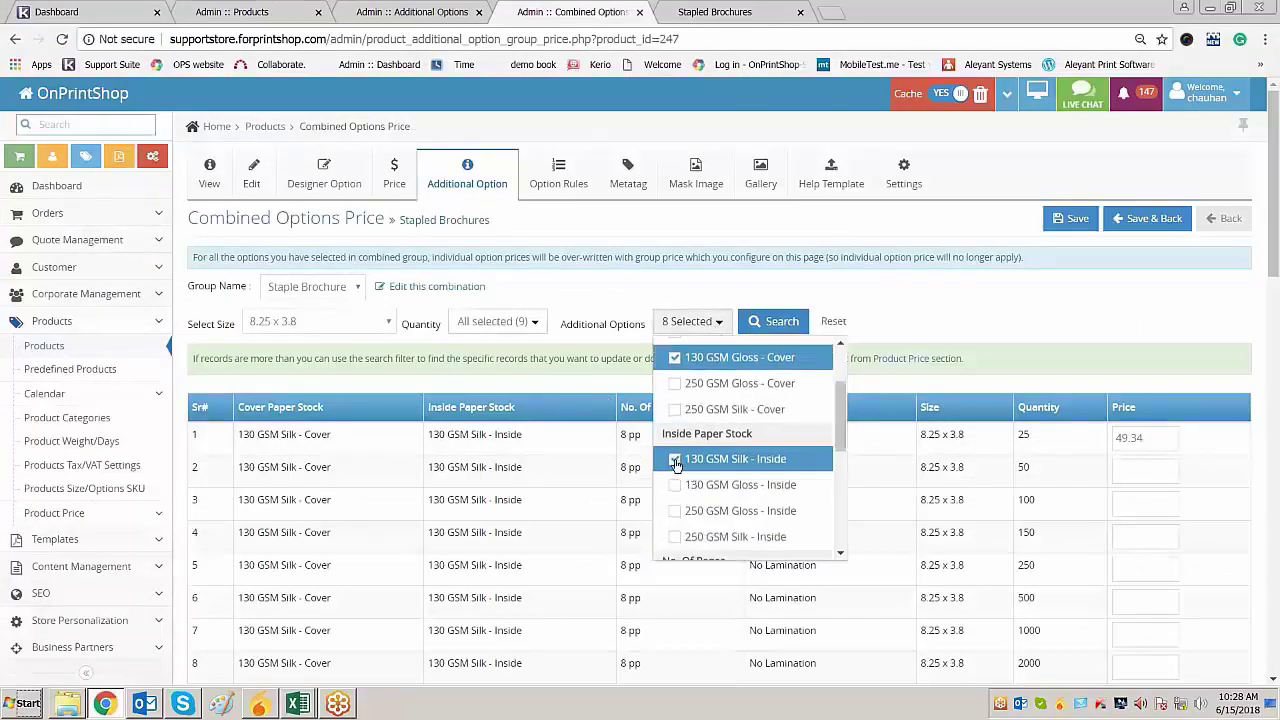
left_click(675, 461)
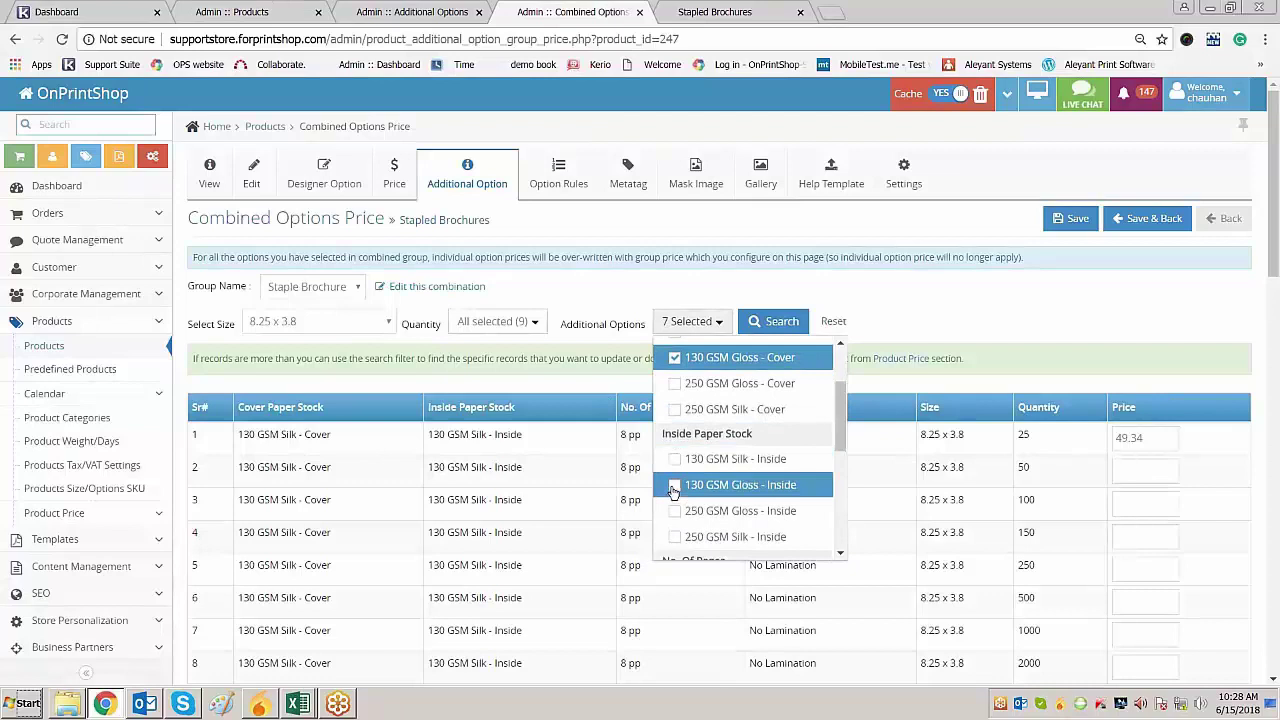
left_click(675, 487)
left_click_drag(840, 420, 857, 443)
key("alt+Tab")
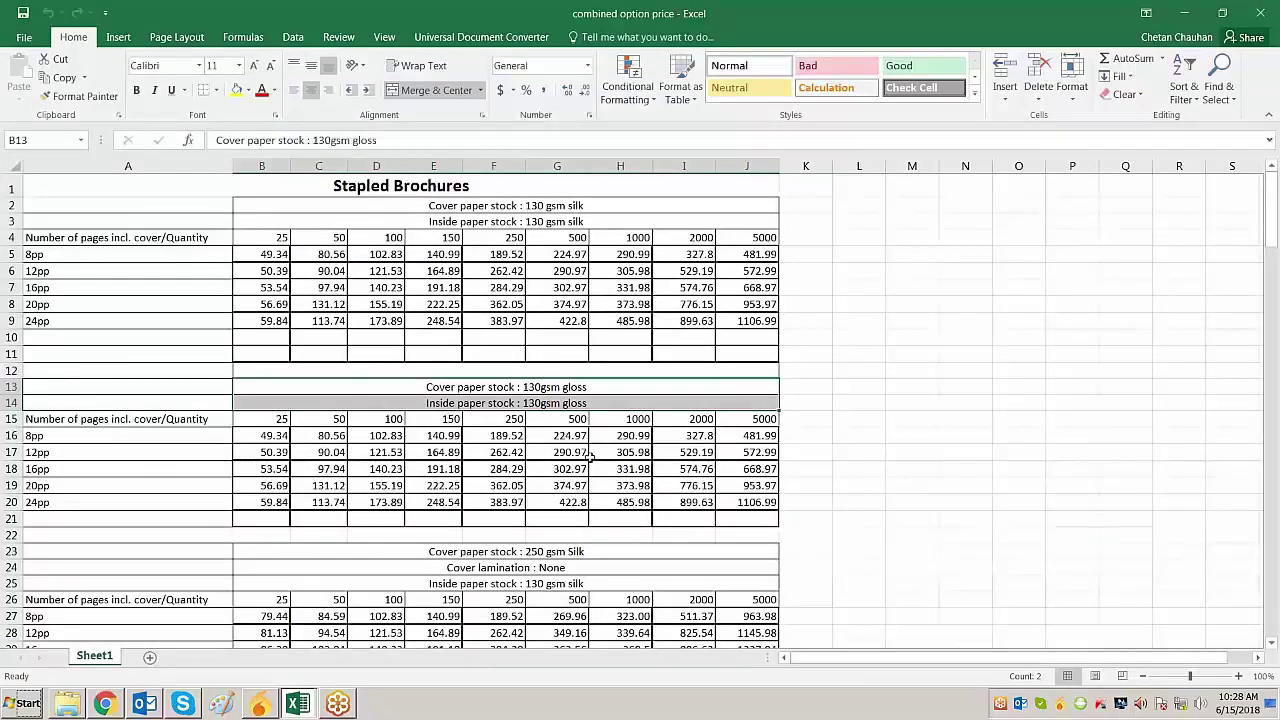
key("alt+Tab")
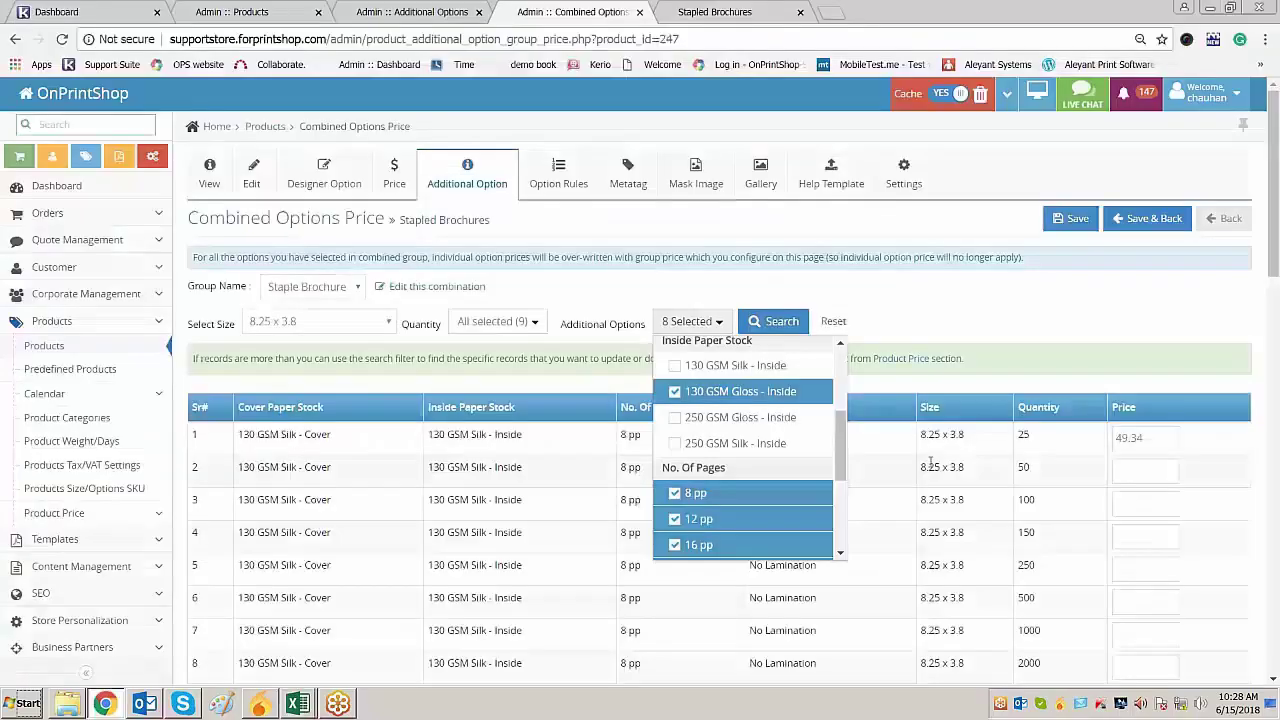
left_click(790, 327)
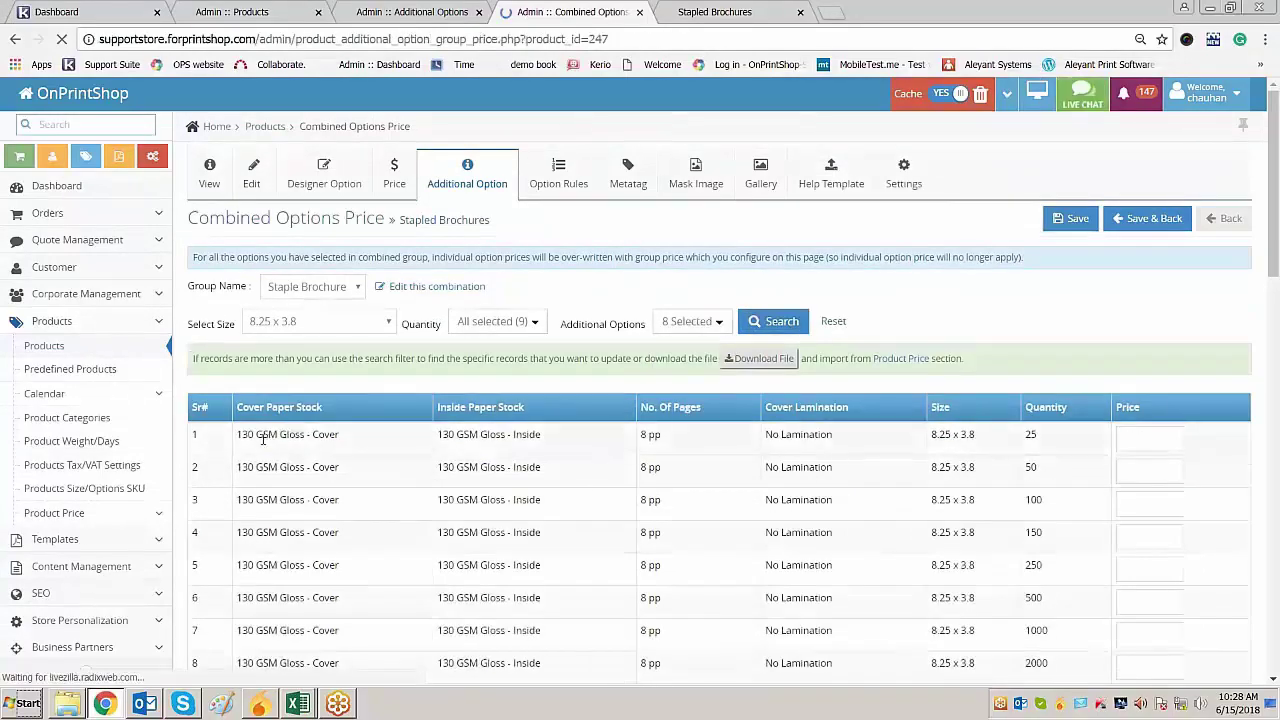
Review the paper stock, page count, lamination, size and quantity of the filtered 130 GSM Gloss combinations
left_click_drag(258, 434, 338, 436)
left_click_drag(481, 434, 544, 436)
scroll(717, 491, "down", 5)
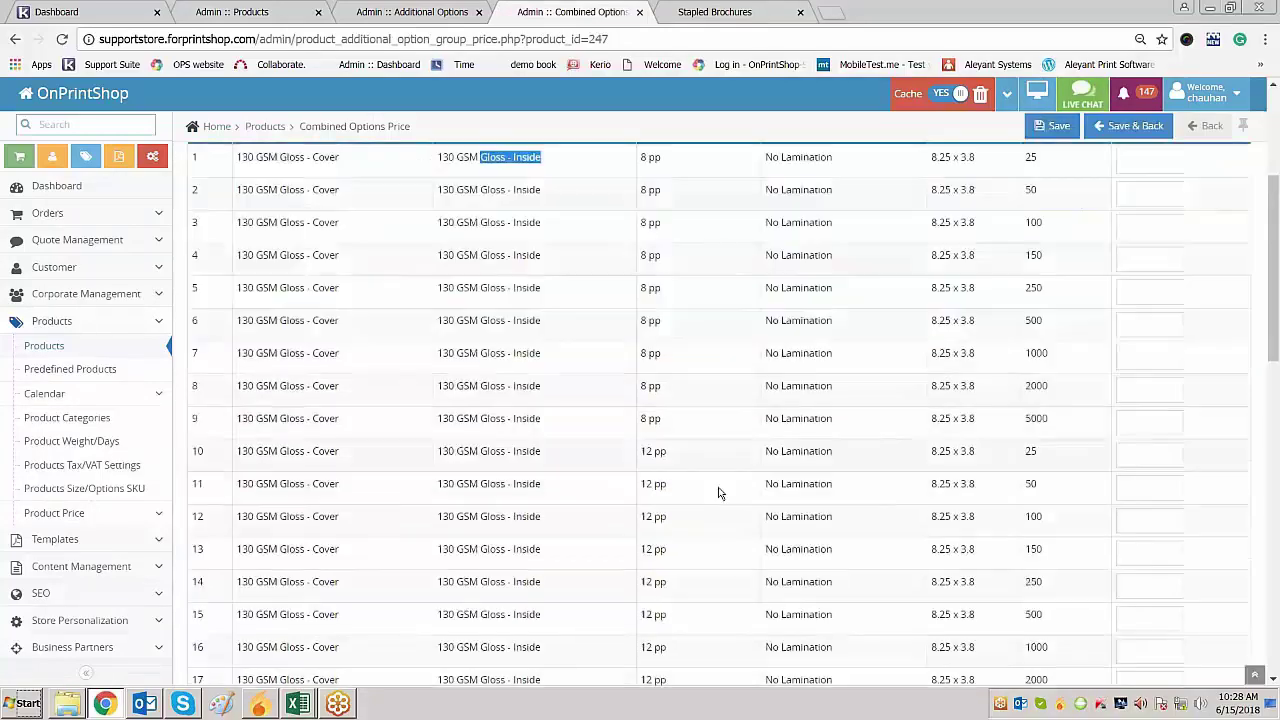
scroll(667, 574, "down", 10)
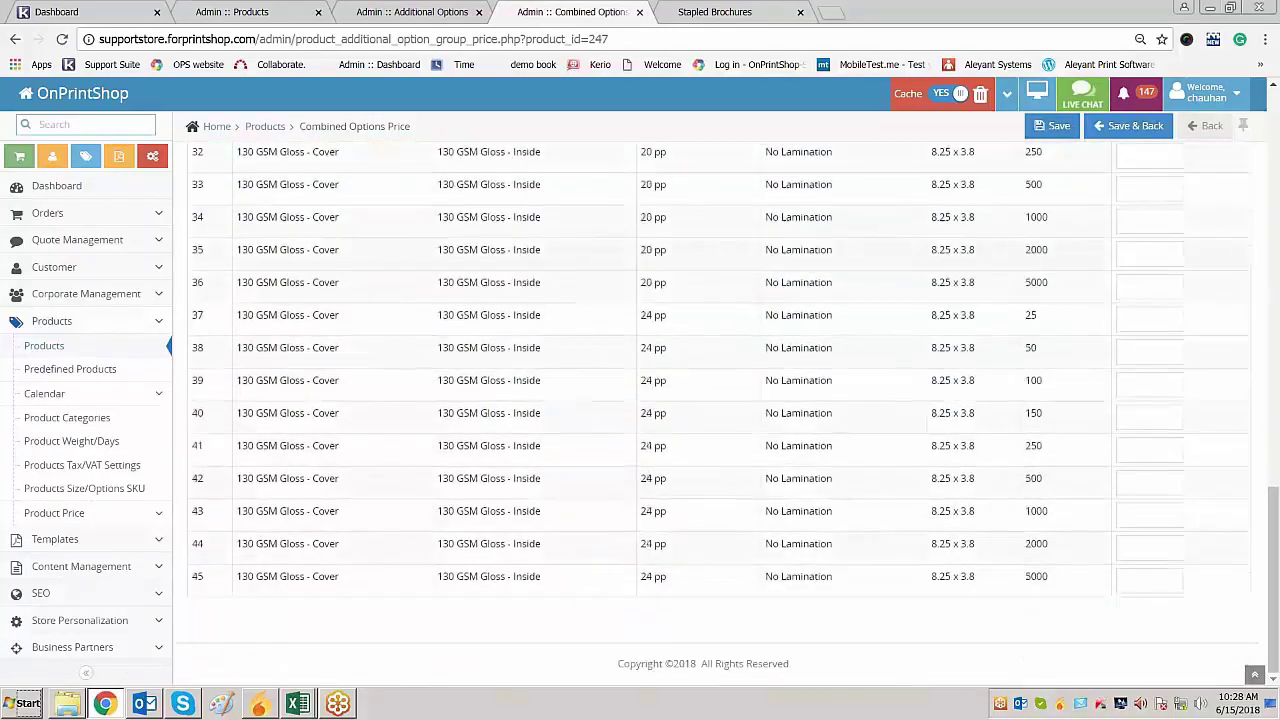
scroll(667, 574, "up", 6)
scroll(781, 456, "up", 10)
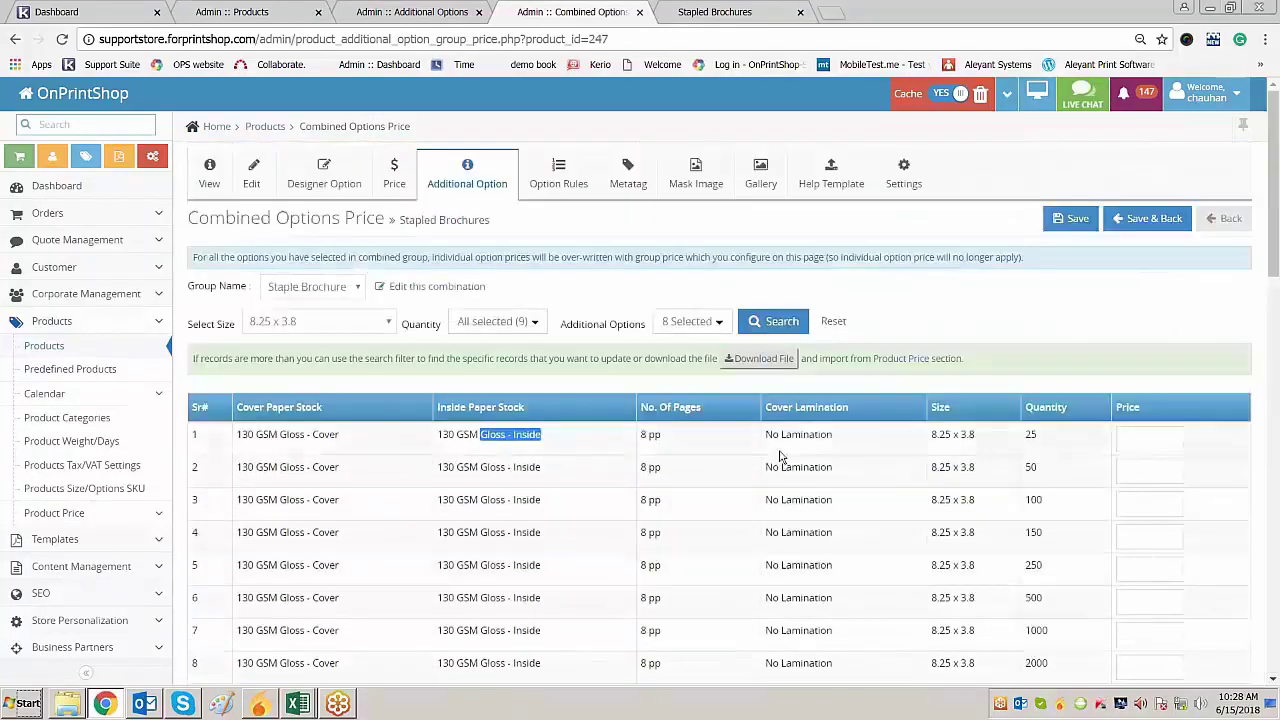
left_click_drag(245, 434, 1010, 440)
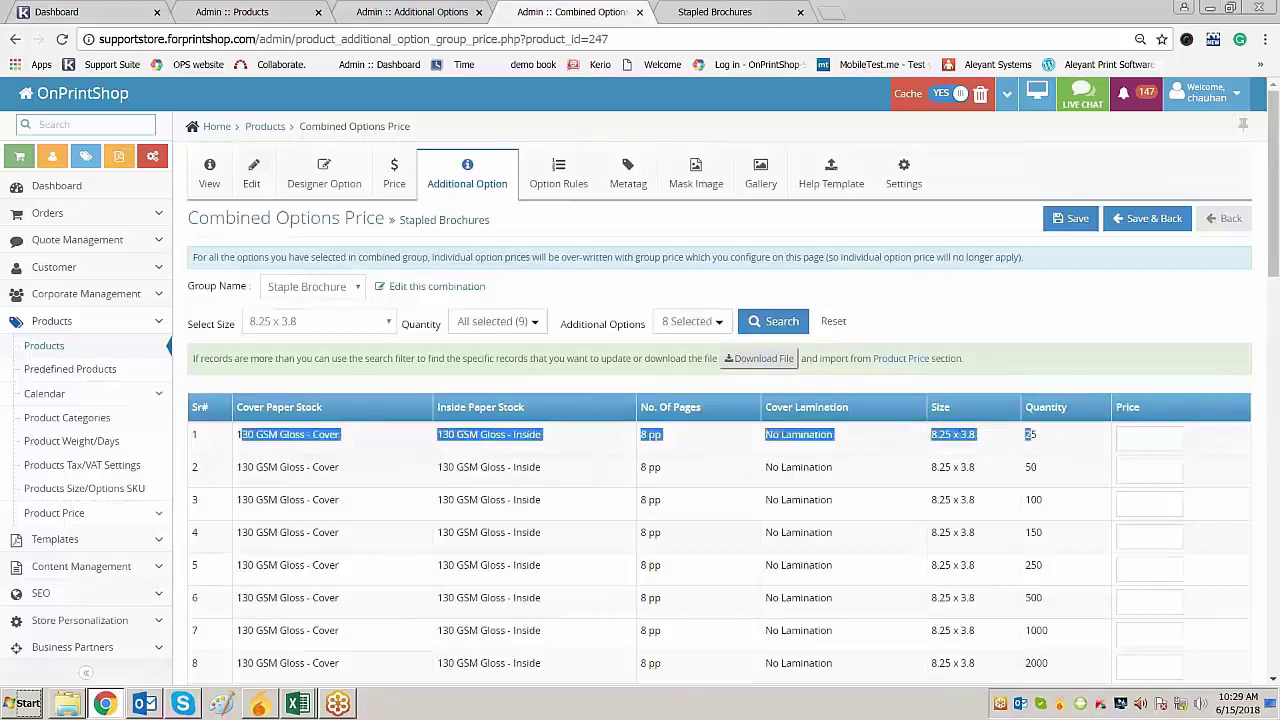
key("Tab")
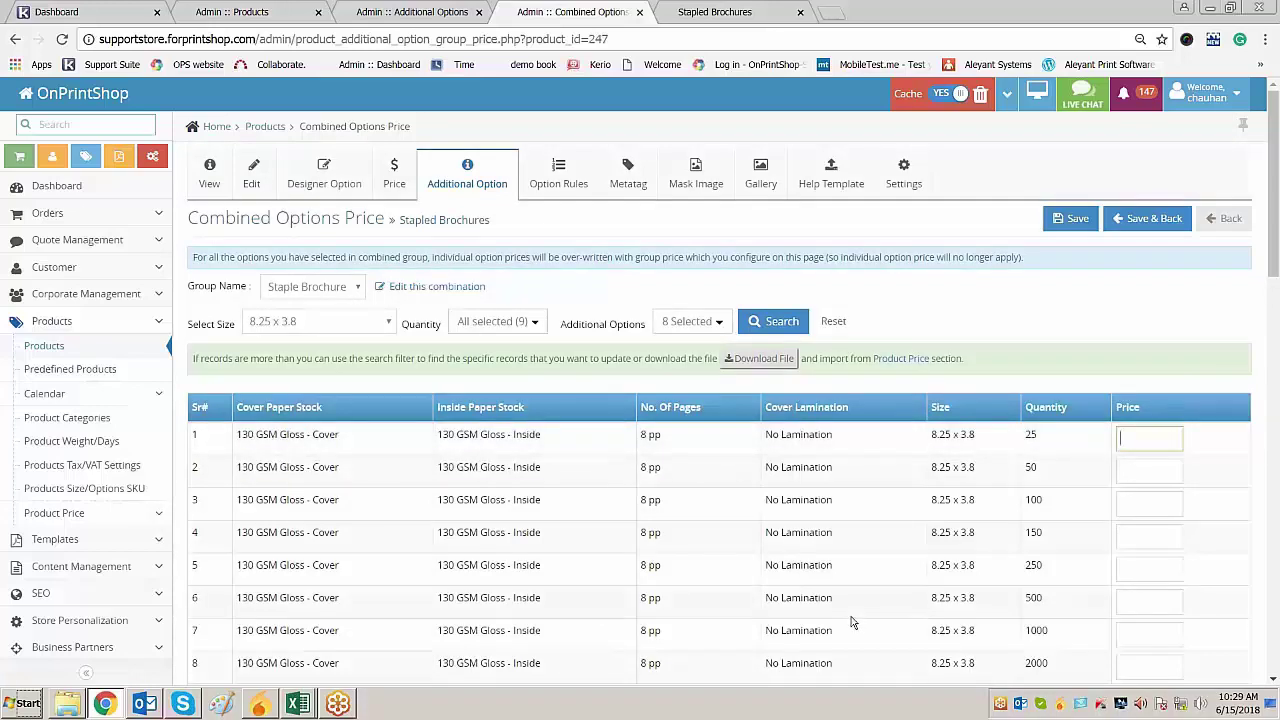
Download the filtered 130 GSM Gloss option price file and open the CSV in Excel
left_click(740, 359)
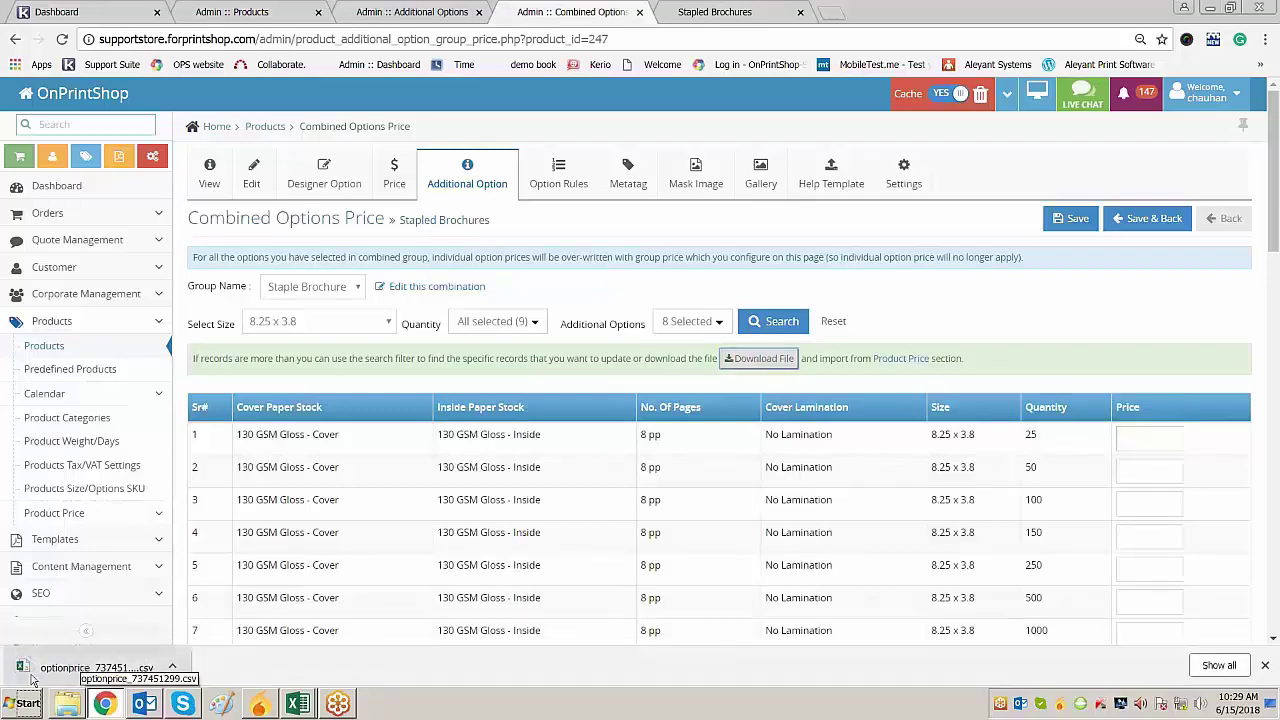
left_click(66, 668)
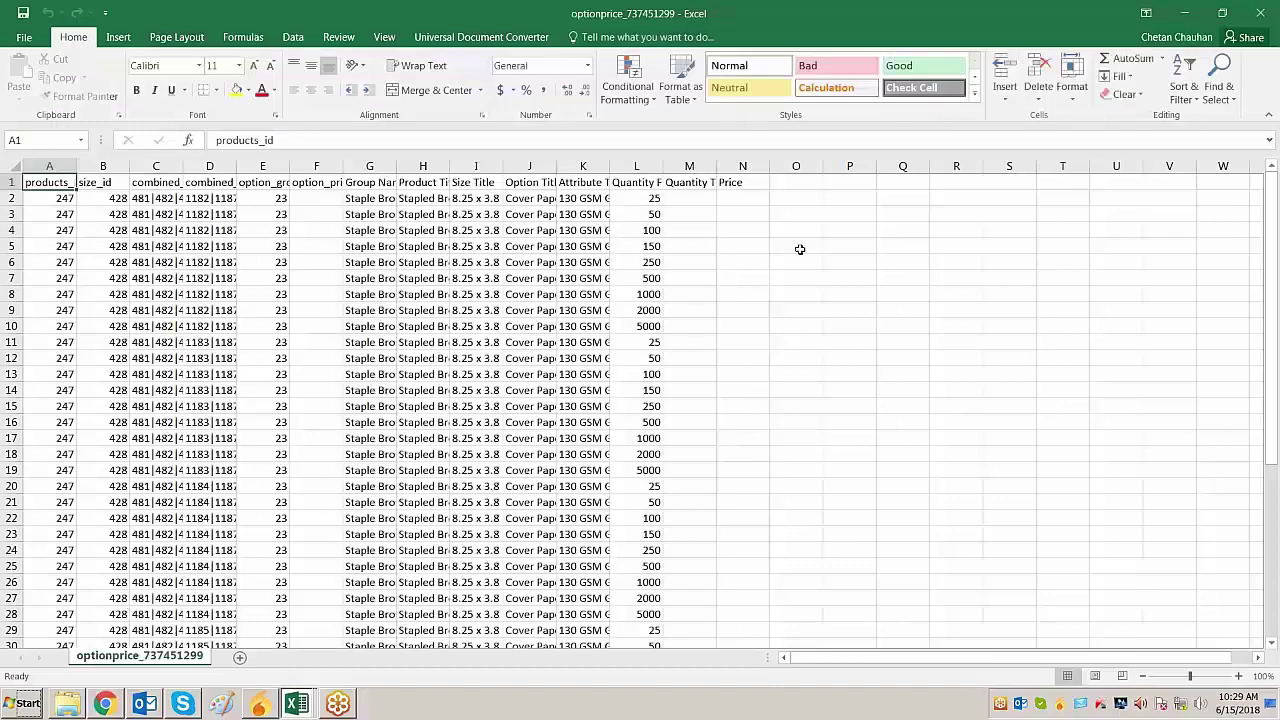
left_click(713, 257)
left_click(330, 310)
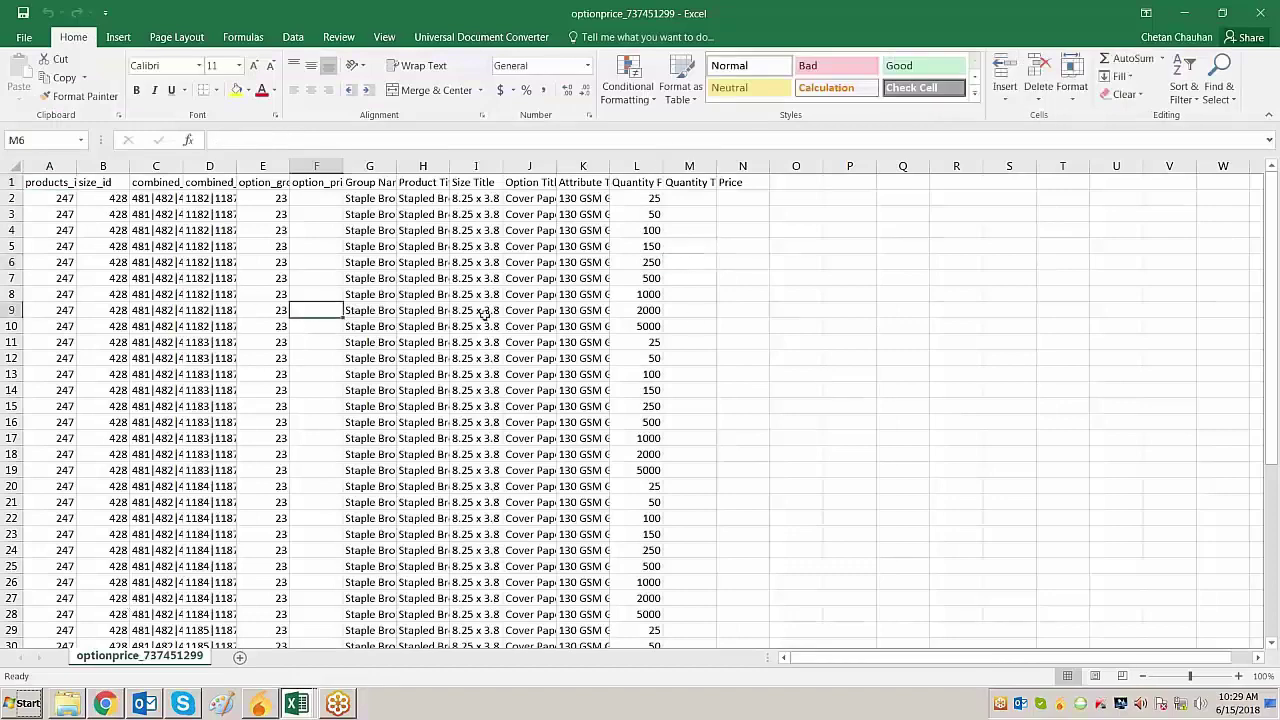
Save the file as CSV "130 gsm gloss cover- 130 gsm gloss inside- no lamination-new" in the Combined option price folder, and return to Chrome
key("alt+f")
key("a")
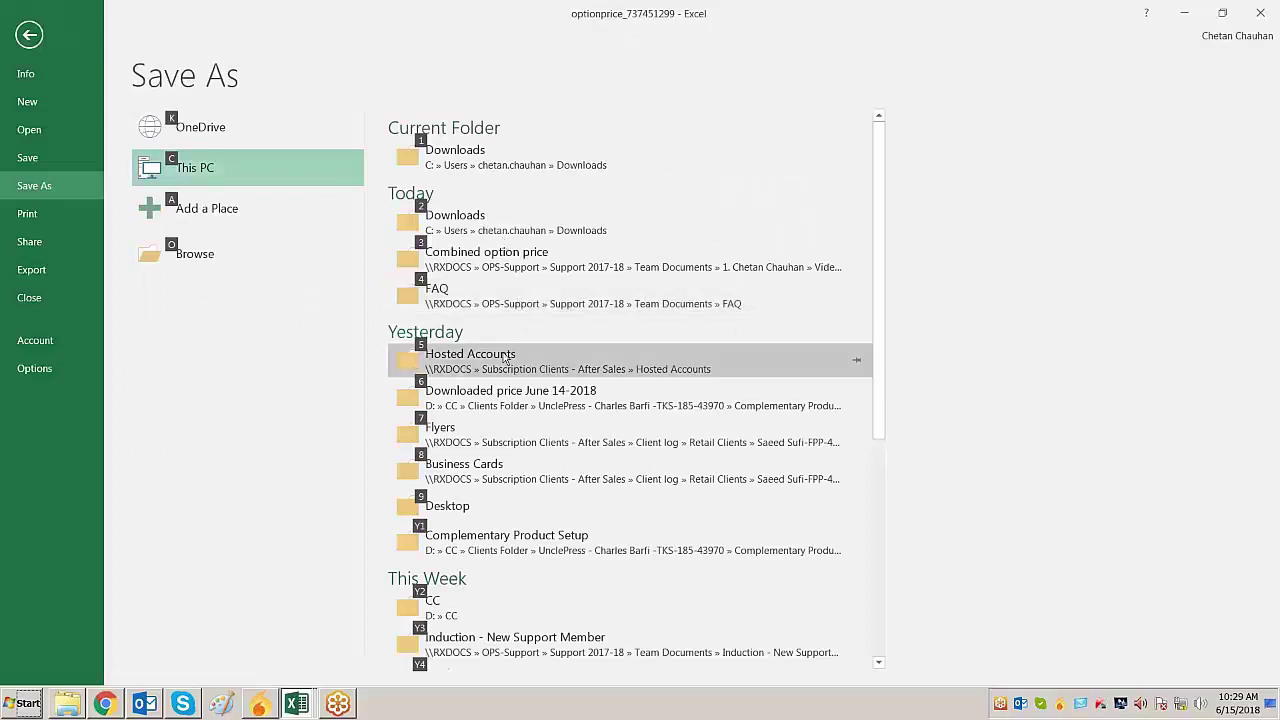
left_click(500, 258)
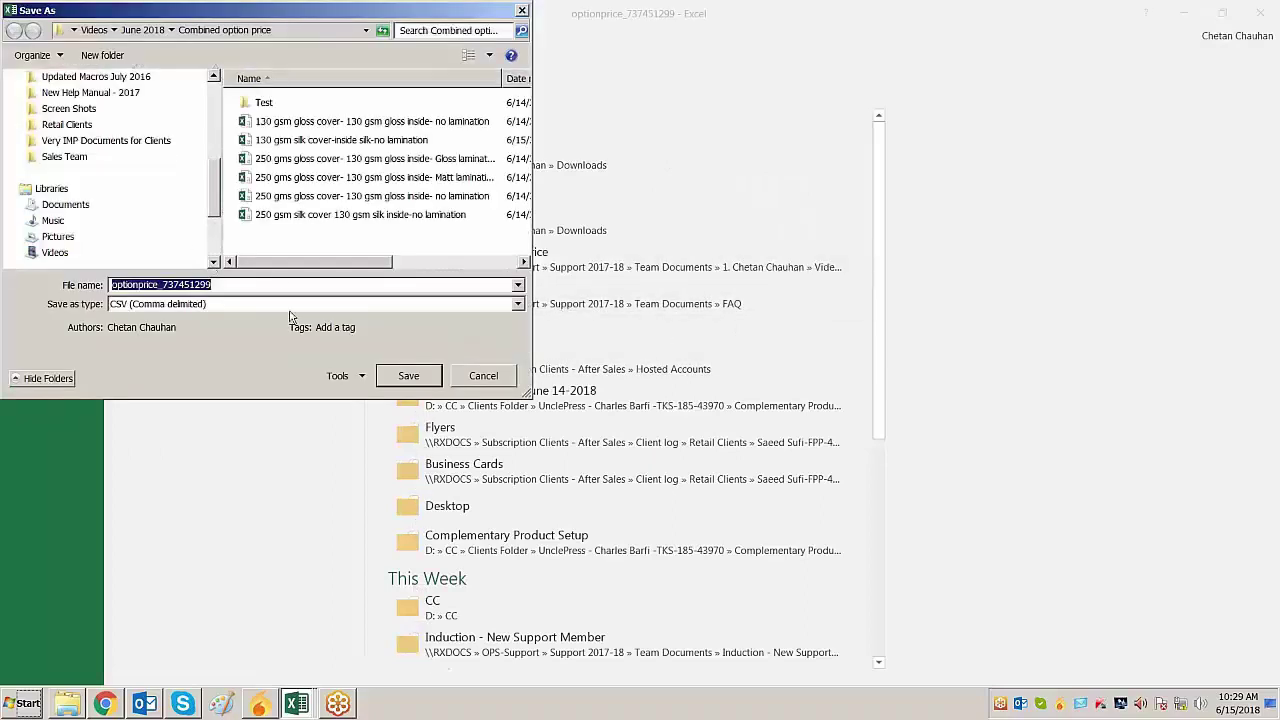
left_click(341, 123)
left_click(367, 288)
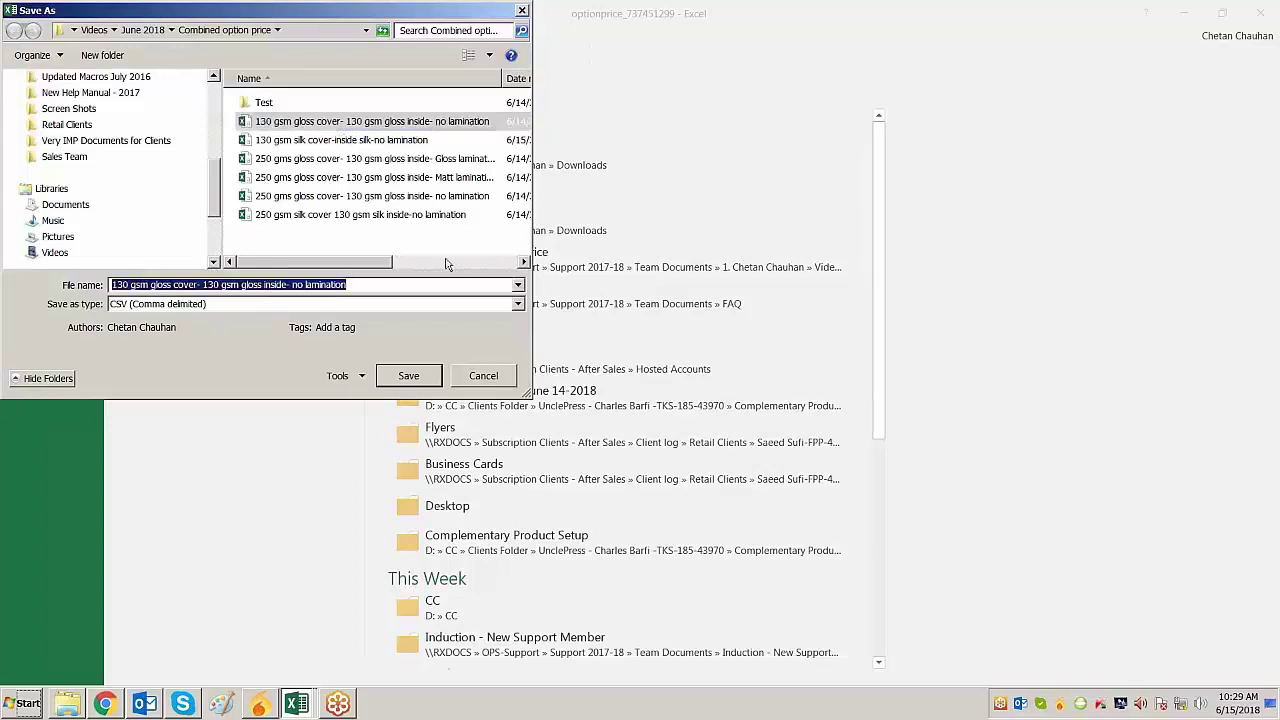
key("End")
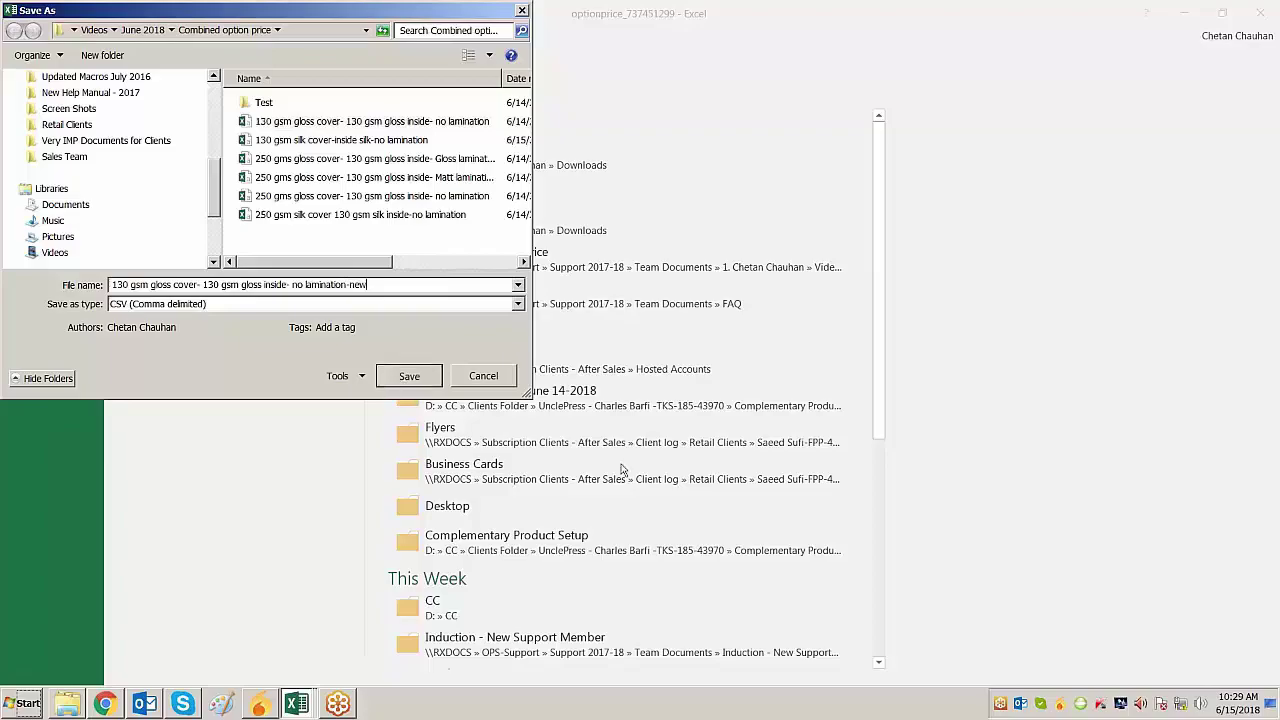
left_click(408, 376)
key("alt+Tab")
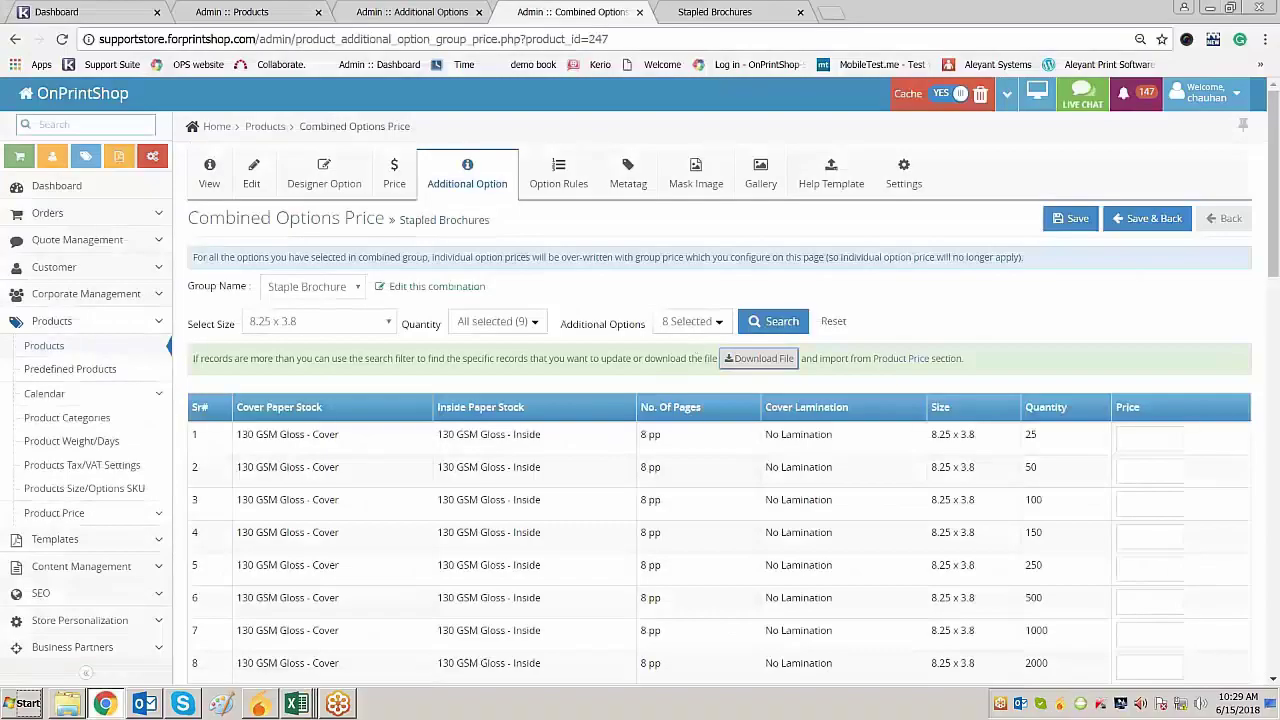
key("alt+Tab")
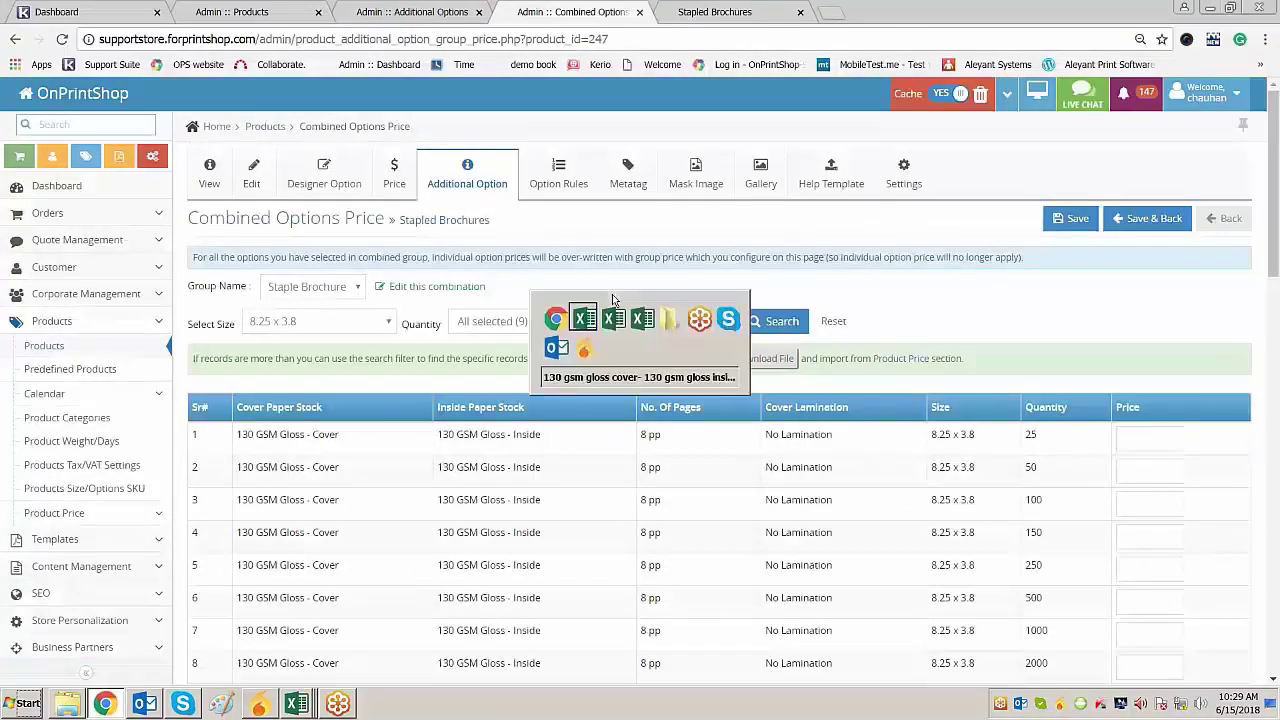
Switch to the combined option price workbook and check the specifications of the table for 250 gsm Silk cover with no lamination
key("alt+Tab")
key("alt+shift+Tab")
key("alt+shift+Tab")
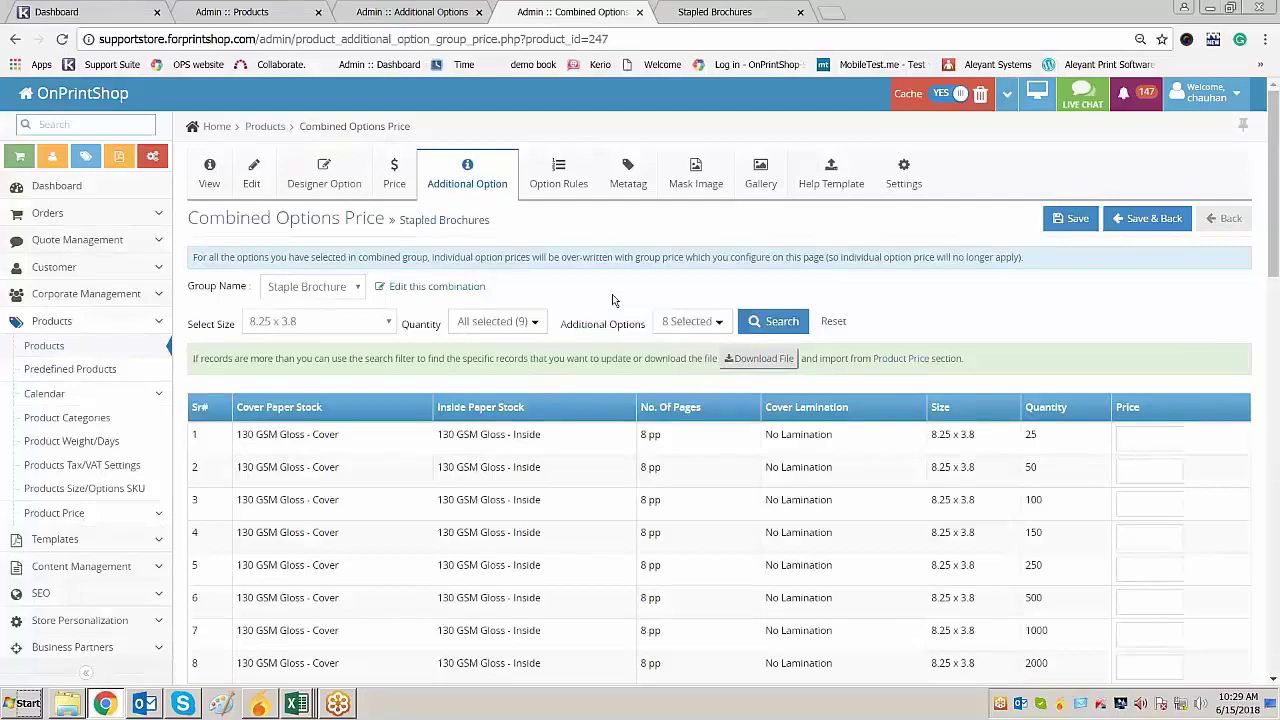
key("alt+Tab")
key("alt+Tab")
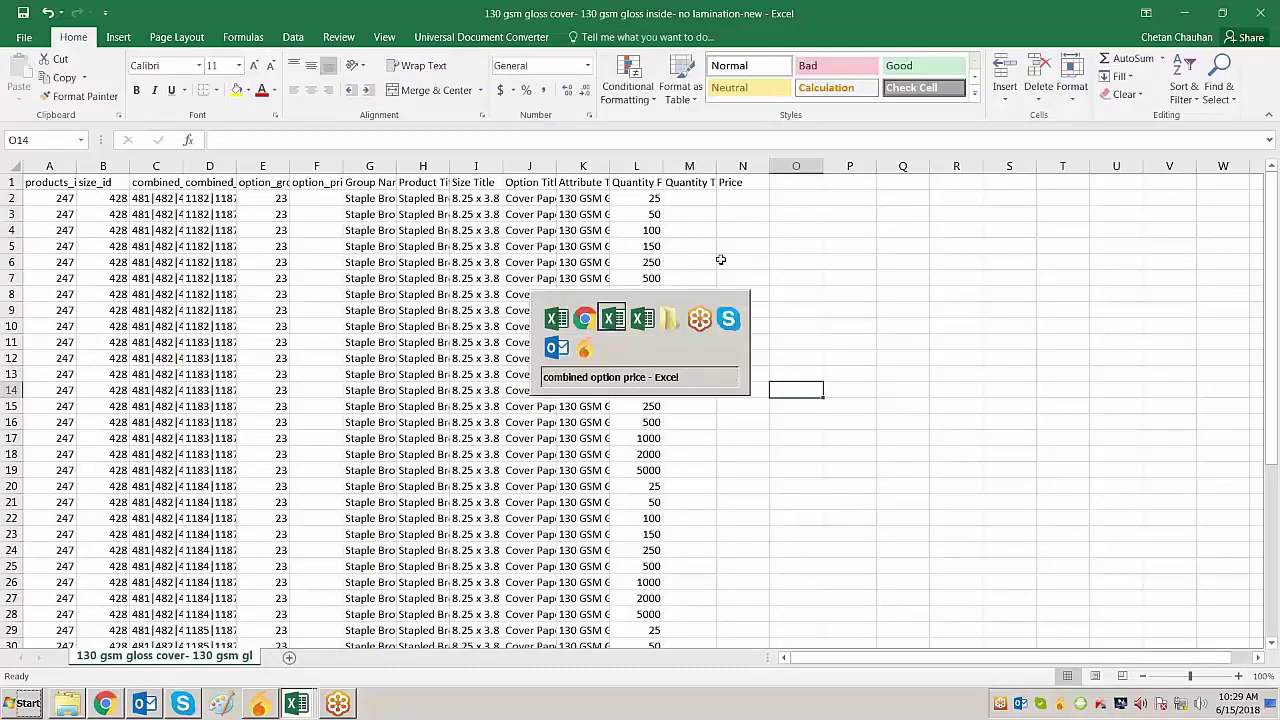
scroll(547, 543, "down", 4)
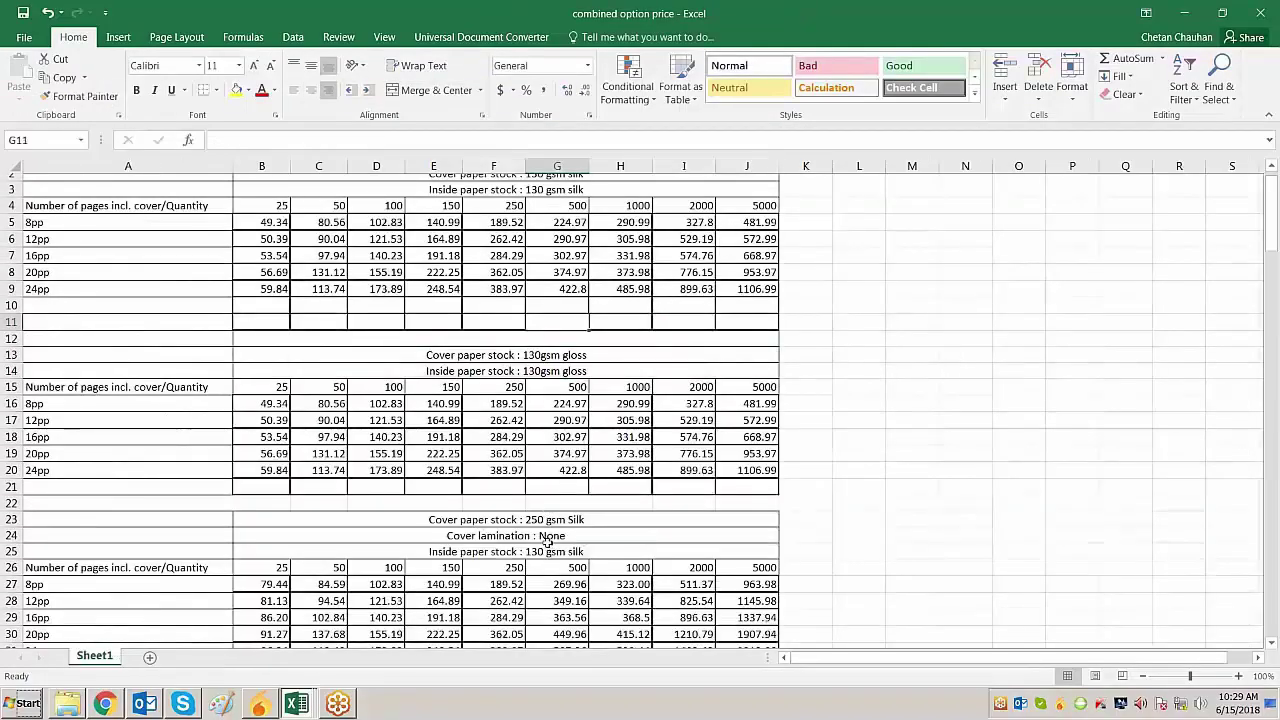
left_click_drag(541, 347, 537, 378)
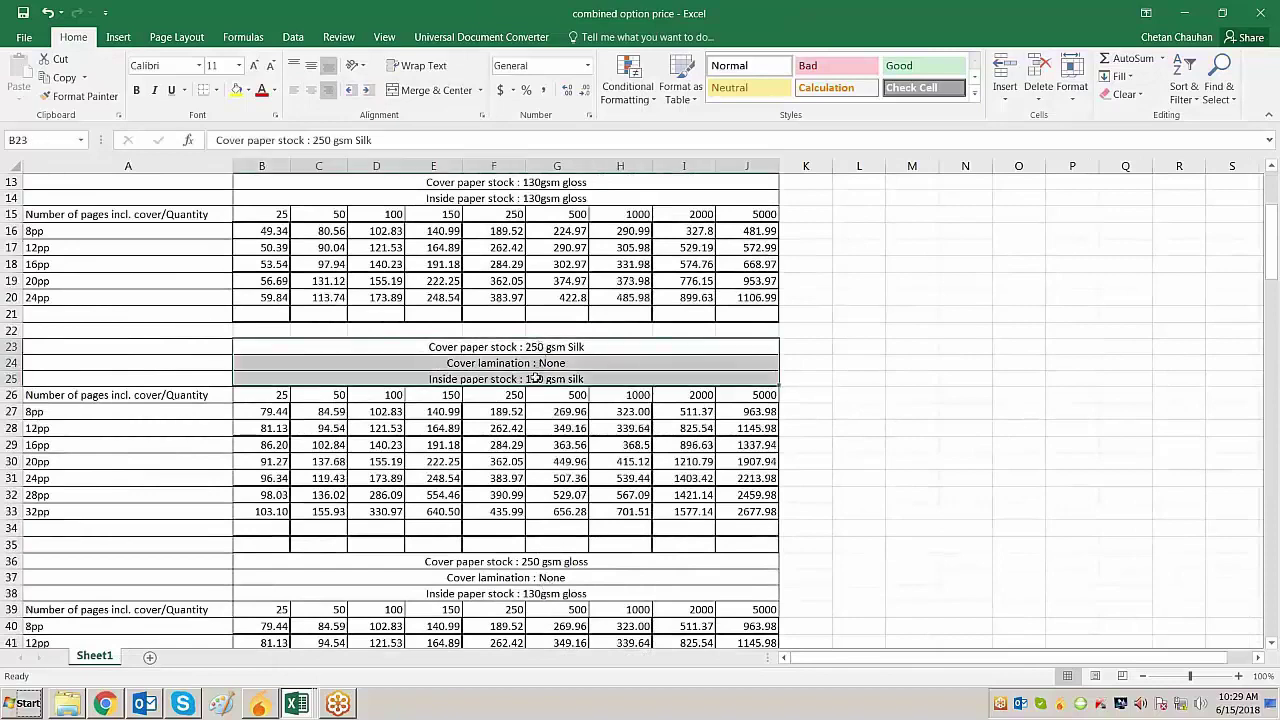
Back in Chrome, change the cover paper stock filter from 130 GSM Gloss to 250 GSM Silk, checking it against the Excel table
key("alt+Tab")
key("alt+Tab")
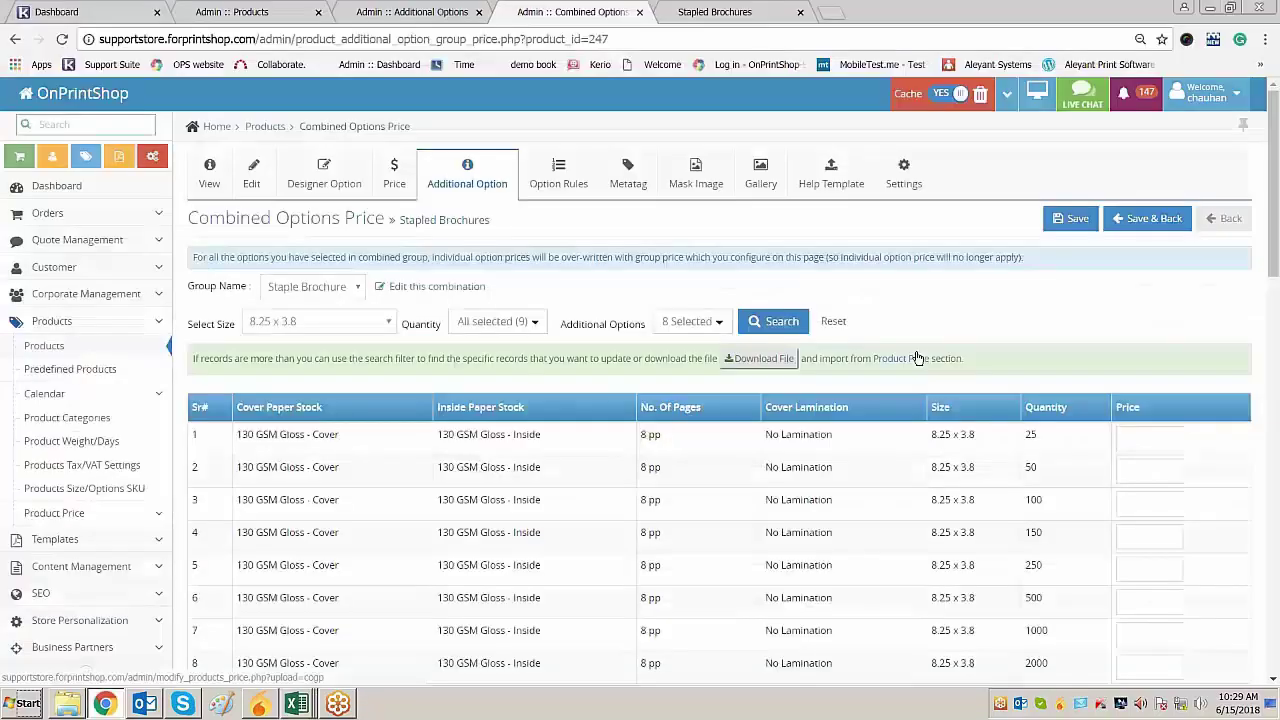
left_click(716, 322)
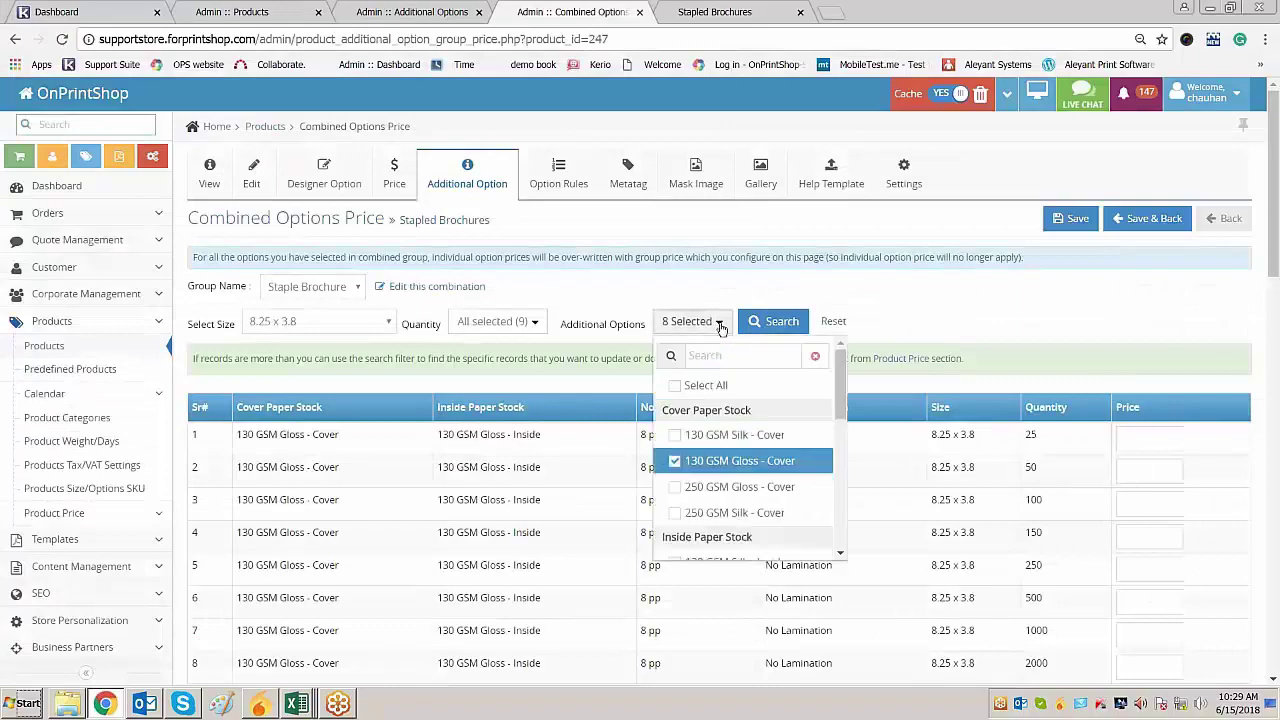
left_click(676, 463)
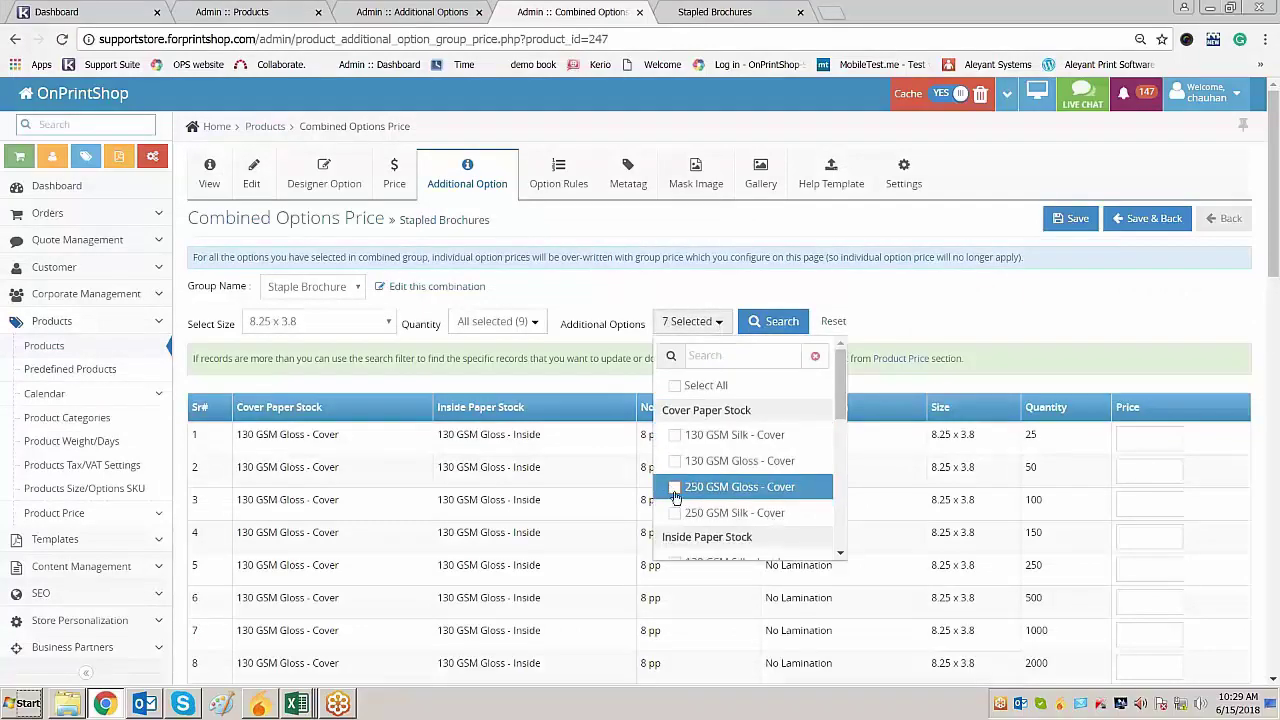
key("alt+Tab")
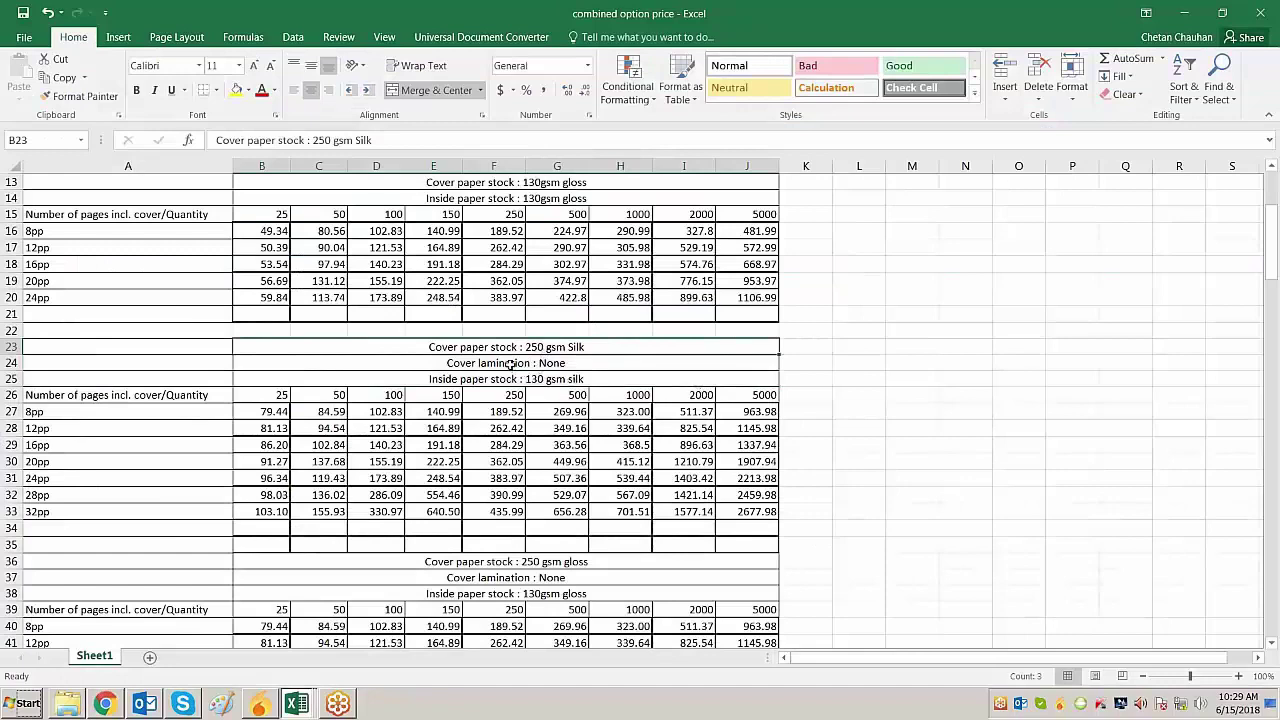
left_click(510, 365)
key("alt+Tab")
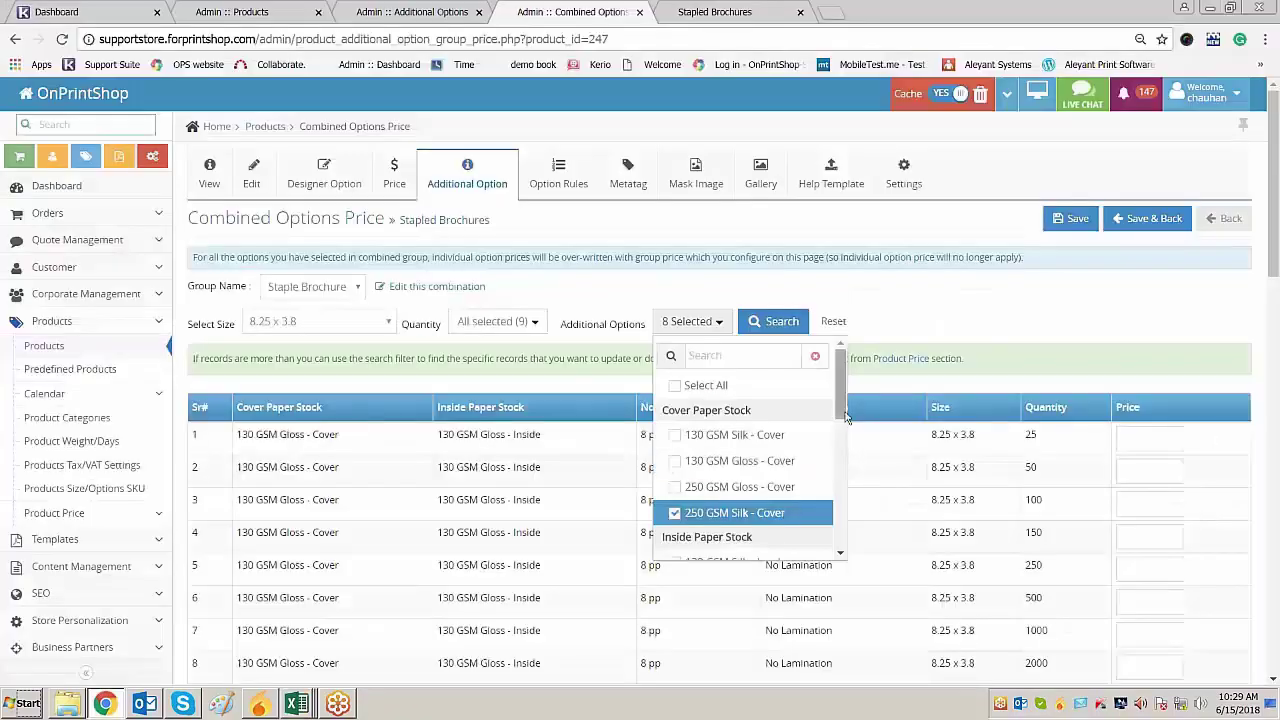
Change the inside paper stock filter to 130 GSM Silk - Inside, matching the inside stock in the Excel table
left_click_drag(846, 417, 842, 445)
key("alt+Tab")
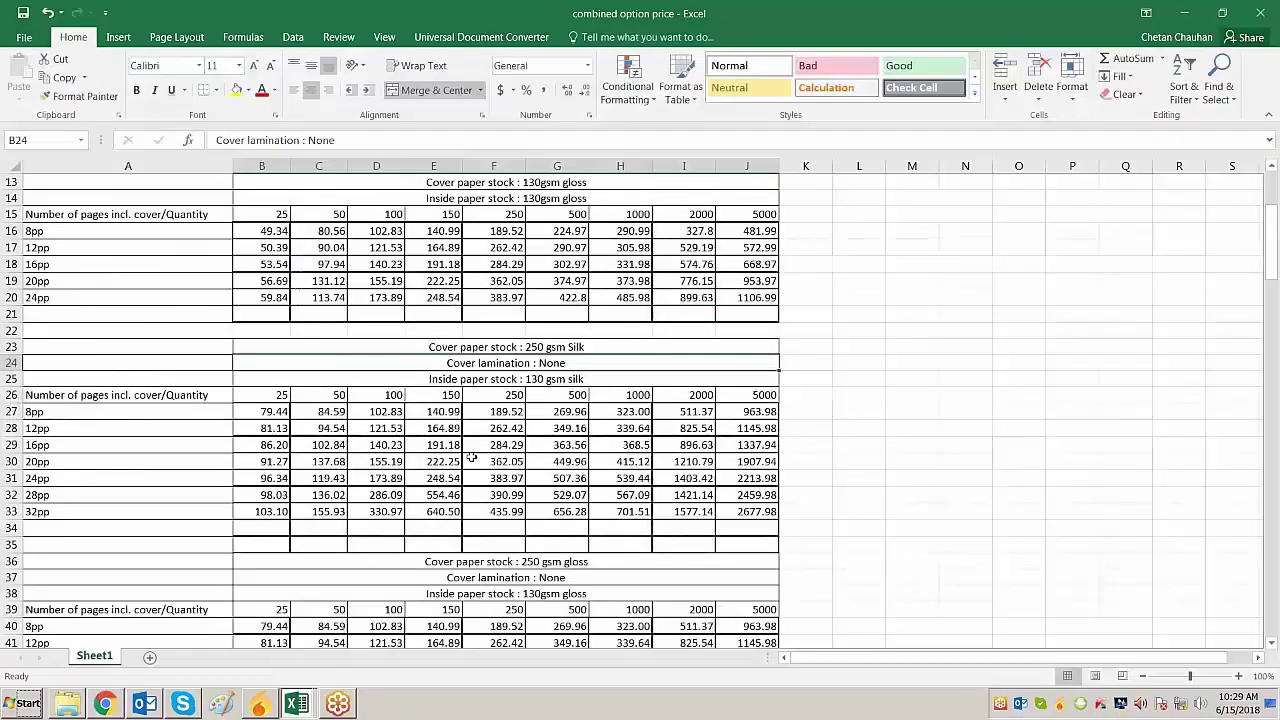
left_click(515, 380)
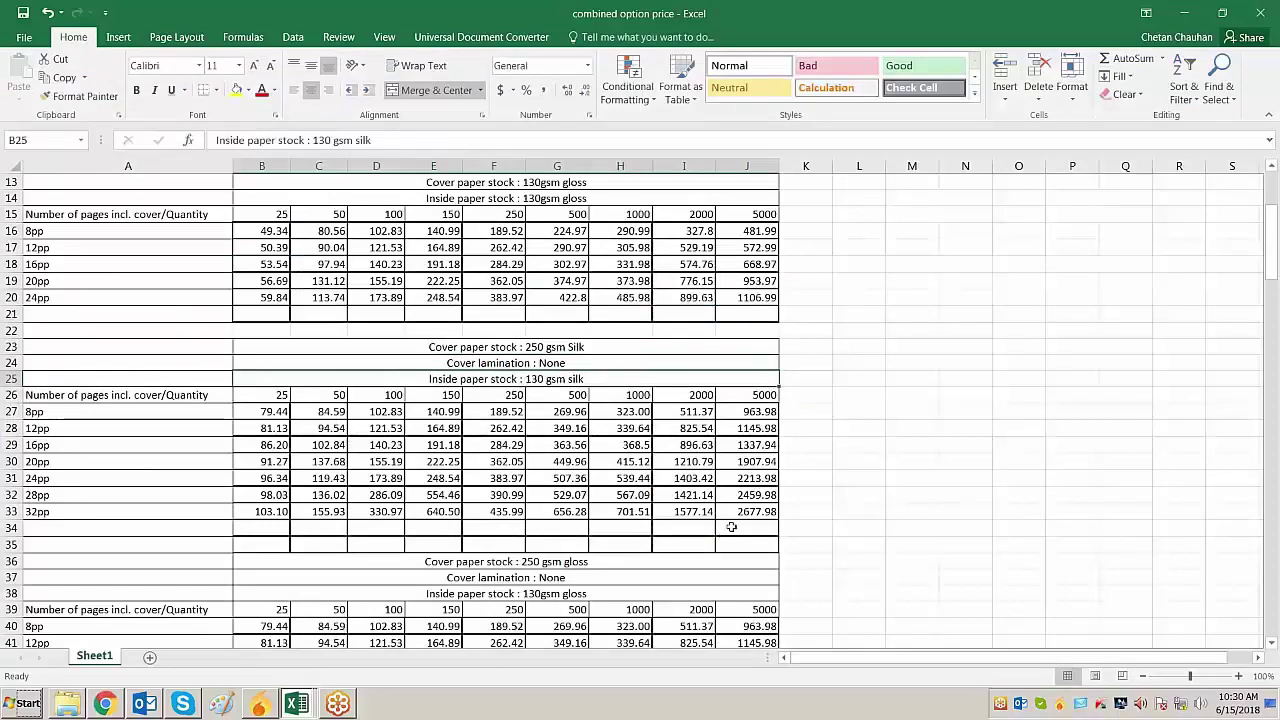
key("alt+Tab")
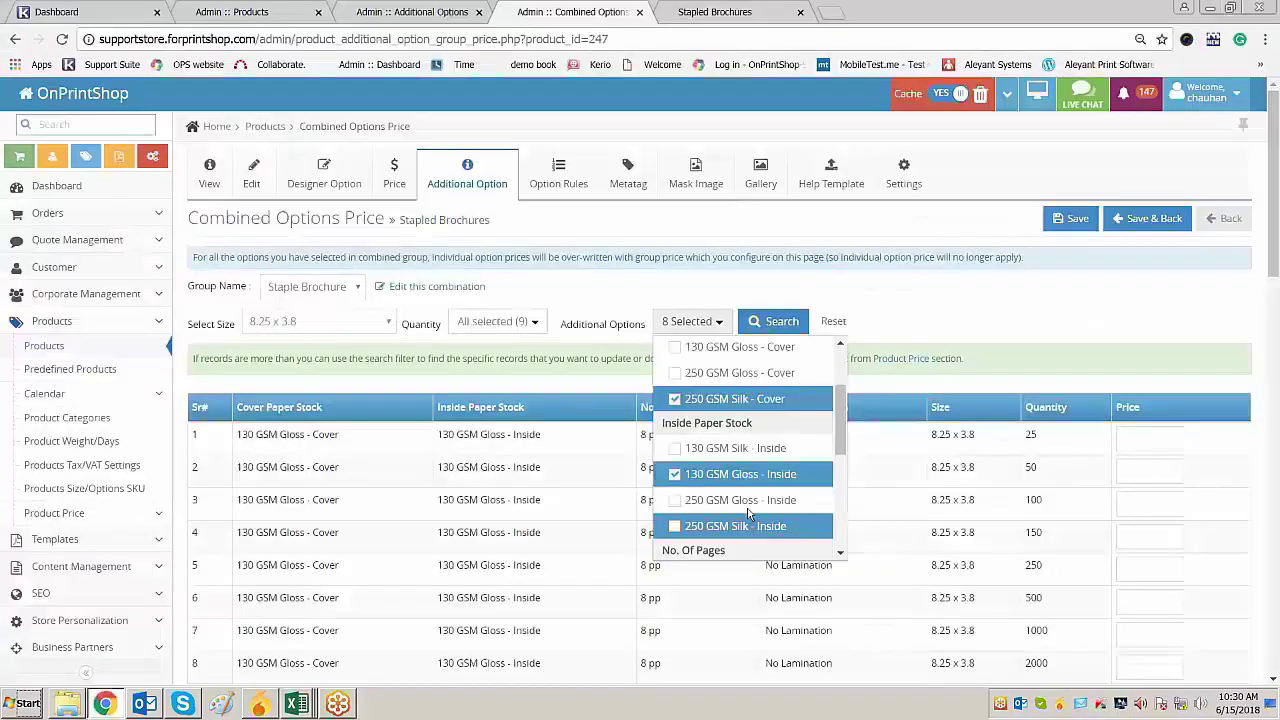
left_click(677, 457)
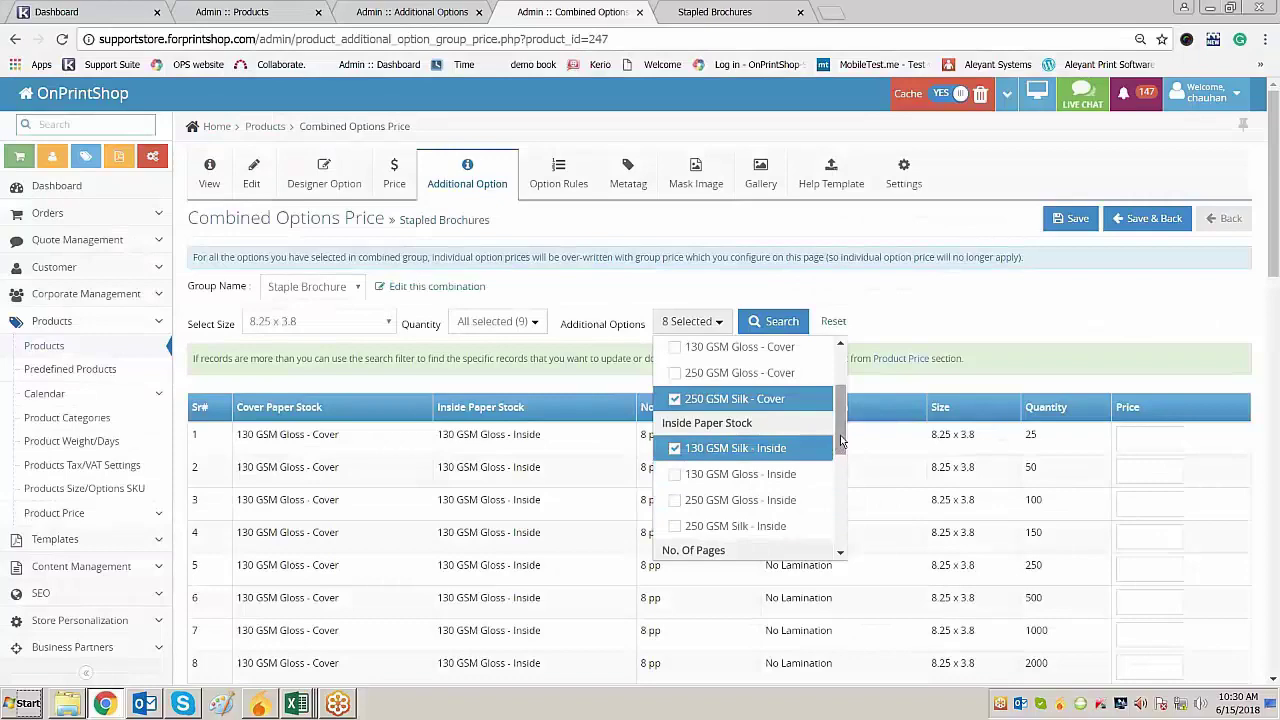
Add 28 pp and 32 pp to the page count filter after checking the page rows in the Excel table
key("alt+Tab")
left_click(47, 495)
key("alt+Tab")
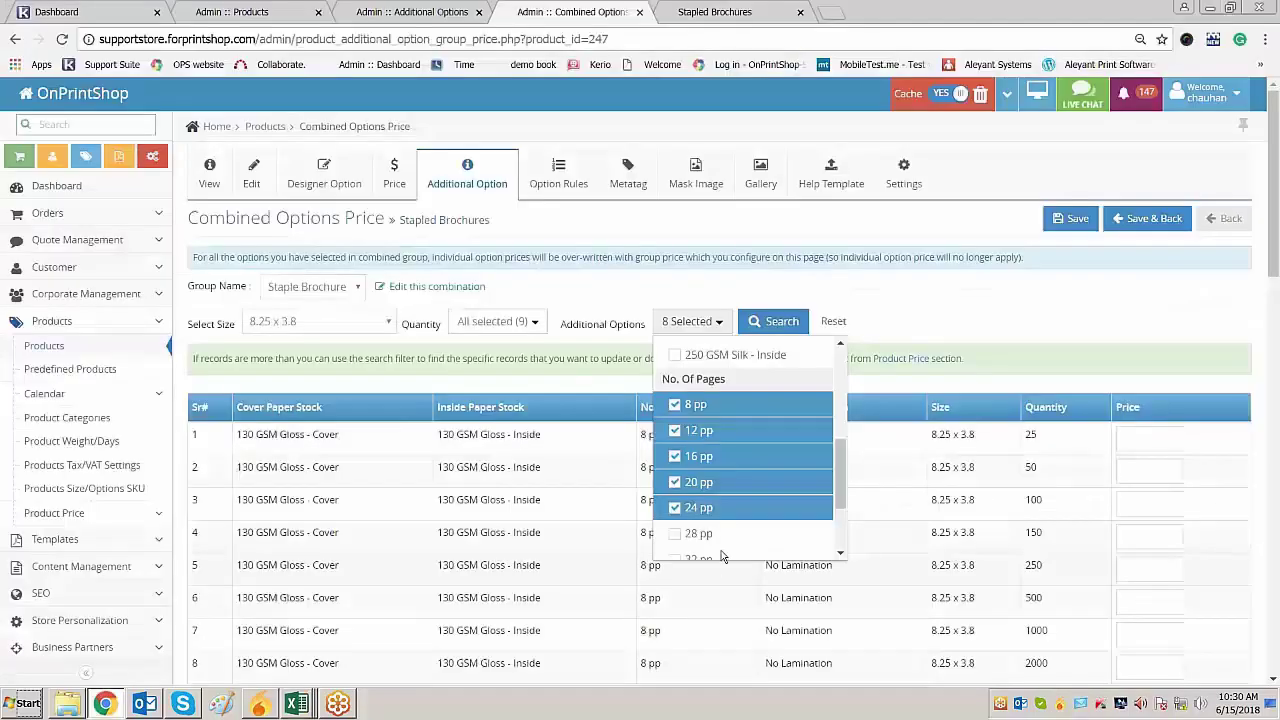
left_click(800, 556)
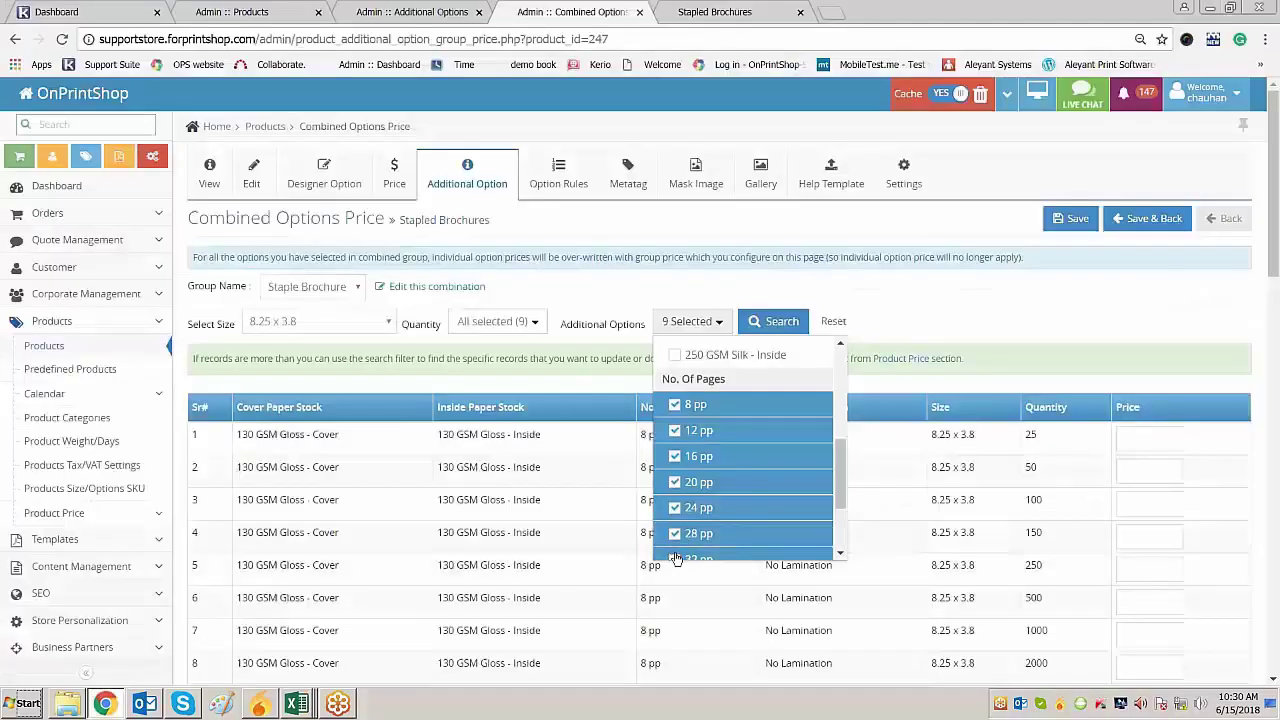
scroll(825, 520, "down", 2)
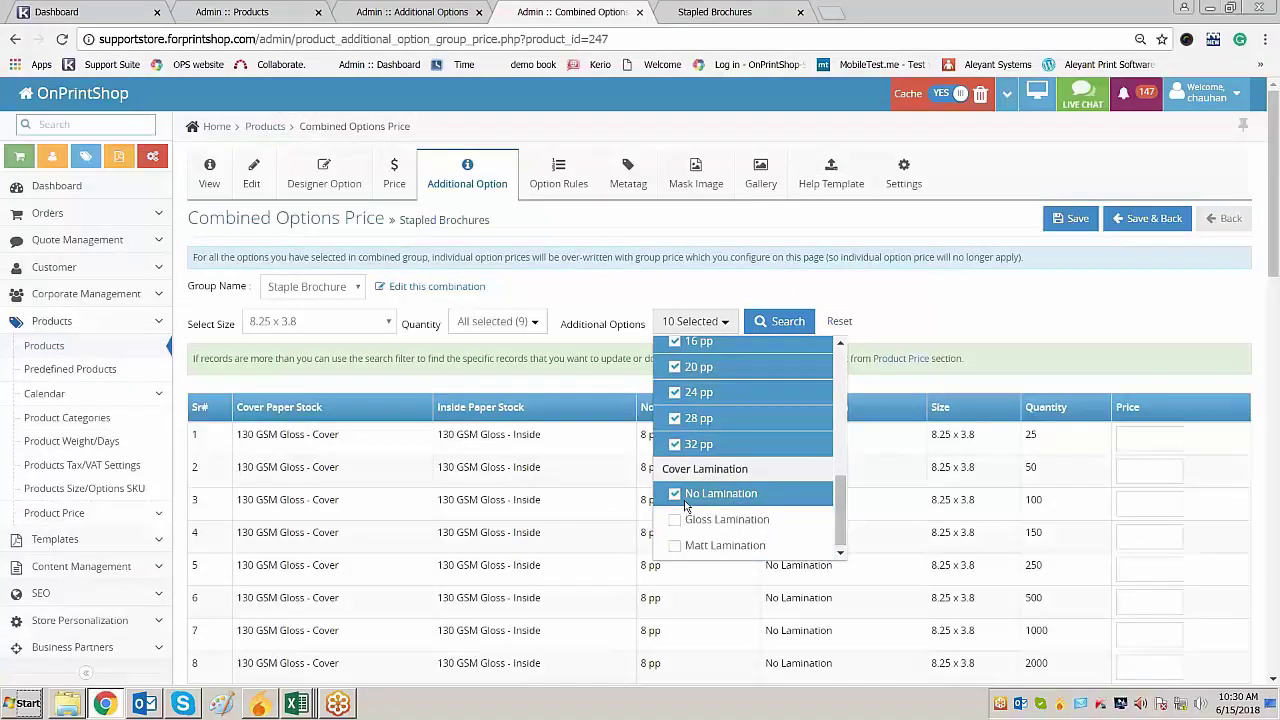
Check the cover lamination in the Excel table, keep only No Lamination in the filter, and run the search
key("alt+Tab")
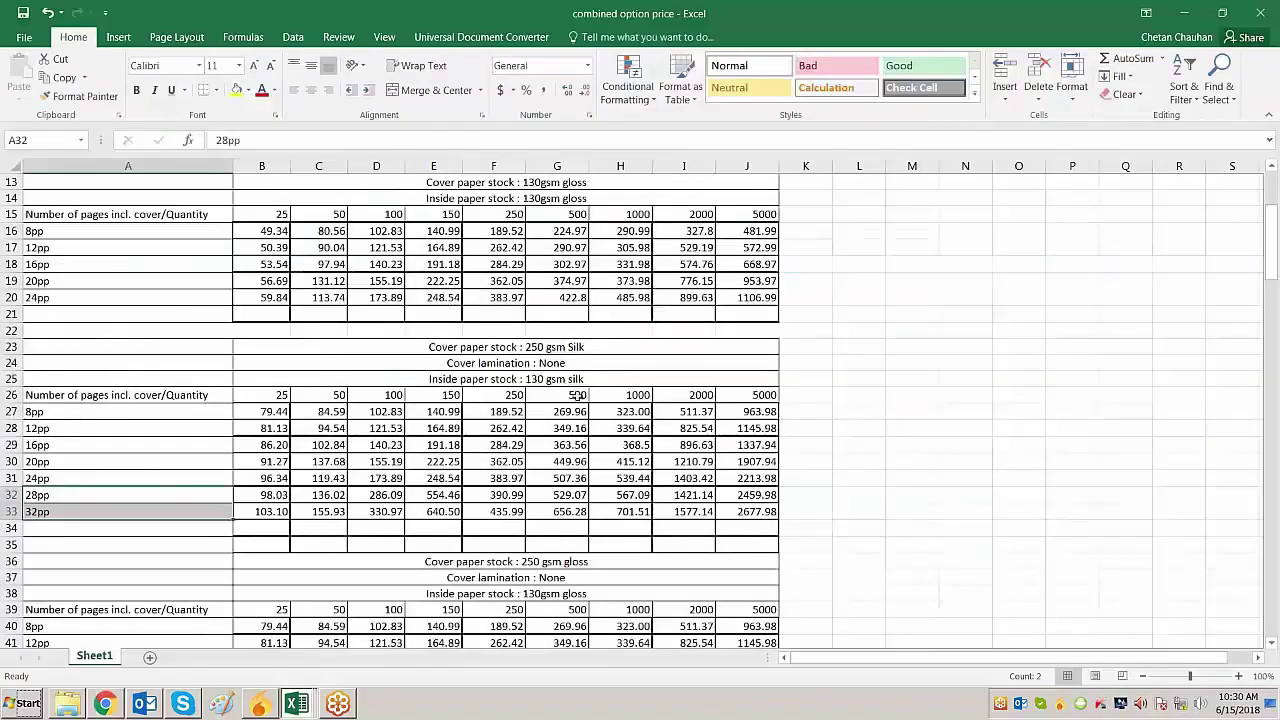
left_click(567, 366)
key("alt+Tab")
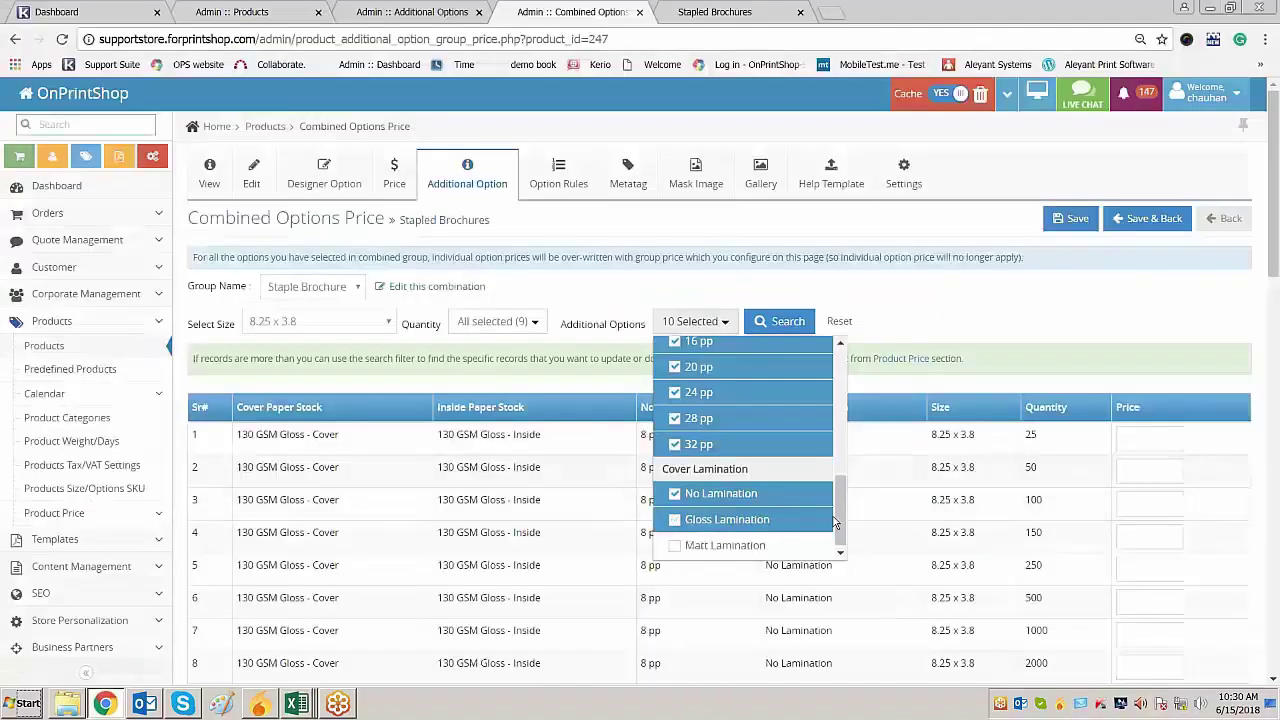
left_click(996, 320)
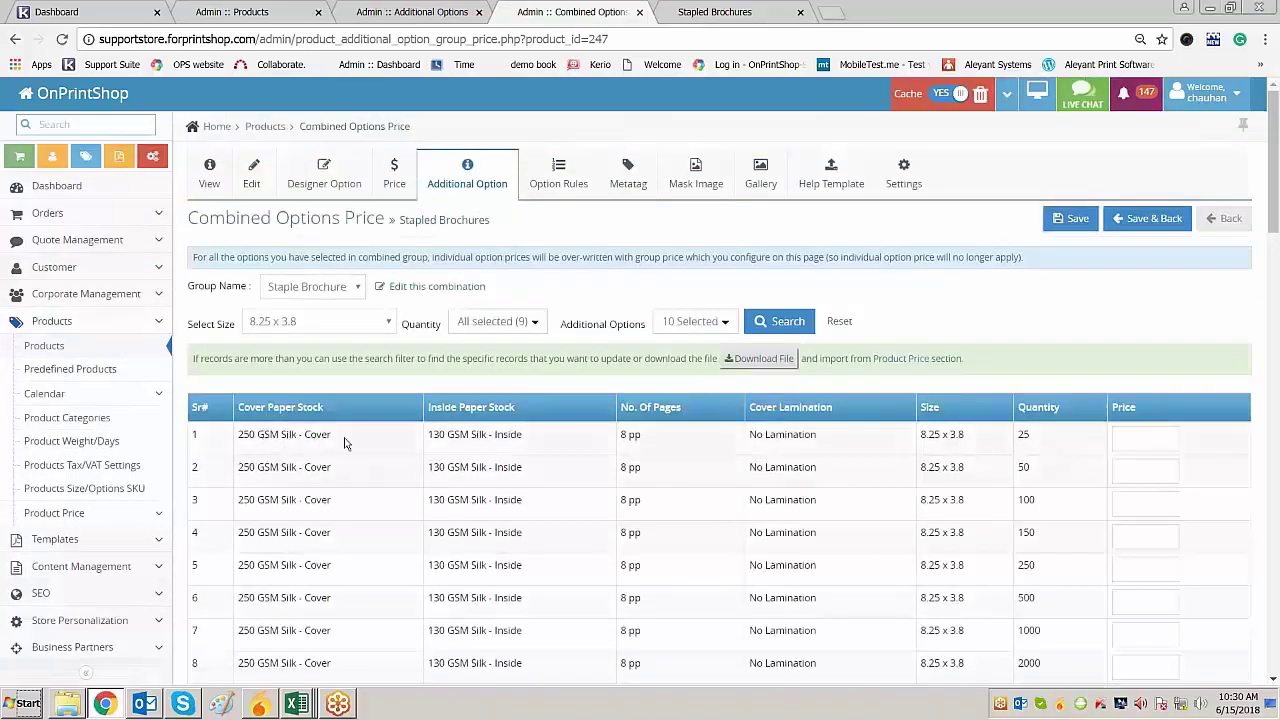
Review the paper stocks and page counts of the filtered 250 GSM Silk cover combinations and download their option price file
left_click_drag(481, 434, 514, 435)
scroll(743, 493, "down", 5)
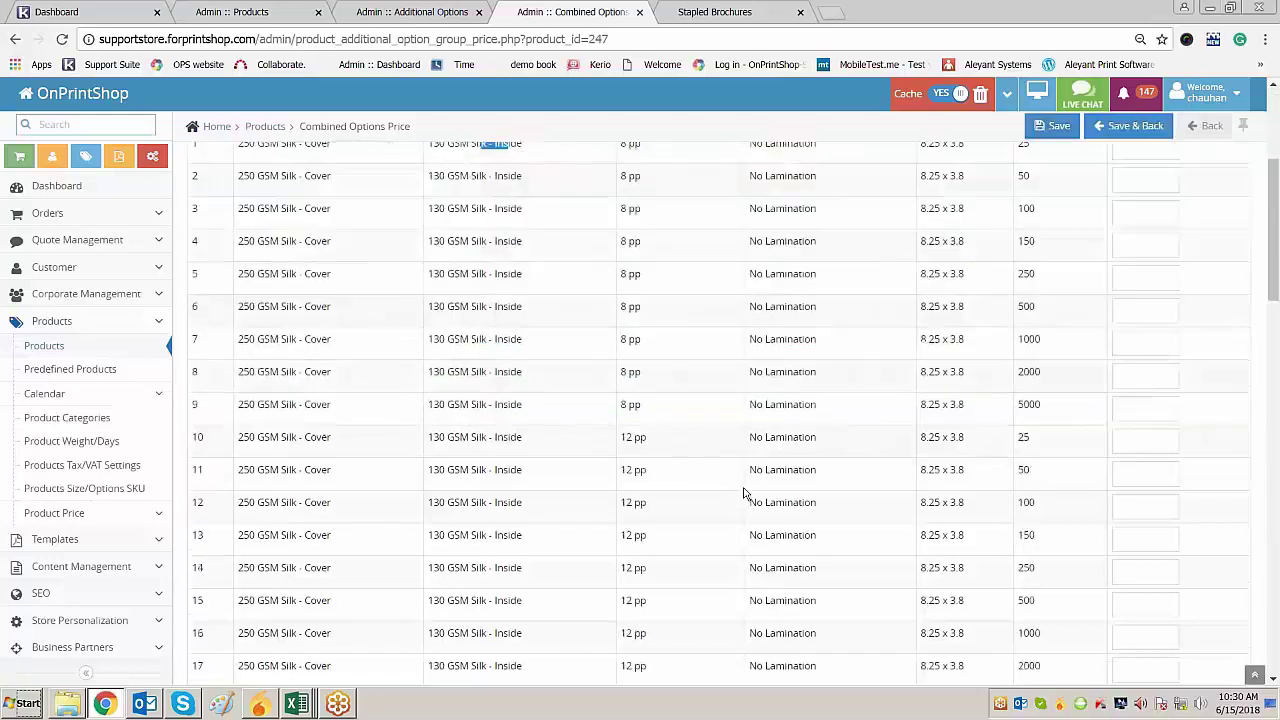
scroll(743, 493, "up", 5)
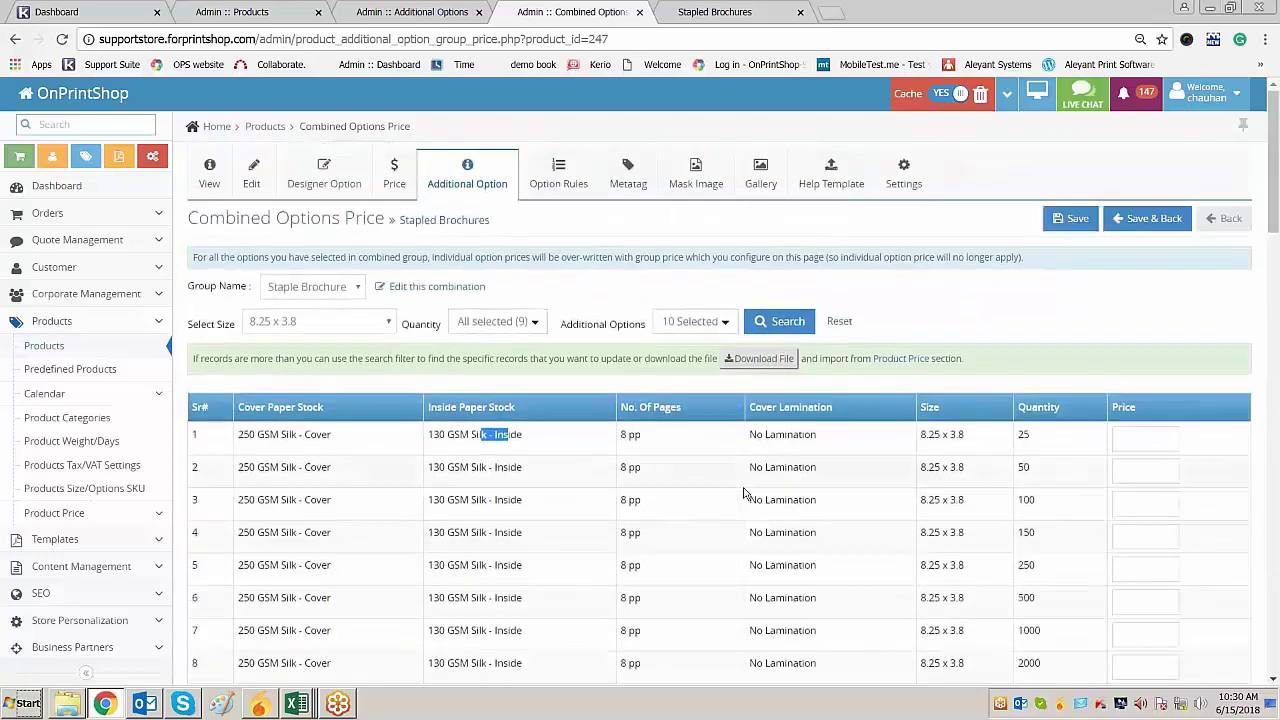
left_click_drag(242, 434, 330, 435)
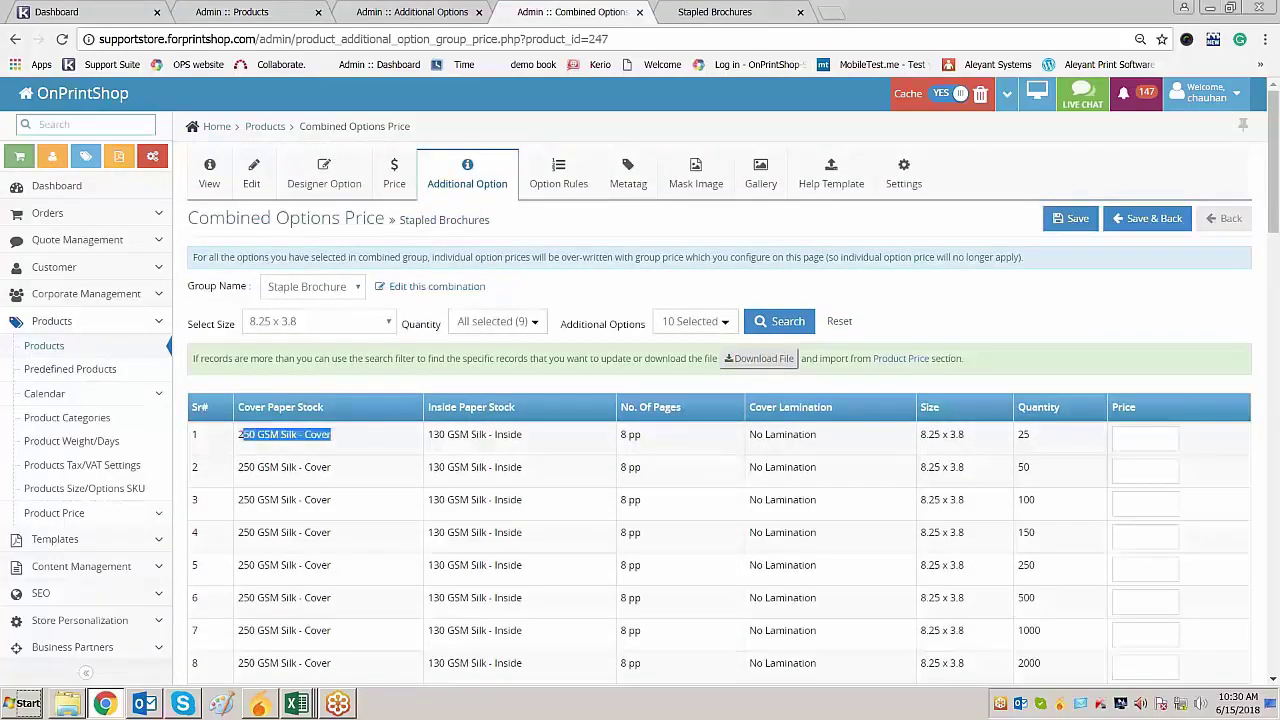
left_click(826, 374)
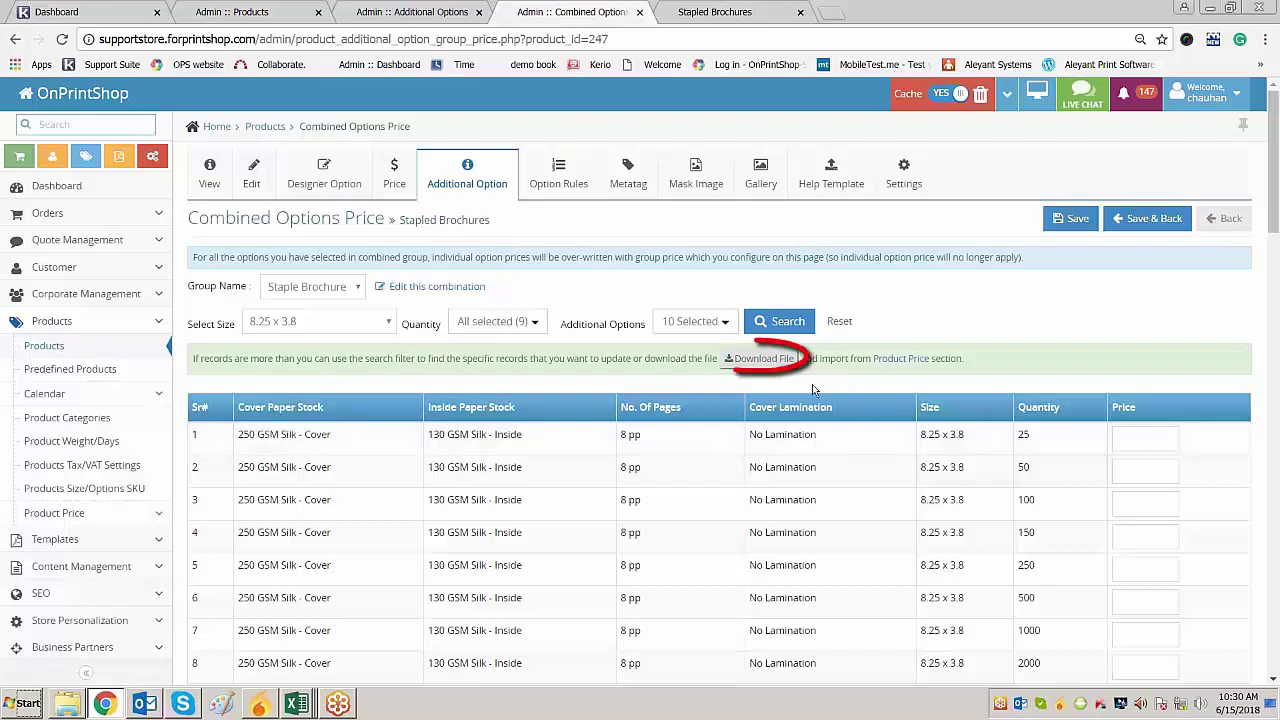
left_click(766, 359)
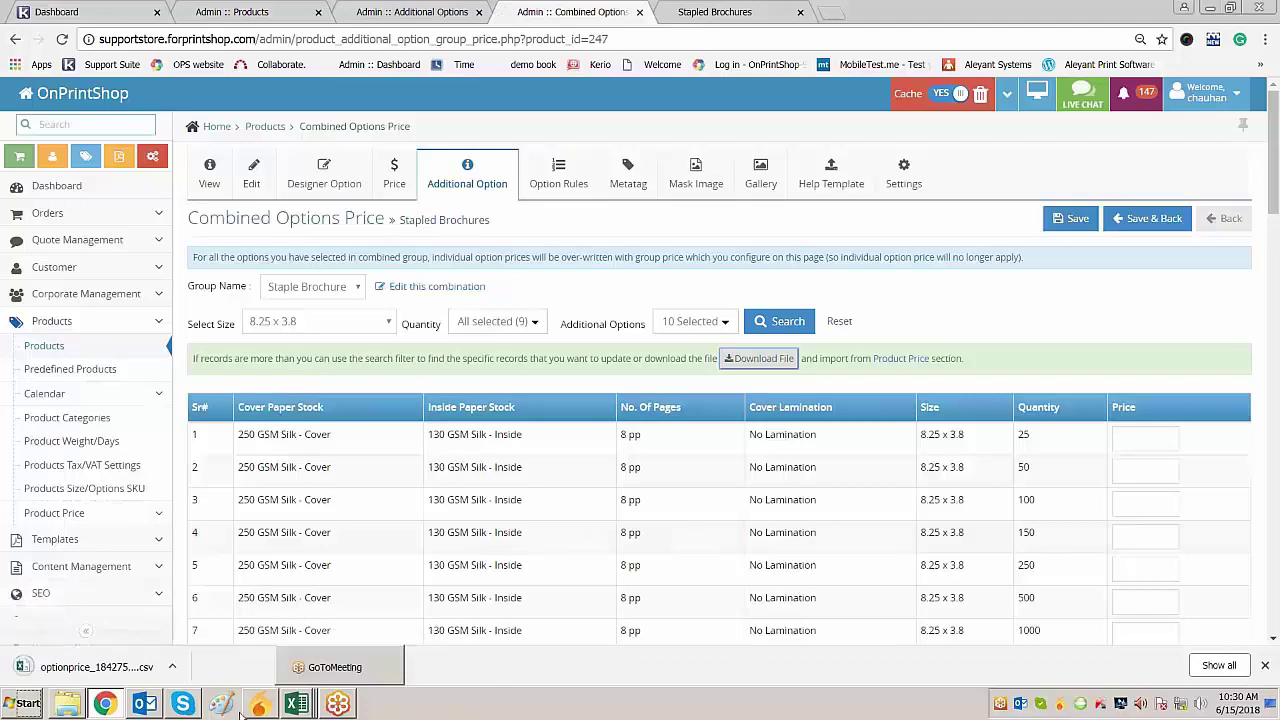
Examine the 250 gsm Silk, 250 gsm gloss and gloss lamination tables further down the combined option price workbook
left_click(305, 703)
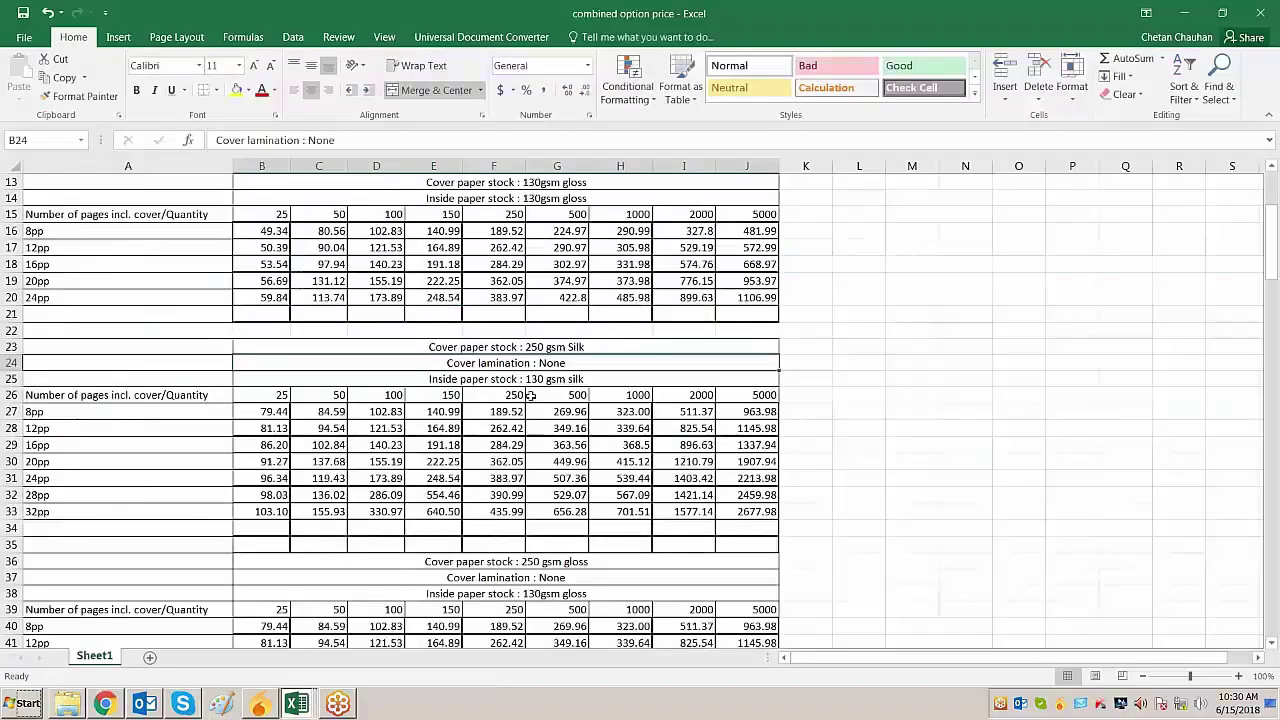
key("Down")
key("Down")
key("Down")
key("Down")
key("Down")
key("Down")
key("Down")
key("Down")
key("Down")
key("Down")
key("Down")
key("Down")
key("Down")
key("Down")
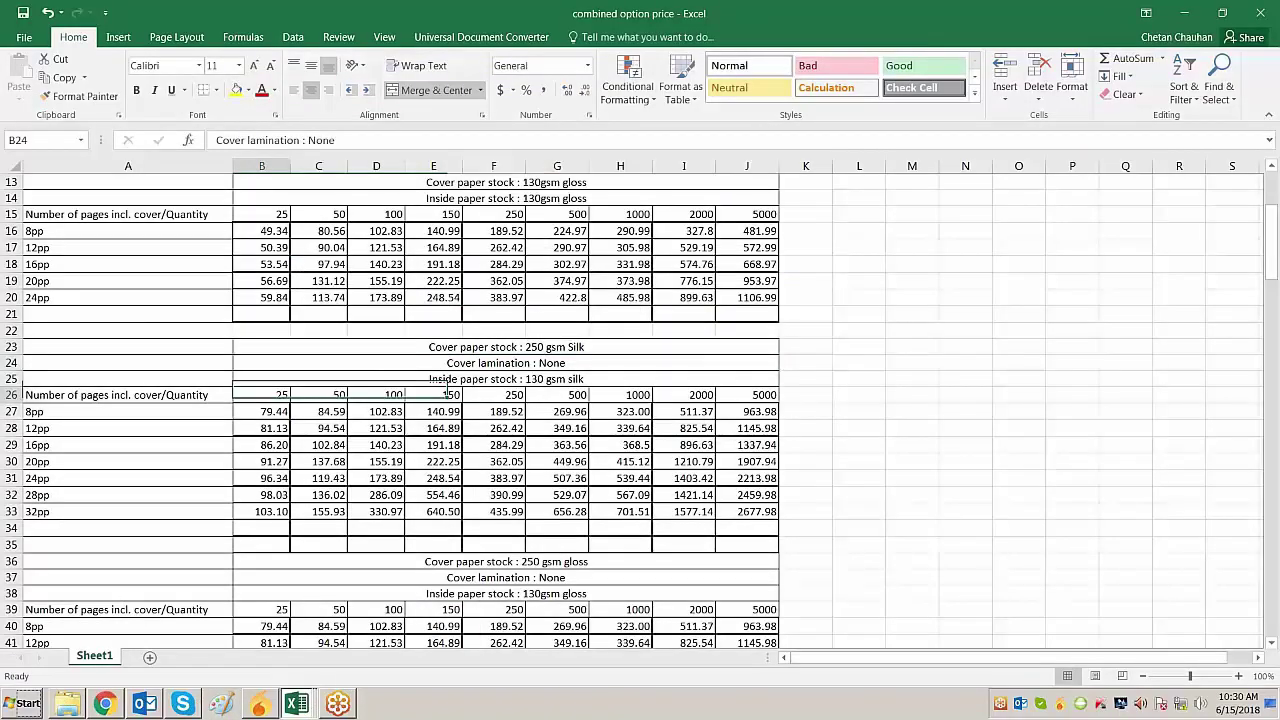
left_click(540, 563)
scroll(530, 490, "down", 2)
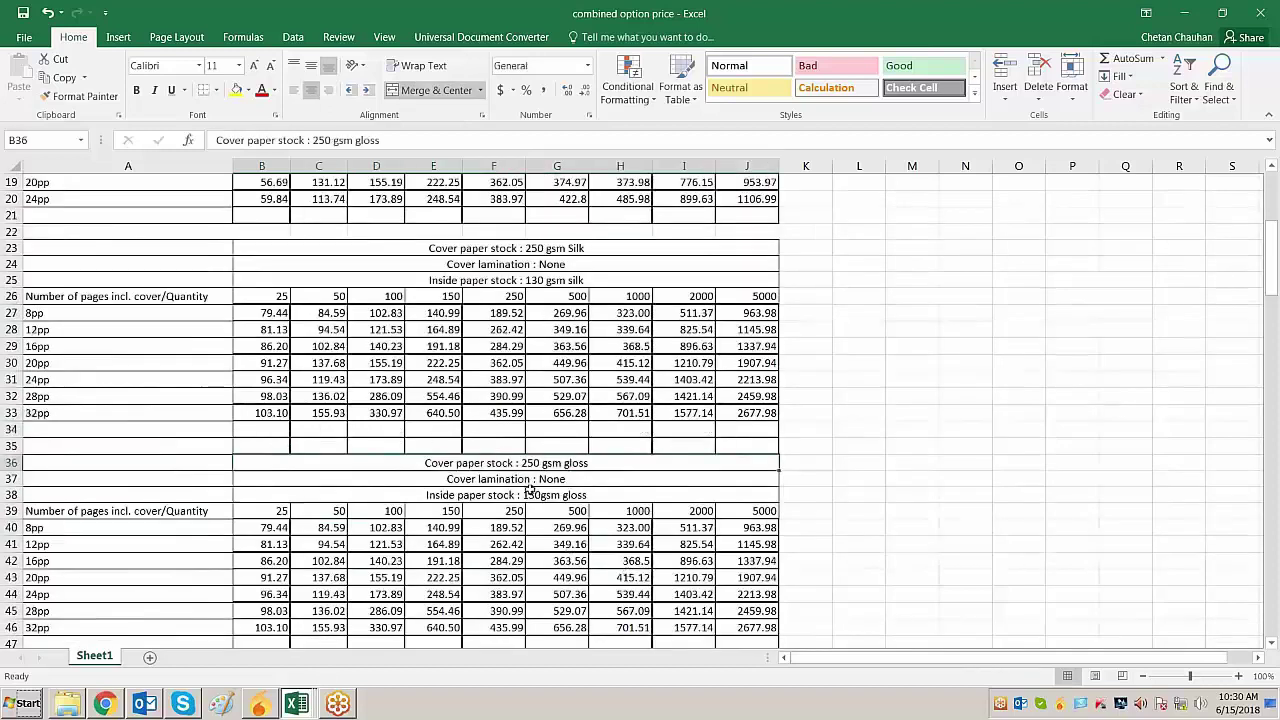
left_click(540, 496)
scroll(543, 500, "down", 4)
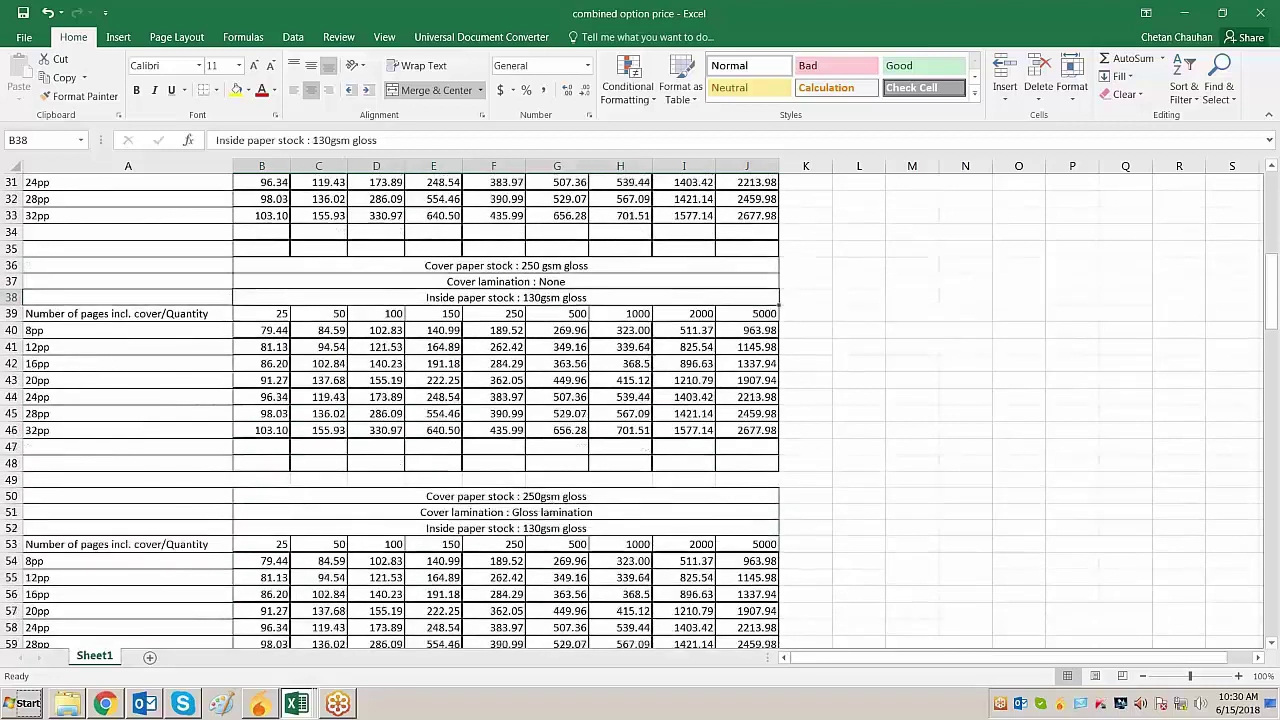
Return to Chrome and open the downloaded option price CSV in Excel
key("alt+Tab")
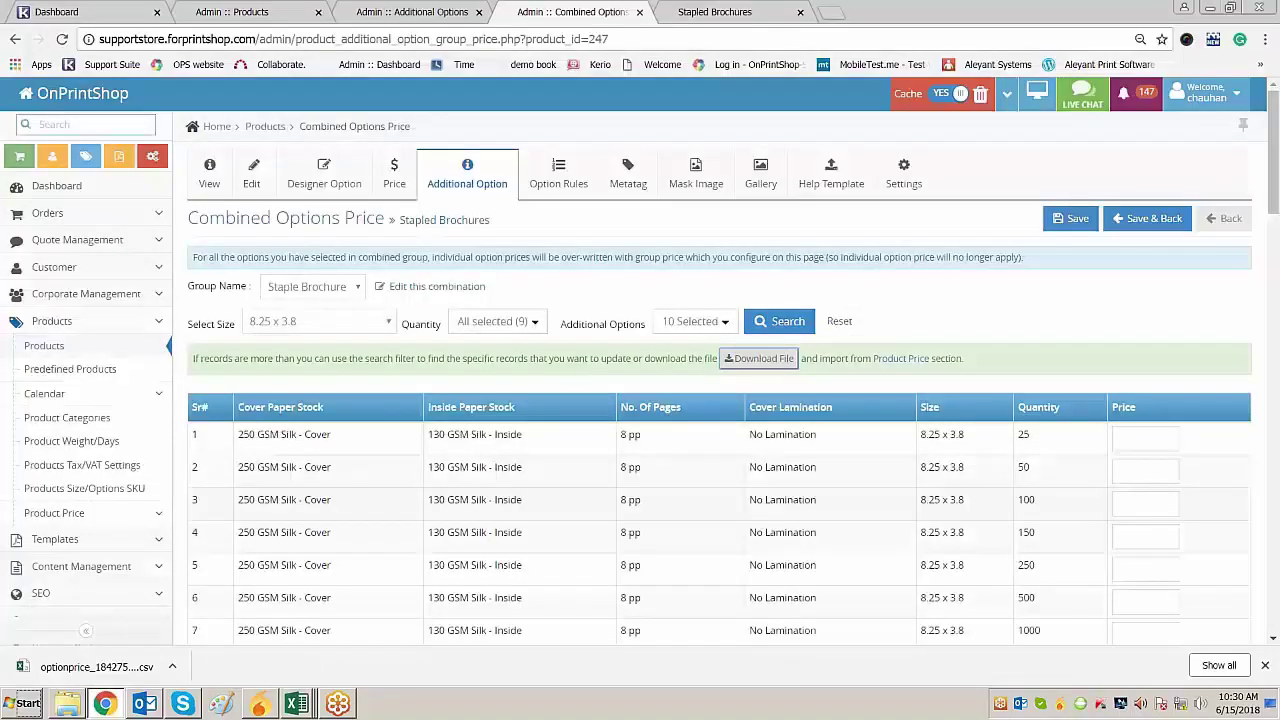
key("alt+Tab")
left_click(173, 669)
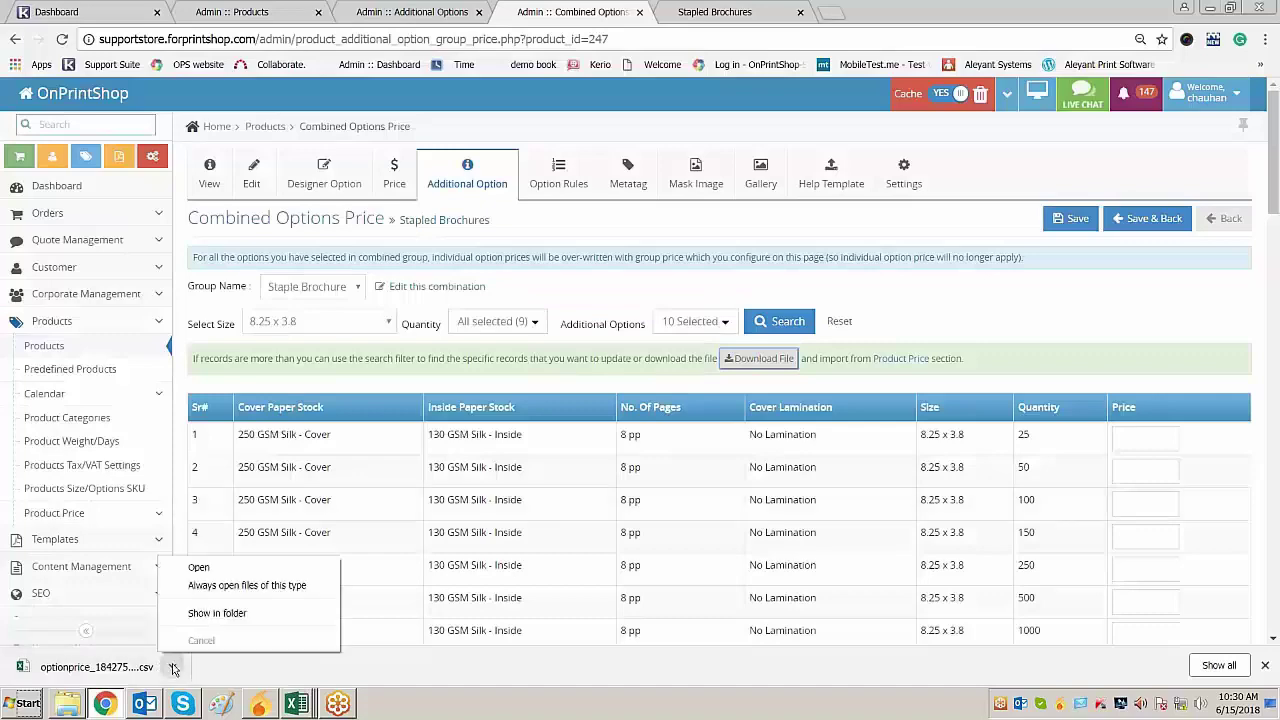
left_click(221, 570)
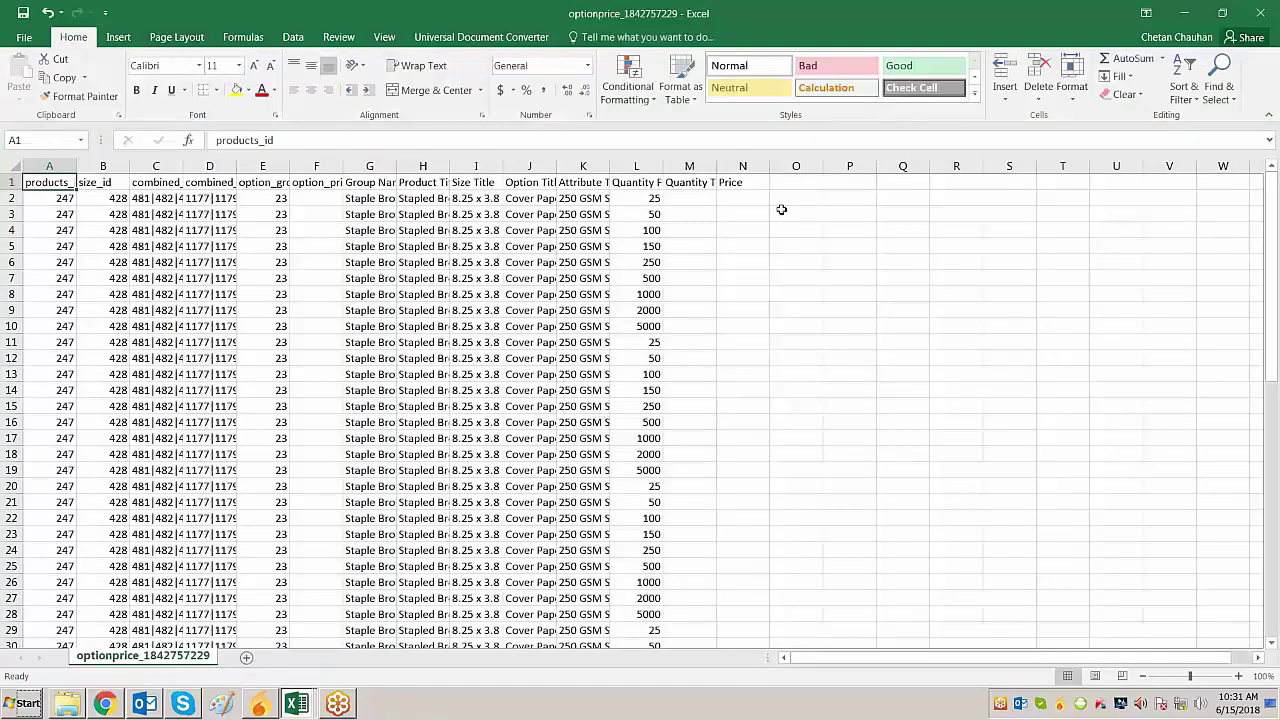
Examine the option title, attribute, quantity and price columns in the first data row of the CSV
left_click(745, 198)
key("Left")
key("Left")
key("Left")
key("Left")
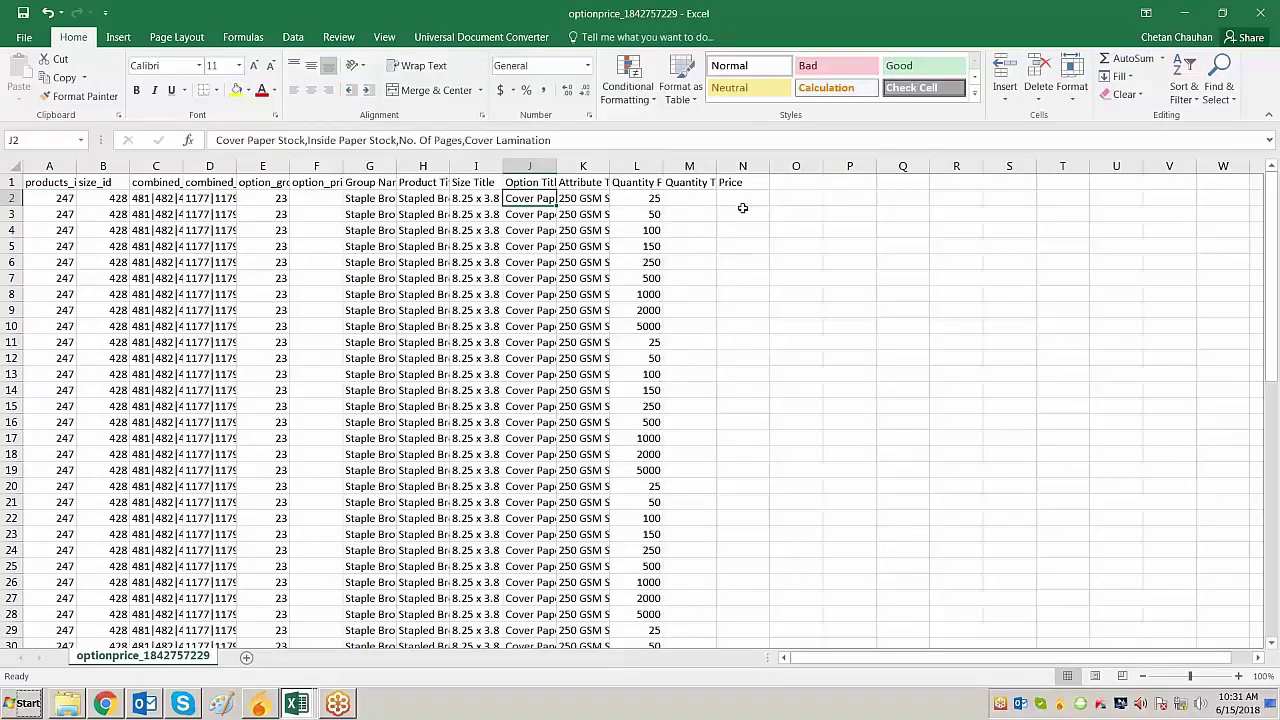
key("Right")
key("Right")
key("Right")
key("Right")
Switch to the combined option price workbook and check the cover stock, lamination and inside stock headings of the 250 gsm Silk table
key("alt+Tab")
key("alt+Tab")
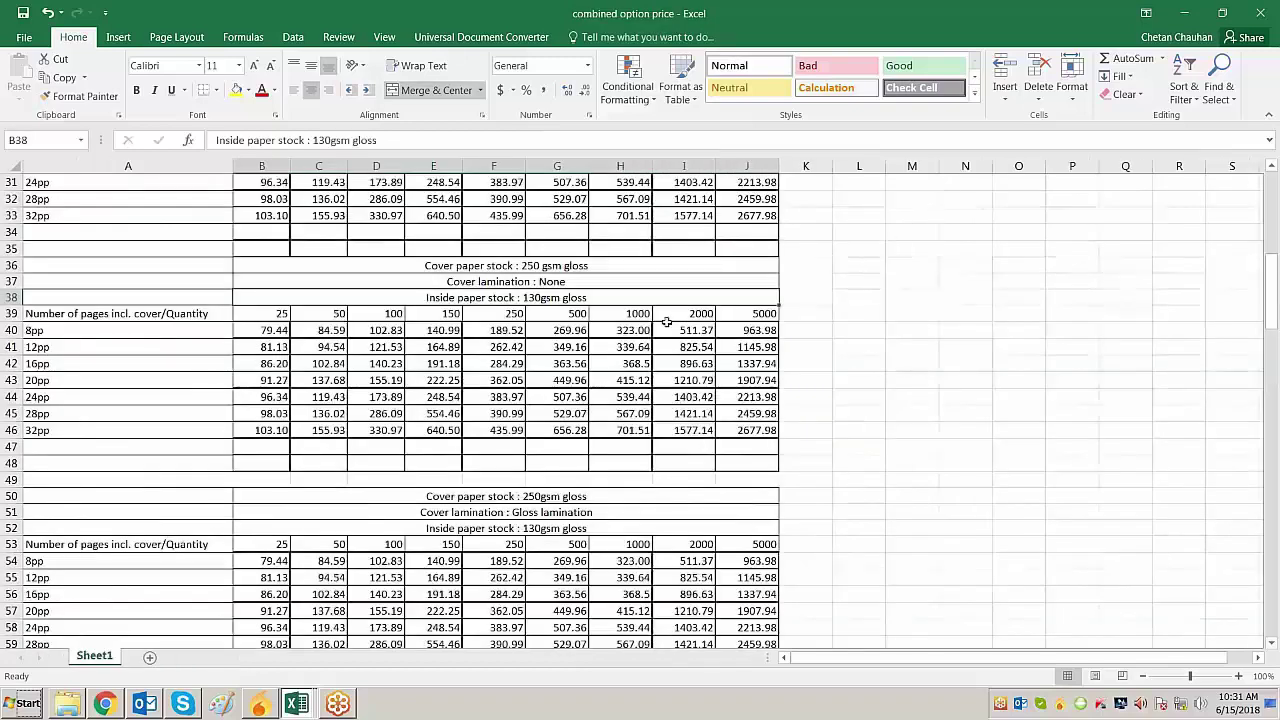
left_click(595, 283)
scroll(570, 260, "up", 4)
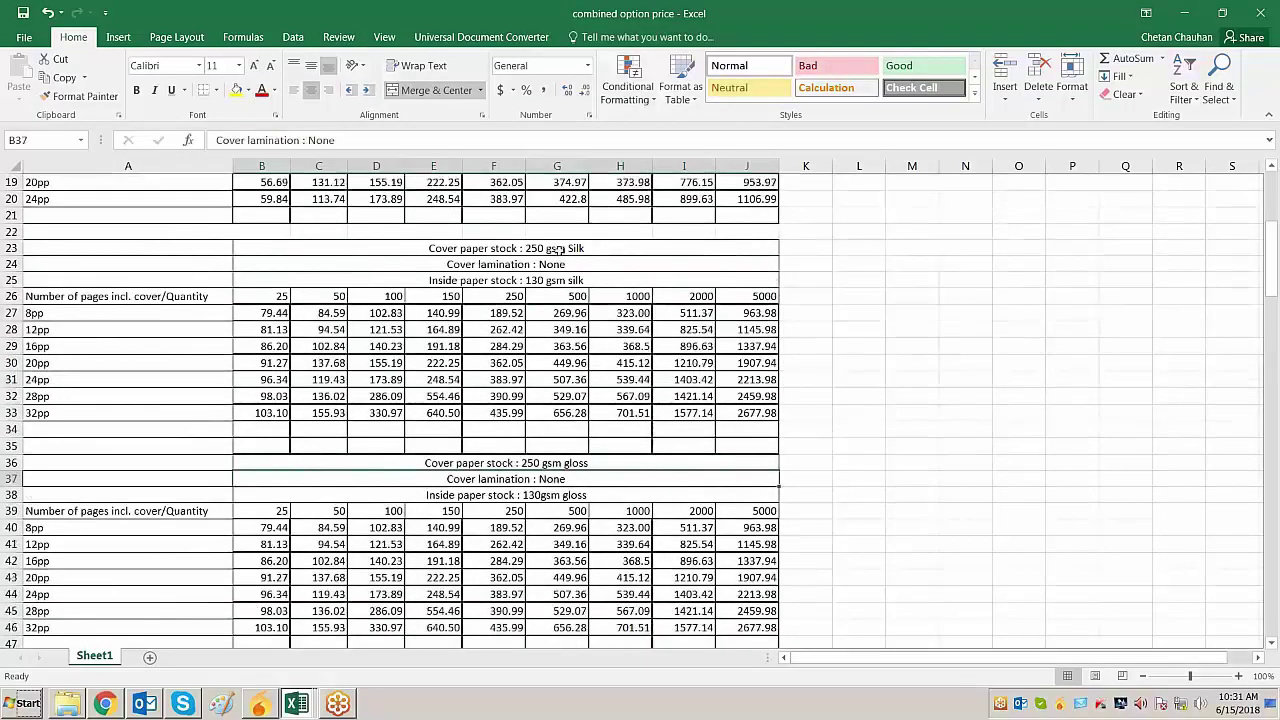
left_click(560, 250)
left_click(550, 266)
left_click(550, 281)
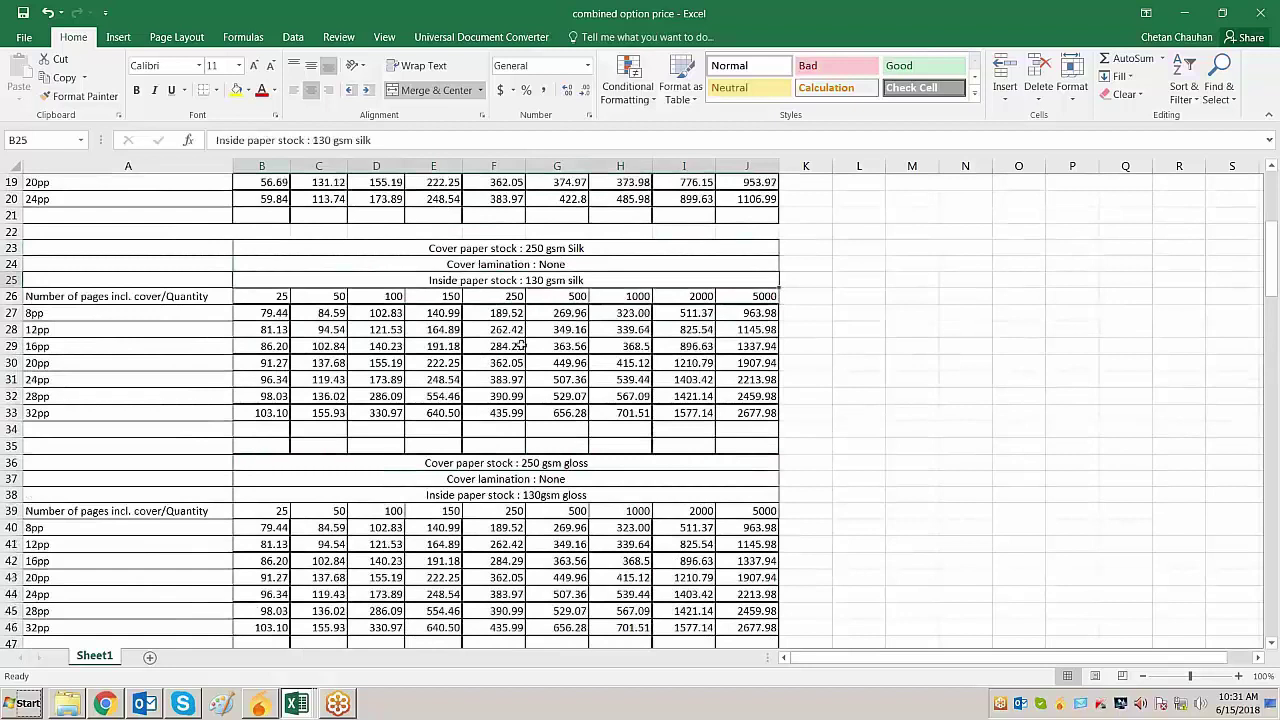
Copy the 8pp row's prices for all quantities from the 250 gsm Silk table
left_click(42, 314)
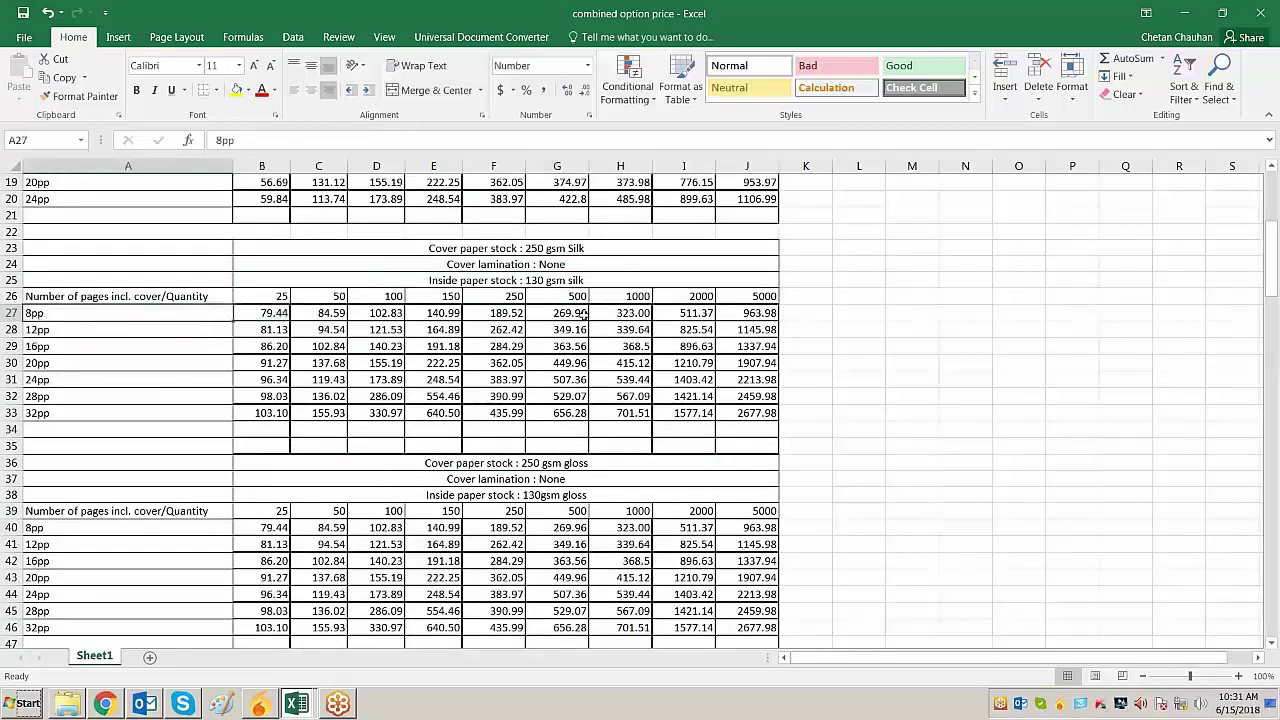
key("Right")
key("ctrl+shift+Right")
key("ctrl+c")
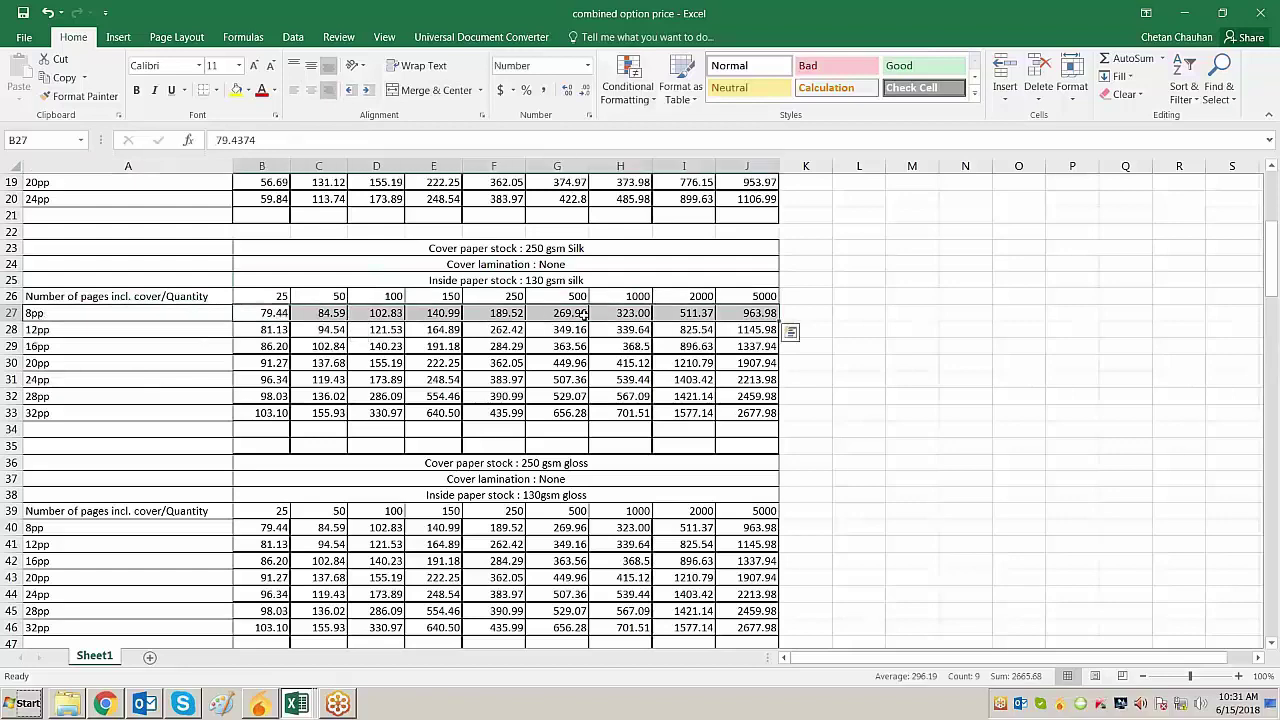
In the option price CSV, widen the Attribute Title column, paste the copied 8pp prices transposed from N2, and widen the Price column
key("ctrl+Tab")
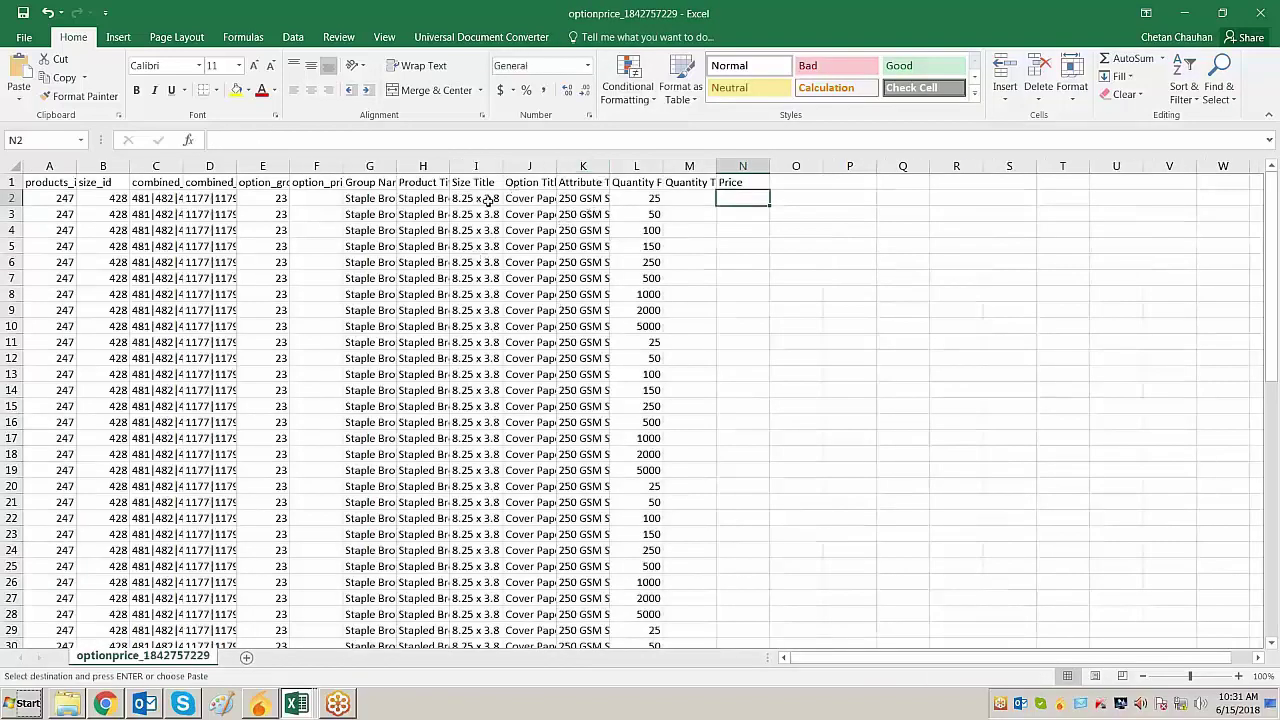
double_click(609, 166)
left_click(772, 204)
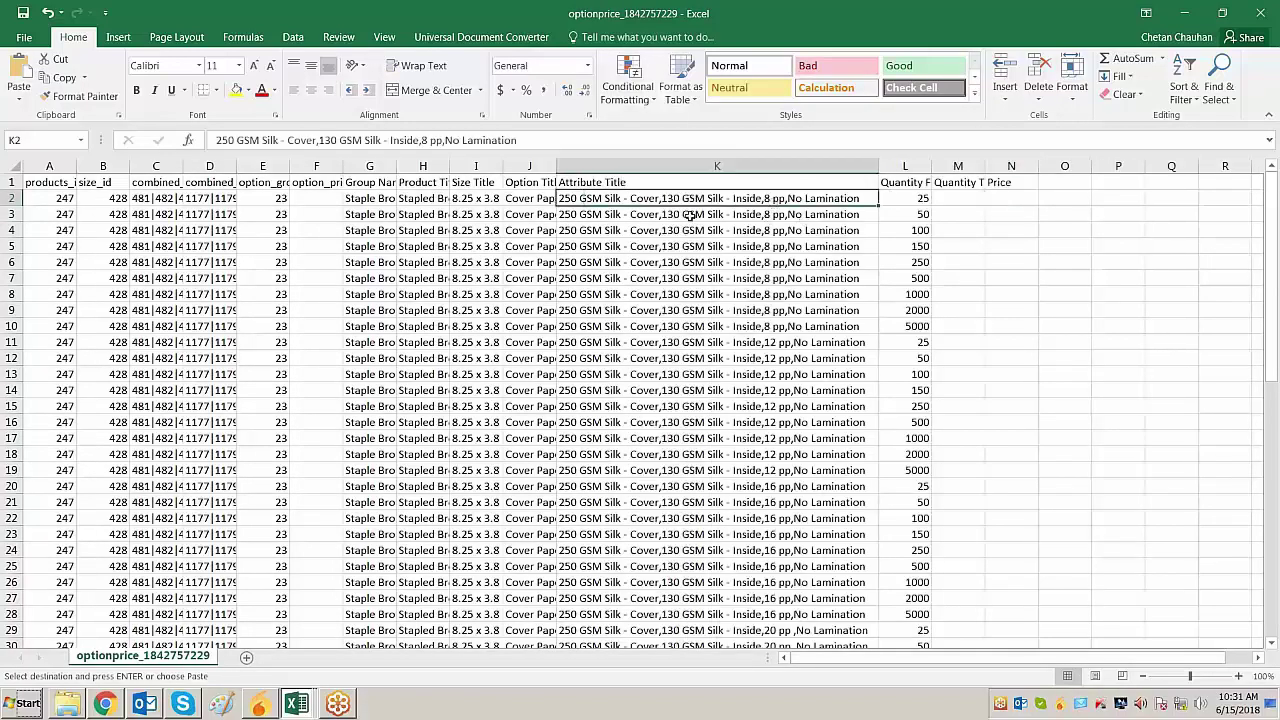
right_click(1011, 199)
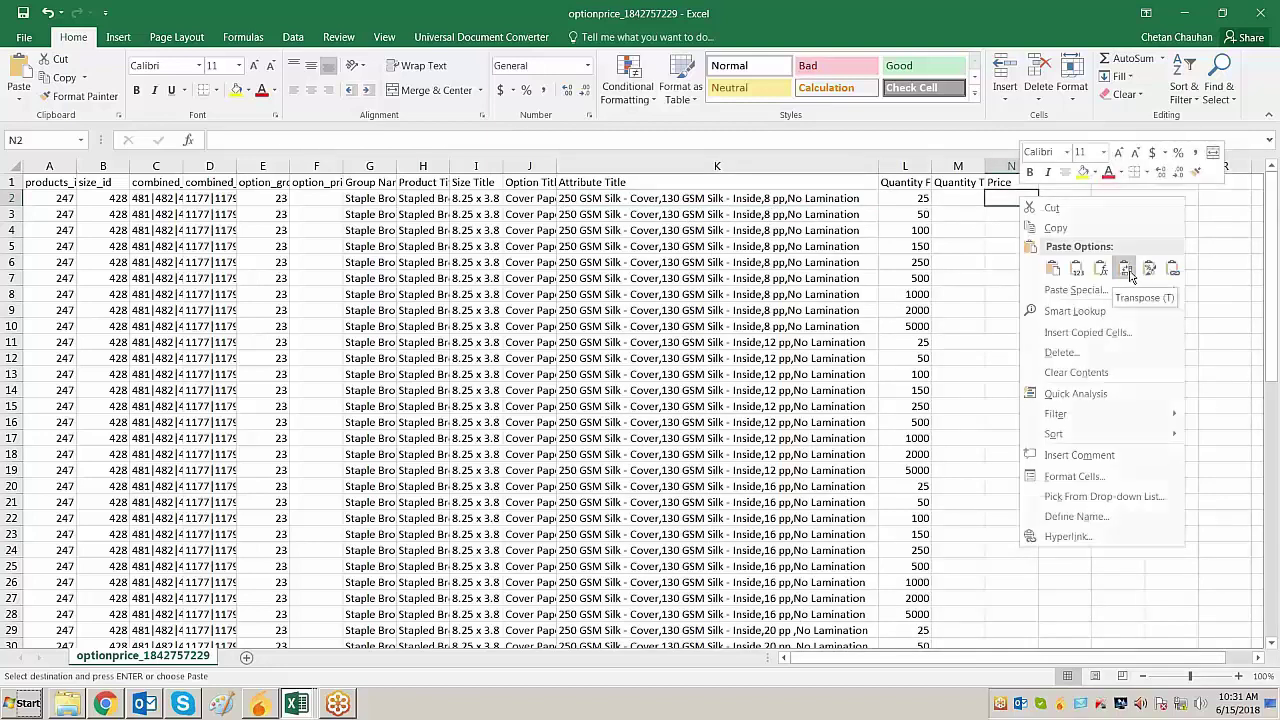
left_click(1126, 270)
left_click_drag(1040, 166, 1049, 166)
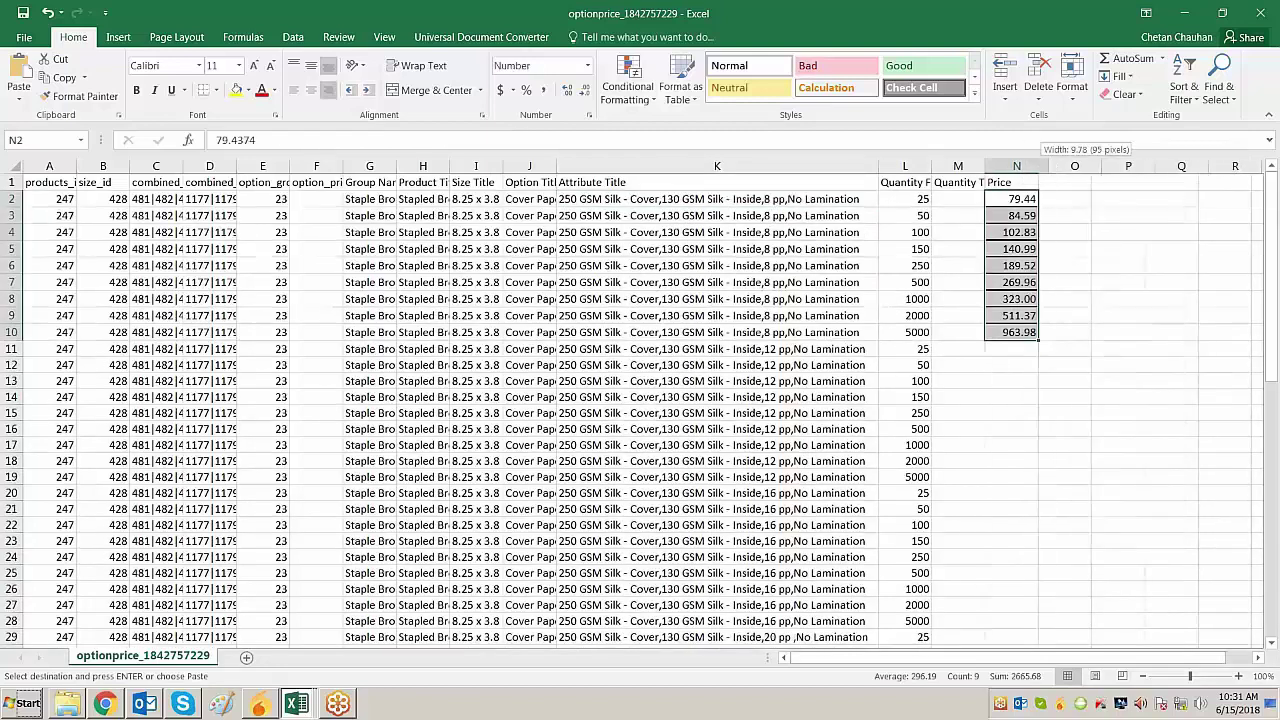
Choose N11 as the next price cell and copy the 12pp row's prices from the combined option price workbook's 250 gsm Silk table
left_click(1017, 362)
left_click(1017, 349)
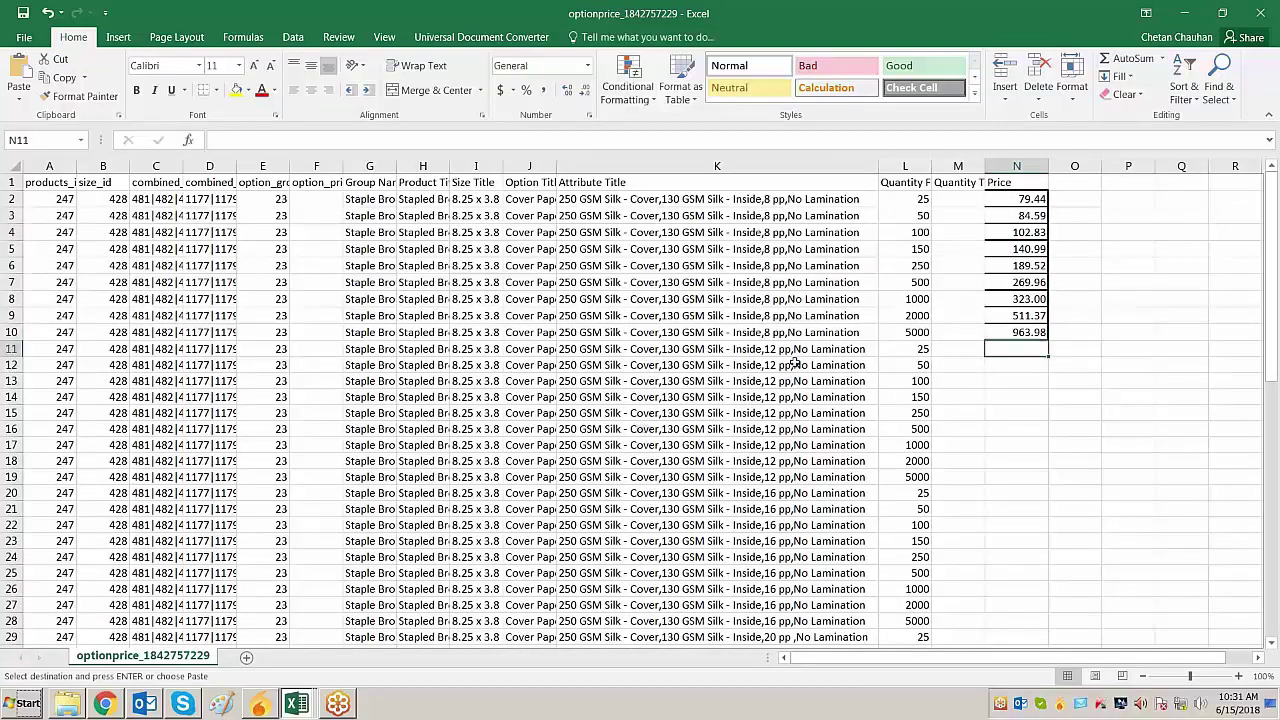
key("alt+Tab")
key("Down")
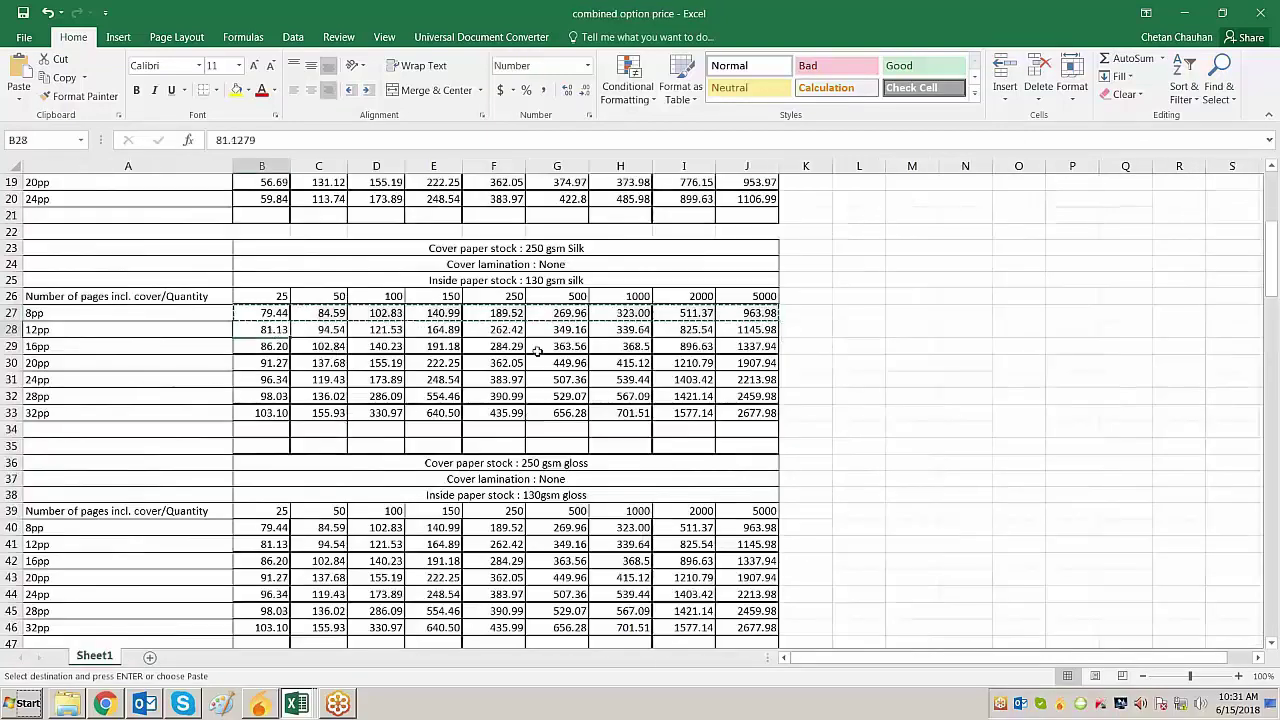
key("ctrl+shift+Right")
key("ctrl+shift+Right")
key("ctrl+shift+Left")
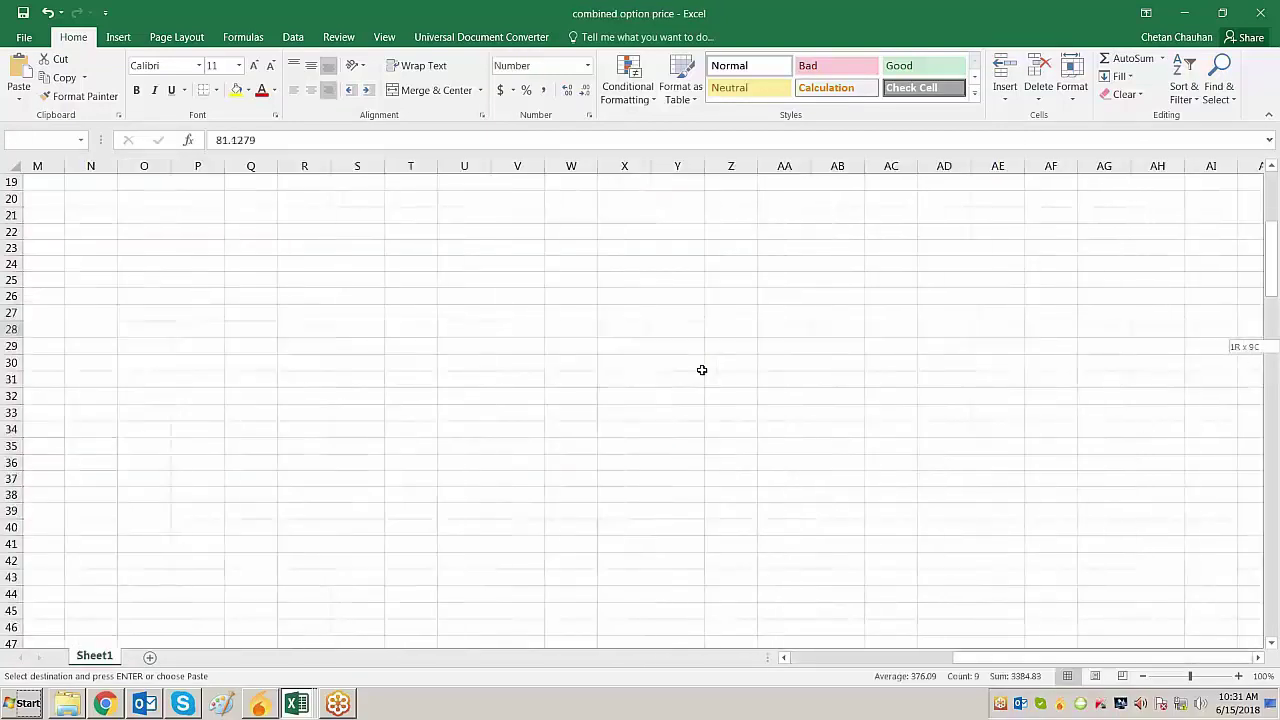
key("ctrl+c")
Paste the copied 12pp prices transposed into the CSV's Price column starting at N11
key("alt+Tab")
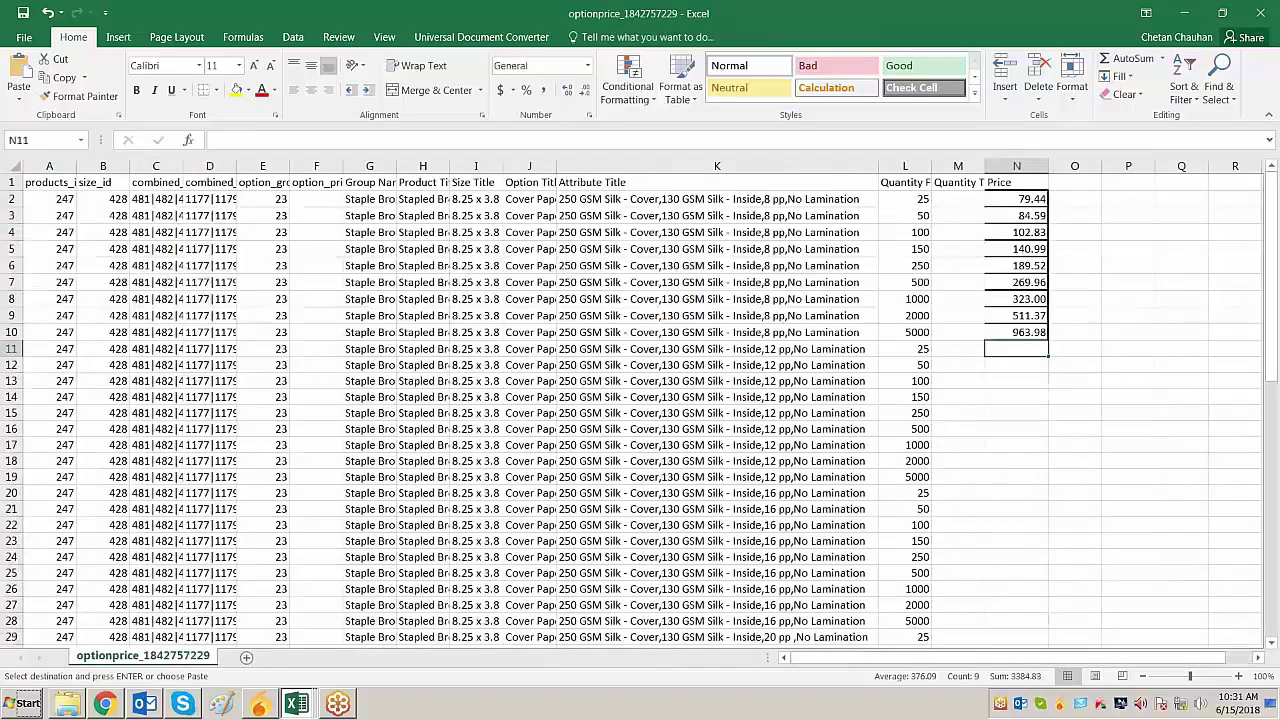
right_click(1012, 348)
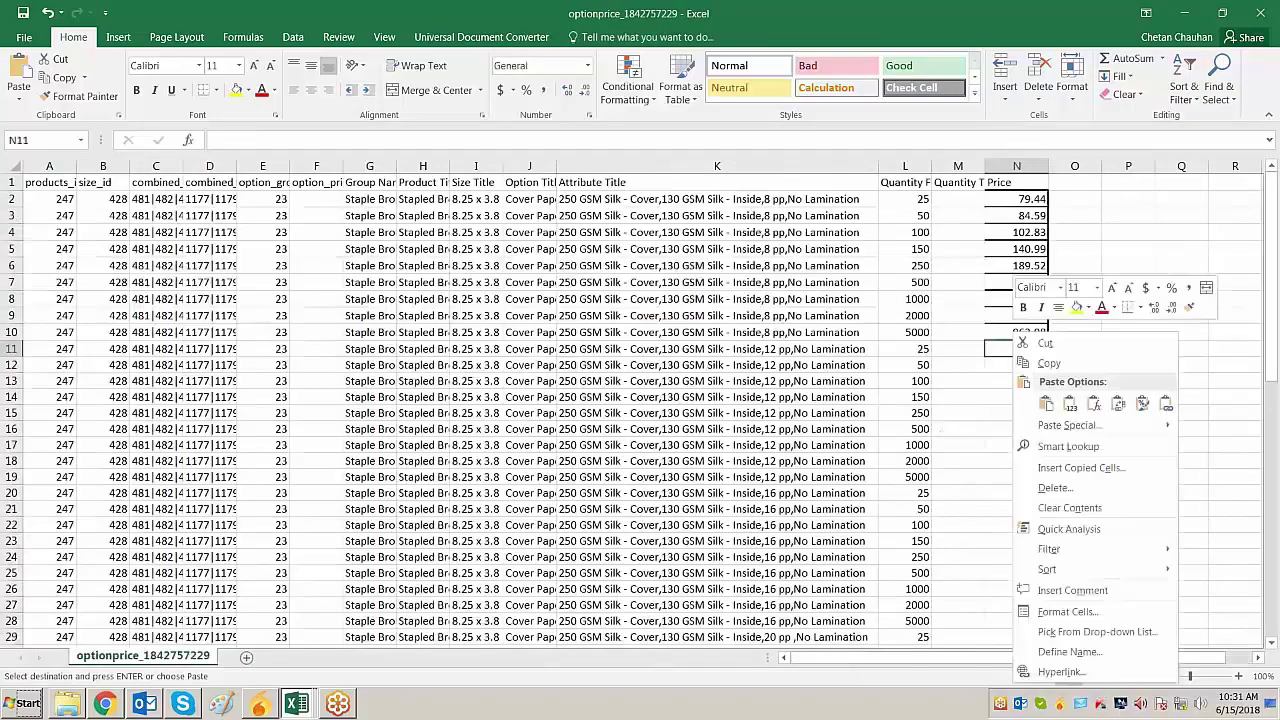
left_click(1120, 405)
left_click(1128, 398)
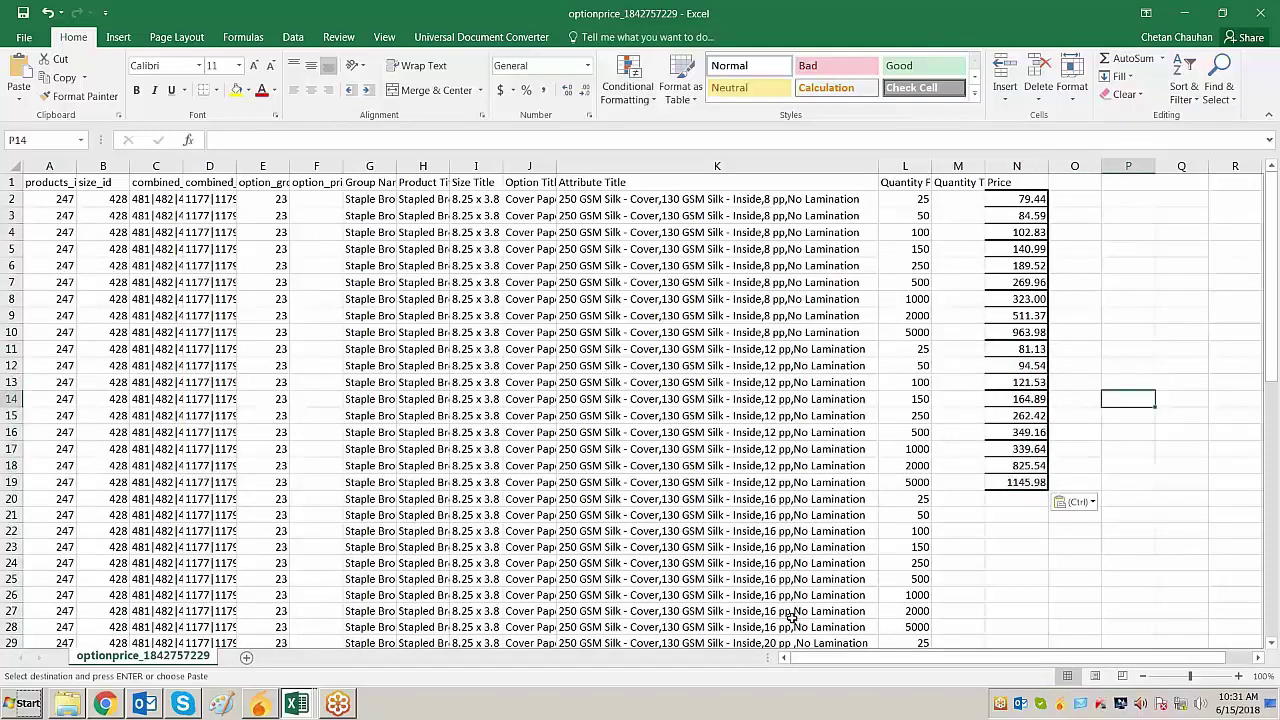
key("alt+Tab")
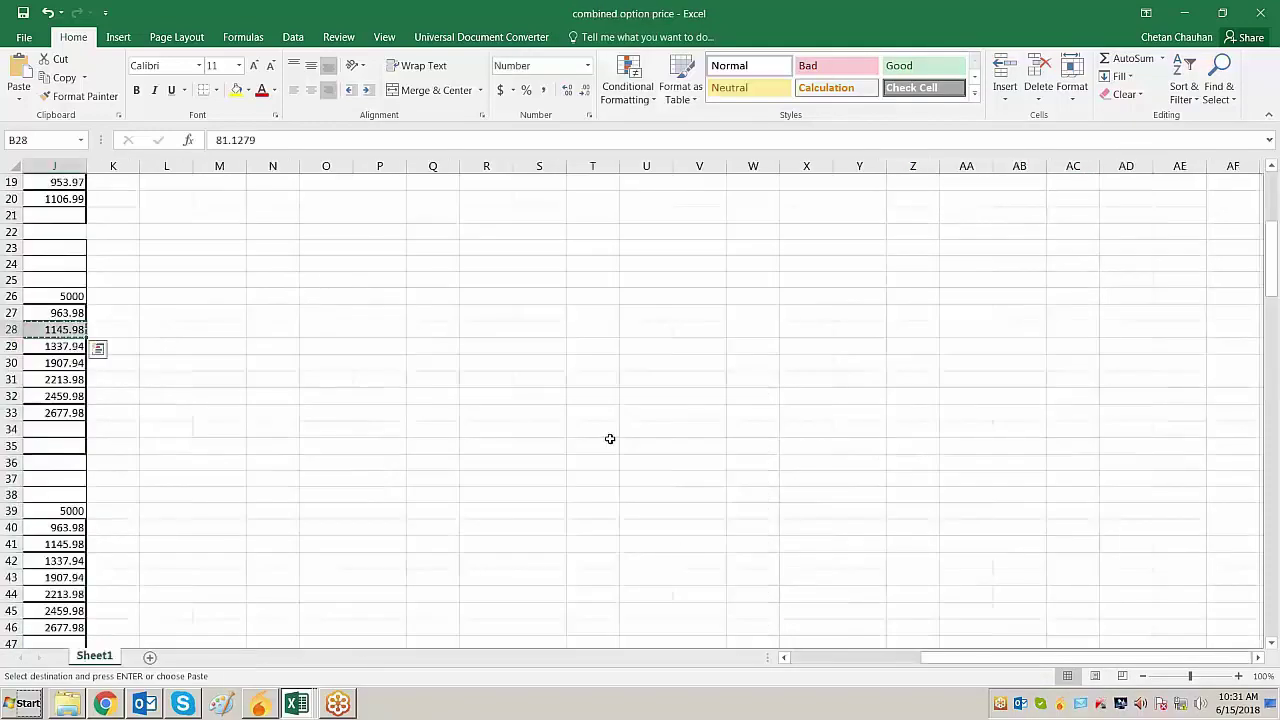
key("Escape")
key("Left")
key("Right")
key("Right")
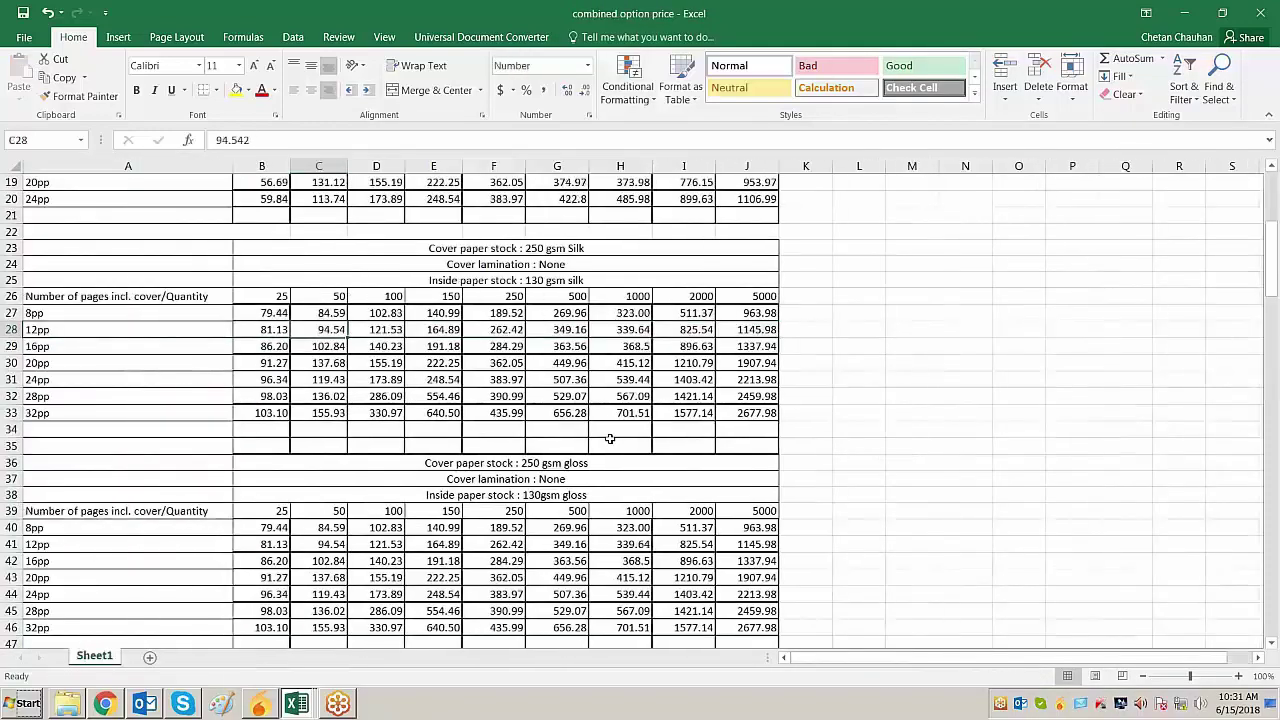
key("alt+Tab")
left_click(947, 520)
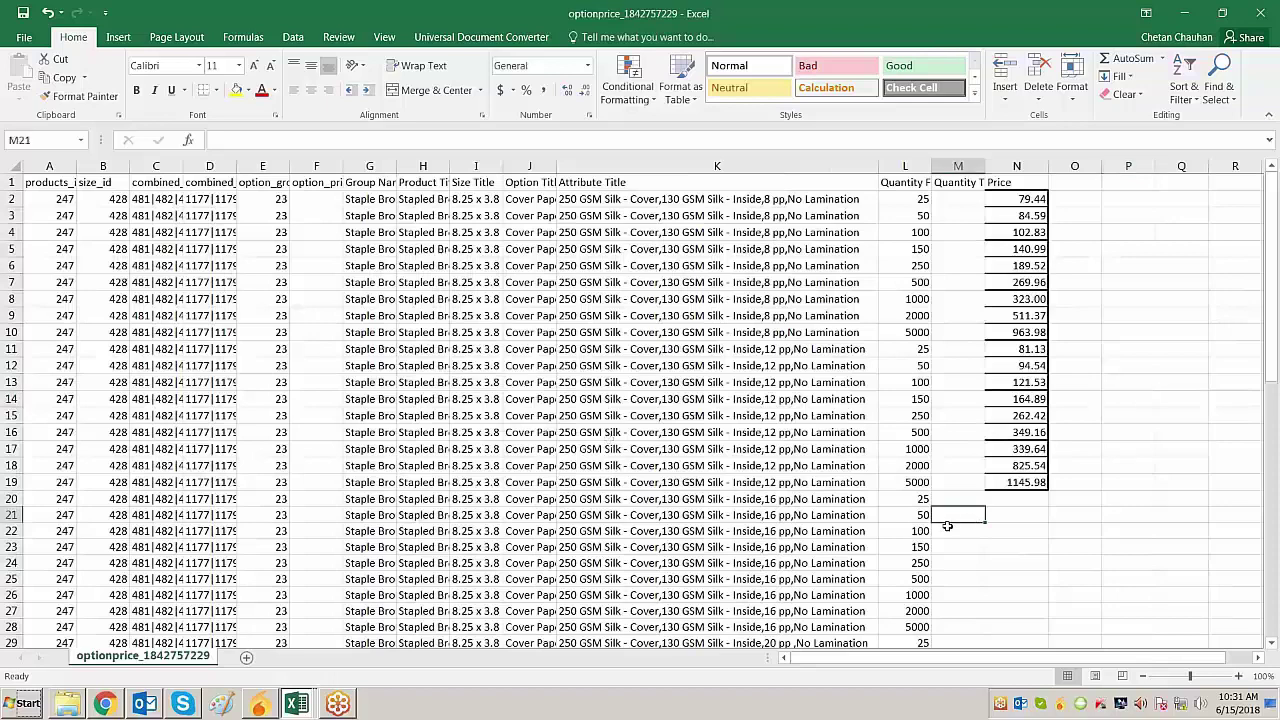
Switch to the Combined option price folder and look through the prepared CSV files for each cover stock and lamination
key("alt+Tab")
key("alt+Tab")
key("alt+Tab")
key("alt+Tab")
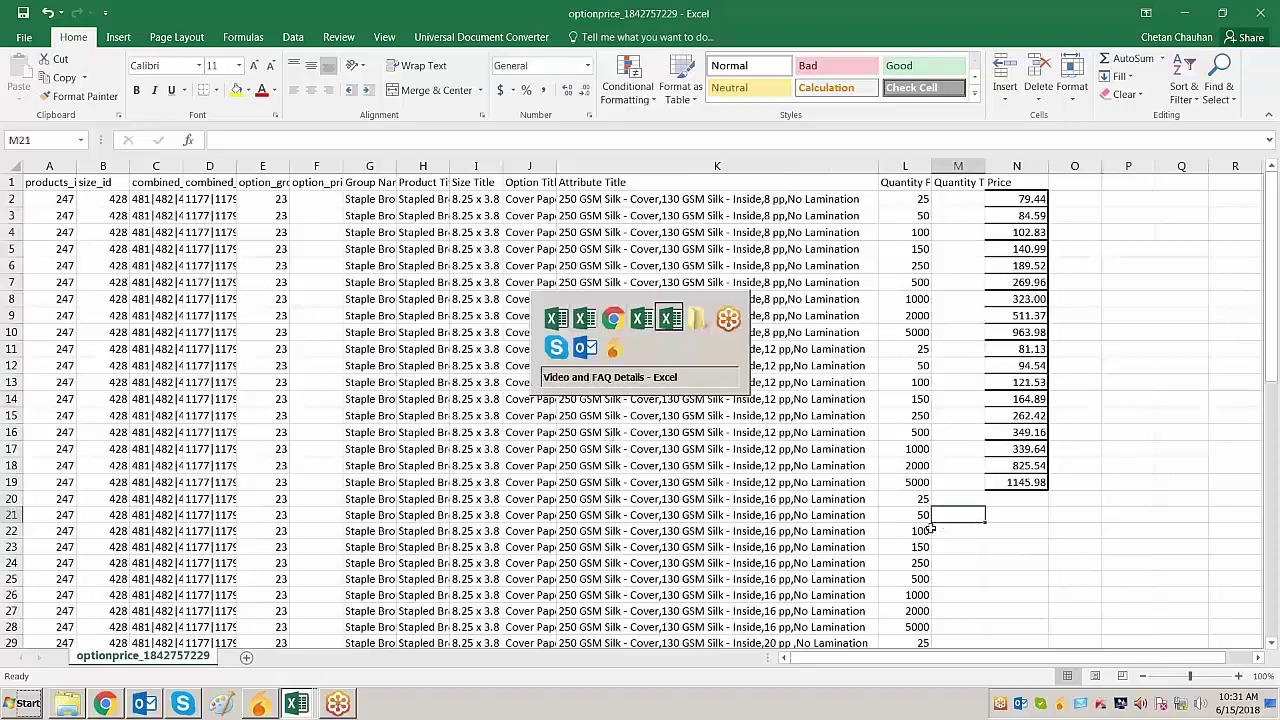
key("Up")
key("Up")
key("Up")
key("Up")
key("Up")
key("Up")
key("Up")
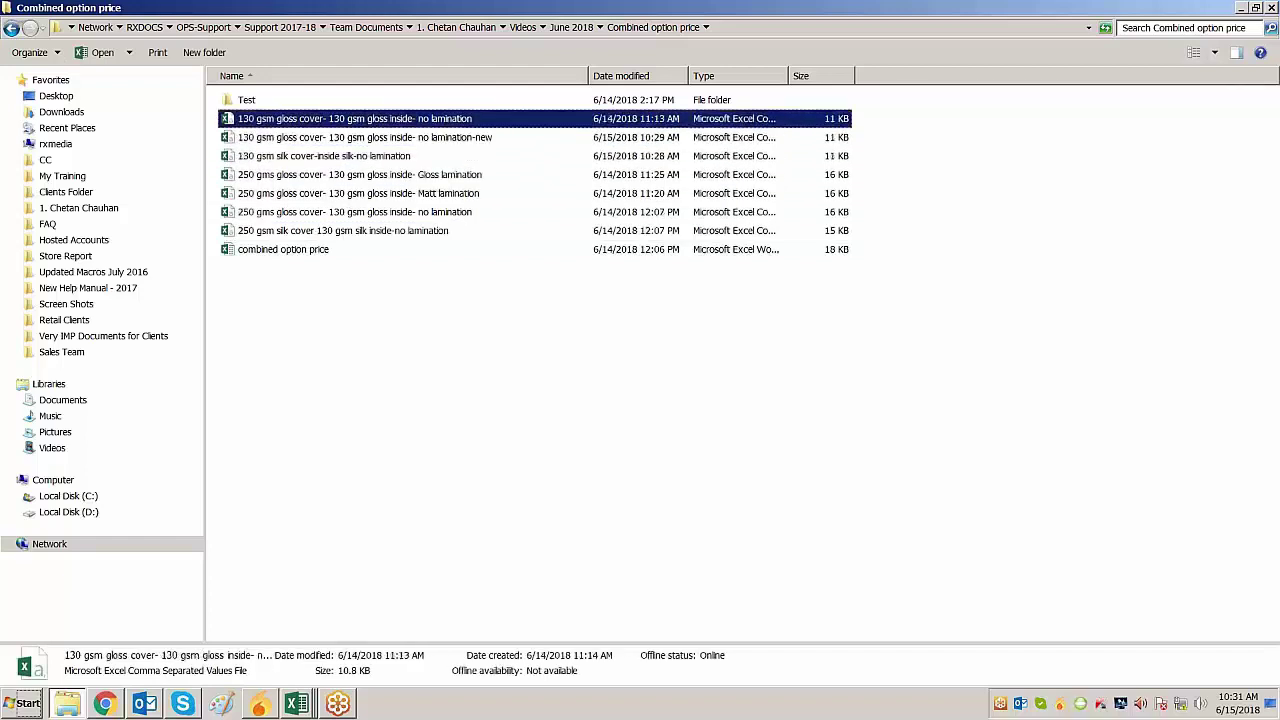
key("Down")
key("Down")
key("Down")
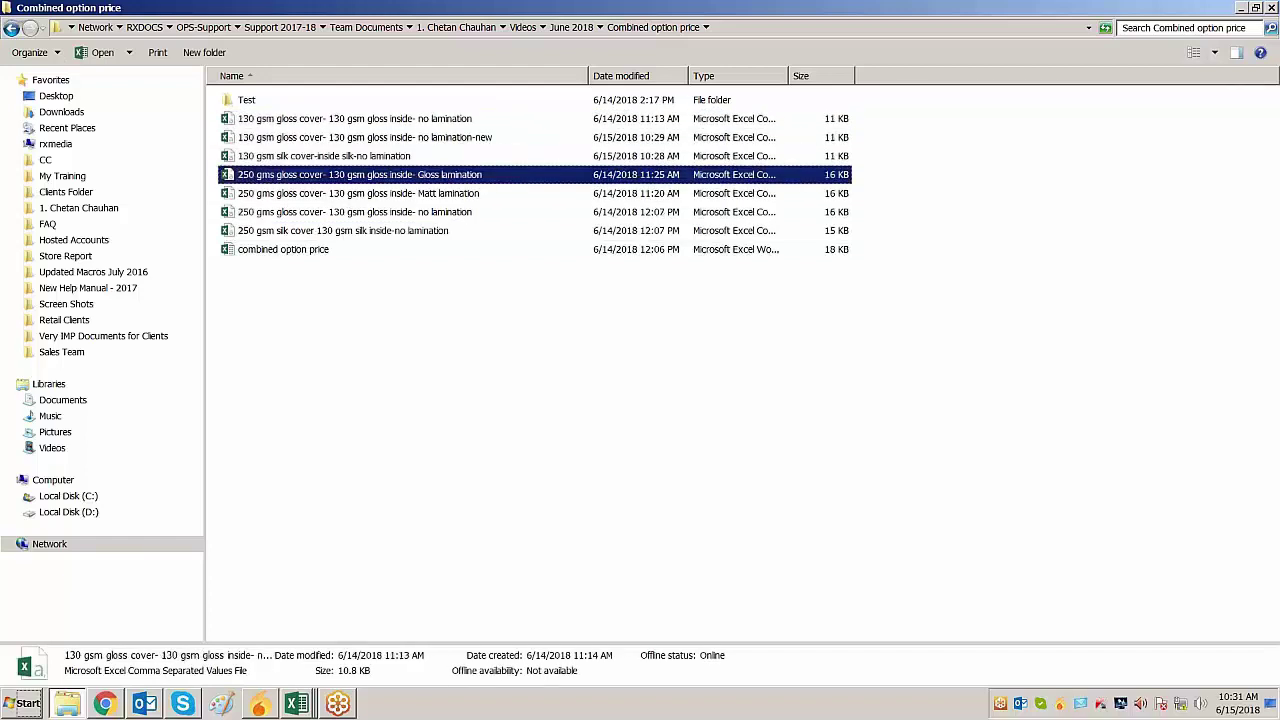
Switch to Chrome, reload the Stapled Brochures storefront page and check its pricing table and price calculator
key("alt+Tab")
key("alt+Tab")
key("alt+Tab")
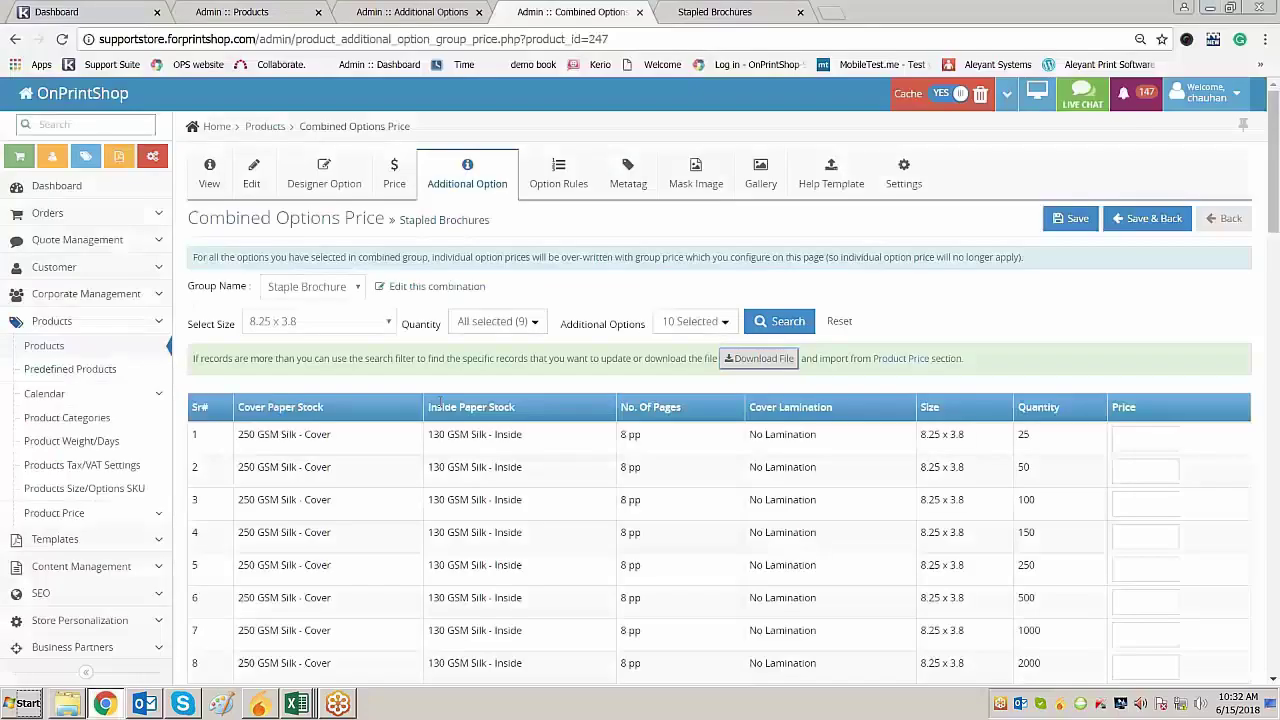
left_click(715, 13)
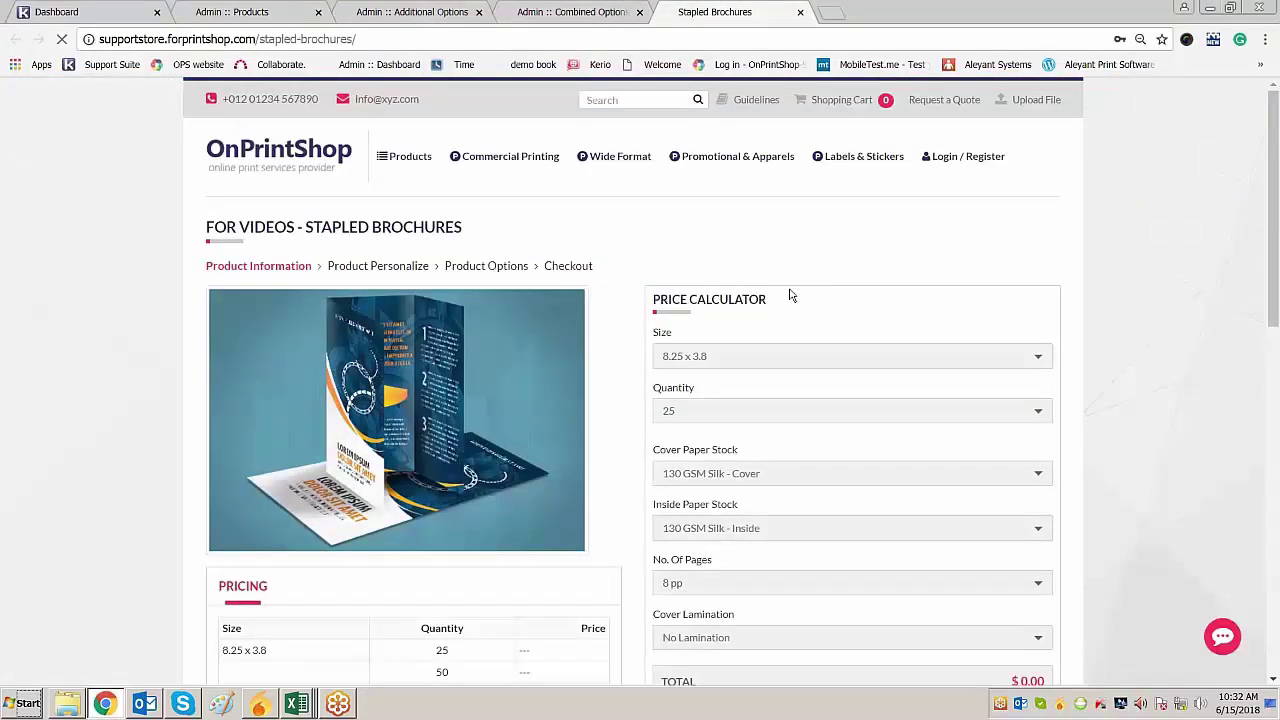
key("F5")
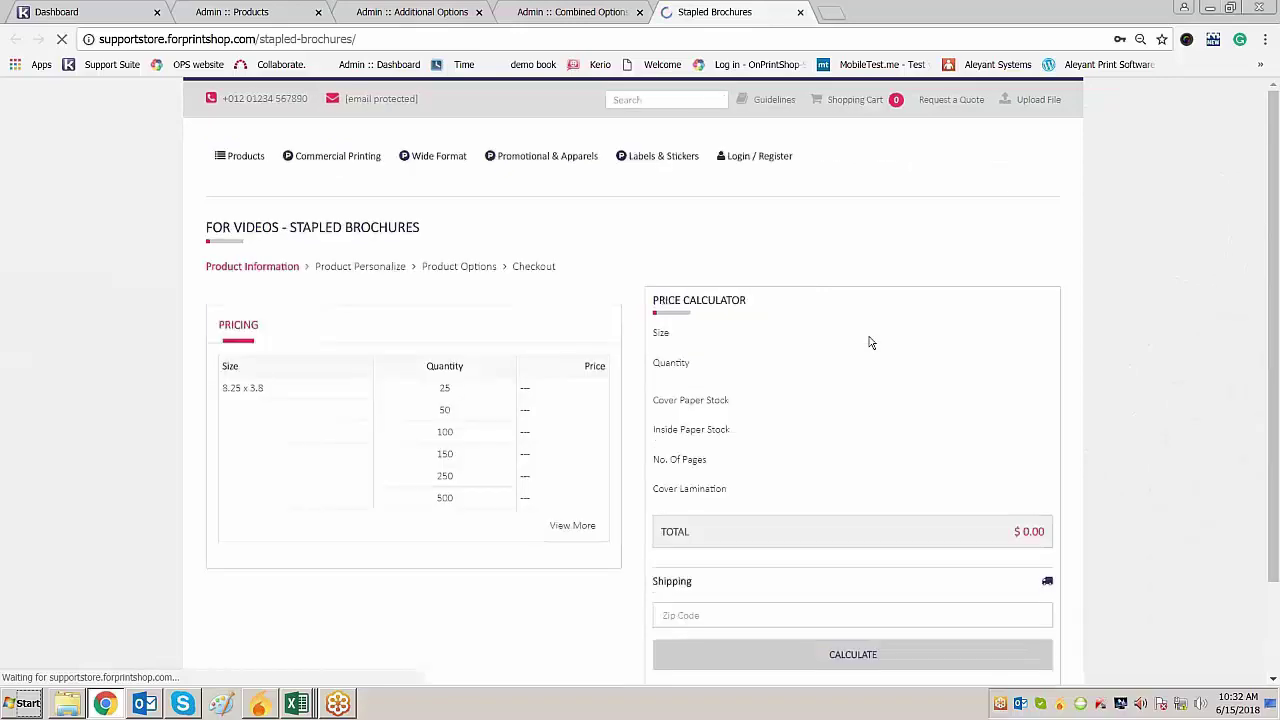
scroll(871, 343, "down", 3)
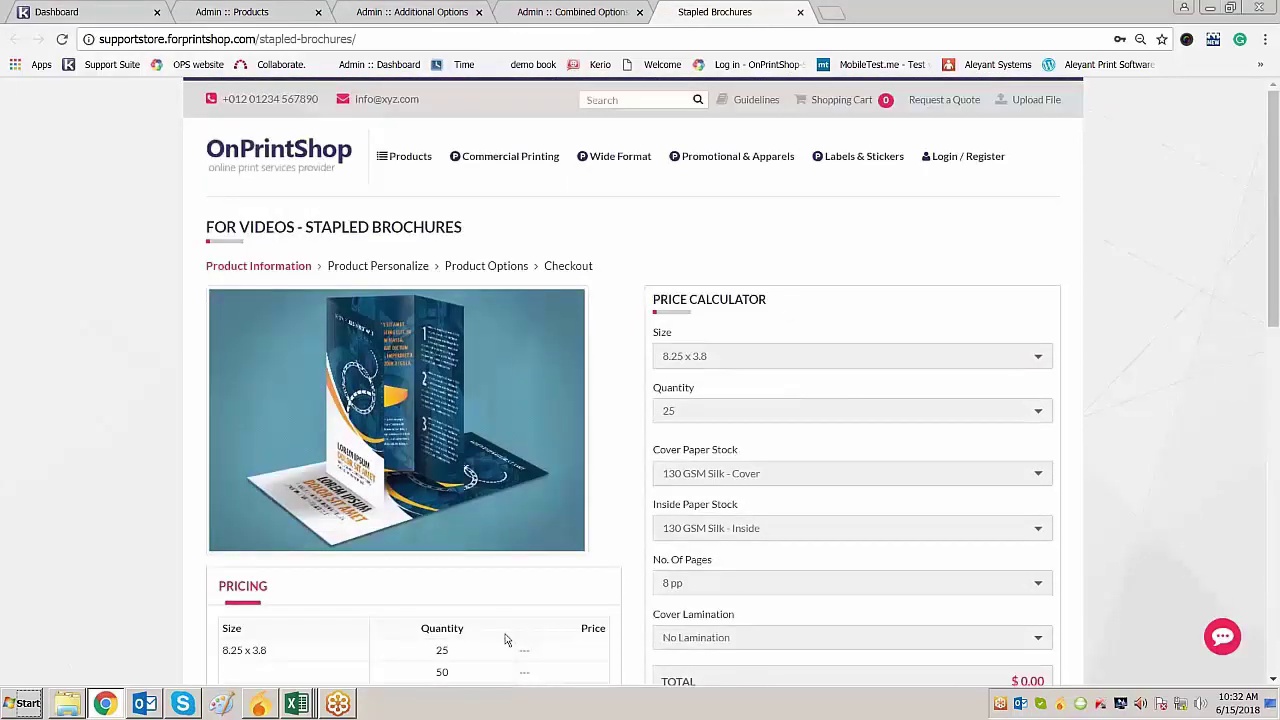
scroll(545, 568, "down", 2)
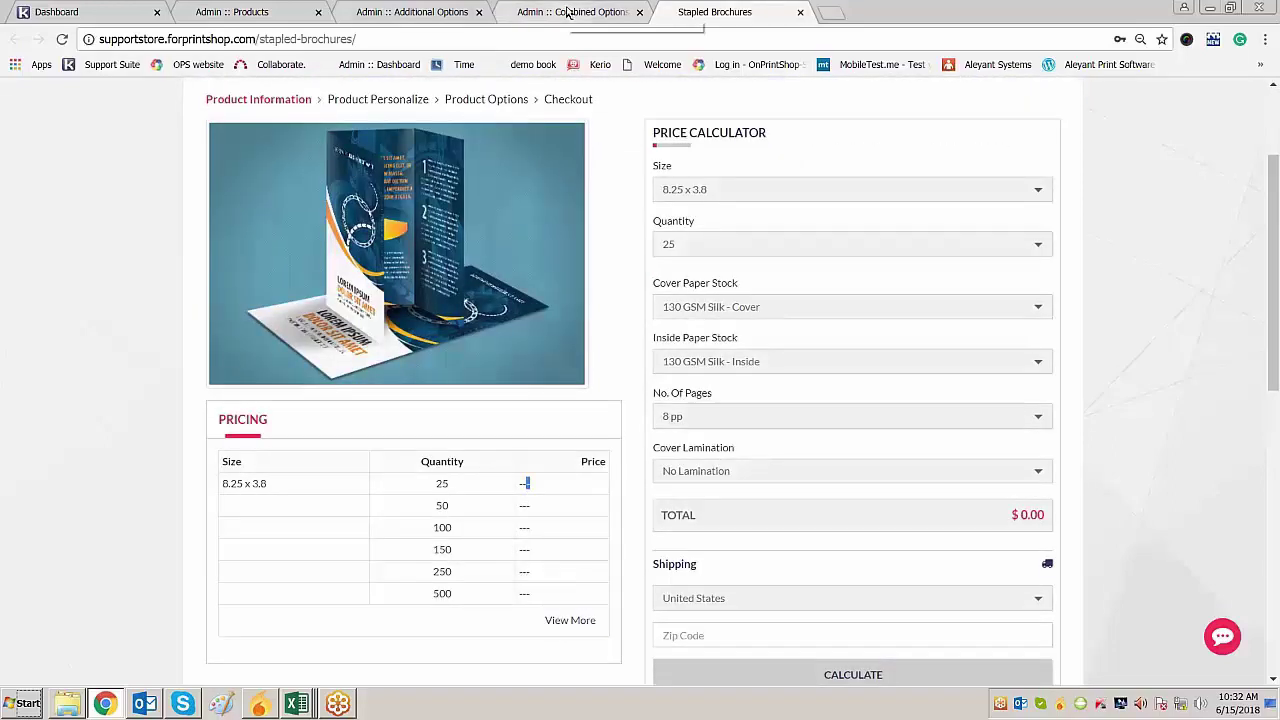
Return to the Combined Options Price page and read the note about importing the file from the Product Price section
left_click(413, 14)
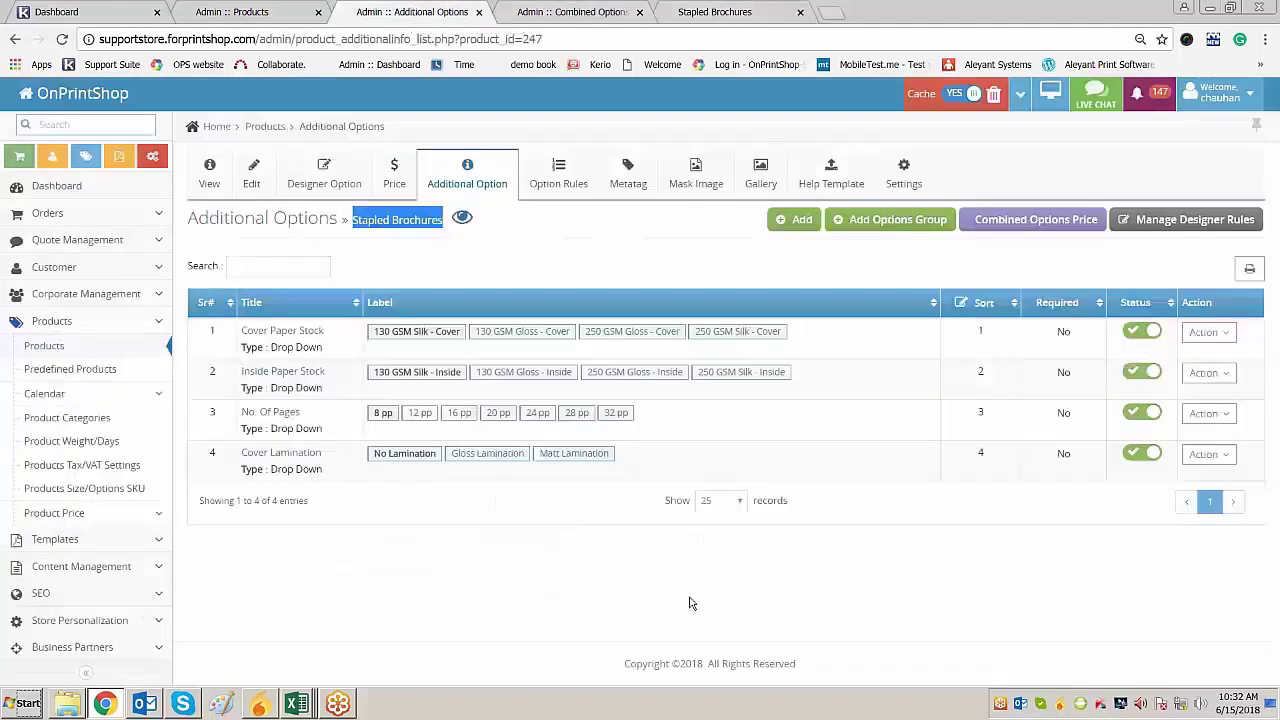
left_click(690, 603)
left_click(583, 14)
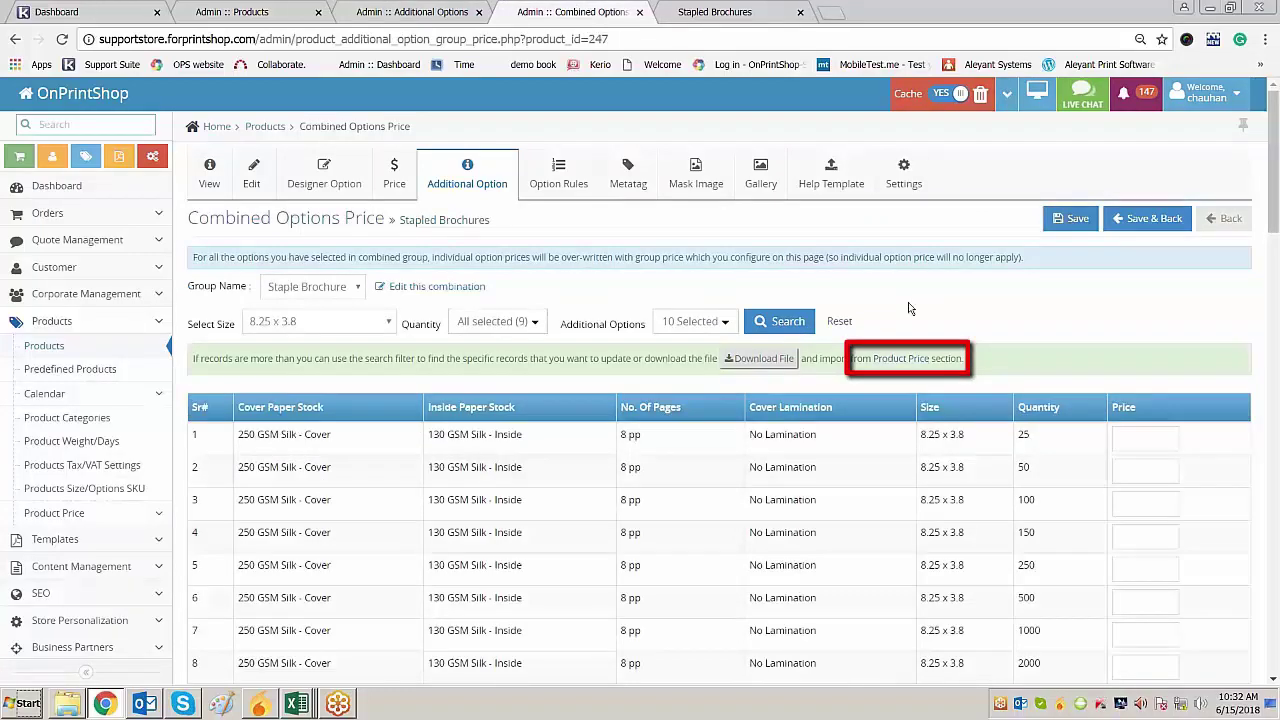
From the Additional Options page, open the Product Price - Excel page for importing modified prices
left_click(423, 14)
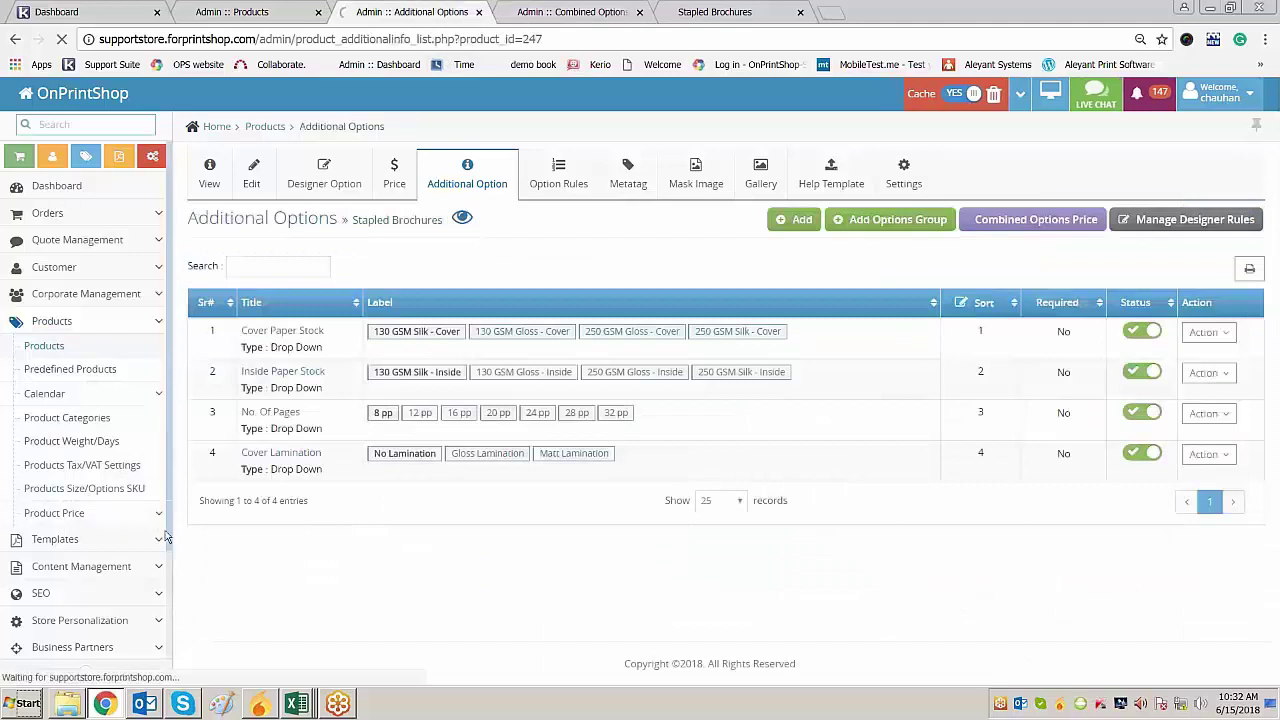
left_click(95, 513)
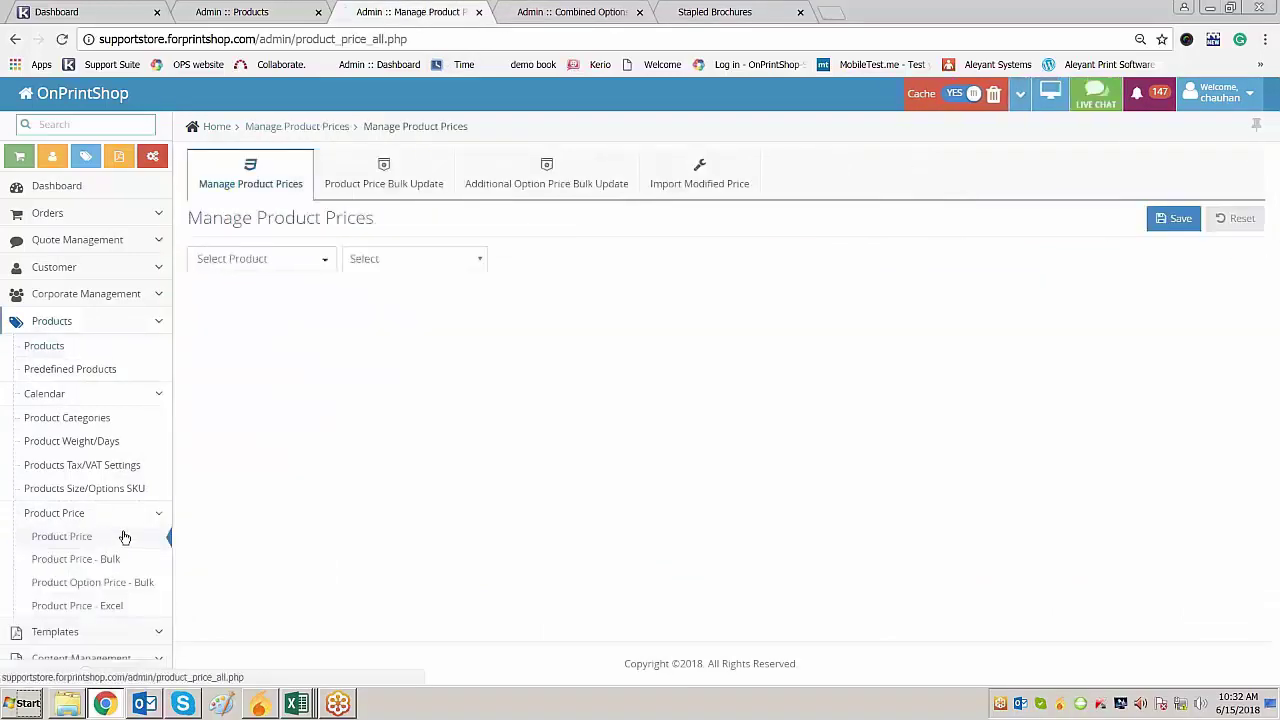
scroll(123, 534, "down", 2)
left_click(118, 478)
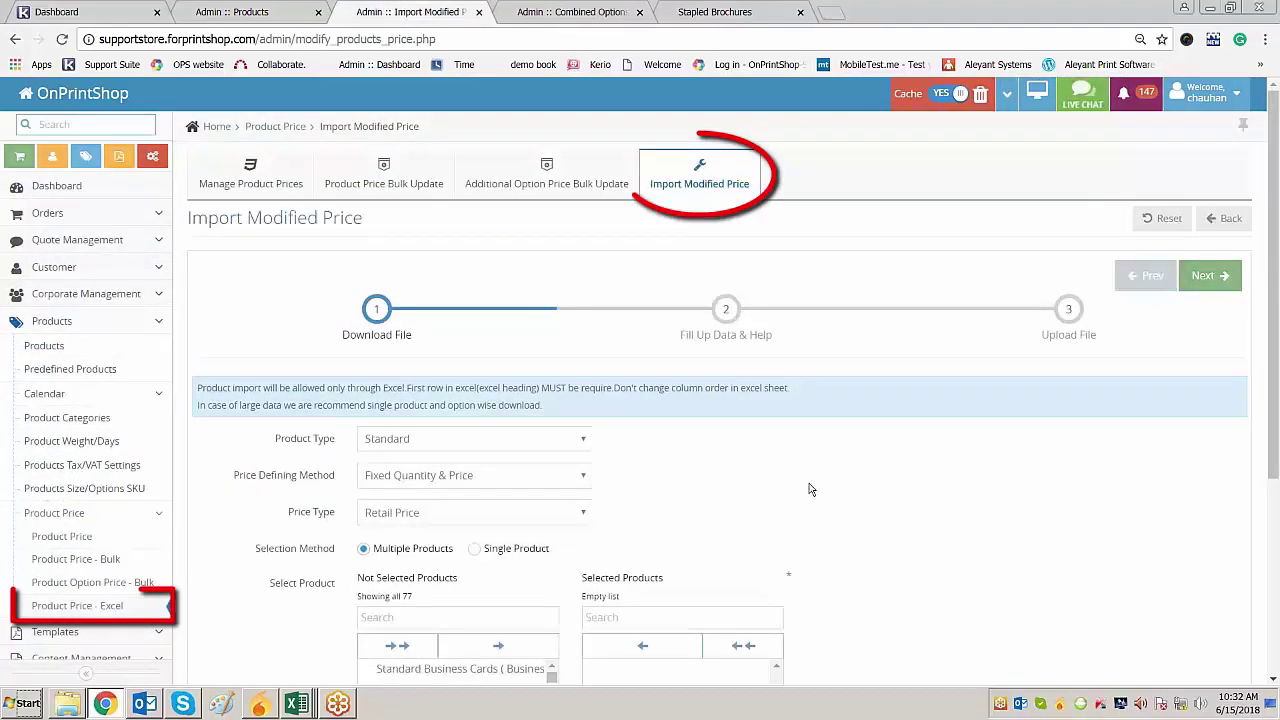
Review the Download File settings and advance the Import Modified Price wizard to the Upload File stage
scroll(870, 470, "down", 2)
scroll(931, 447, "down", 2)
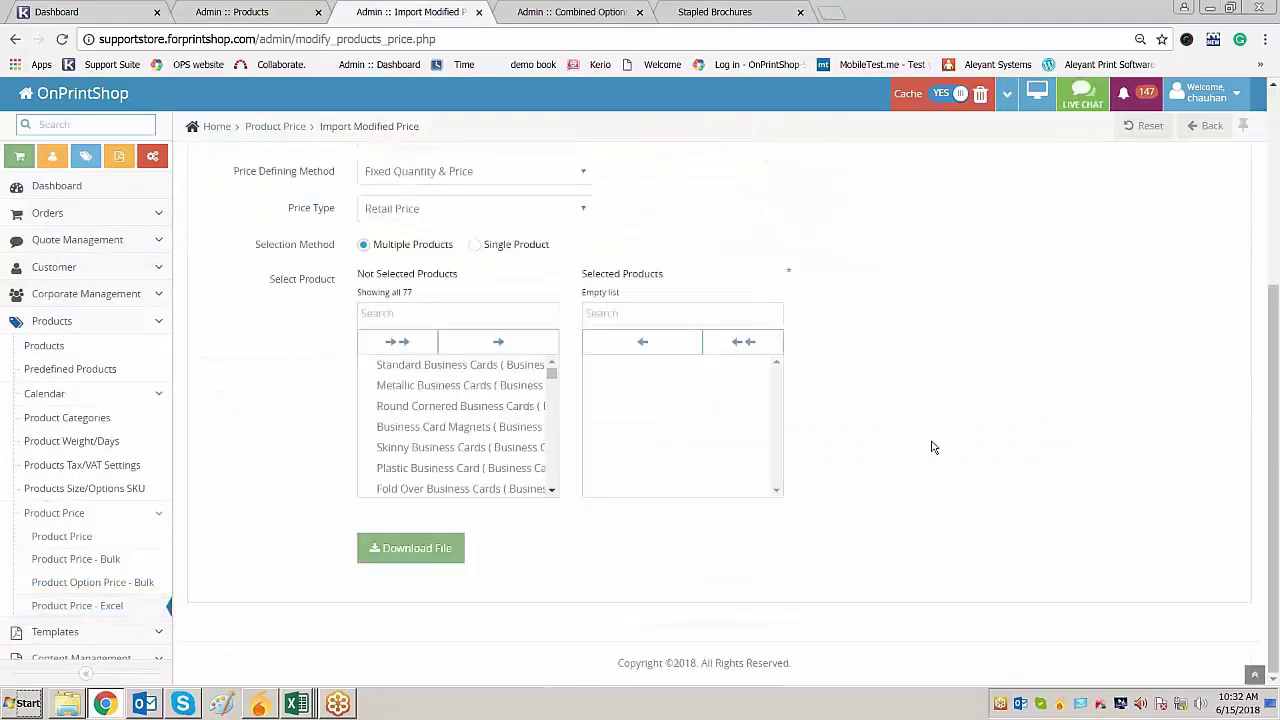
scroll(931, 447, "up", 4)
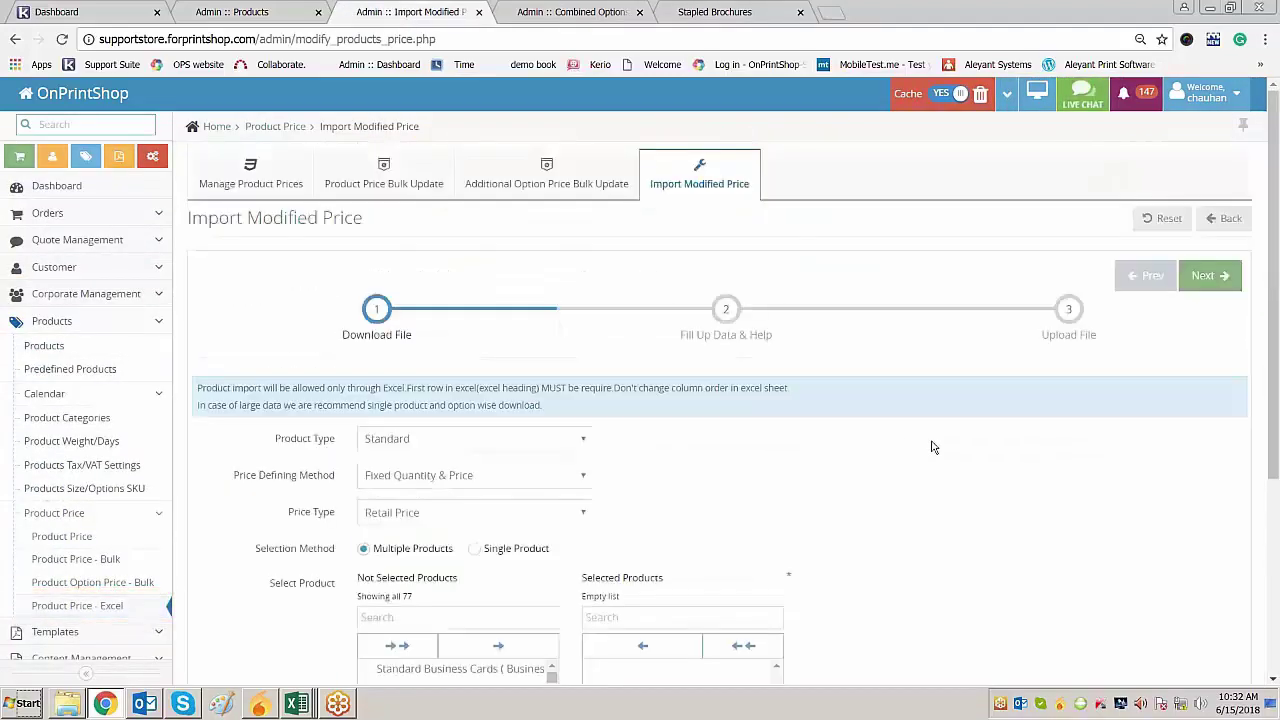
left_click(1210, 277)
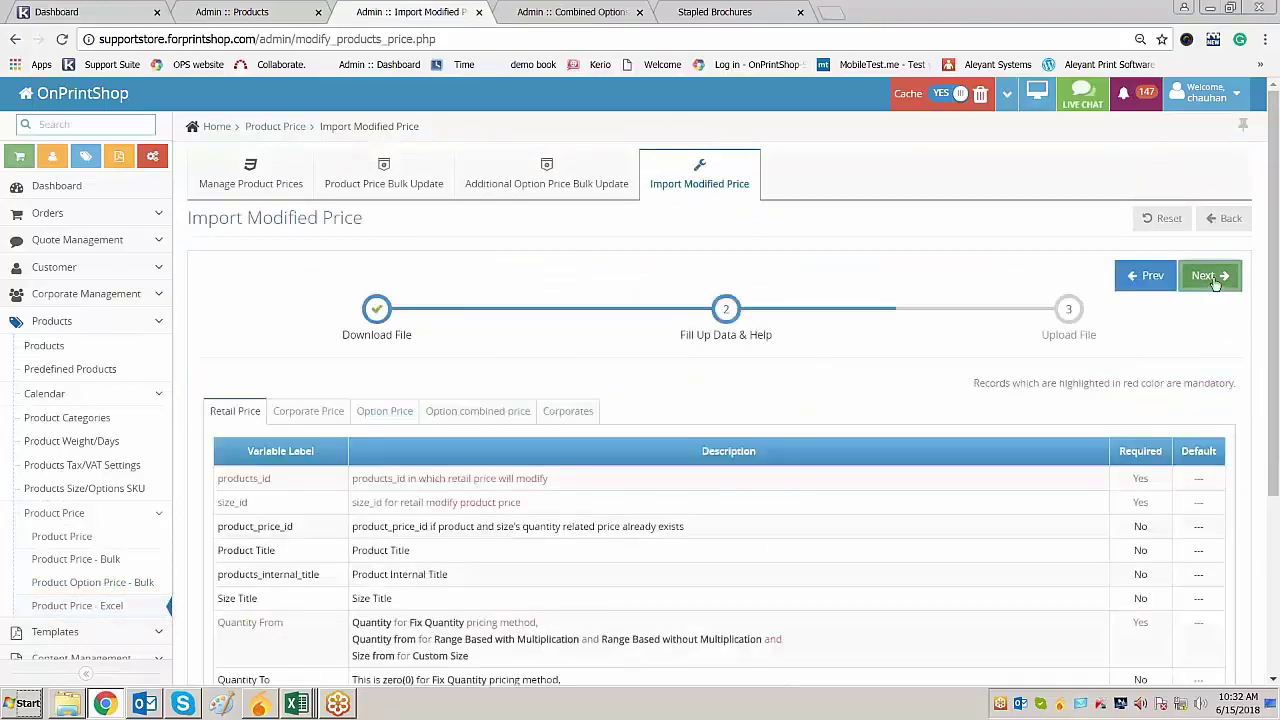
left_click(1210, 277)
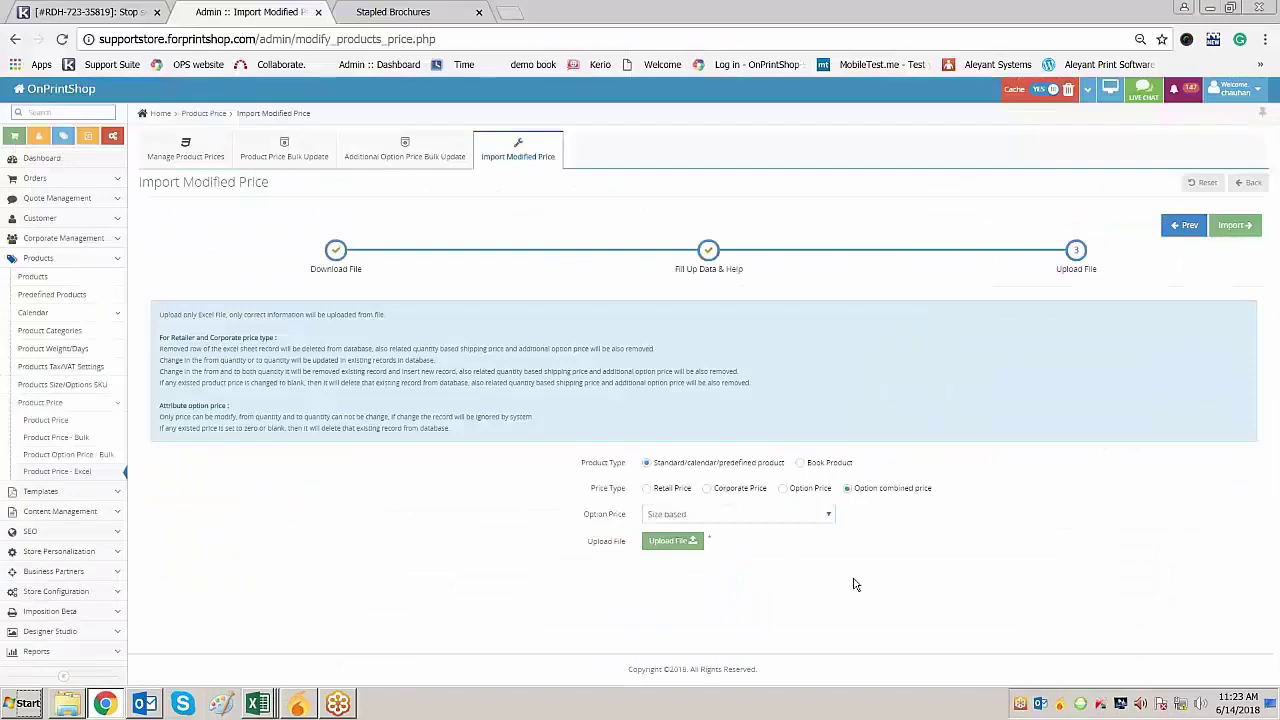
Upload the price file "130 gsm gloss cover- 130 gsm gloss inside- no lamination" from the Combined option price folder under June 2018
left_click(666, 540)
double_click(286, 417)
key("Down")
key("Down")
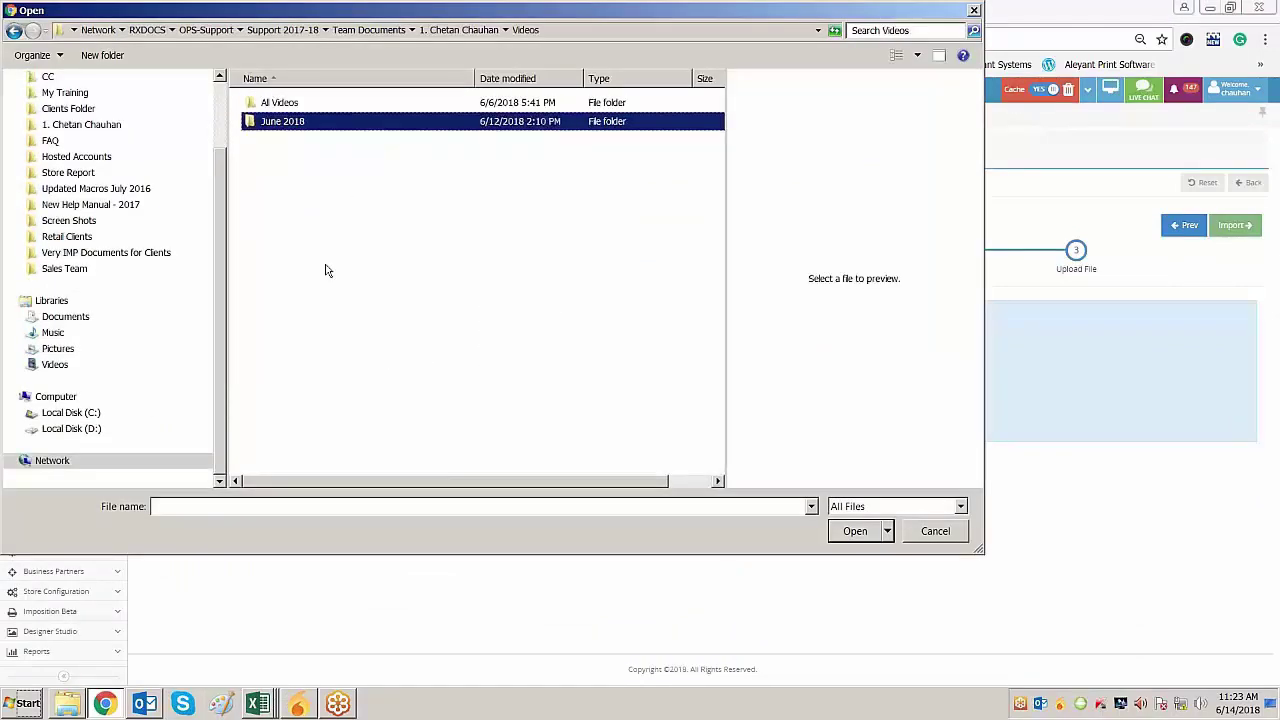
key("Return")
key("Return")
key("Down")
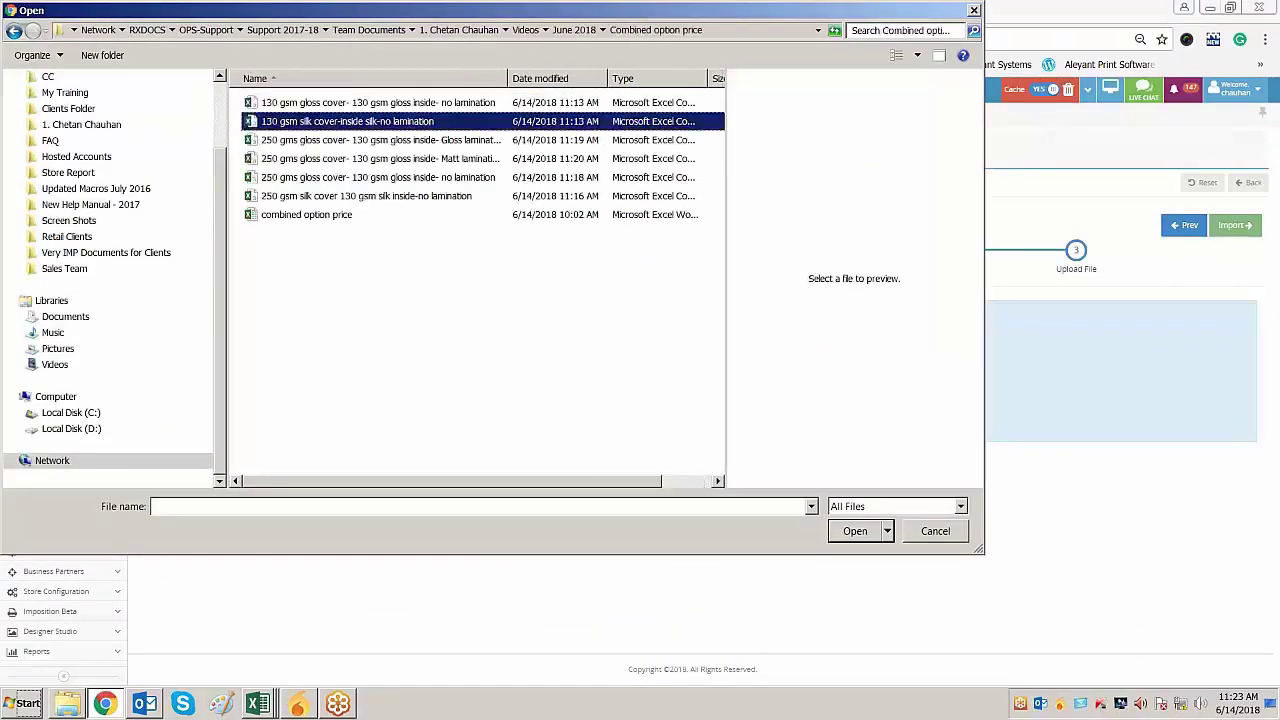
key("Up")
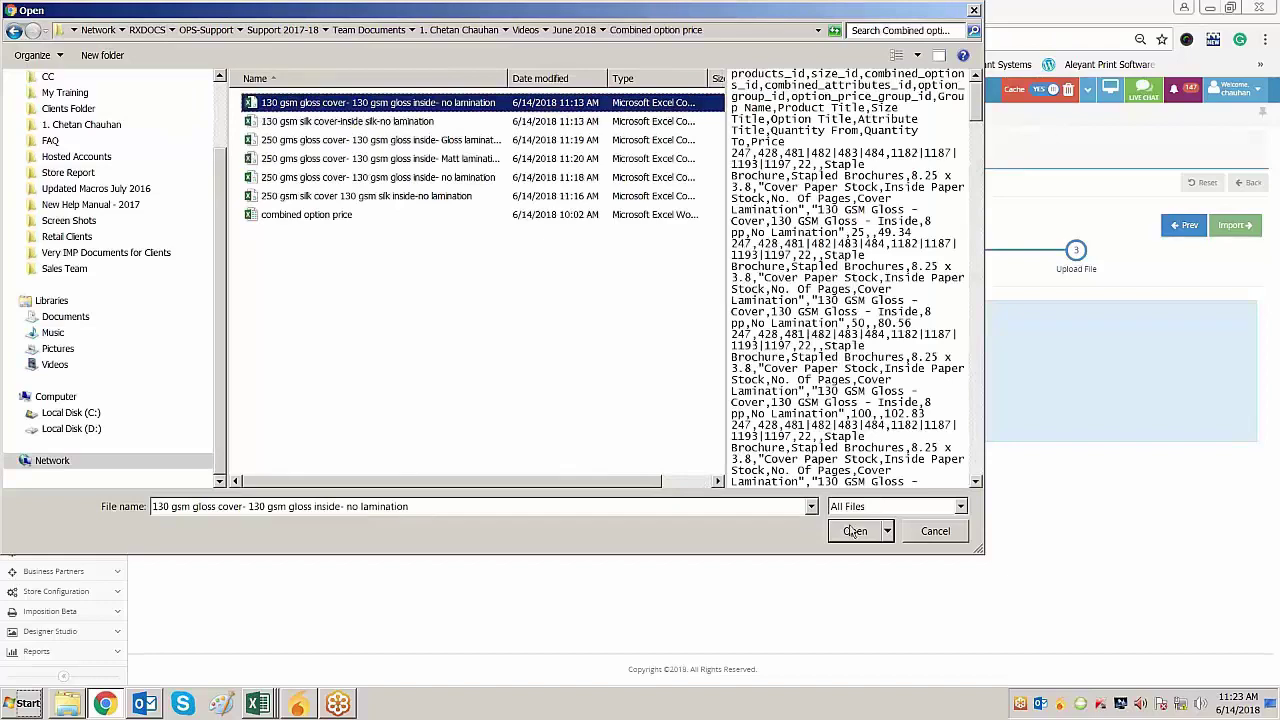
left_click(855, 531)
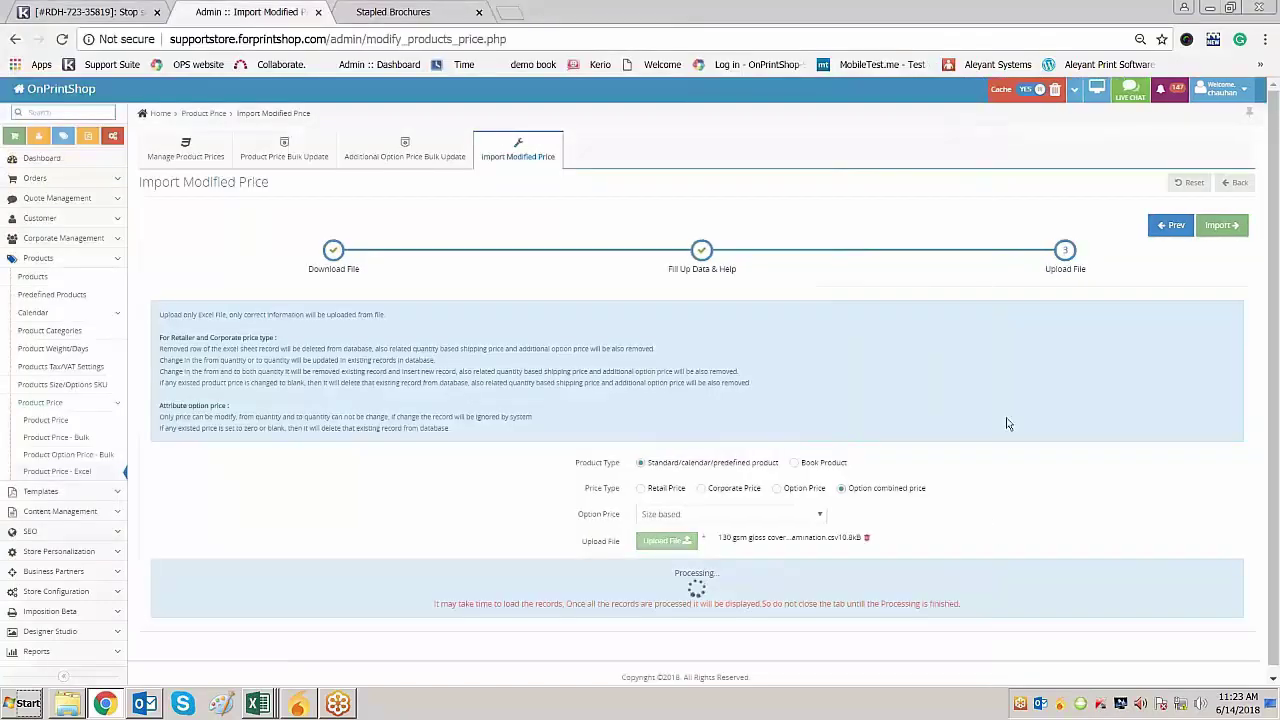
Review the imported data summary and import the uploaded 130 gsm gloss prices, confirming the import
scroll(1006, 423, "down", 2)
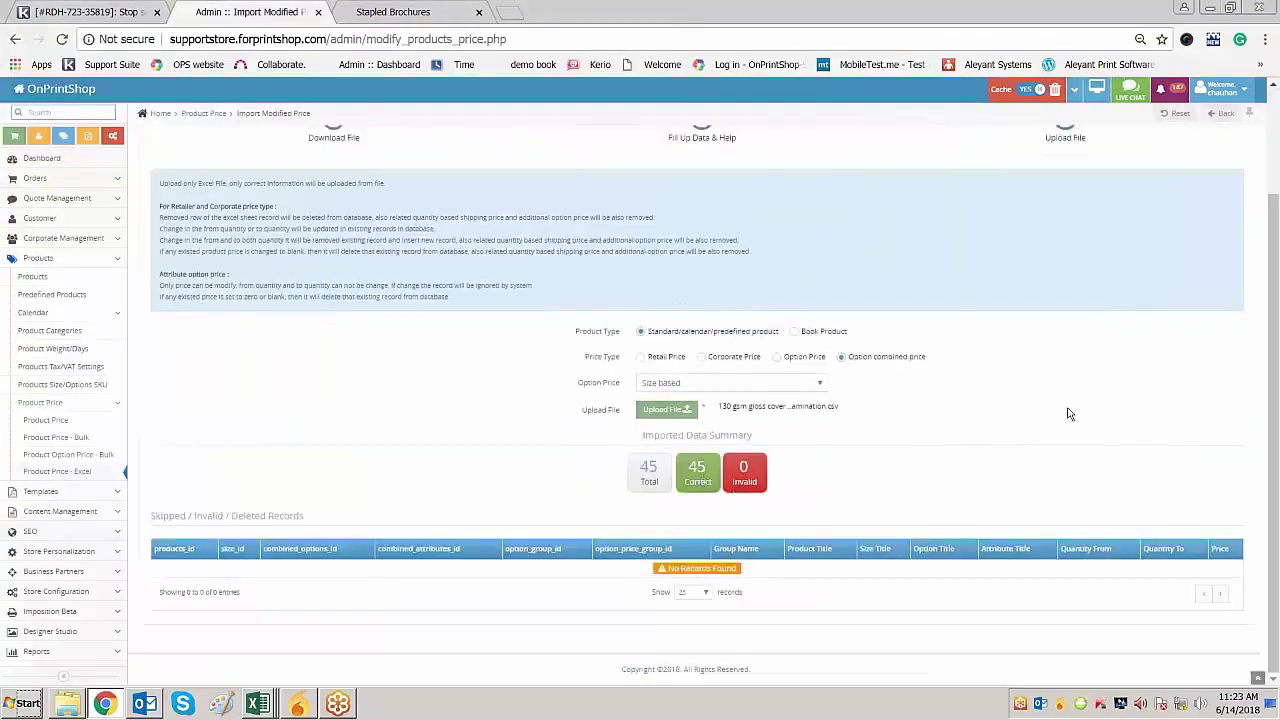
scroll(1069, 411, "up", 2)
left_click(1224, 226)
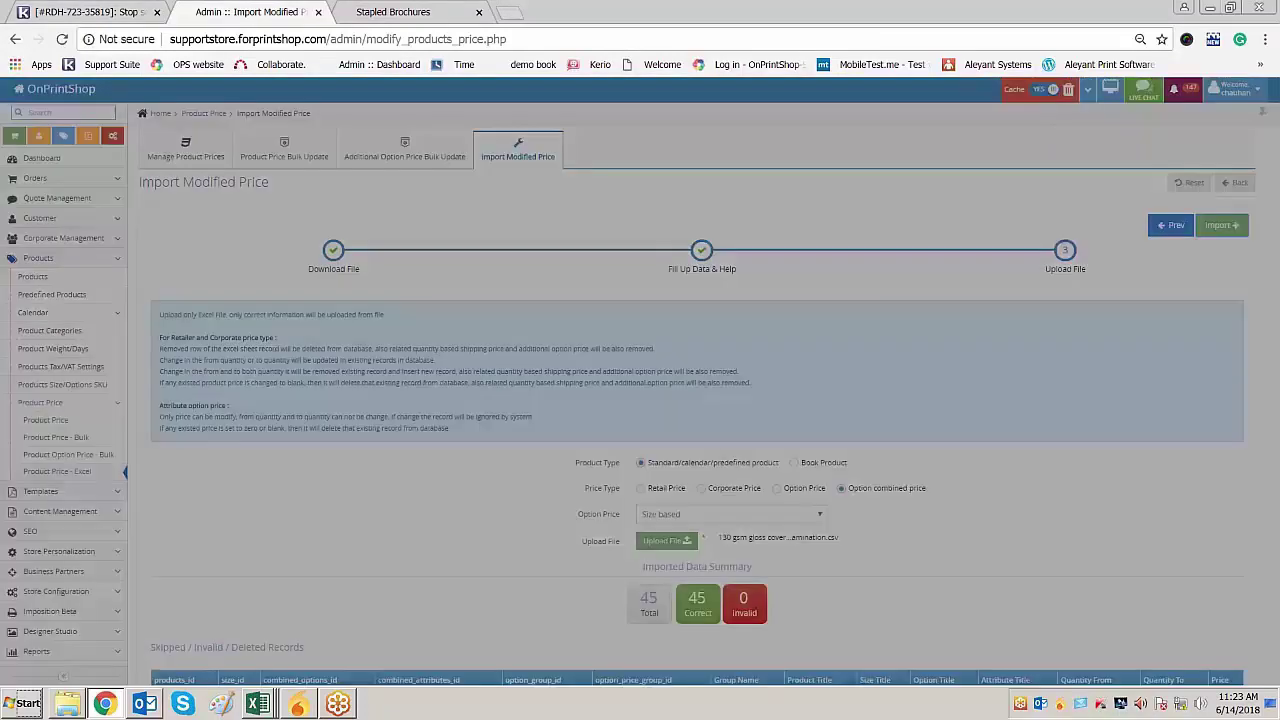
left_click(738, 135)
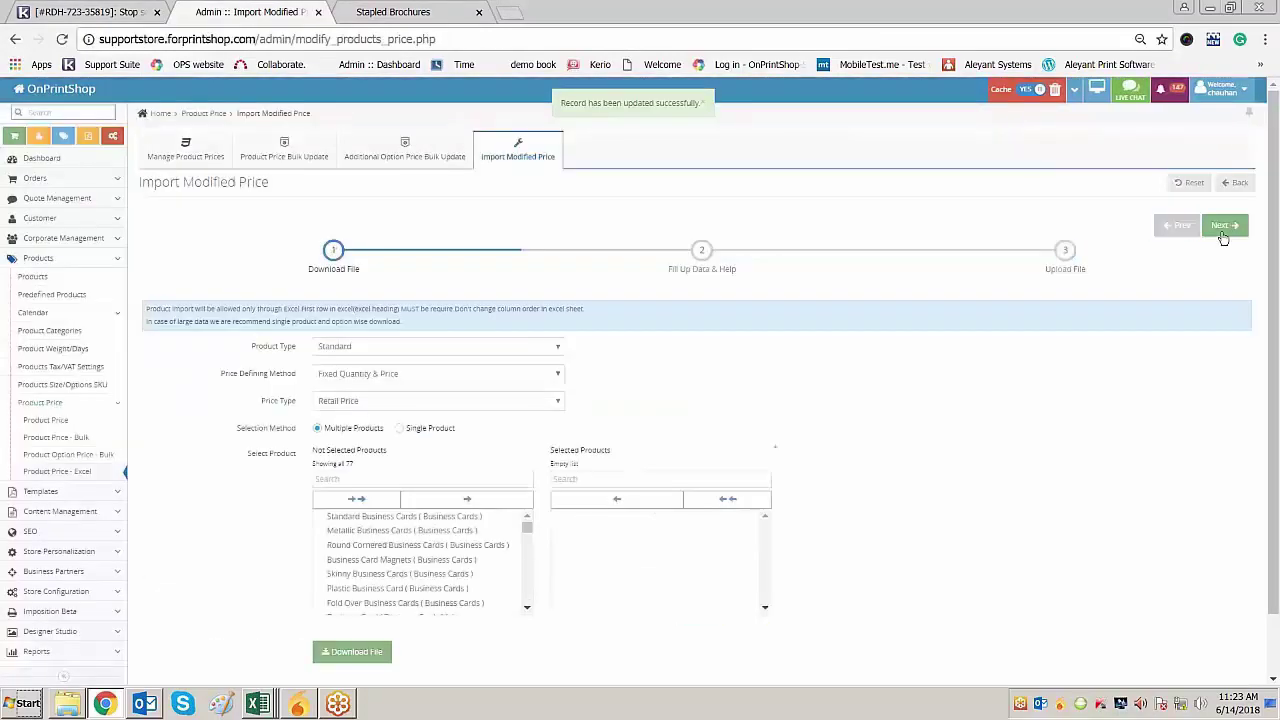
Import the "130 gsm silk cover-inside silk-no lamination" file as a size-based option combined price
left_click(1224, 226)
left_click(1224, 226)
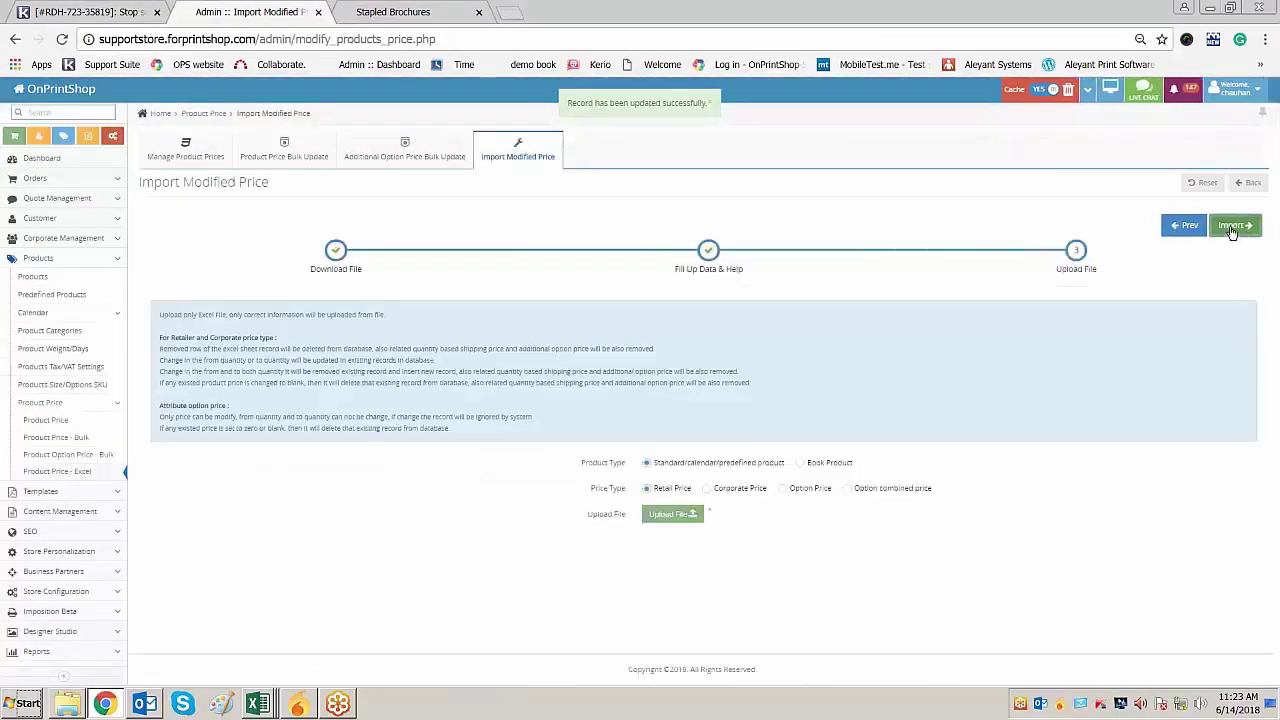
left_click(847, 488)
left_click(752, 516)
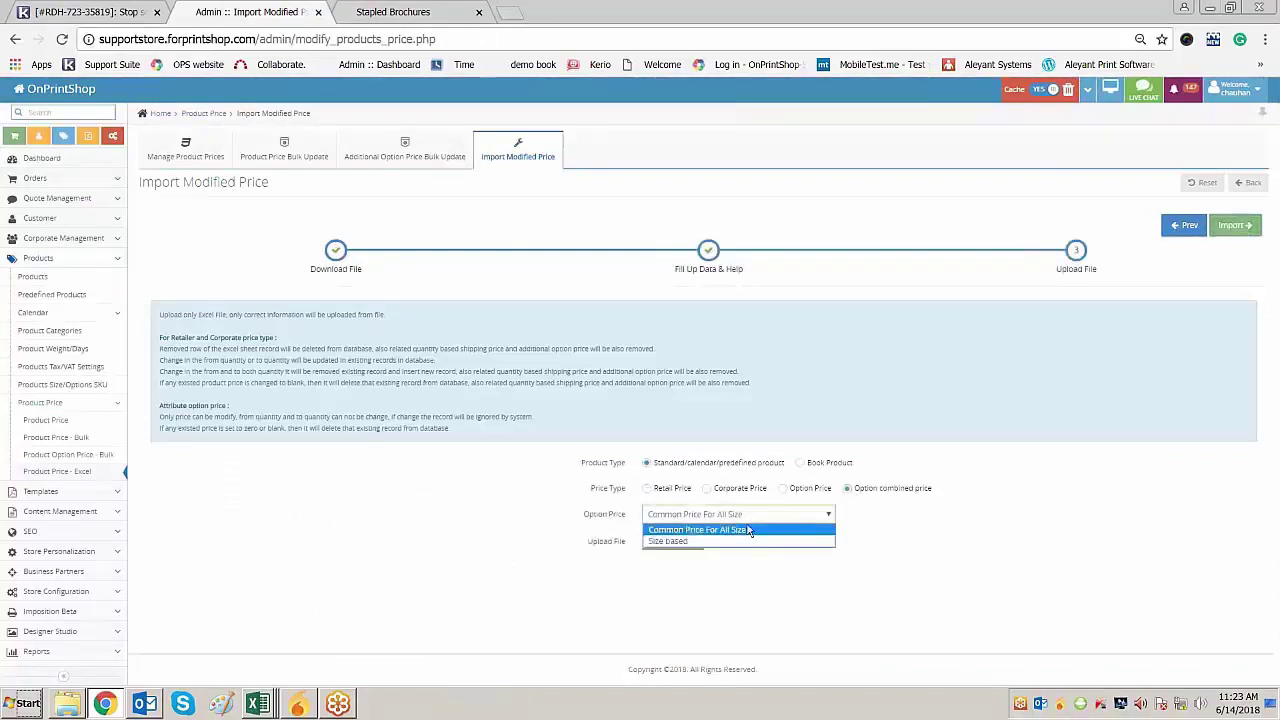
left_click(743, 541)
left_click(675, 541)
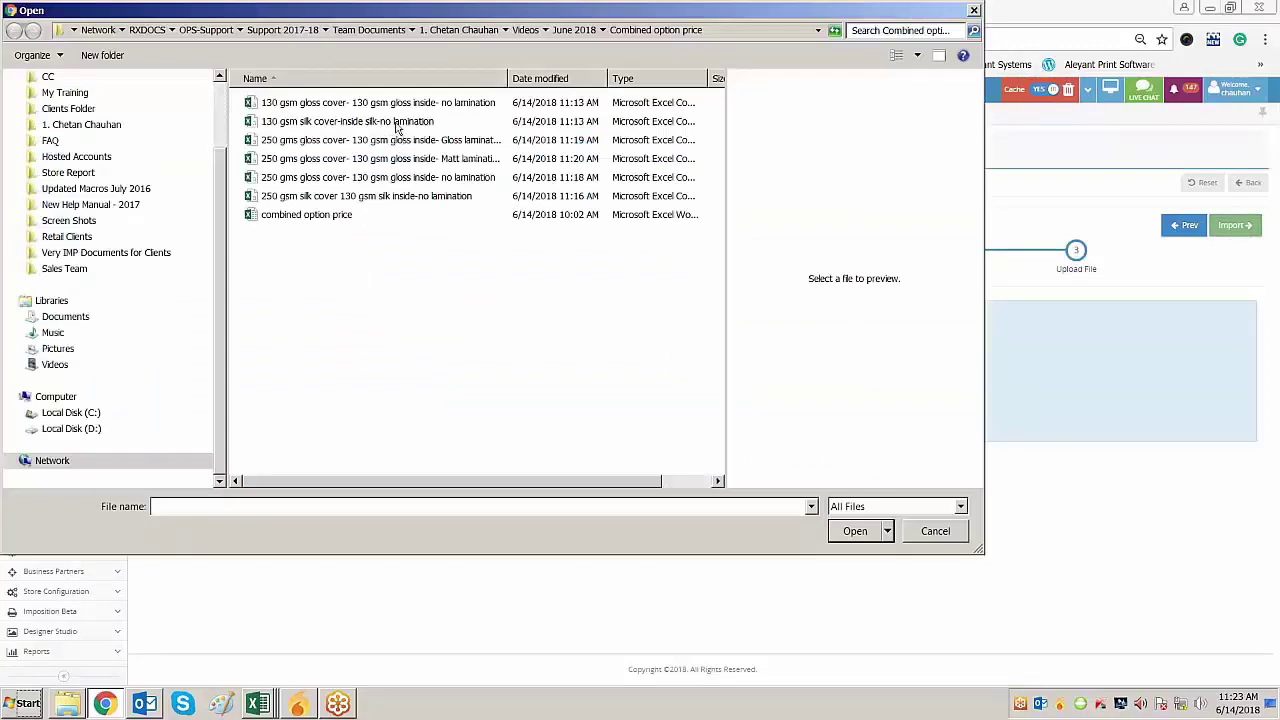
double_click(397, 126)
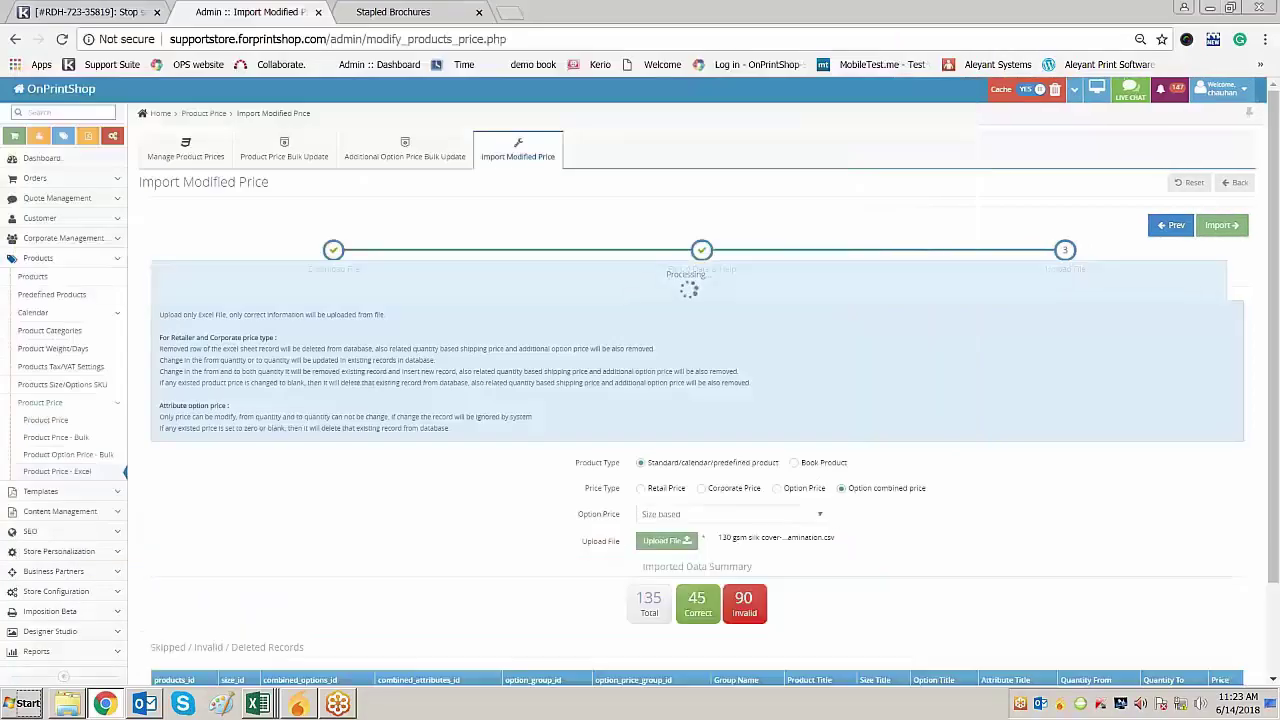
left_click(1222, 225)
left_click(738, 140)
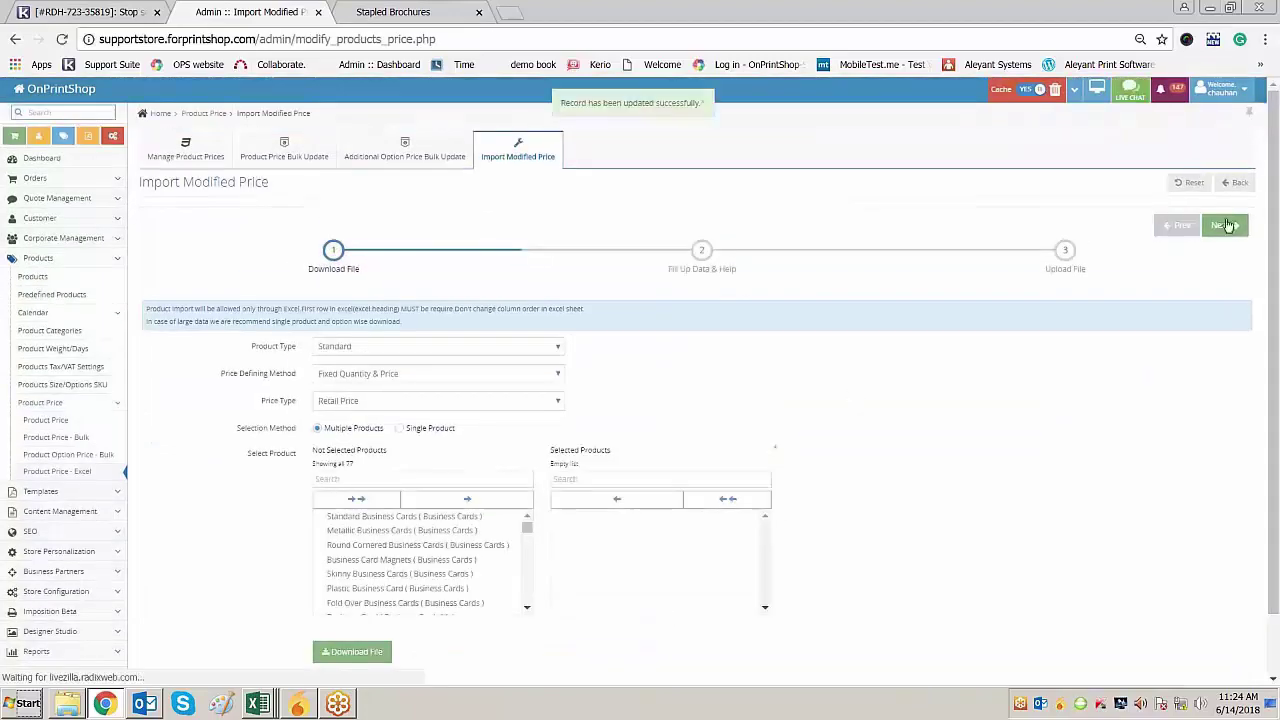
Import the Gloss lamination file for 250 gms gloss cover and 130 gsm gloss inside as a size-based option combined price
left_click(1226, 225)
left_click(1228, 228)
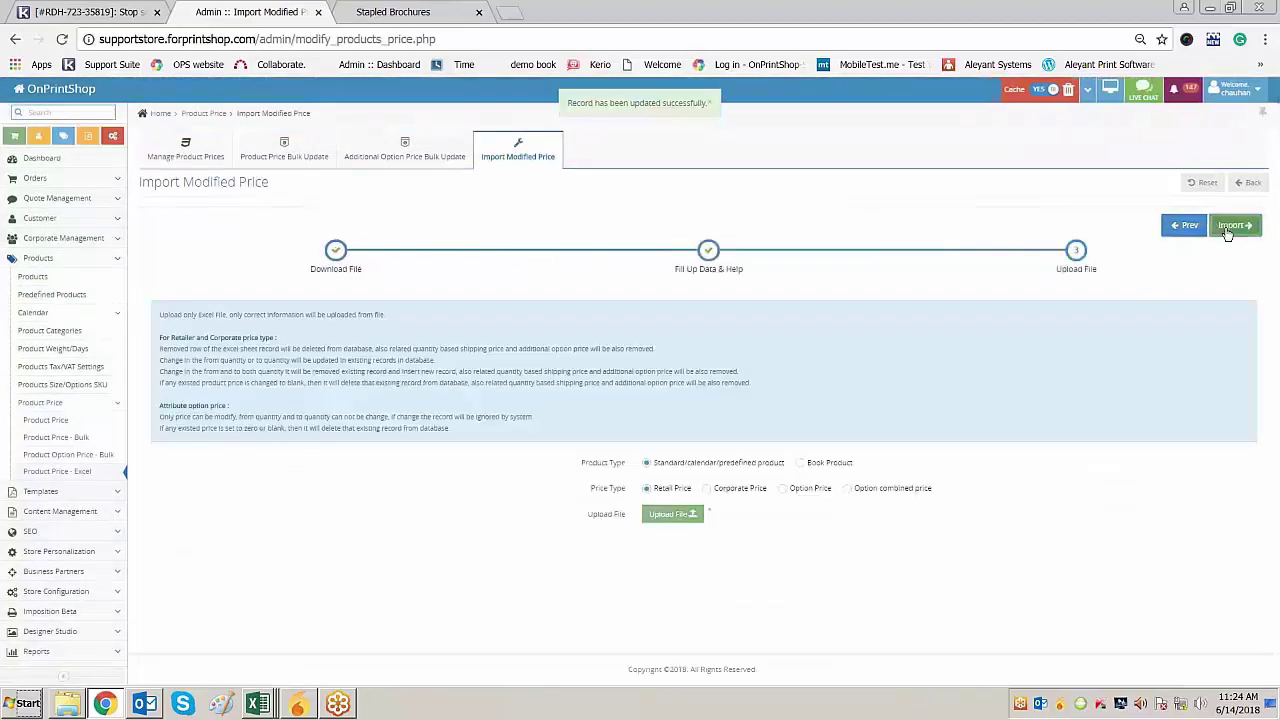
left_click(849, 488)
left_click(797, 515)
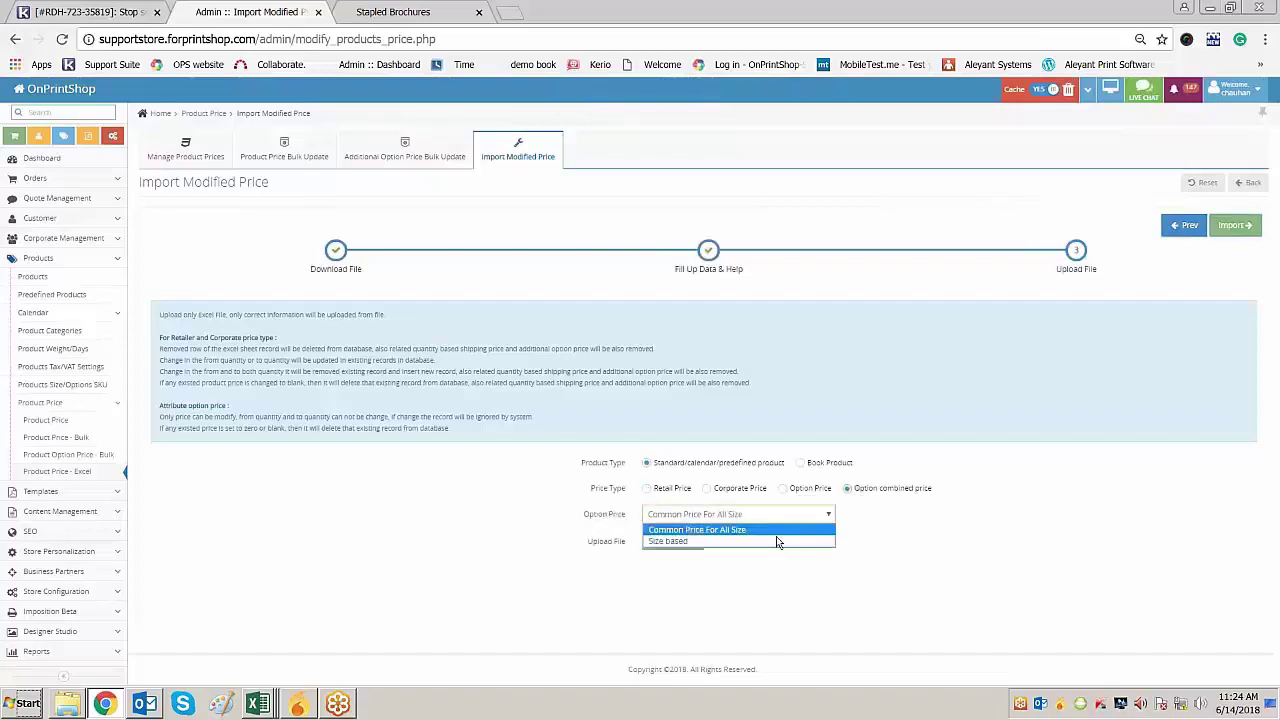
left_click(778, 541)
left_click(672, 541)
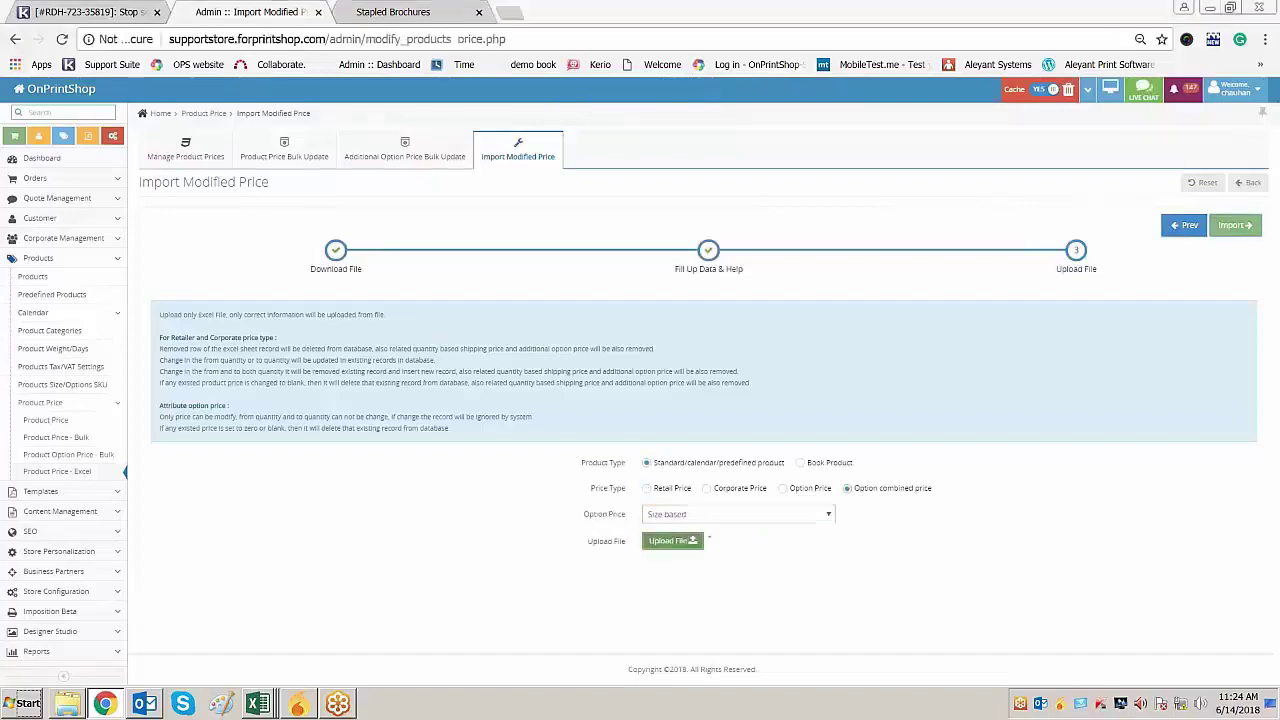
double_click(362, 143)
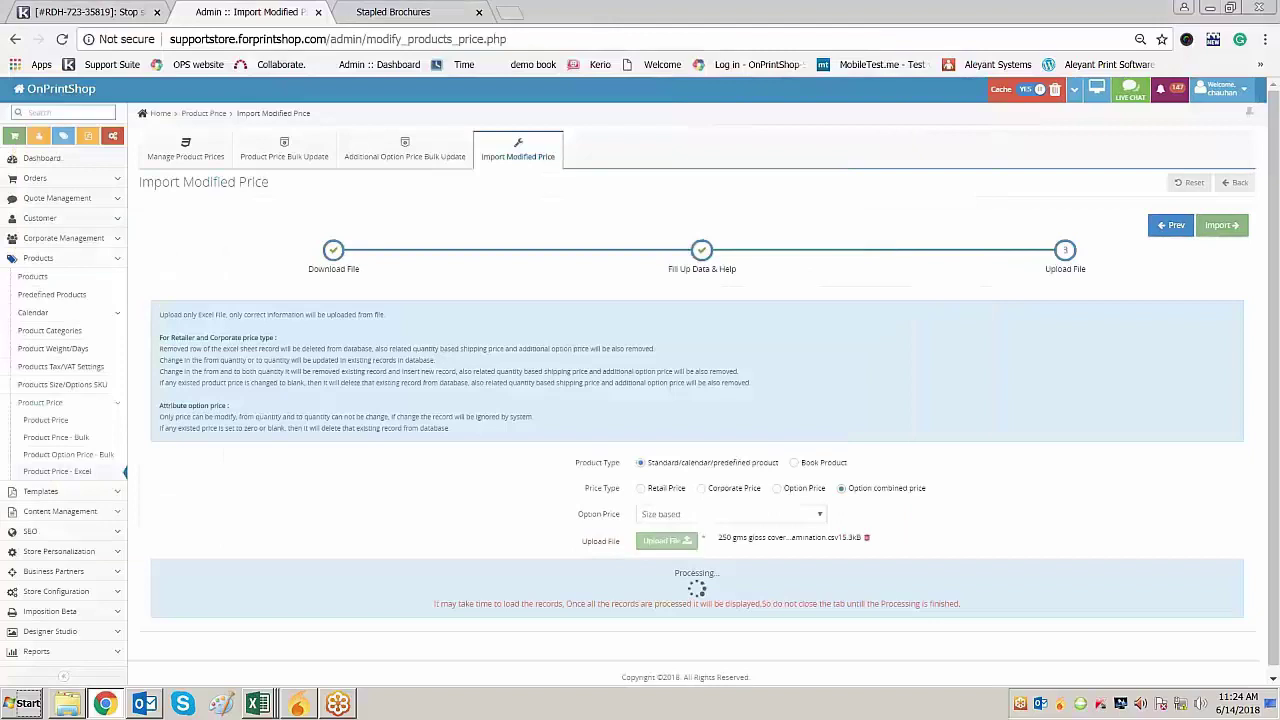
left_click(1224, 230)
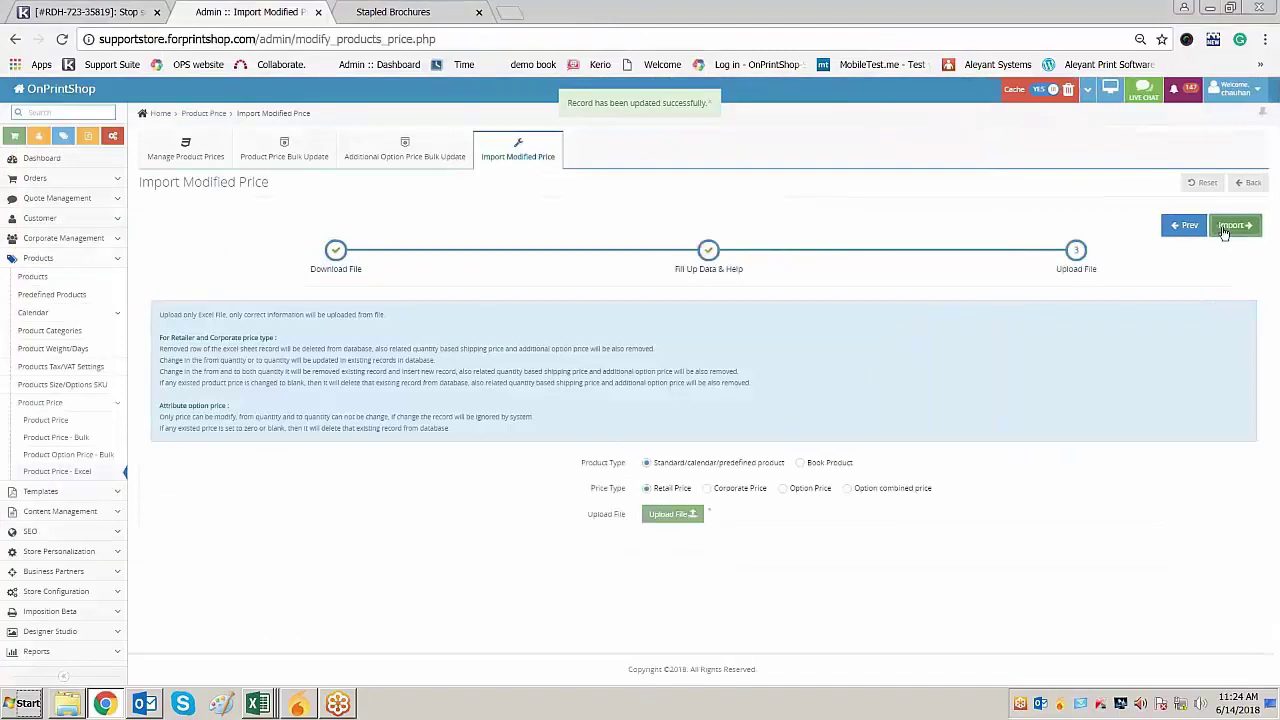
Import the "250 gms gloss cover- 130 gsm gloss inside- no lamination" file as a size-based option combined price
left_click(886, 490)
left_click(836, 514)
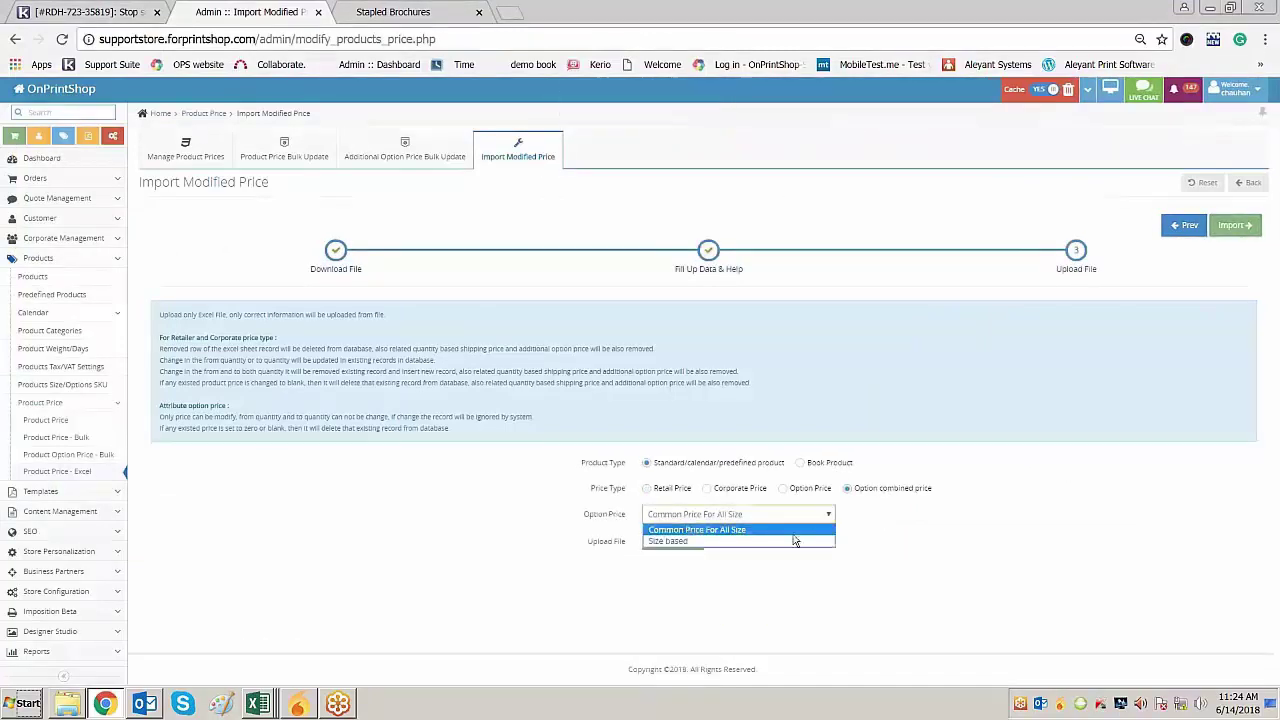
left_click(790, 541)
left_click(686, 542)
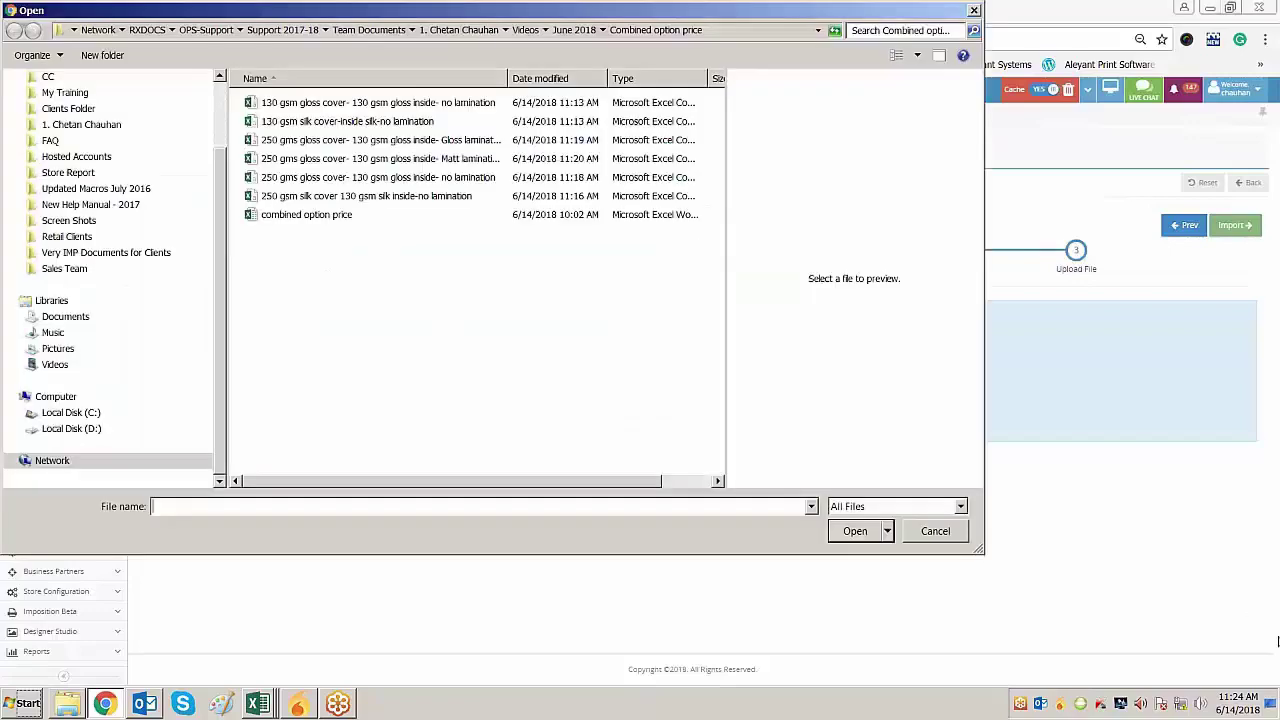
double_click(408, 177)
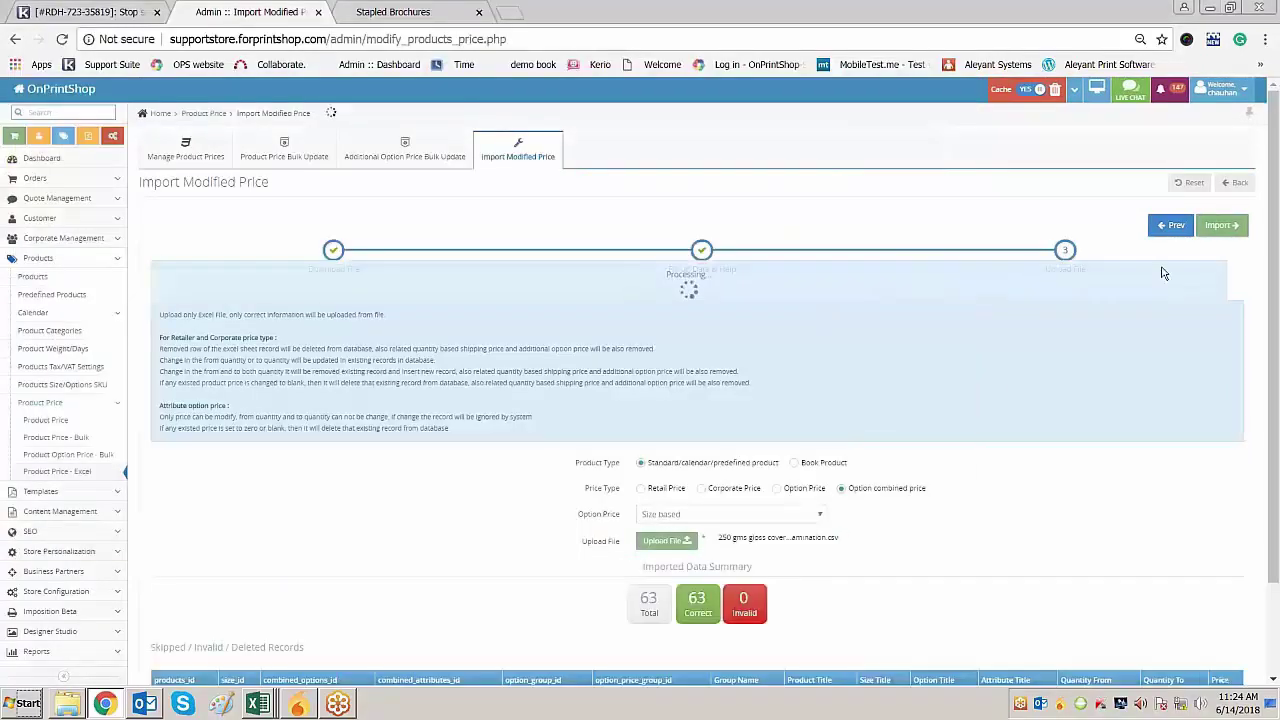
left_click(1220, 226)
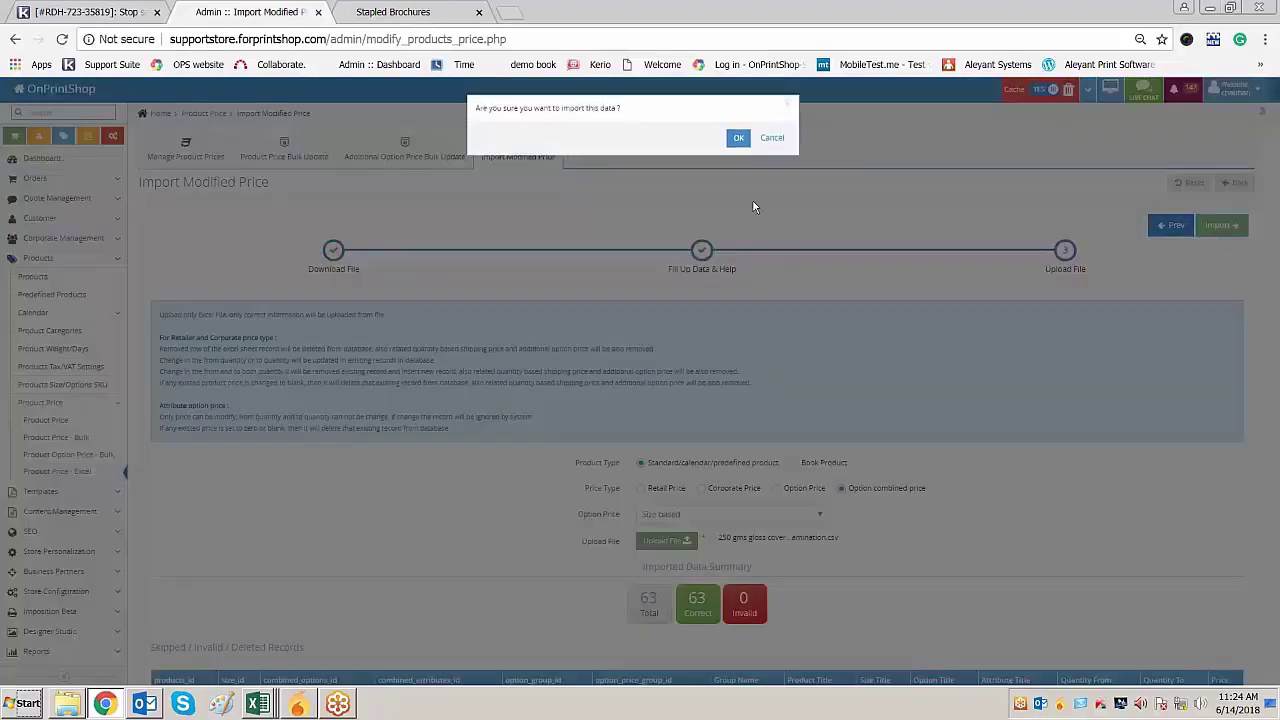
left_click(737, 139)
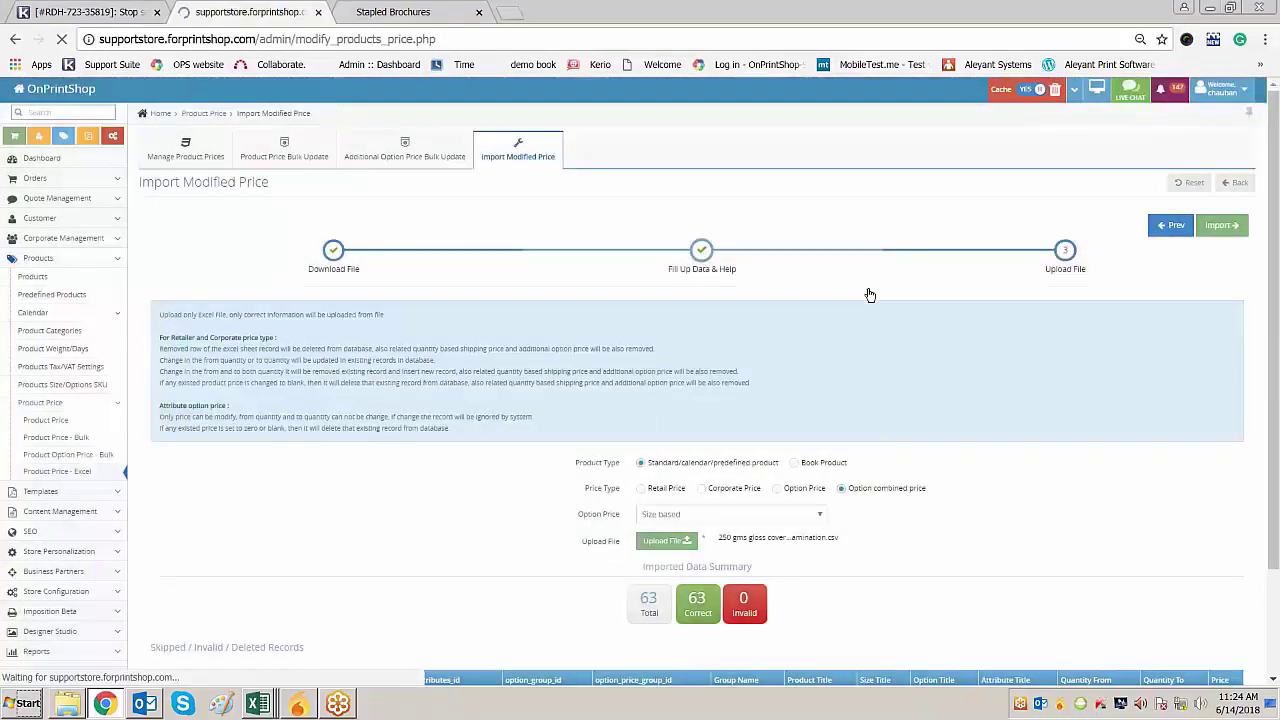
Import the "250 gsm silk cover 130 gsm silk inside-no lamination" file as a size-based option combined price
left_click(1226, 225)
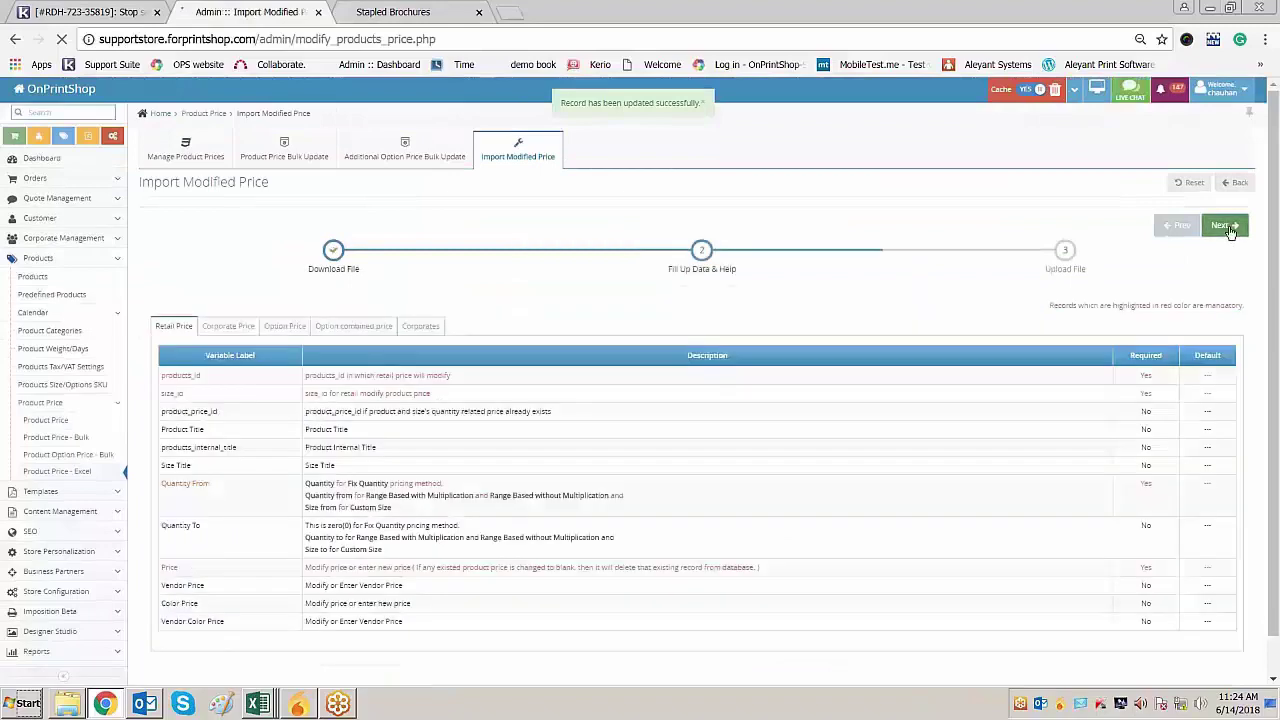
left_click(1229, 228)
left_click(847, 488)
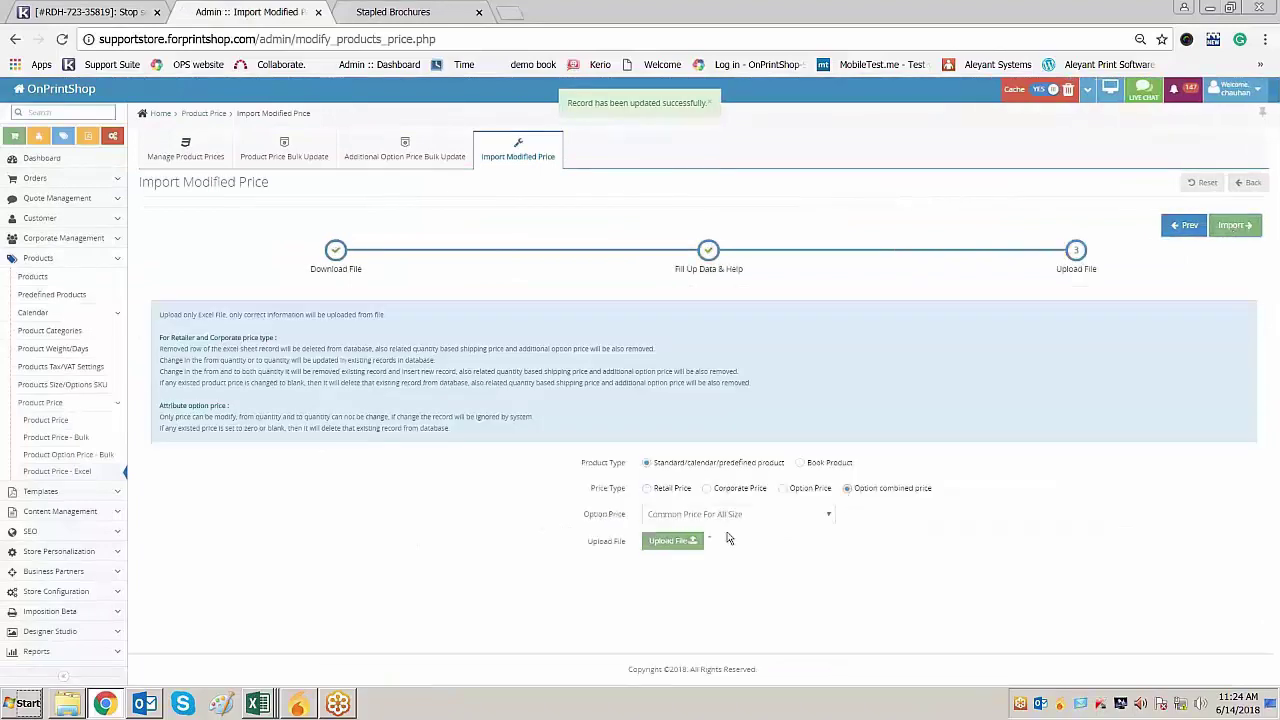
left_click(726, 517)
left_click(700, 549)
left_click(676, 542)
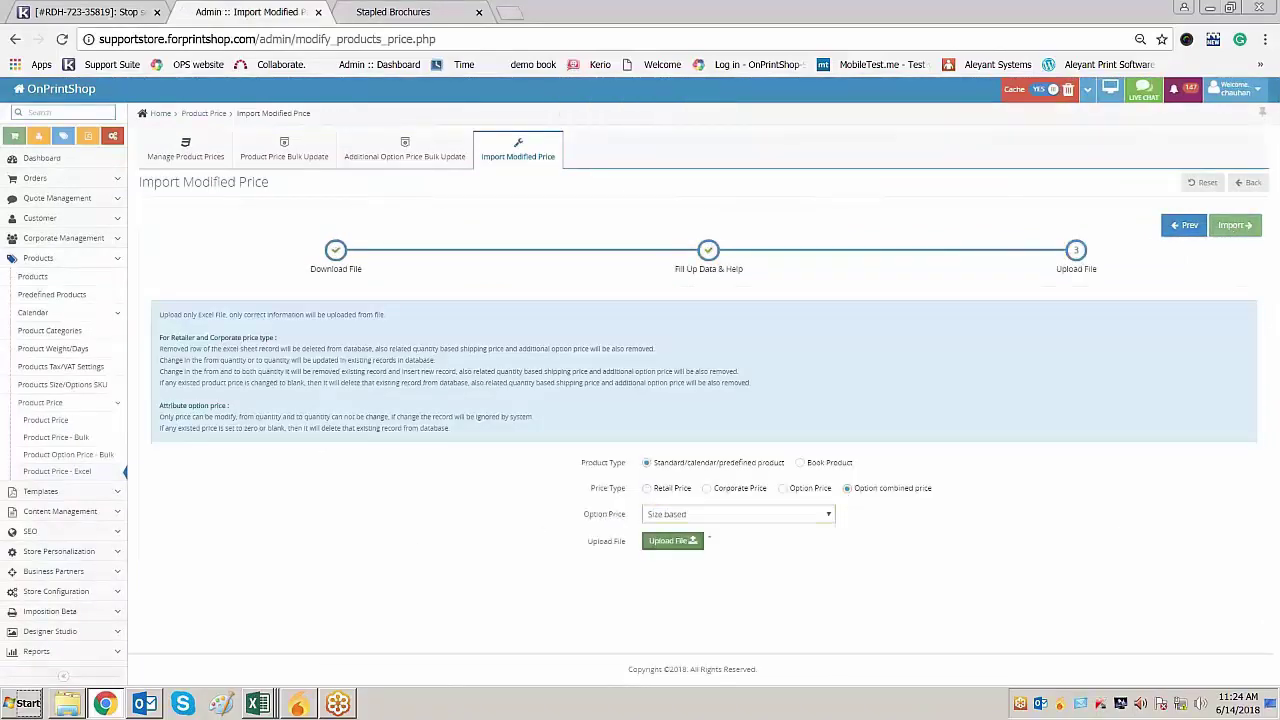
double_click(296, 197)
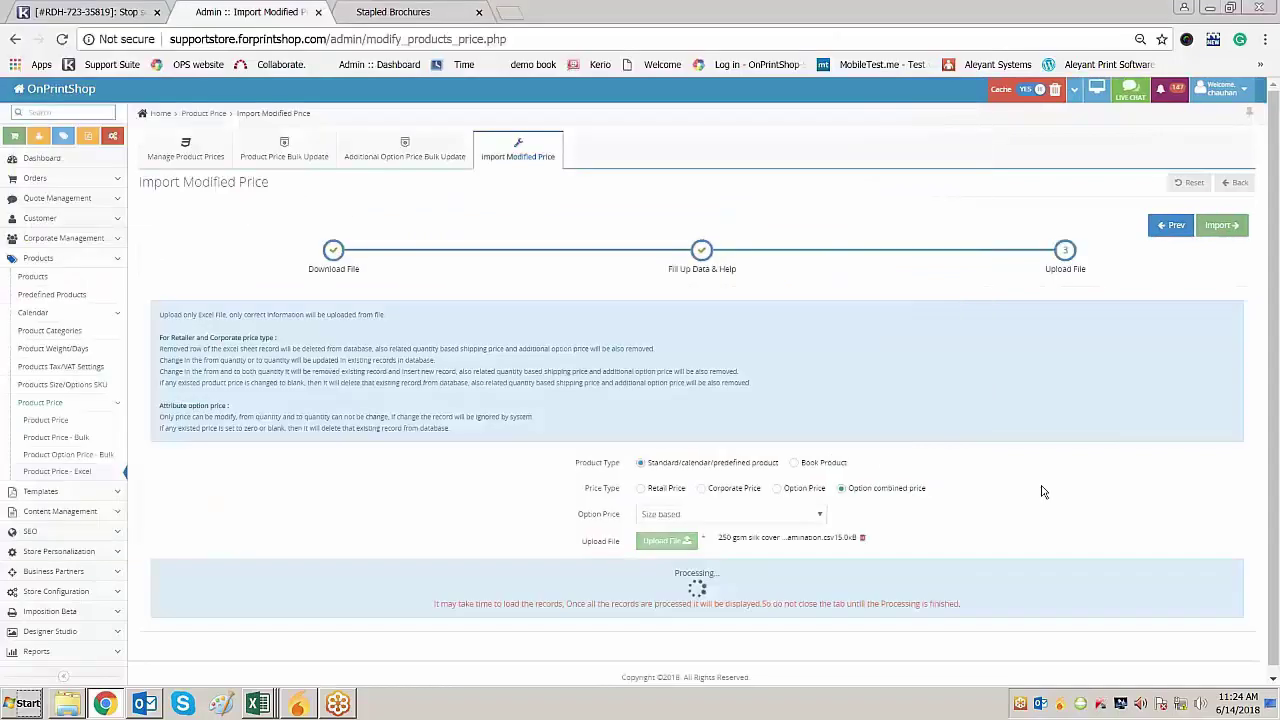
left_click(1221, 225)
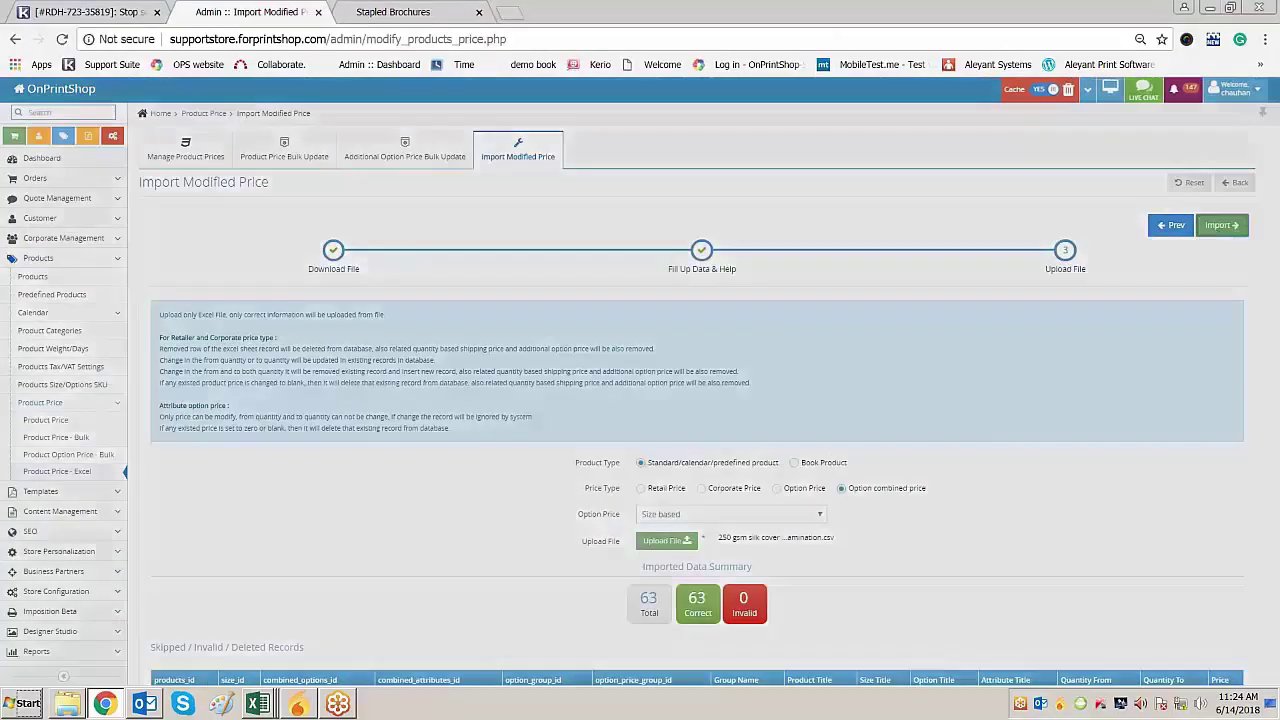
left_click(739, 139)
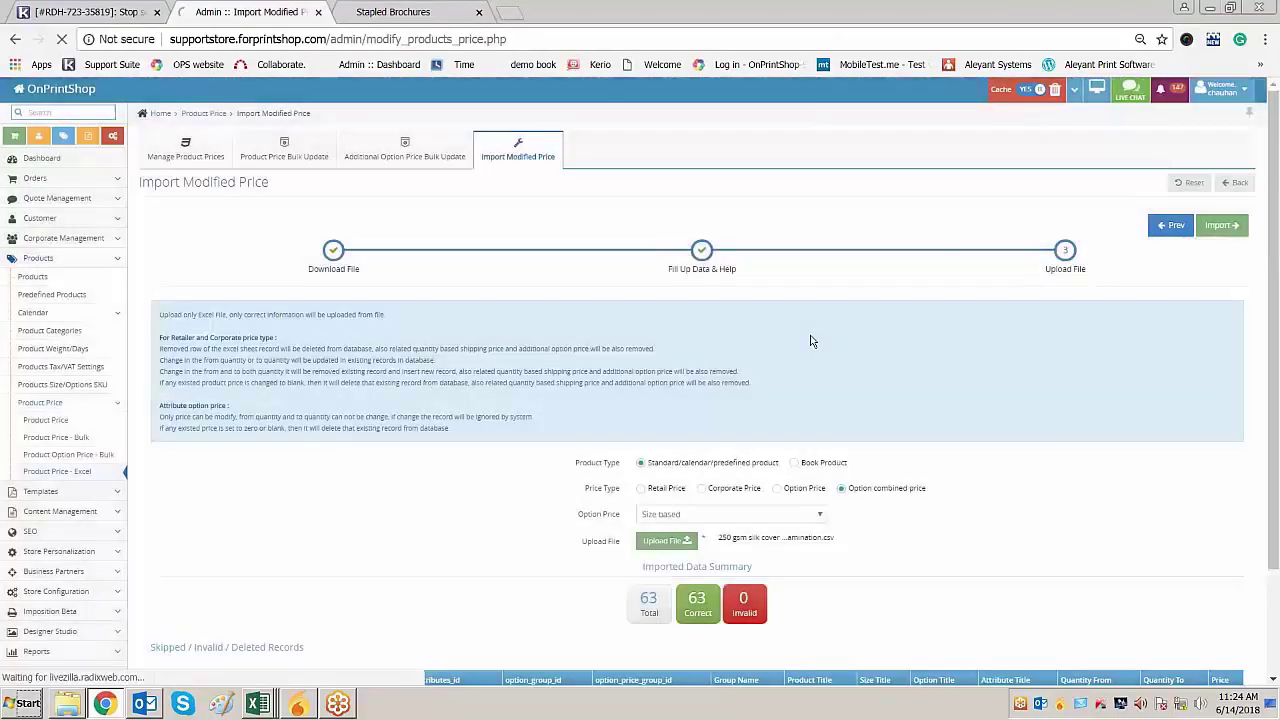
Reload the Stapled Brochures storefront page, and switch to Excel to find the 130 gsm silk cover price table
left_click(393, 12)
key("F5")
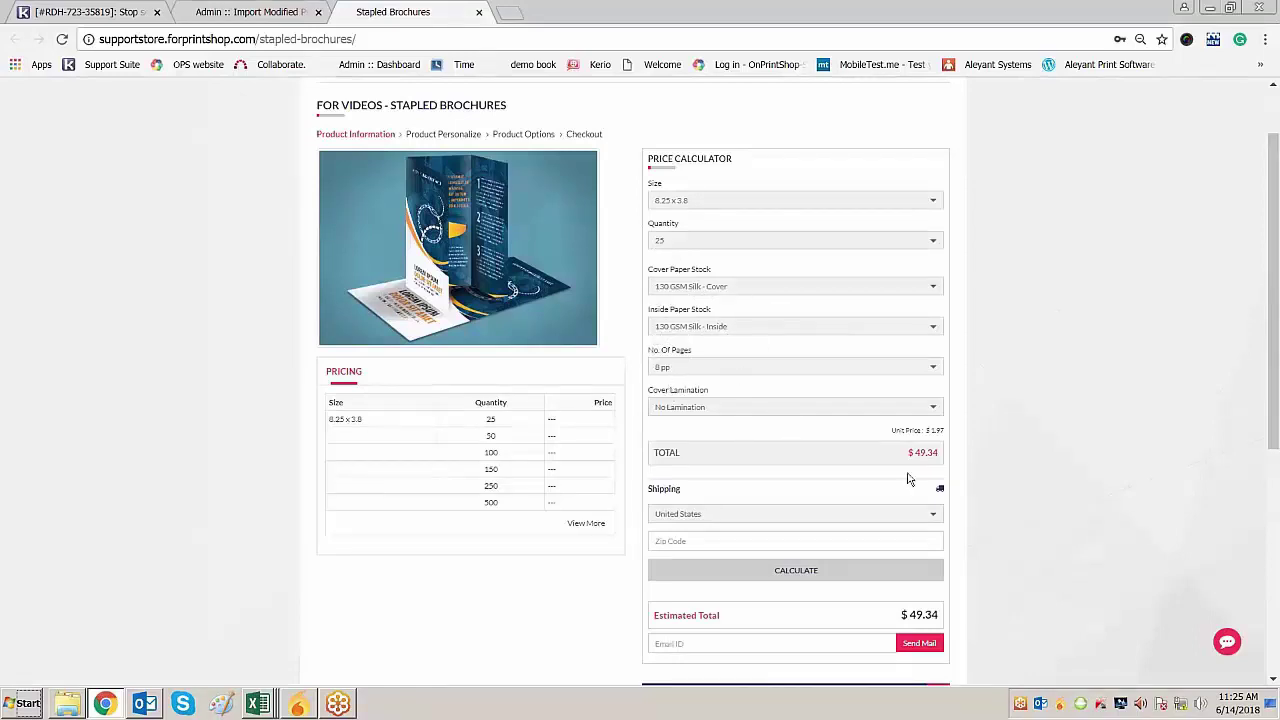
key("alt+Tab")
key("alt+Tab")
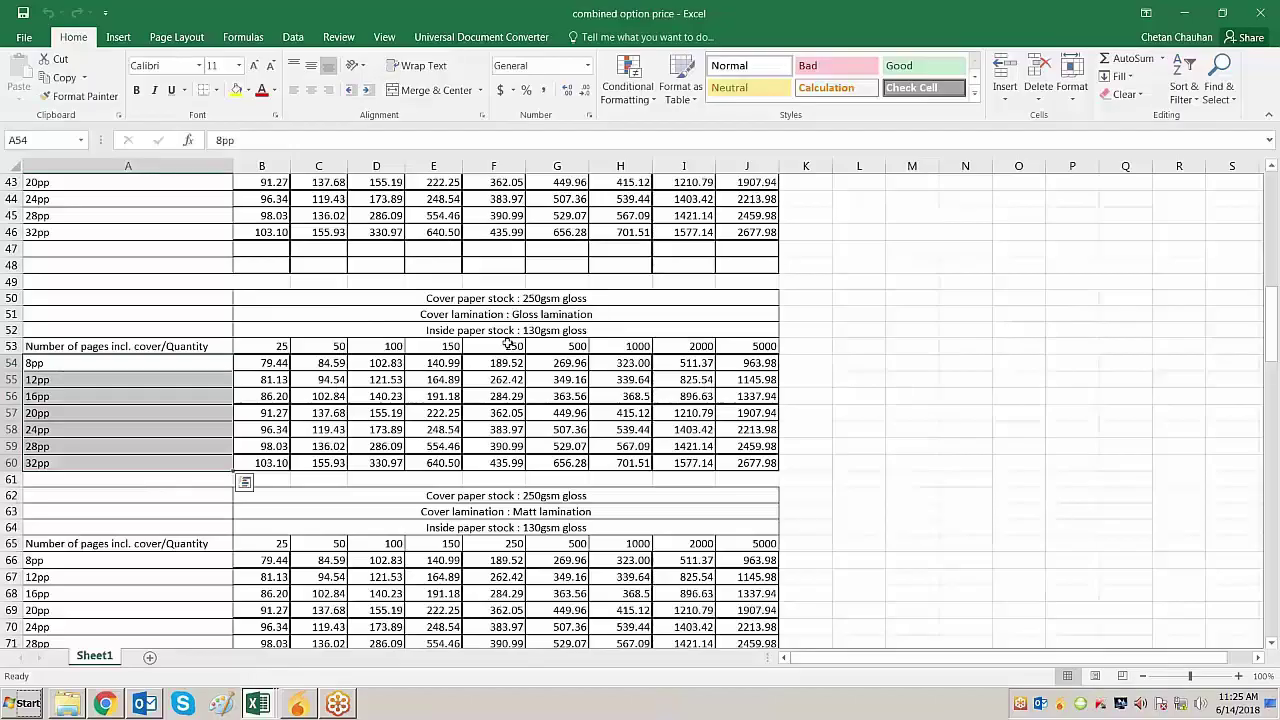
left_click(534, 308)
scroll(534, 263, "up", 14)
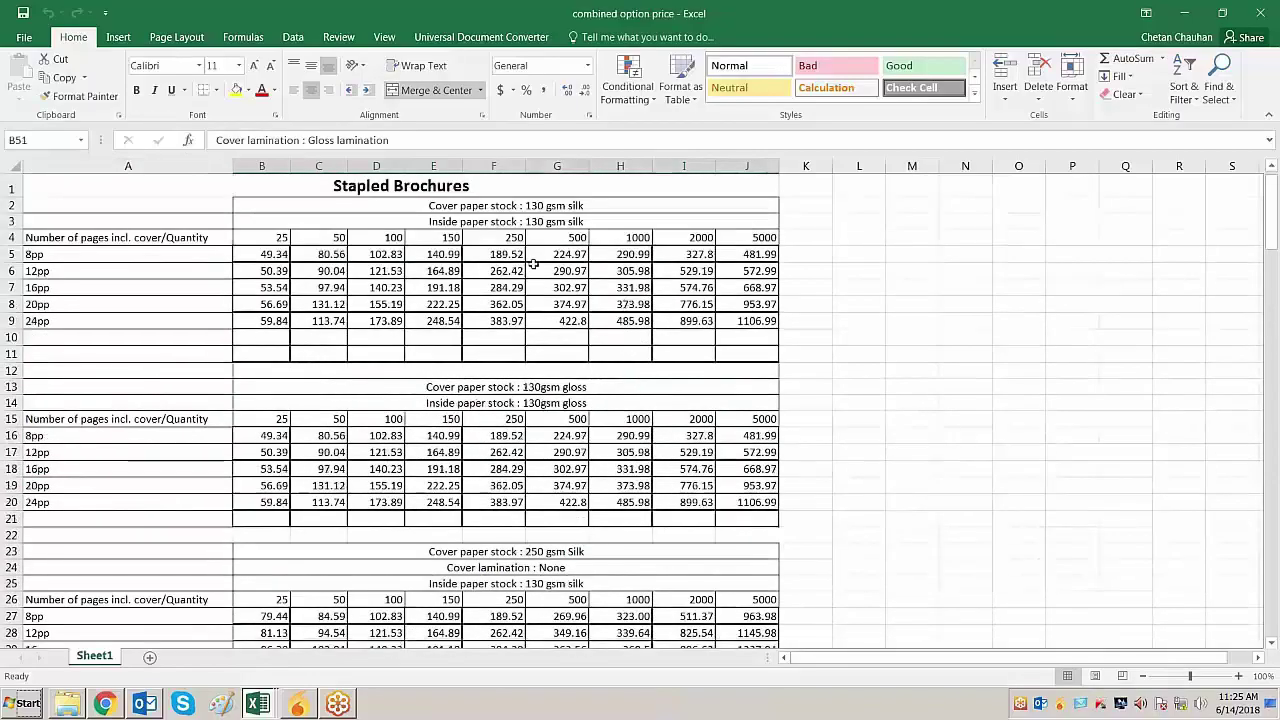
left_click(520, 206)
Compare the storefront calculator's 130 GSM Silk total for 8 pp and quantity 25 with the matching price in the Excel table
key("alt+Tab")
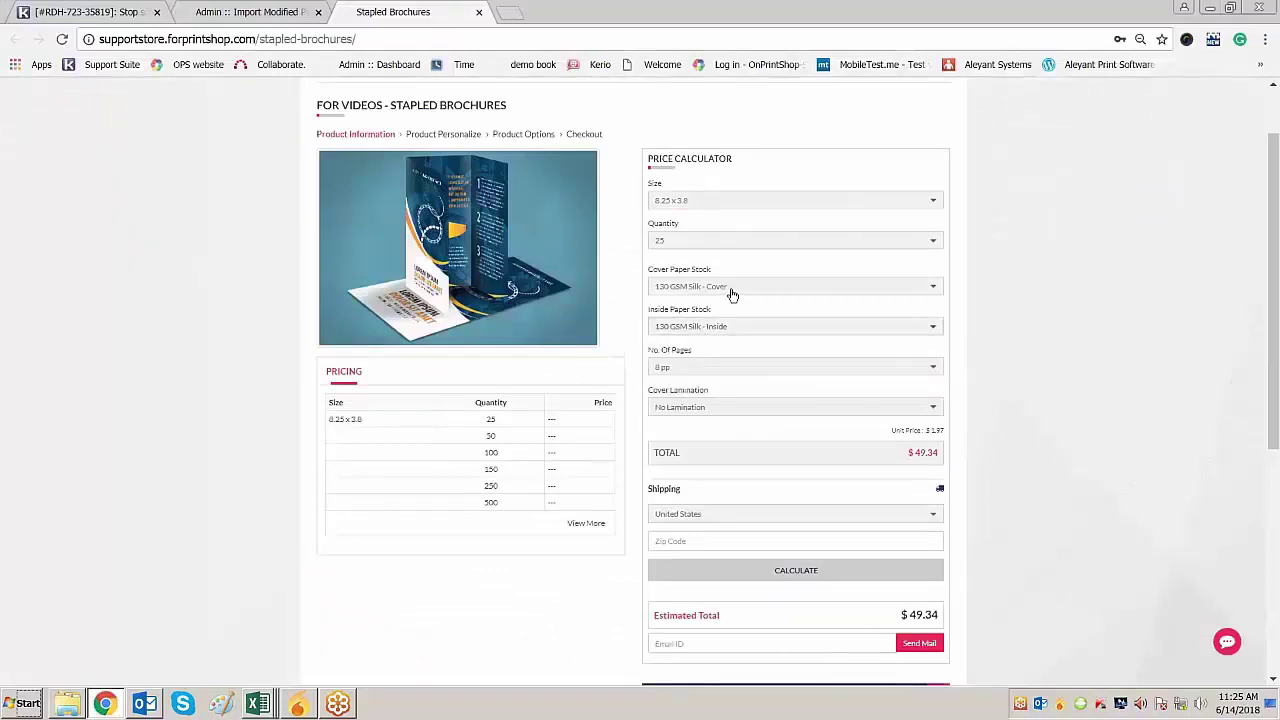
key("alt+Tab")
left_click(291, 223)
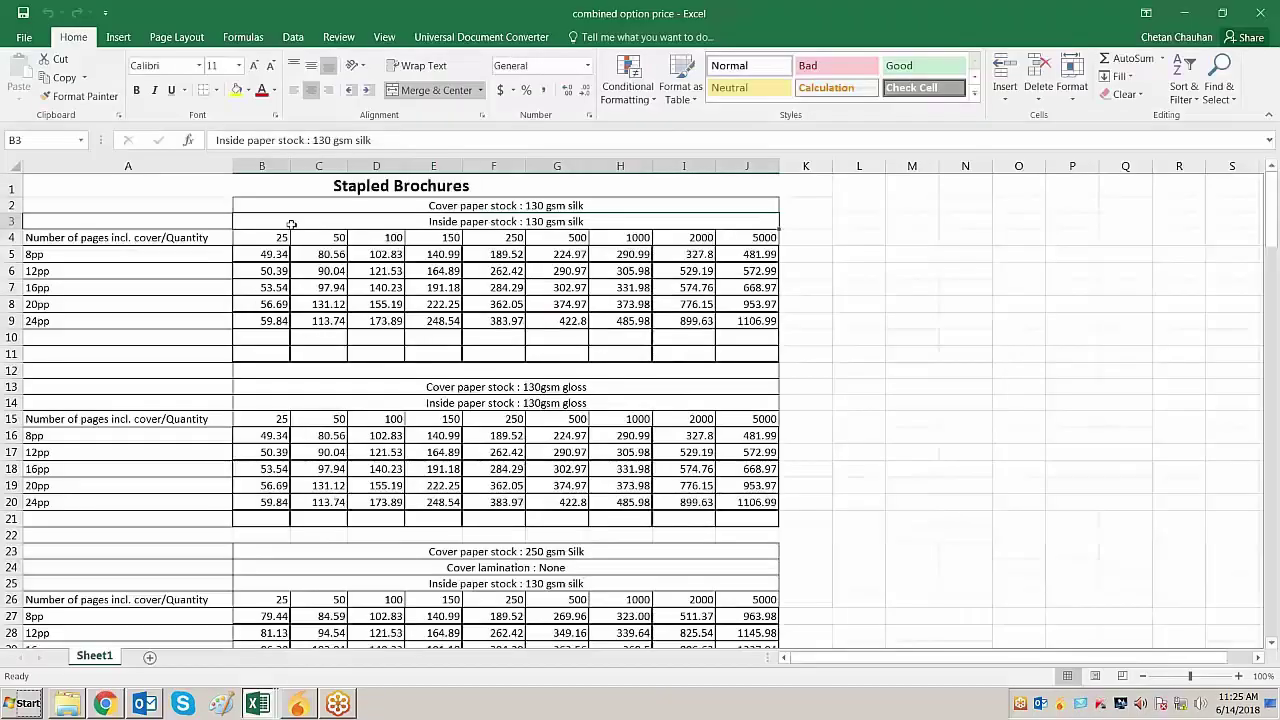
left_click(279, 254)
key("alt+Tab")
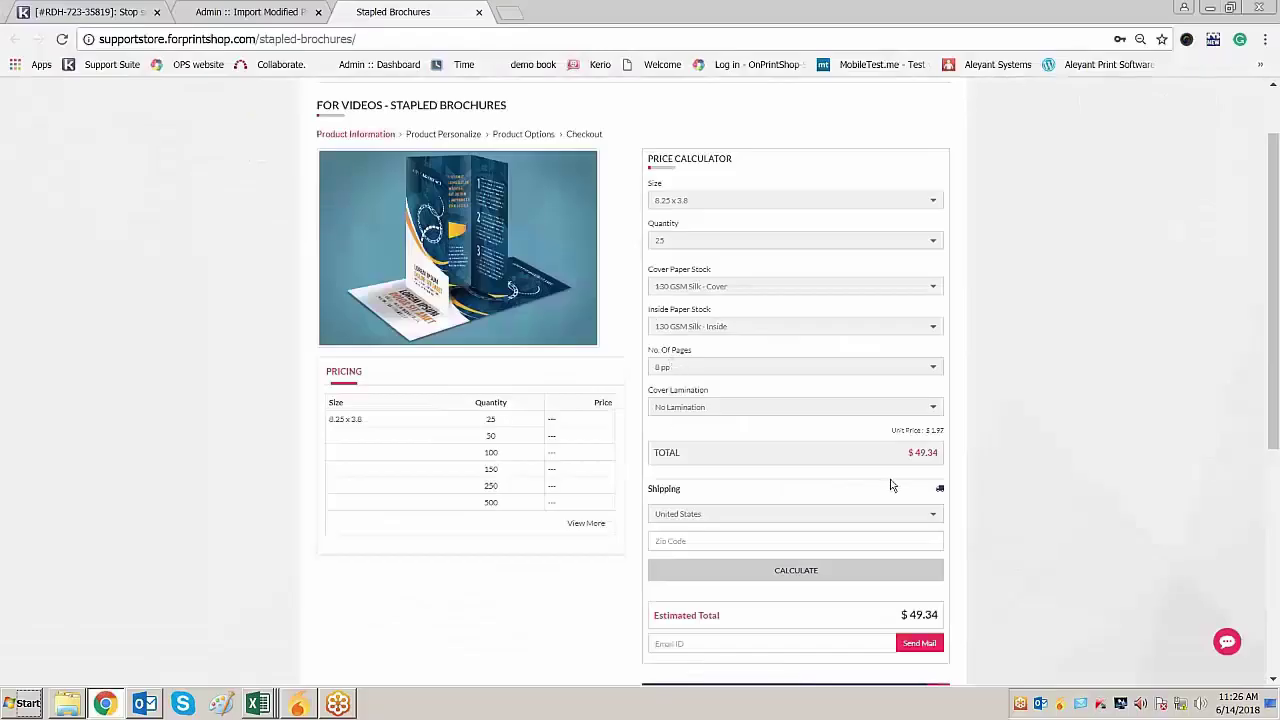
key("alt+Tab")
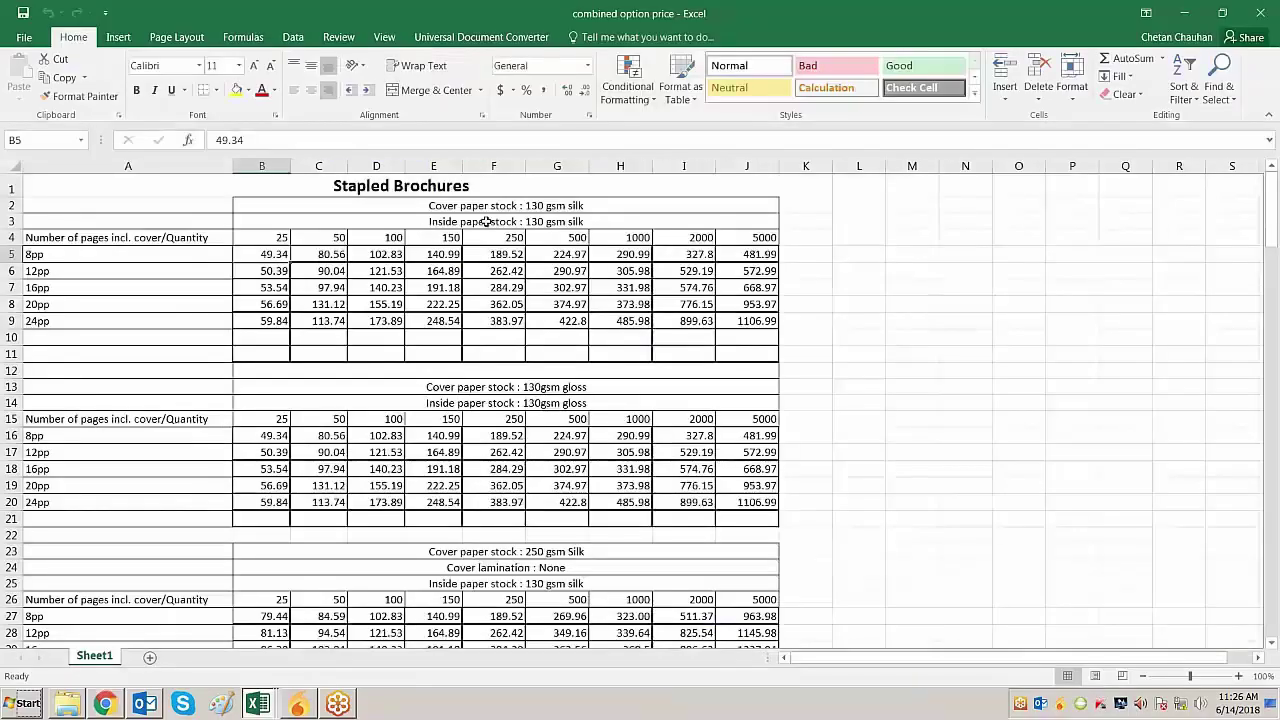
Set the storefront calculator to 12 pp and compare its total with the Excel price for 12pp at quantity 25
key("alt+Tab")
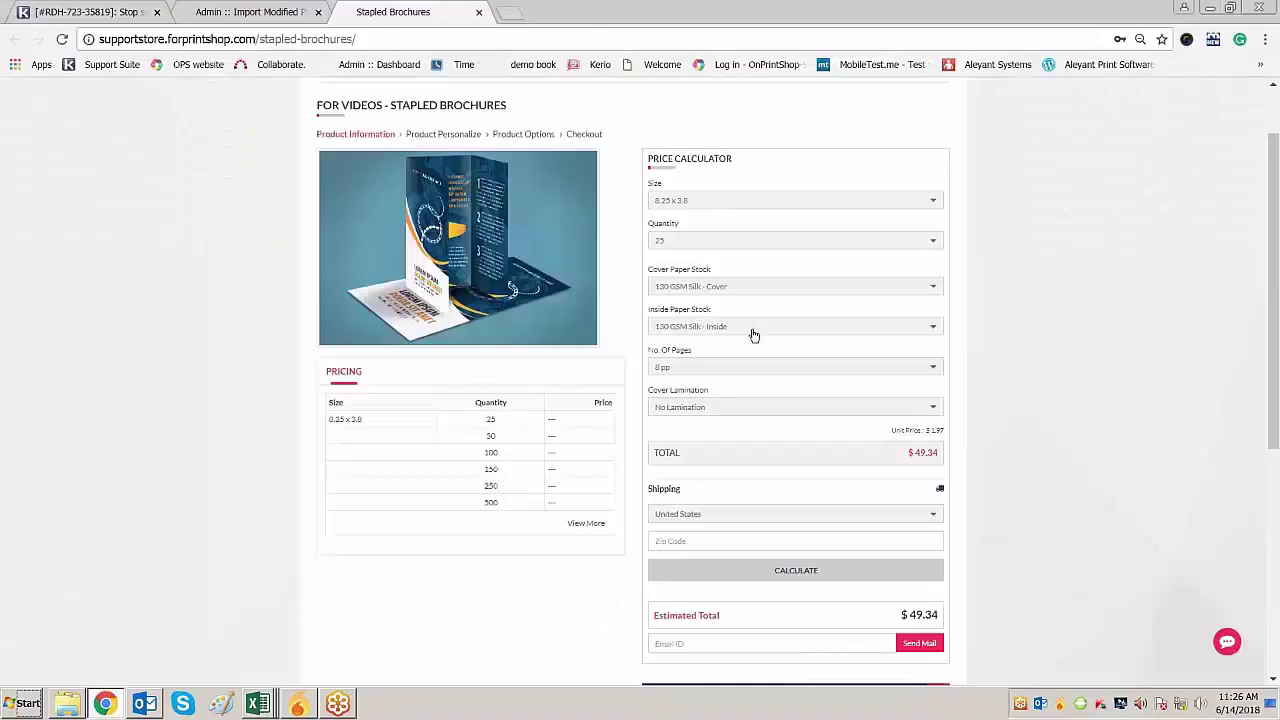
left_click(700, 369)
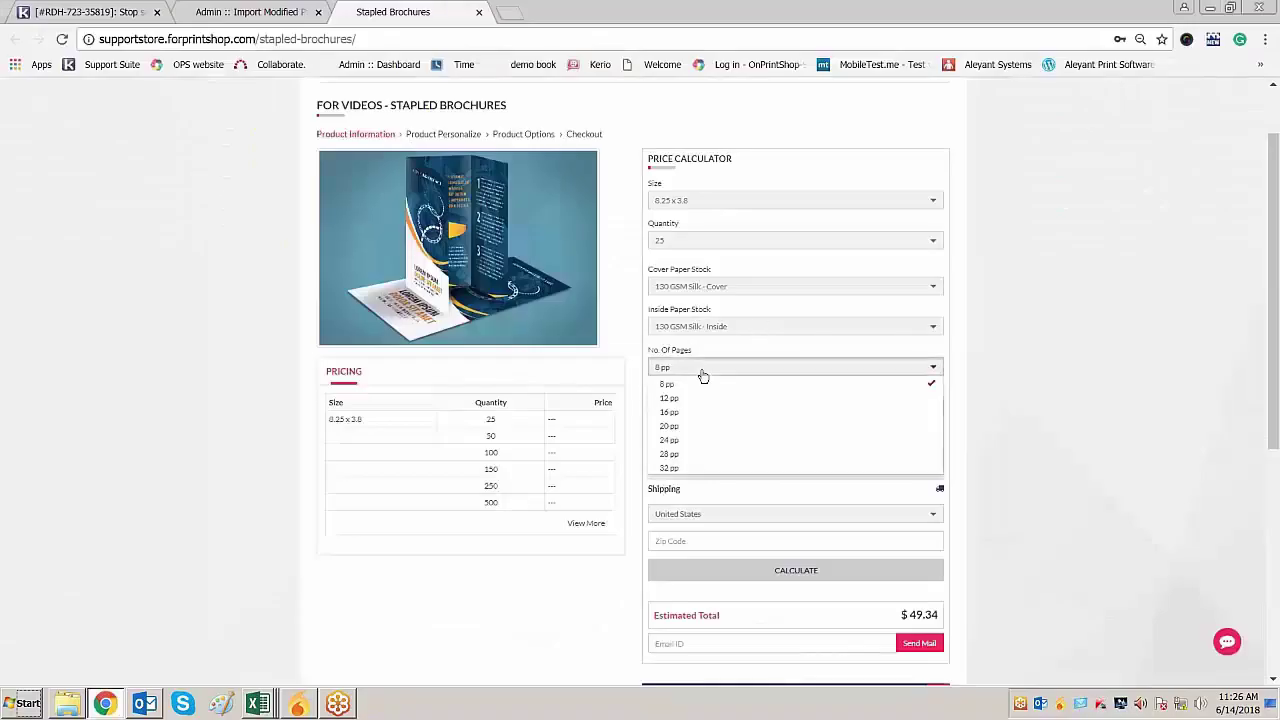
left_click(687, 400)
key("alt+Tab")
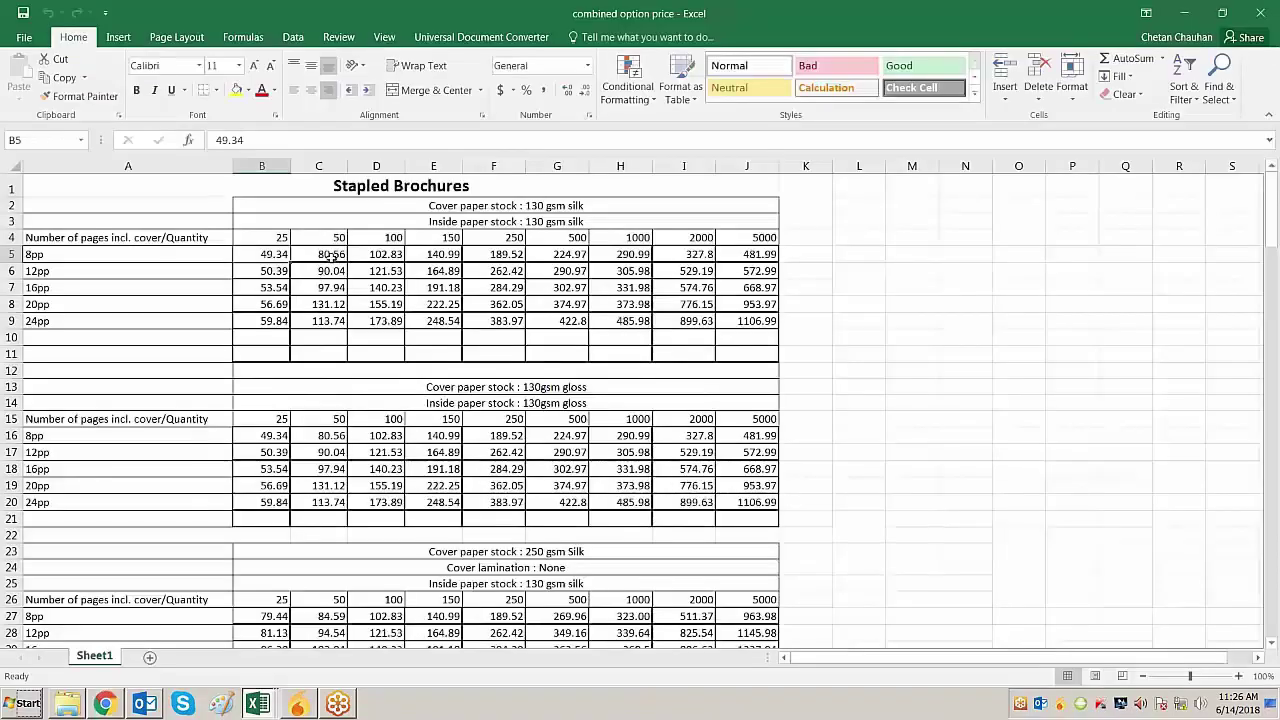
left_click(275, 271)
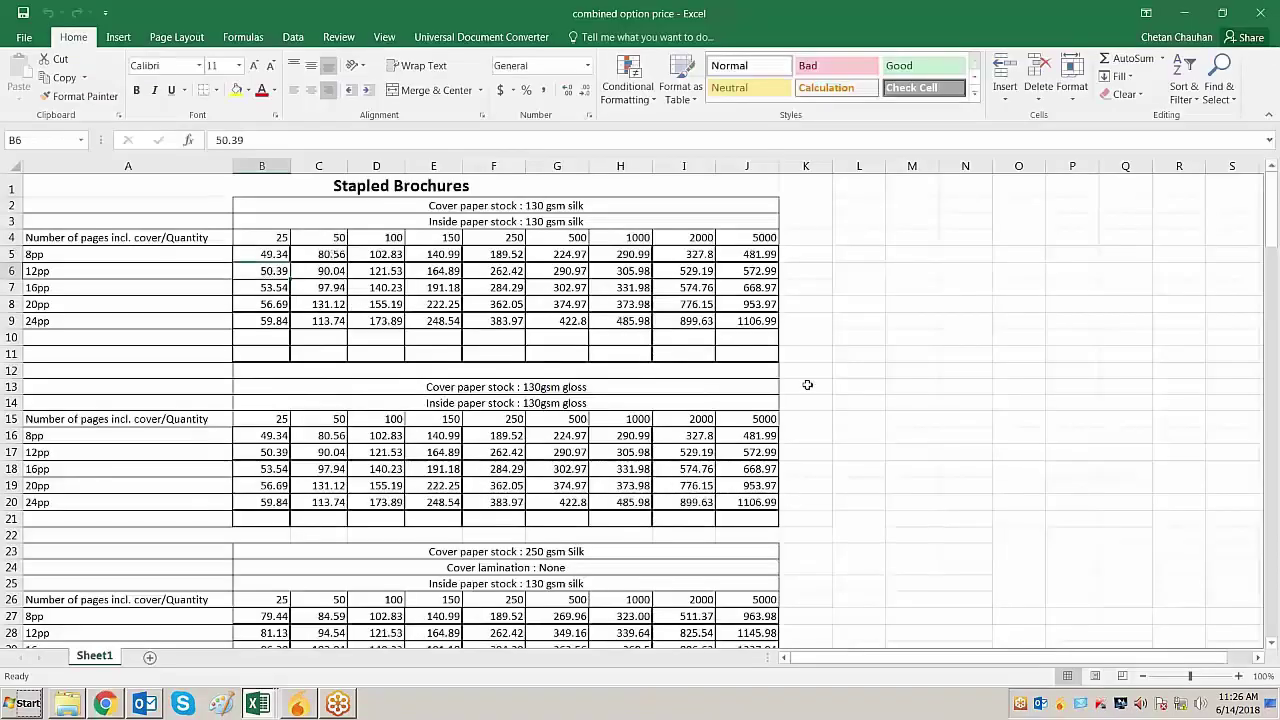
Set the storefront calculator to 24 pp and compare its total with the 24pp price for quantity 25 in Excel
key("alt+Tab")
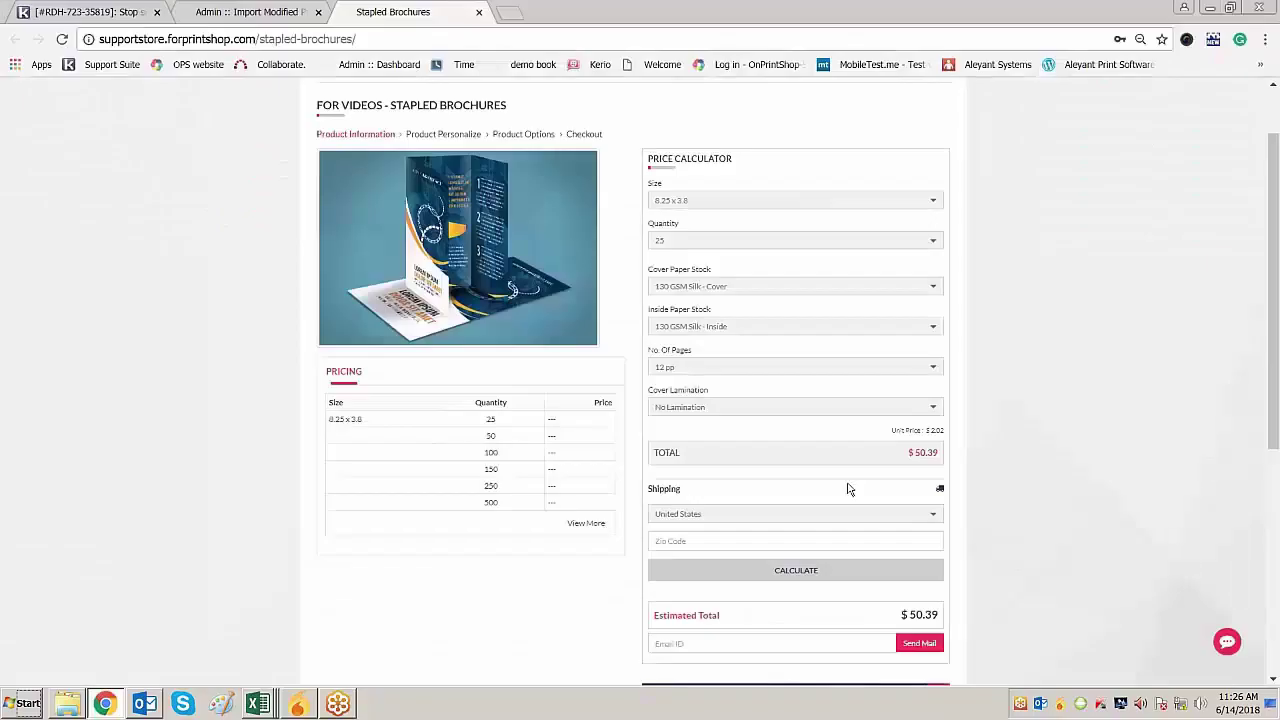
left_click(698, 370)
left_click(672, 440)
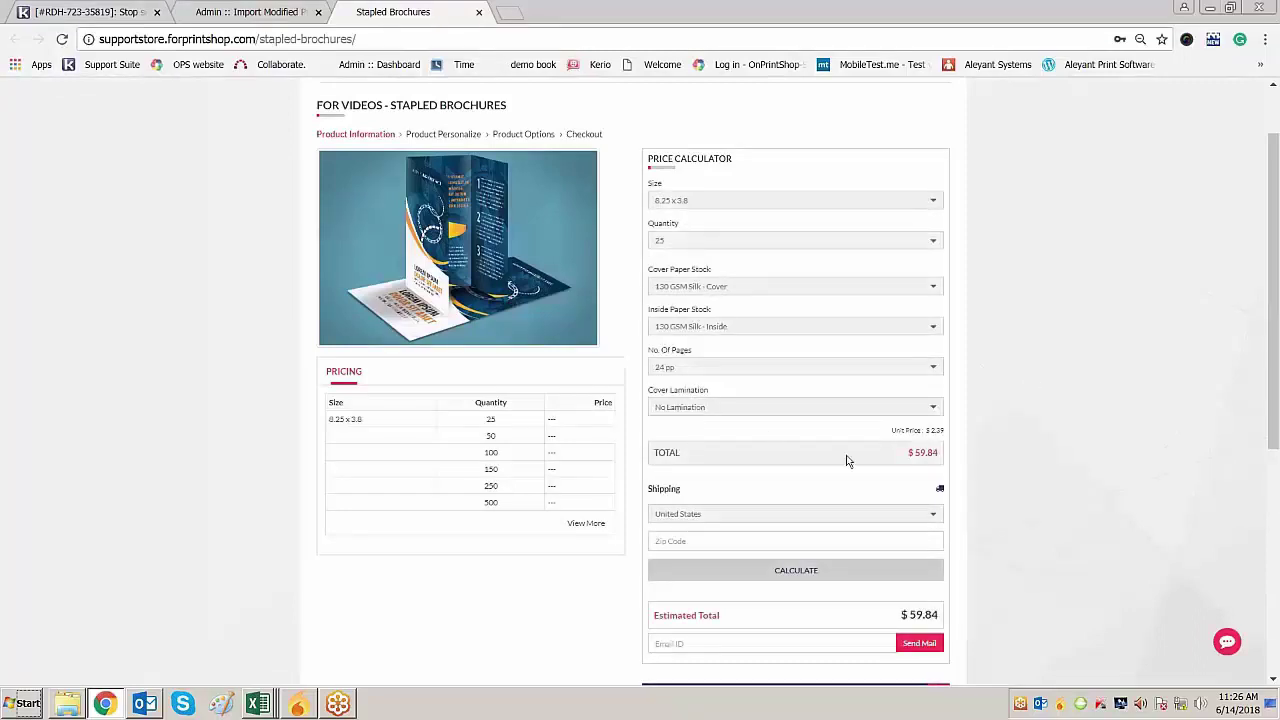
key("alt+Tab")
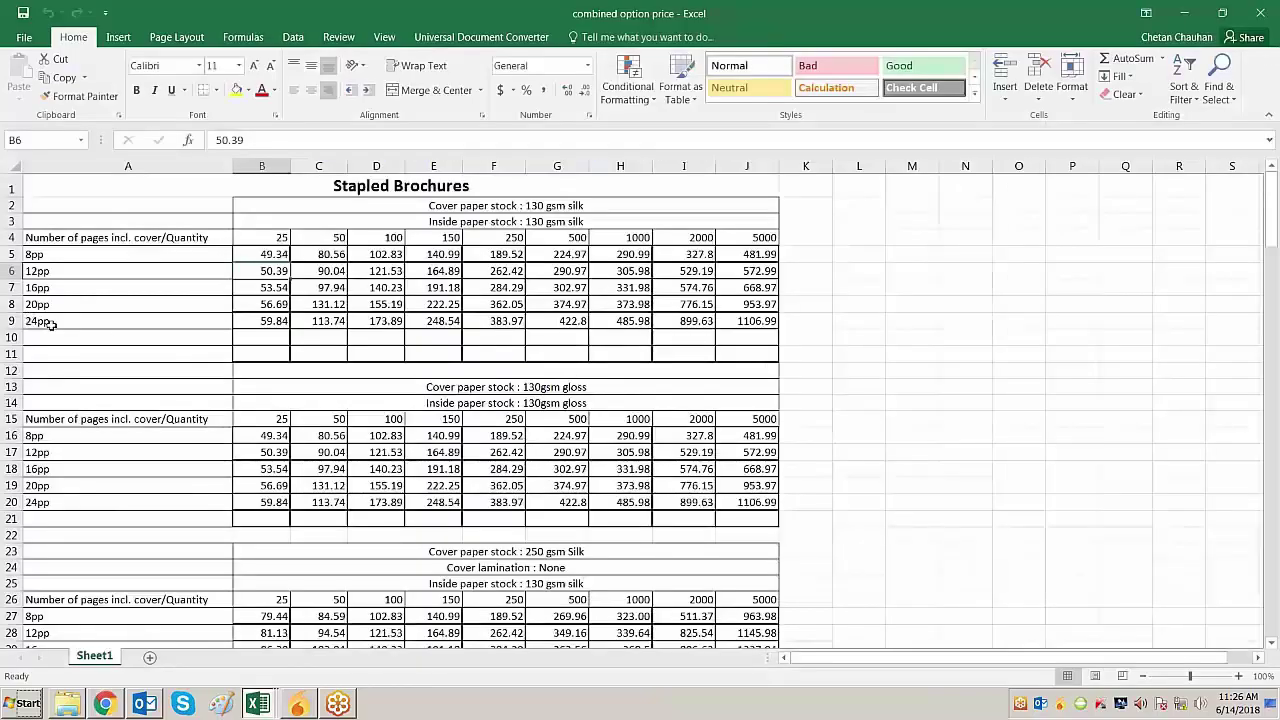
Set the storefront calculator to 28 pp and check the rows below 24pp in Excel's 130 gsm silk table
key("alt+Tab")
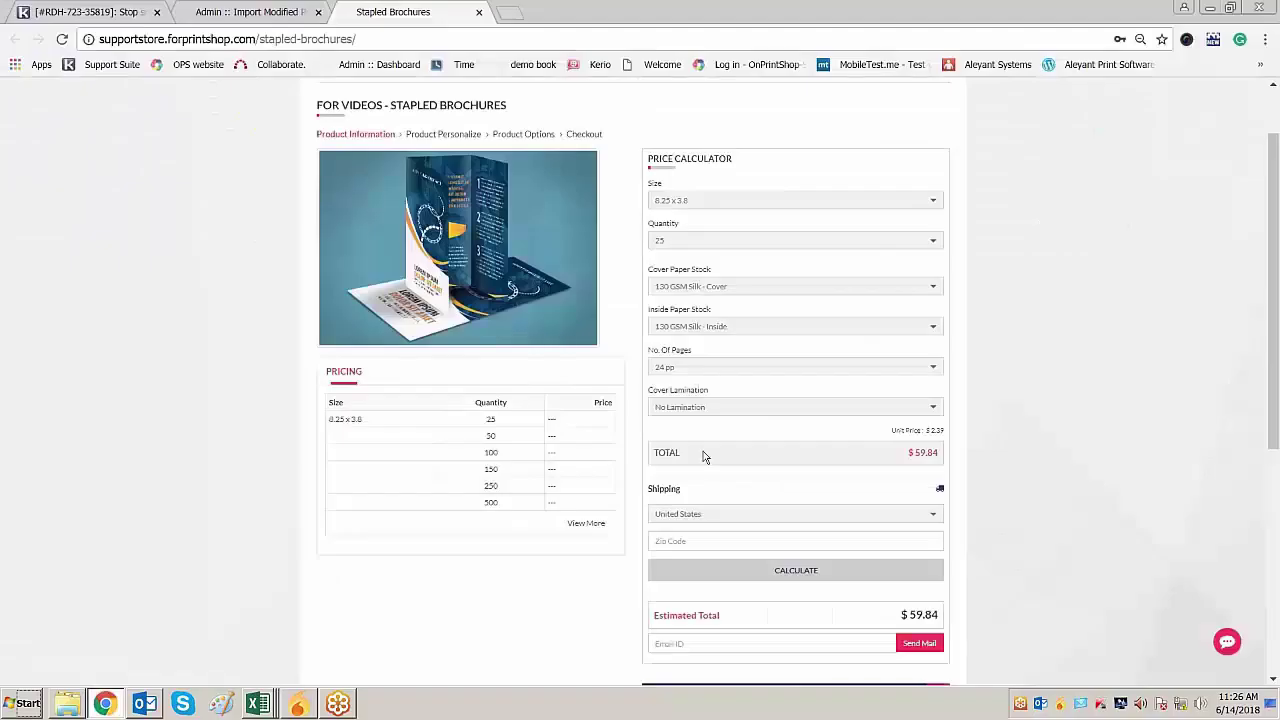
left_click(790, 367)
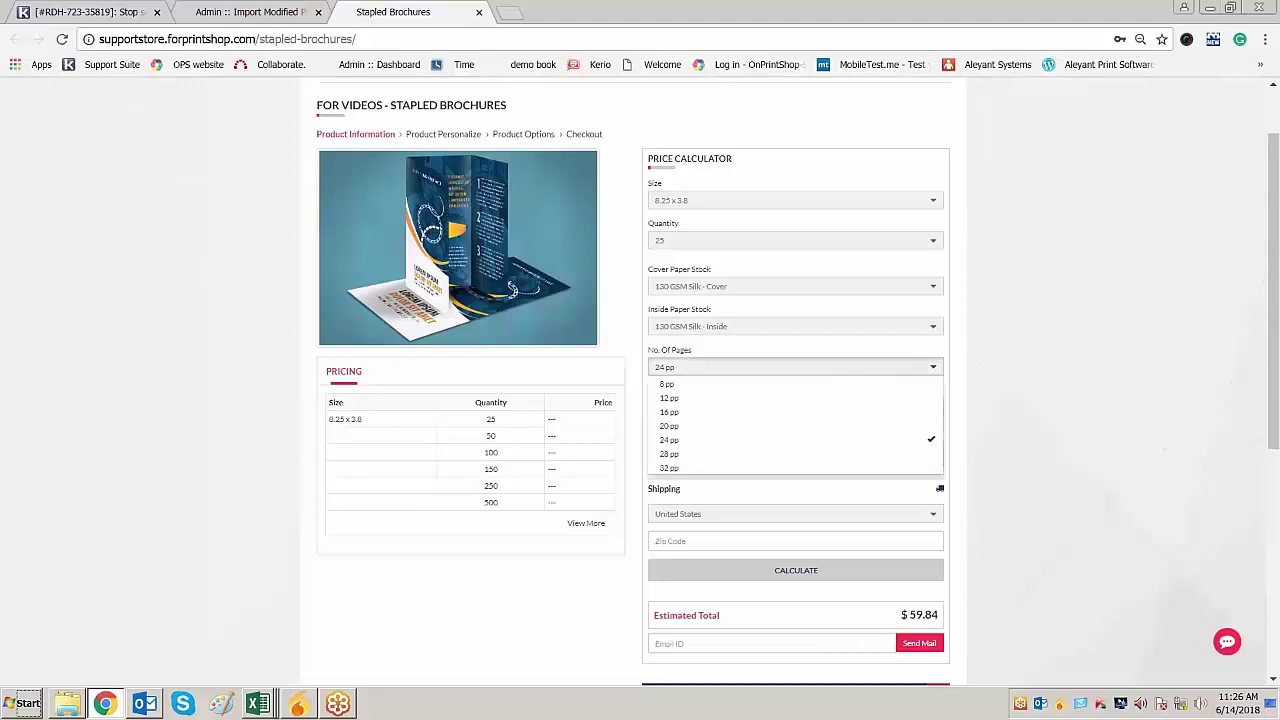
left_click(670, 456)
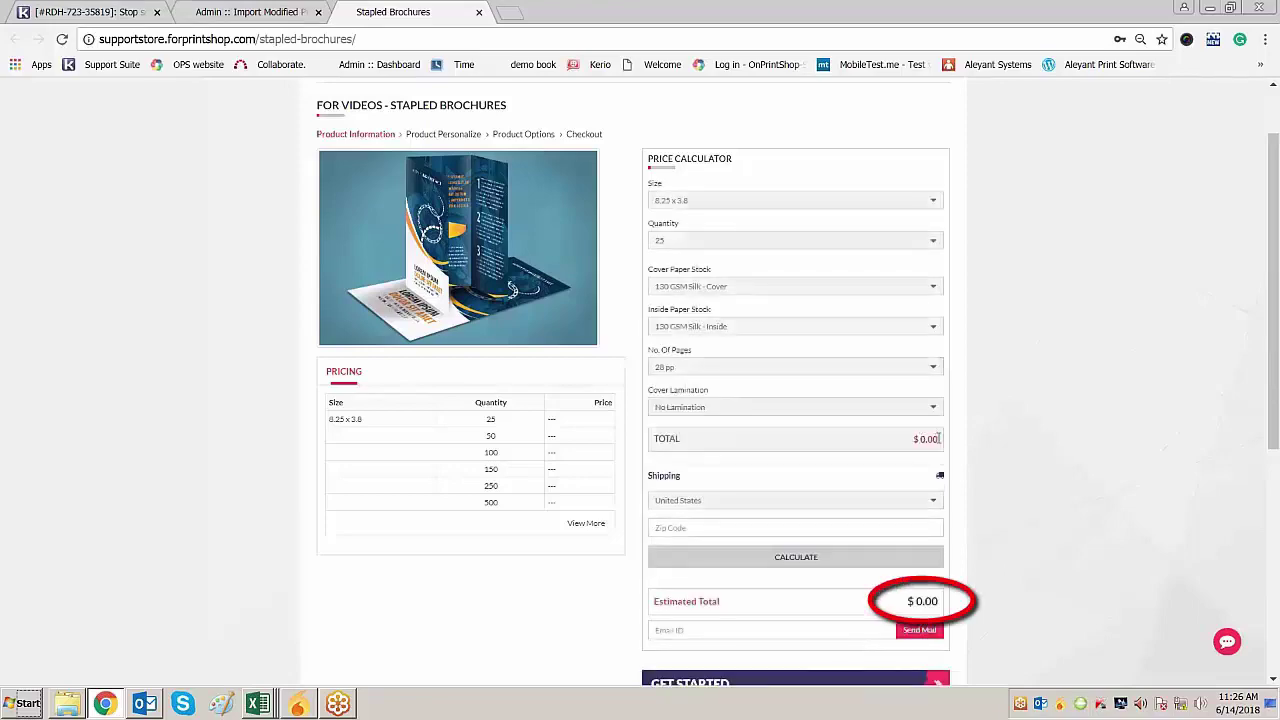
key("alt+Tab")
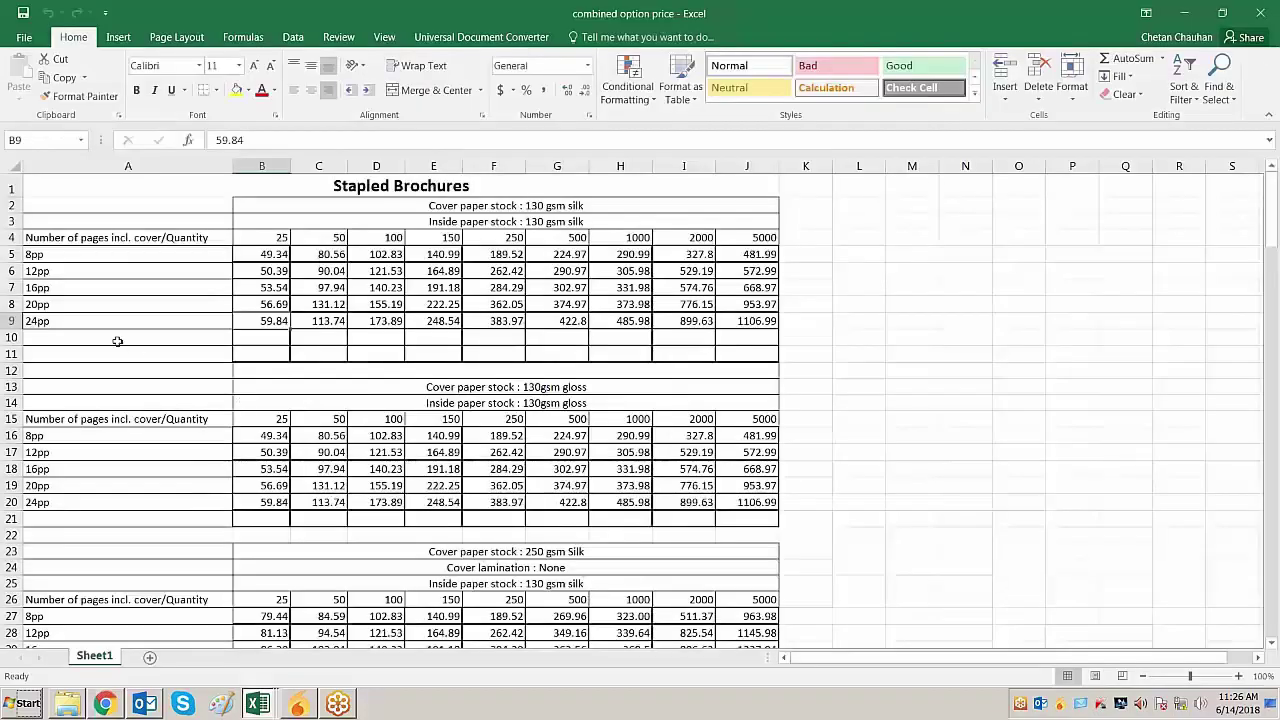
left_click_drag(113, 338, 113, 355)
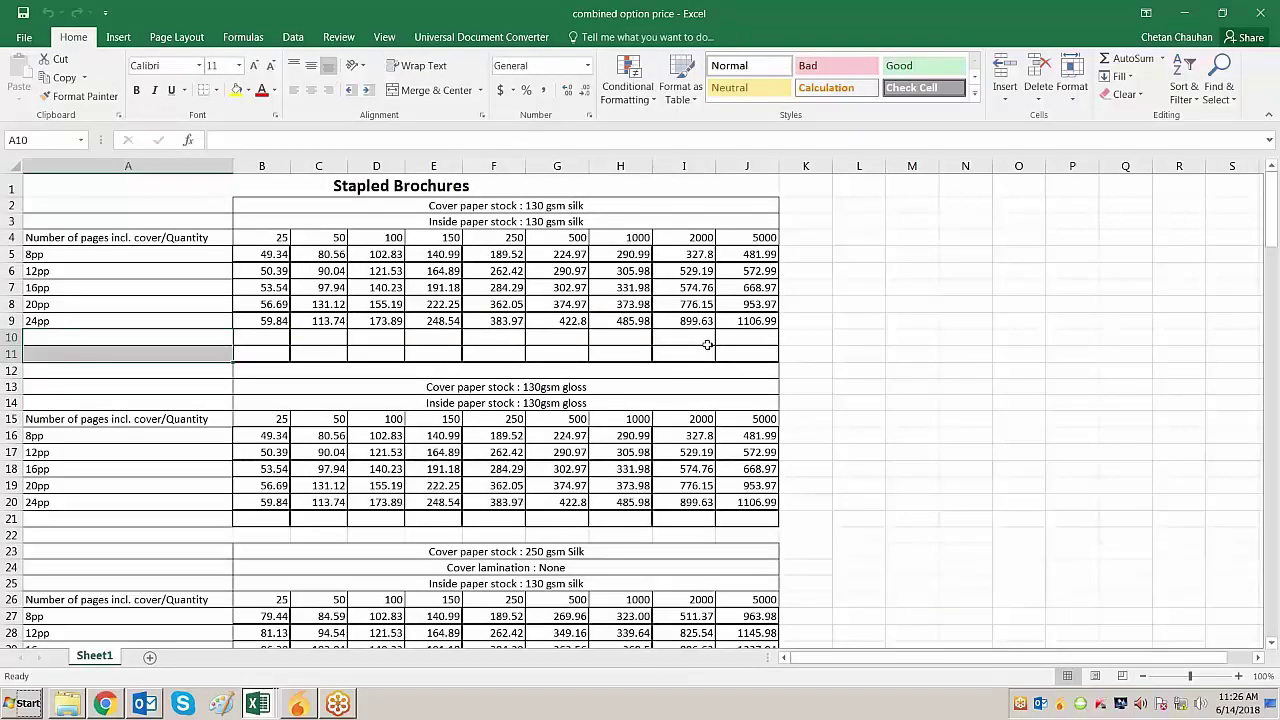
Return to the storefront calculator and examine the page-count choices offered with the 130 GSM Silk cover and inside stock
key("alt+Tab")
left_click(795, 367)
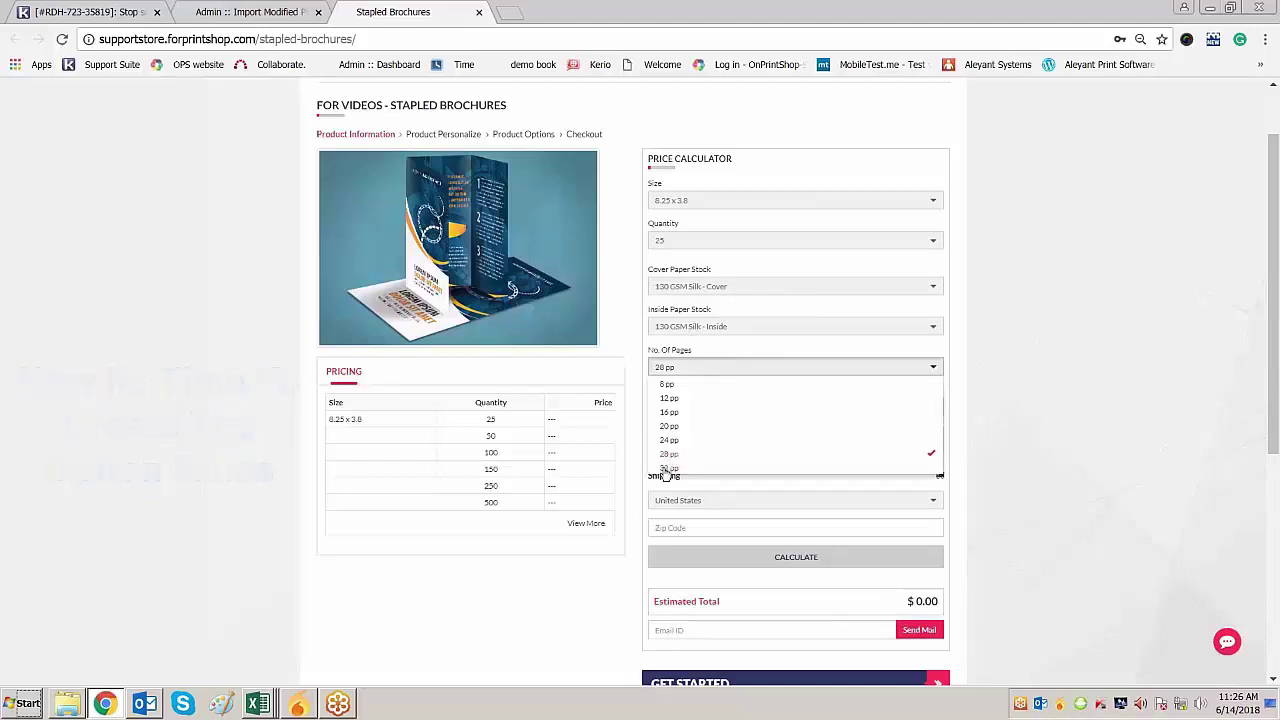
left_click(755, 346)
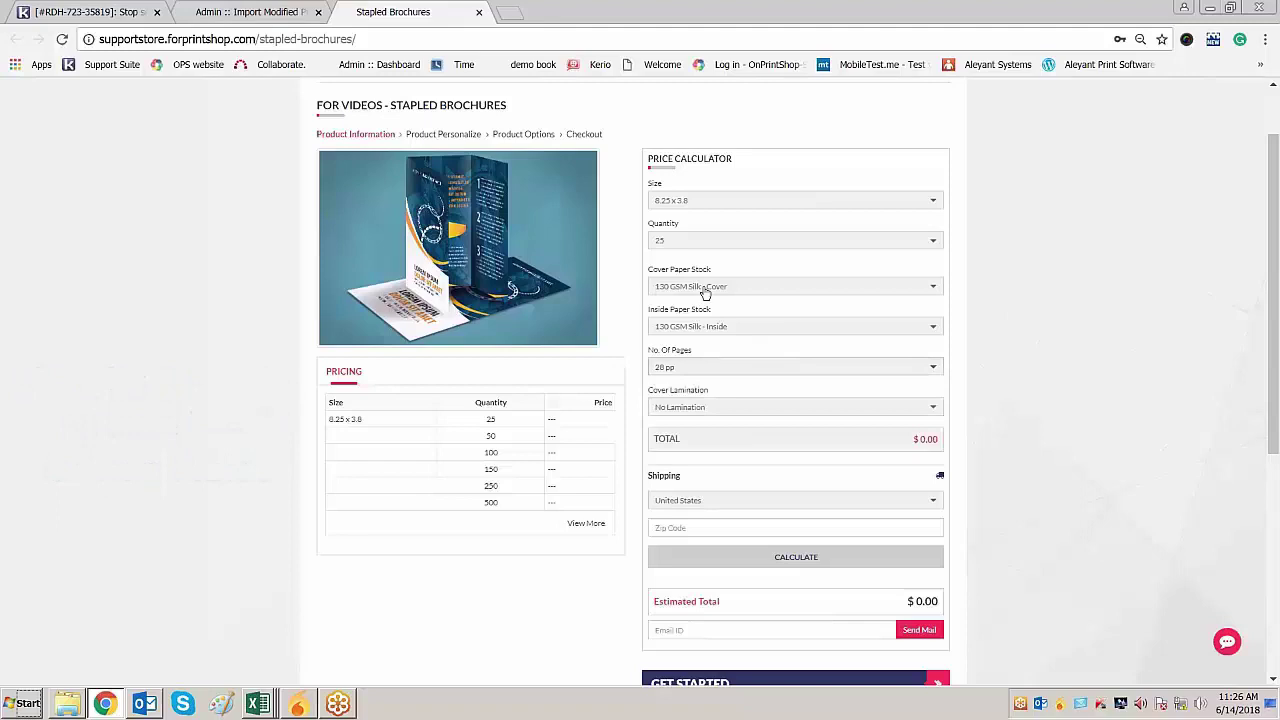
left_click(738, 330)
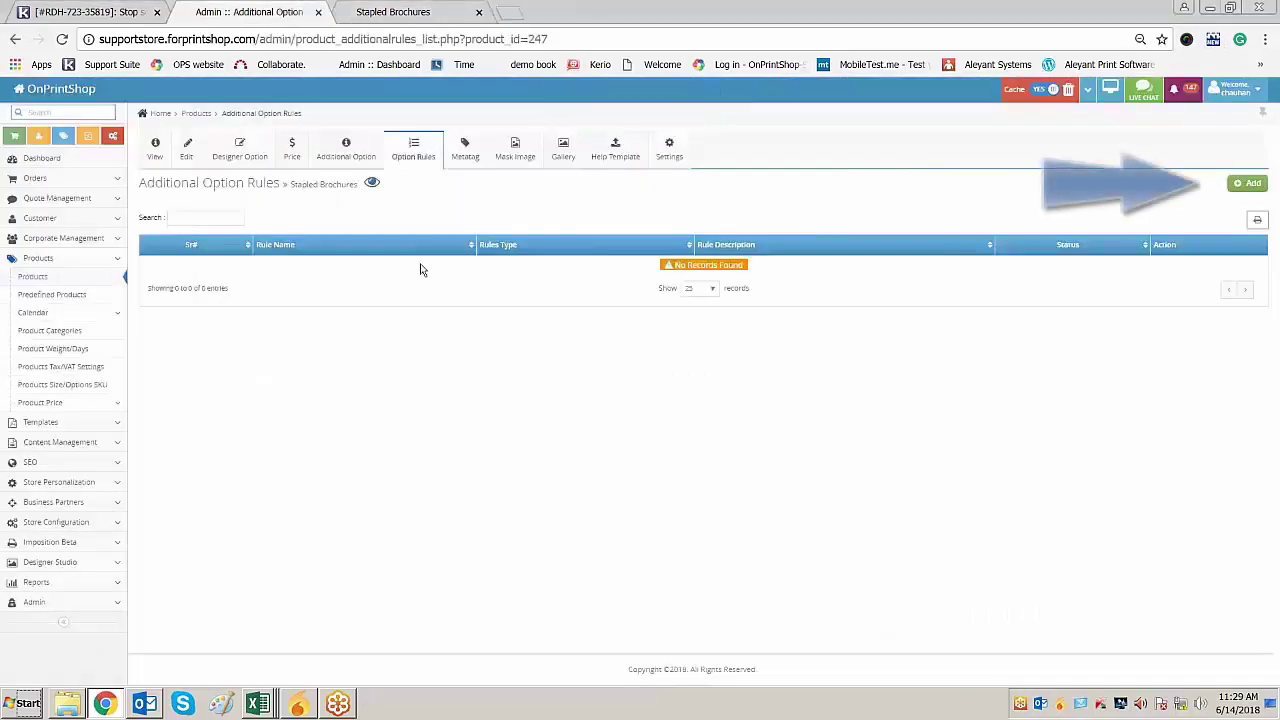
Start a new additional option rule for Stapled Brochures, checking the 130 gsm silk stock headings and the empty page rows in Excel
left_click(1252, 188)
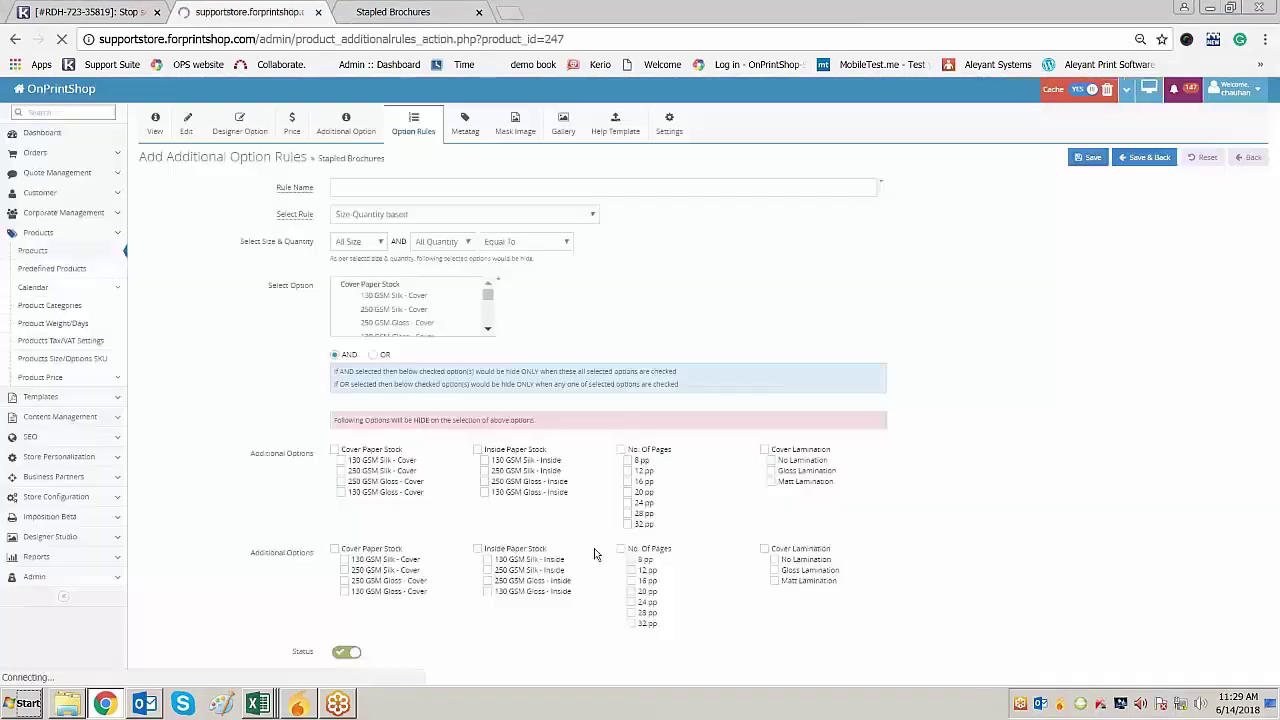
key("alt+Tab")
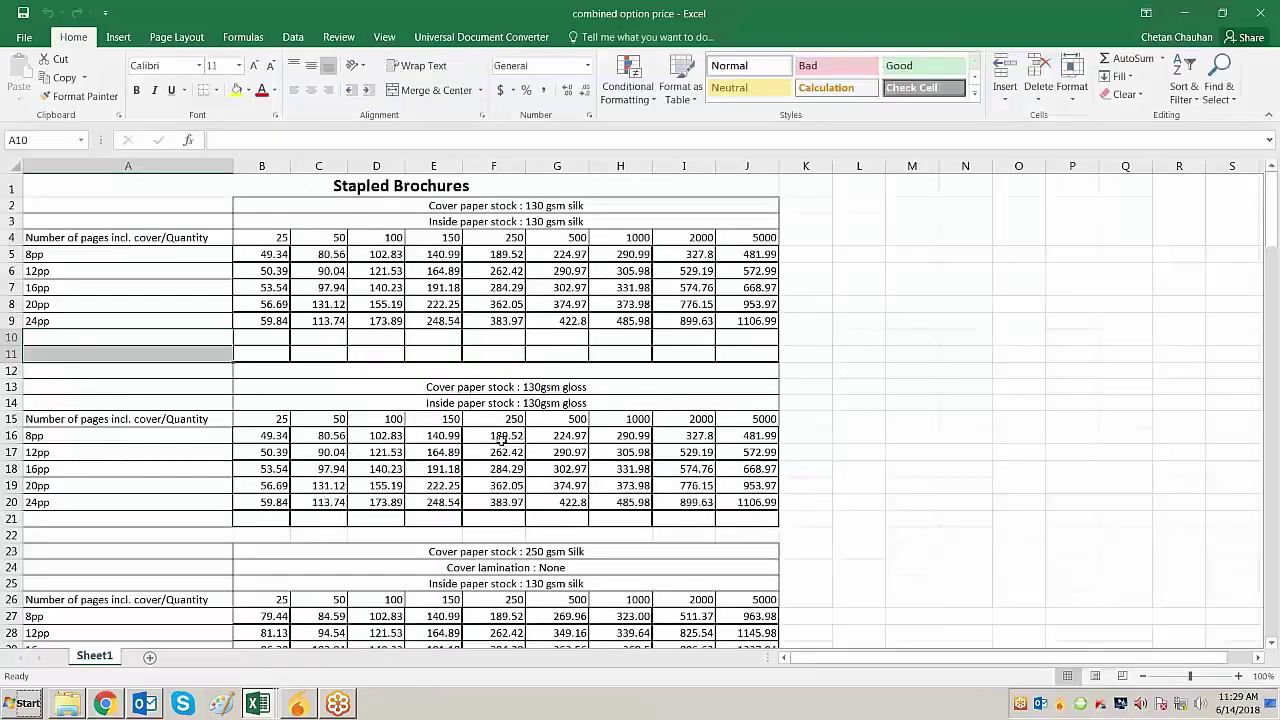
mouse_move(493, 205)
left_mouse_down()
mouse_move(490, 282)
mouse_move(490, 221)
left_mouse_up()
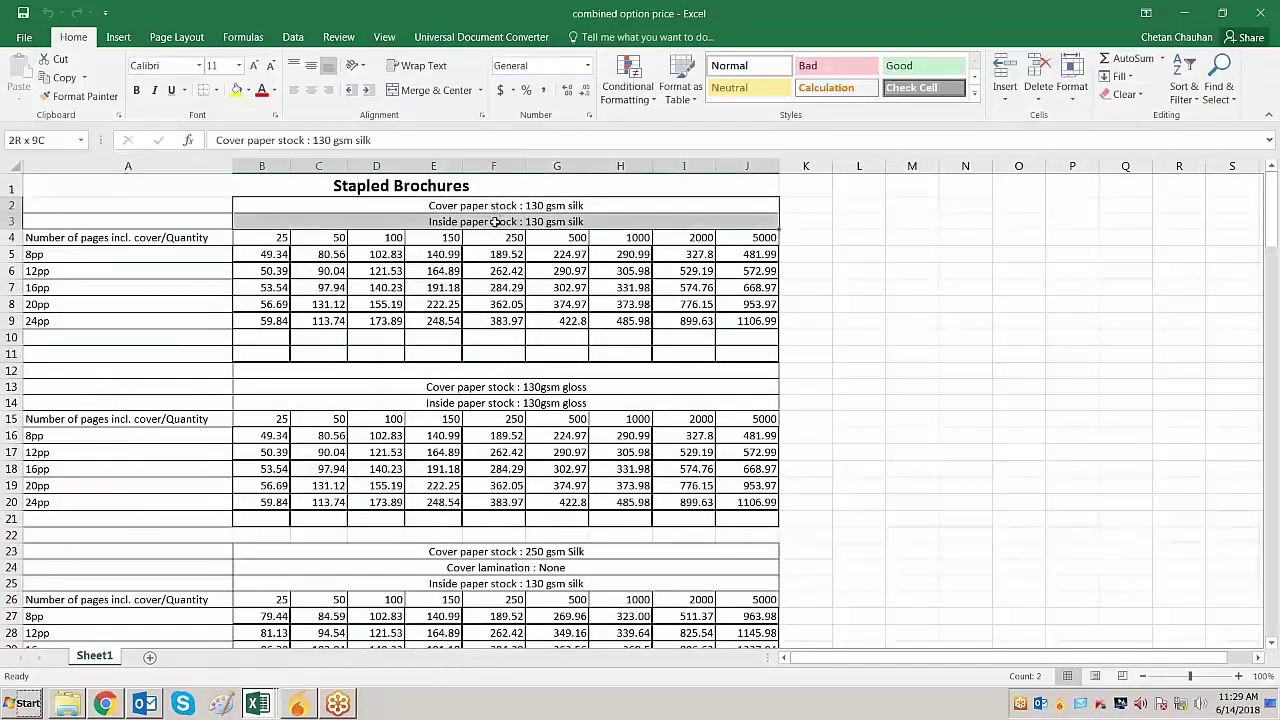
left_click(72, 342)
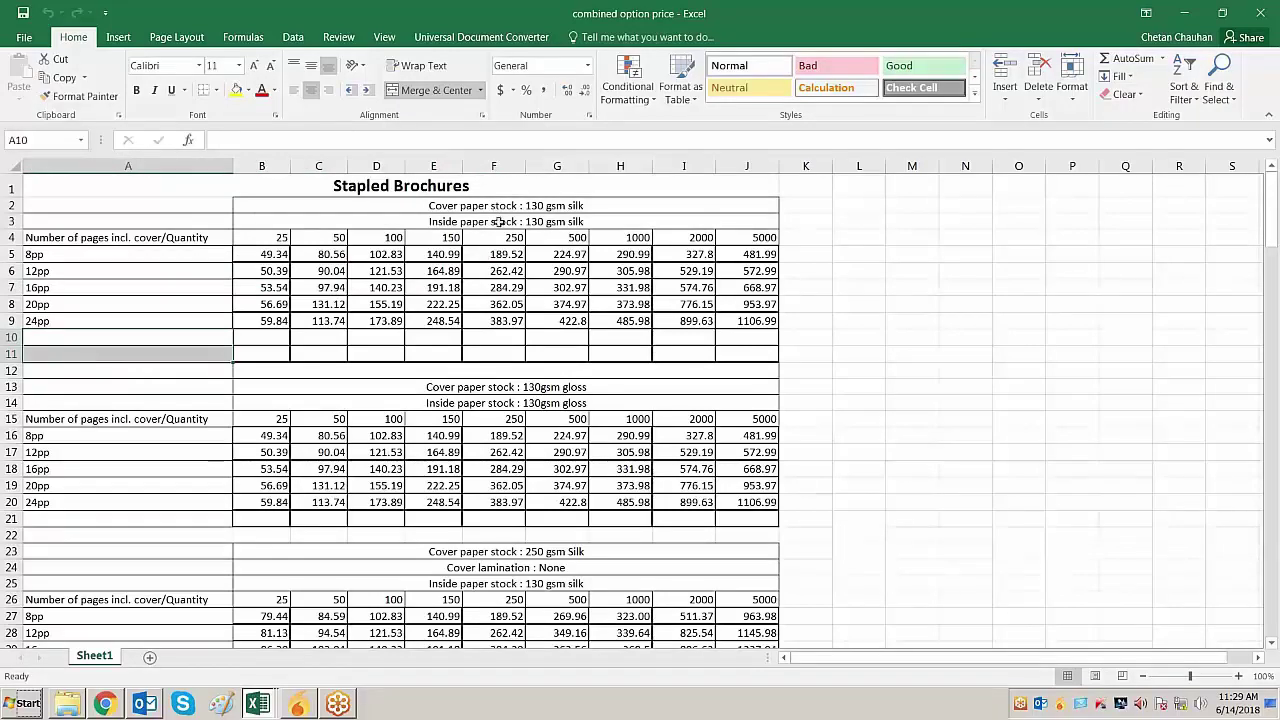
left_click_drag(500, 208, 507, 219)
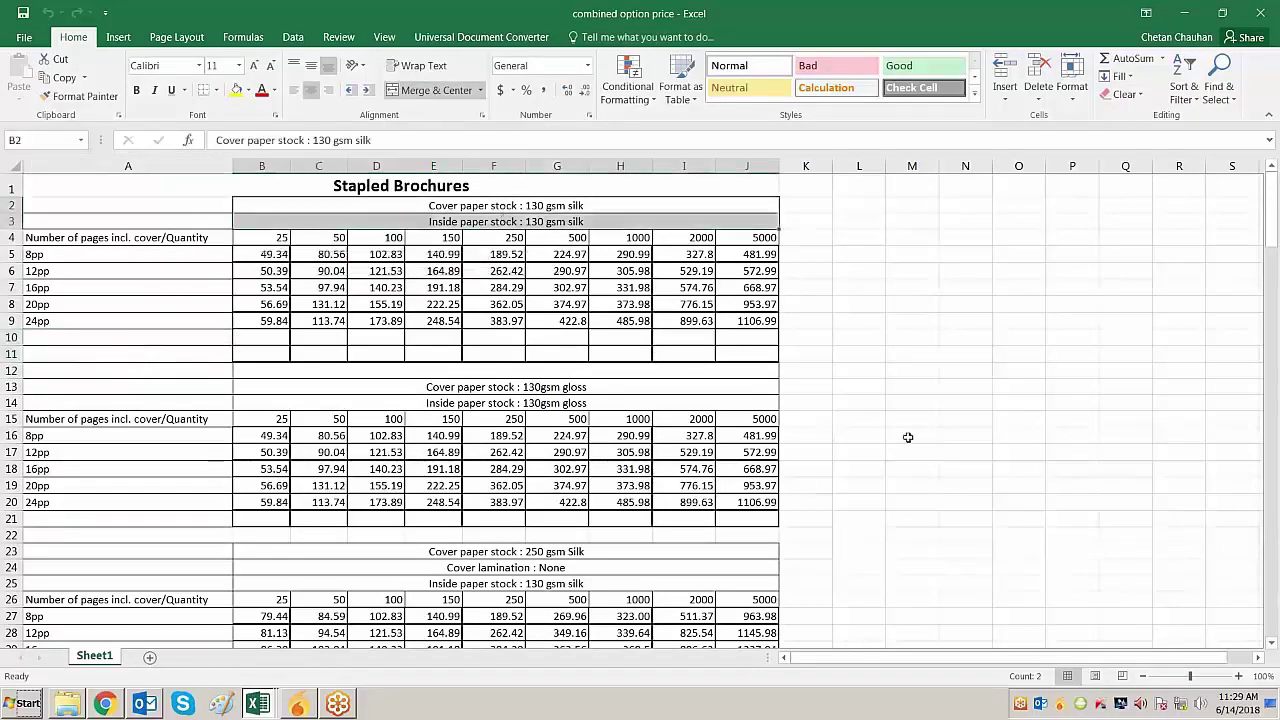
key("alt+Tab")
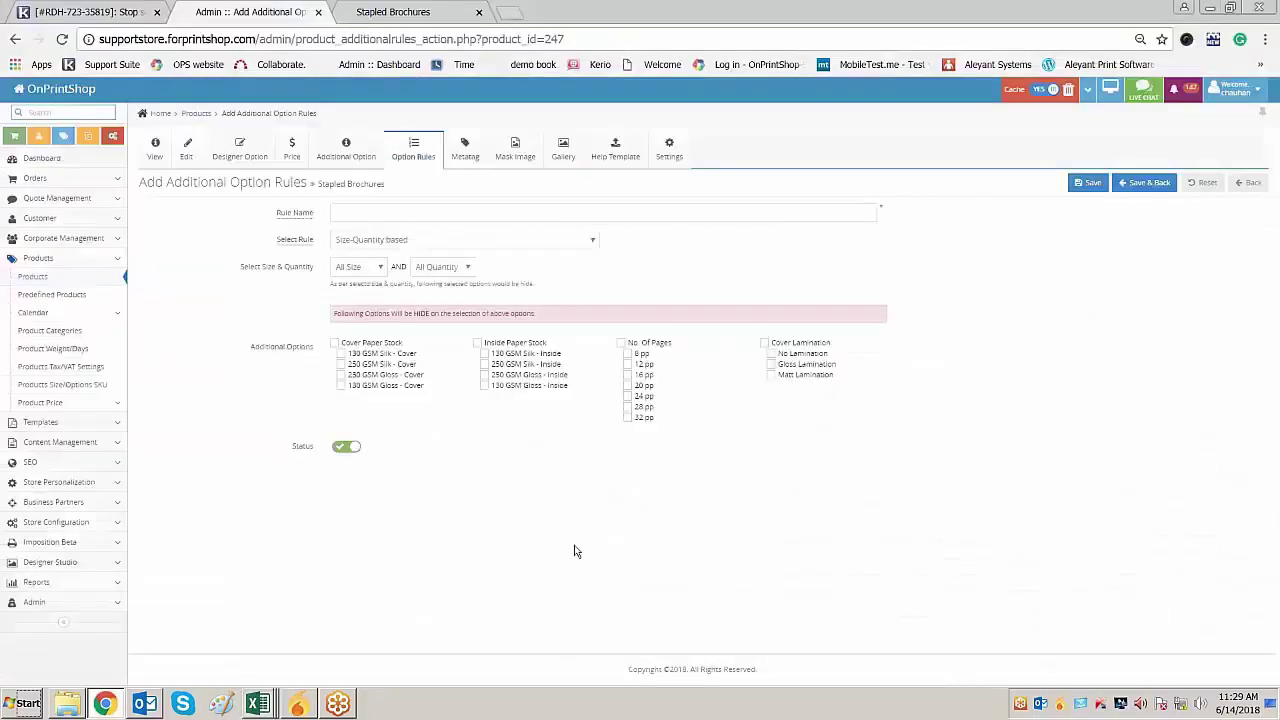
Name the new option rule "130 gsm silk cover"
left_click(398, 213)
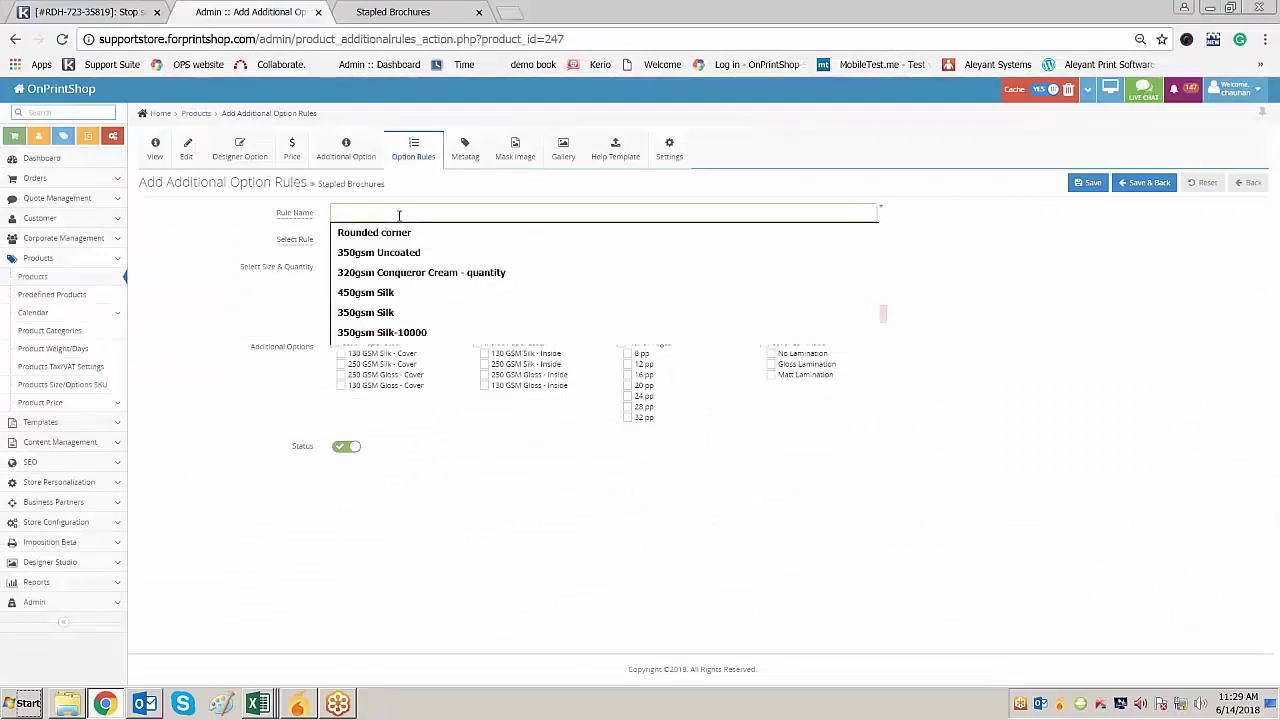
type("130")
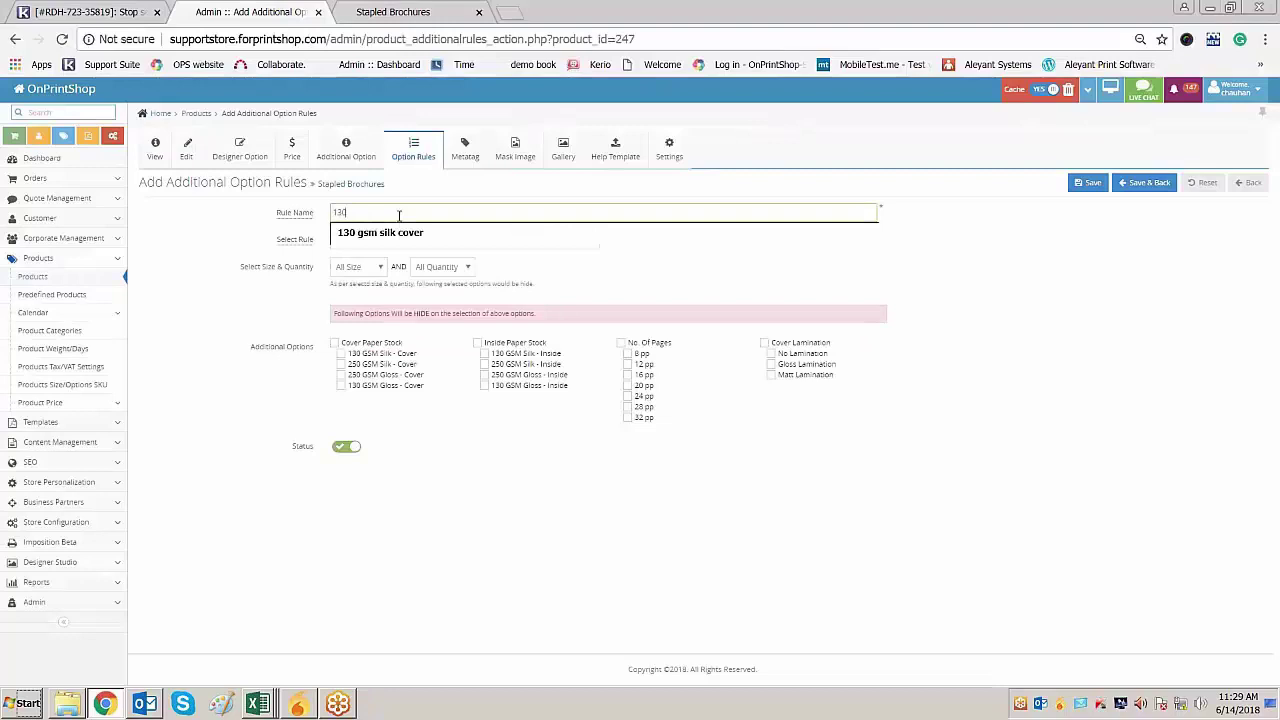
key("Down")
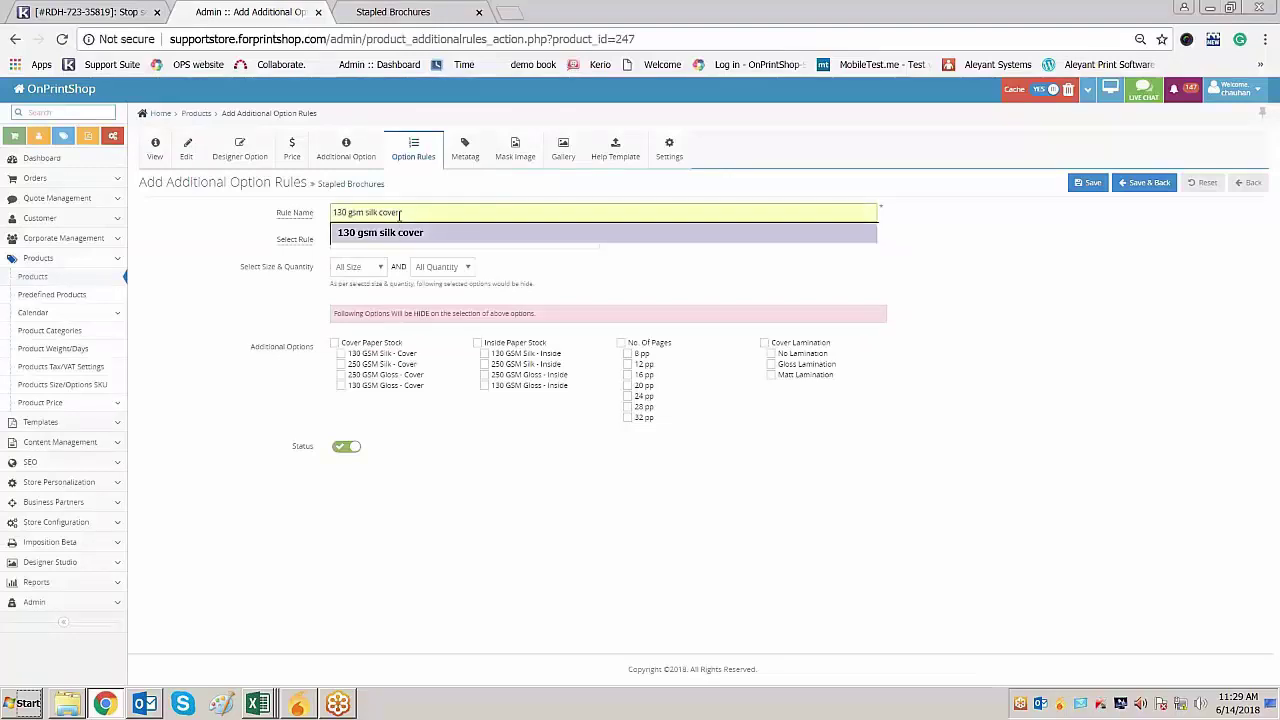
triple_click(425, 212)
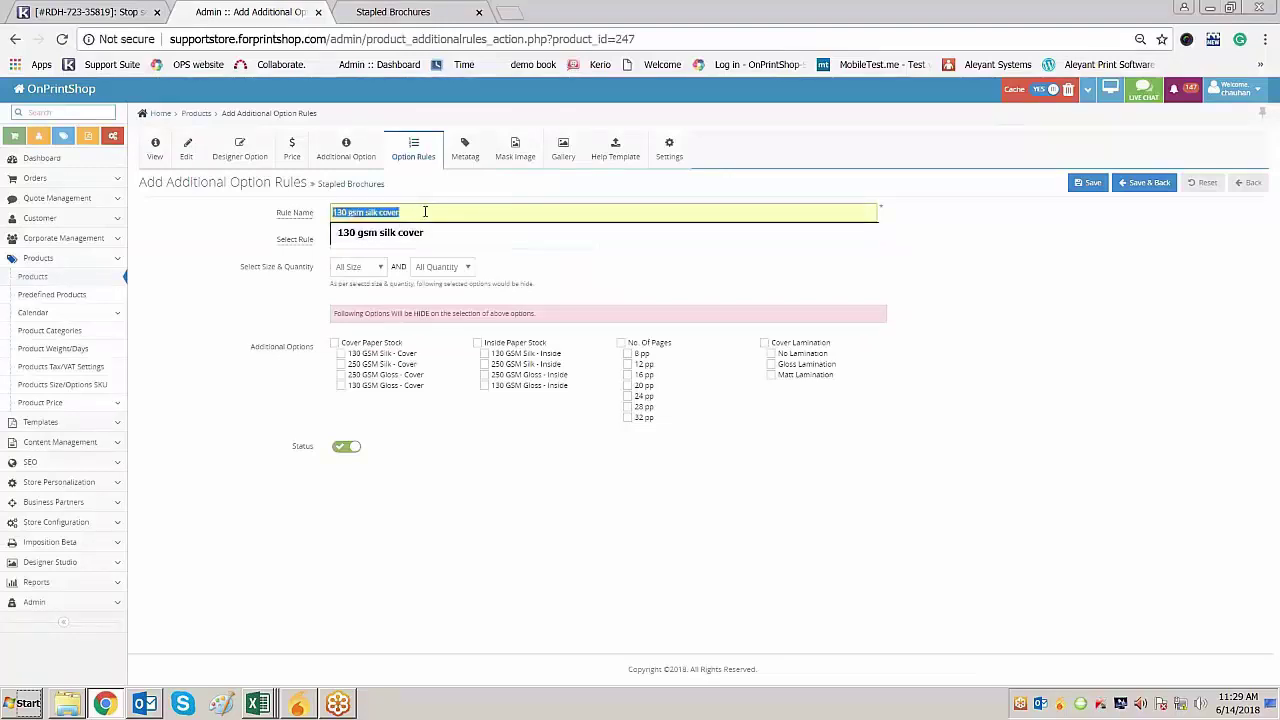
left_click(451, 546)
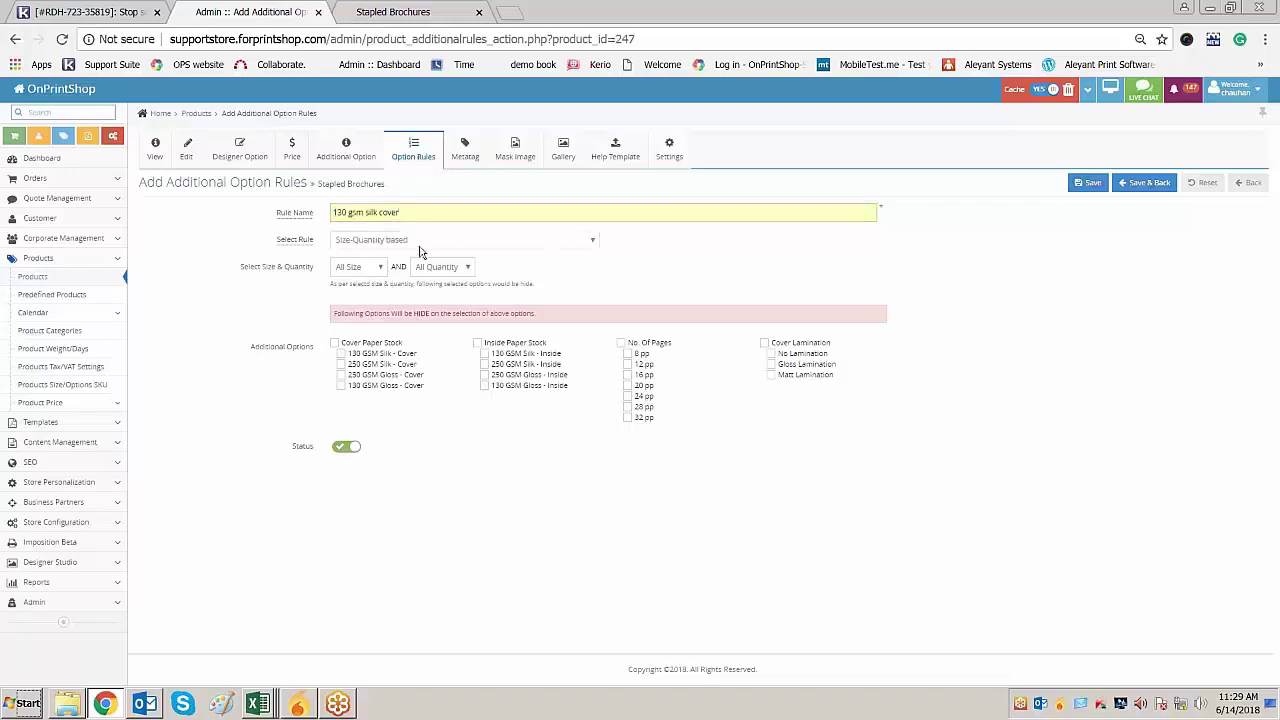
Set the rule type to Size-Additional option based and keep it applied to All Size
left_click_drag(313, 242, 285, 242)
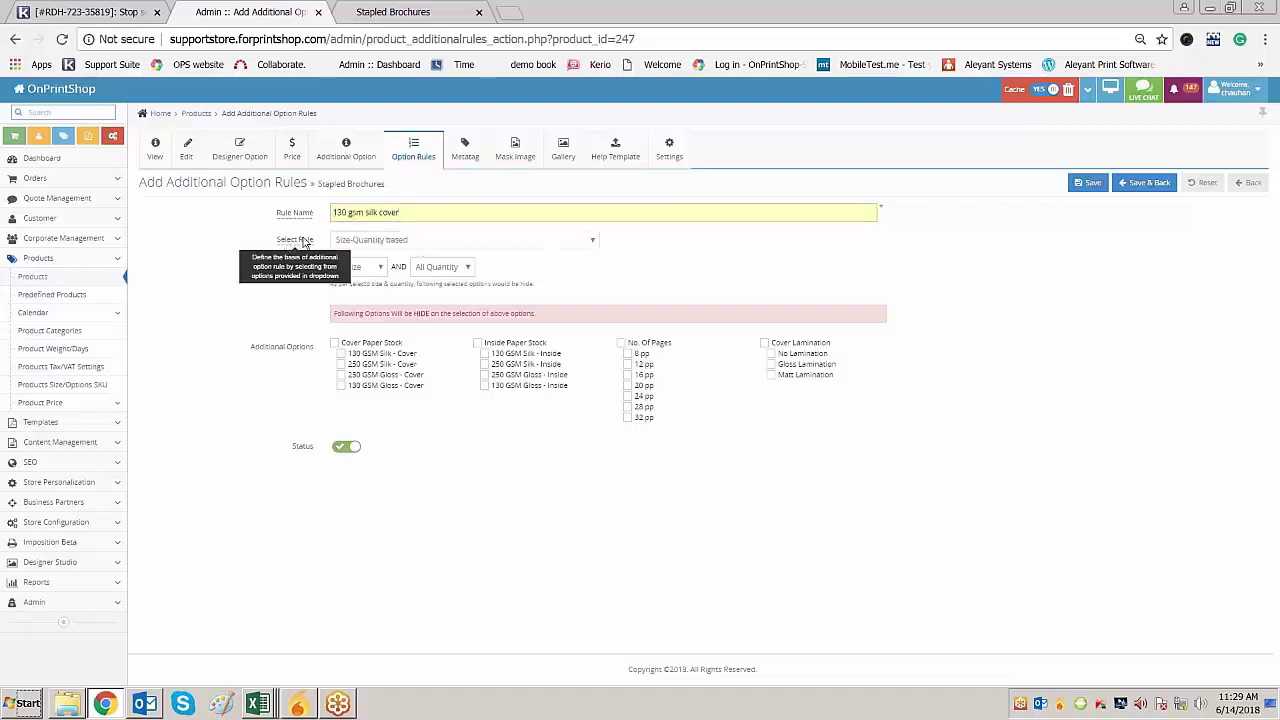
left_click(494, 245)
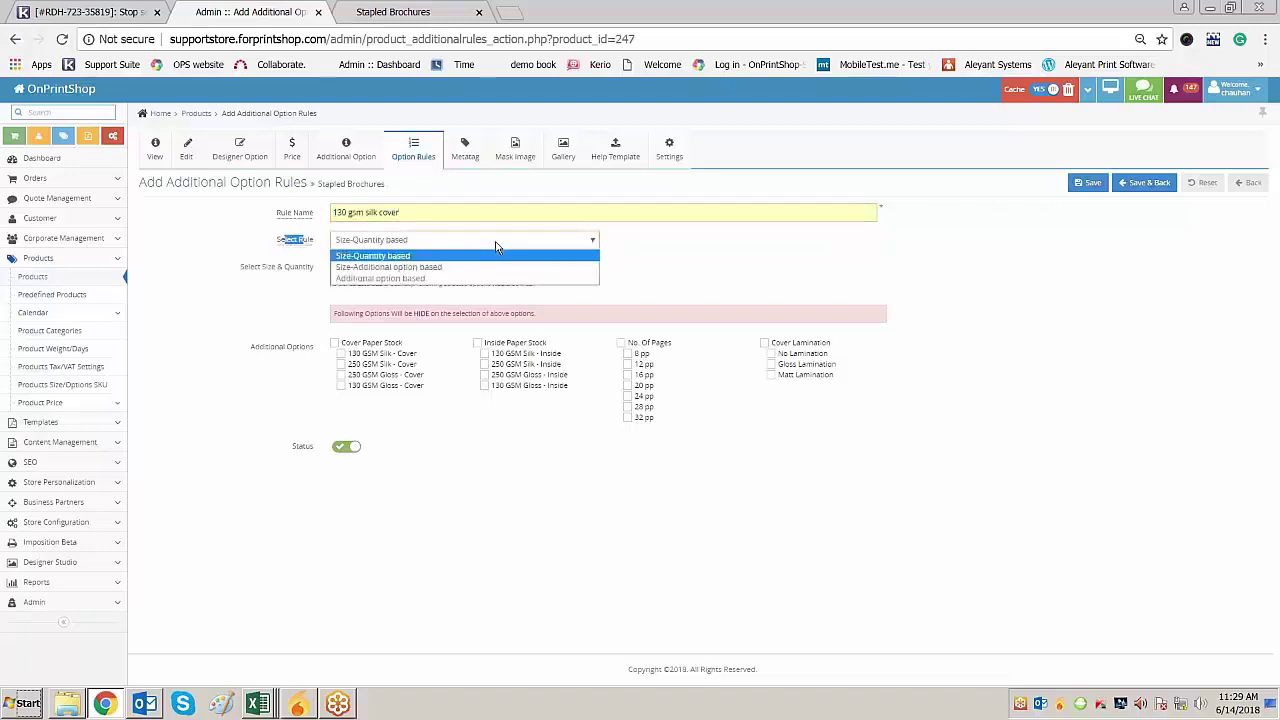
left_click(434, 279)
key("Down")
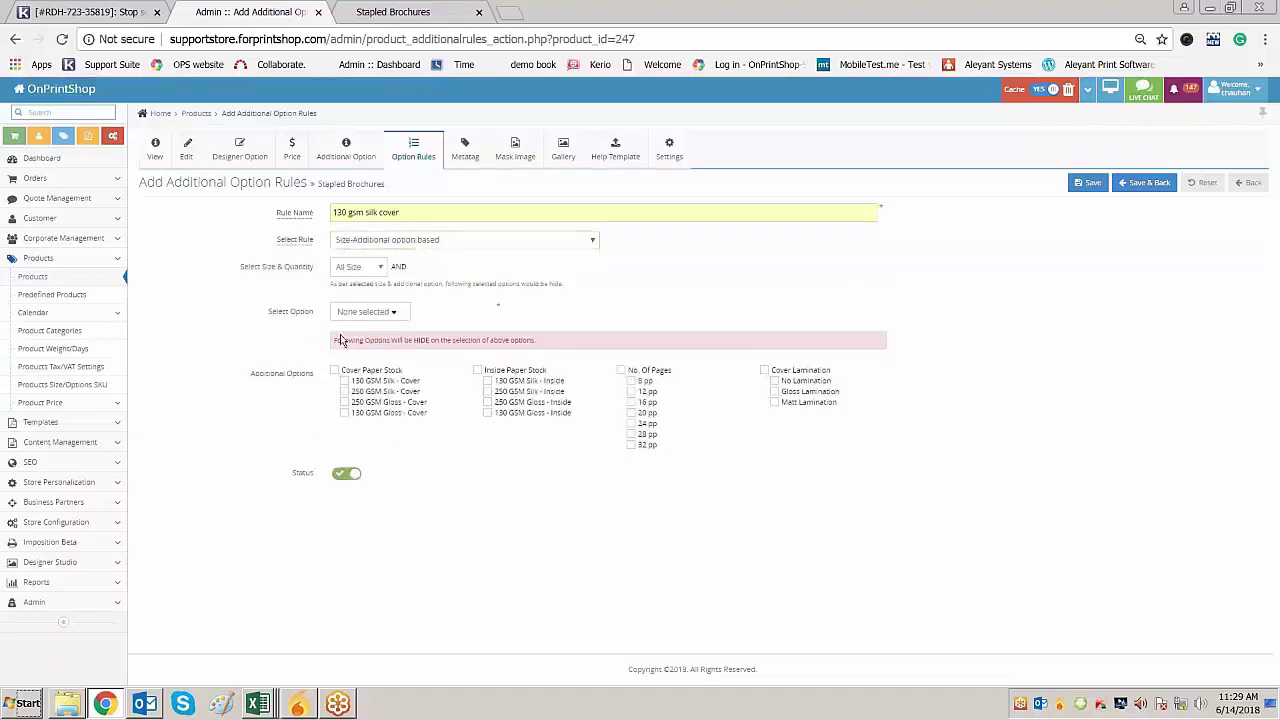
left_click(368, 276)
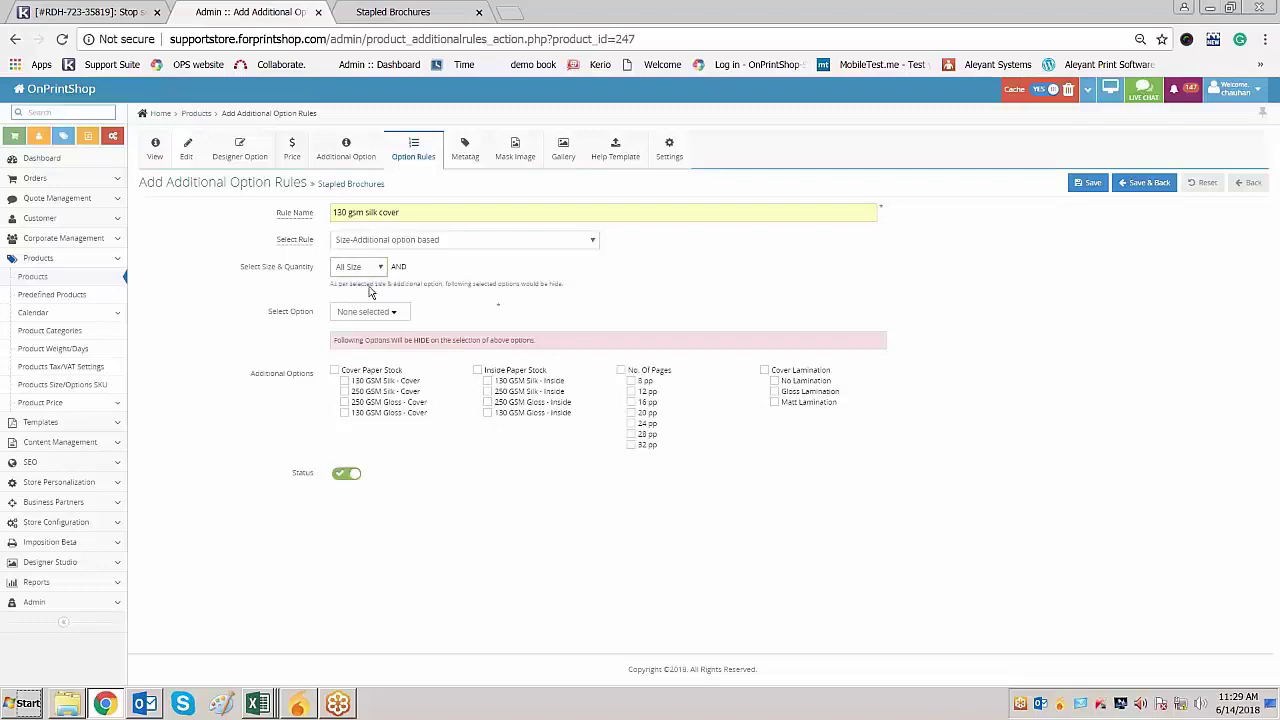
left_click(366, 285)
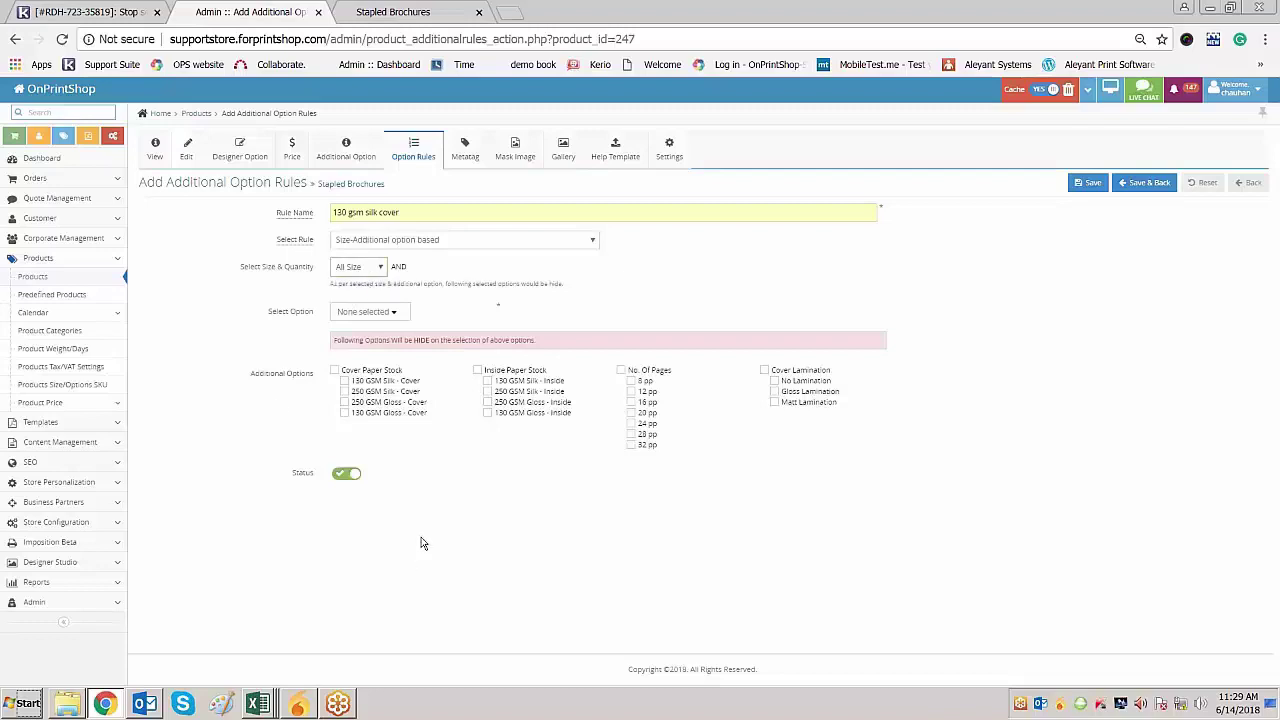
Choose 130 GSM Silk - Cover as the option that triggers the rule
left_click(395, 312)
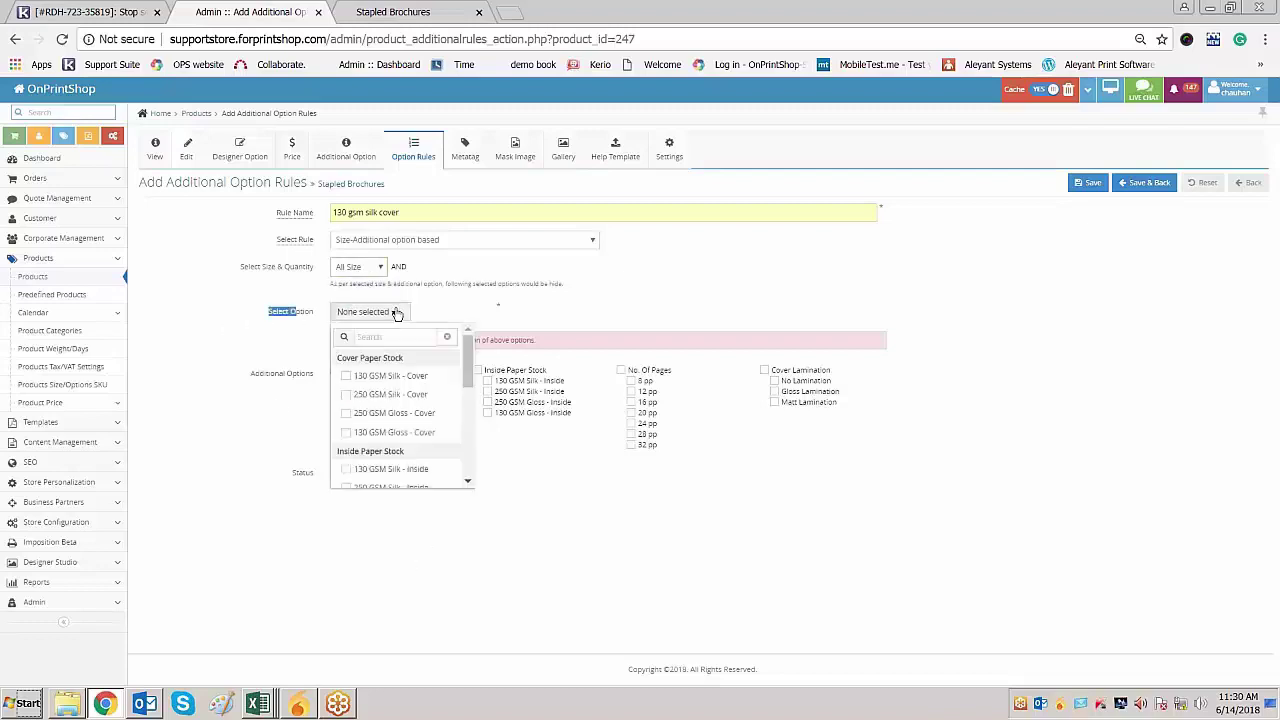
left_click(346, 376)
left_click(595, 540)
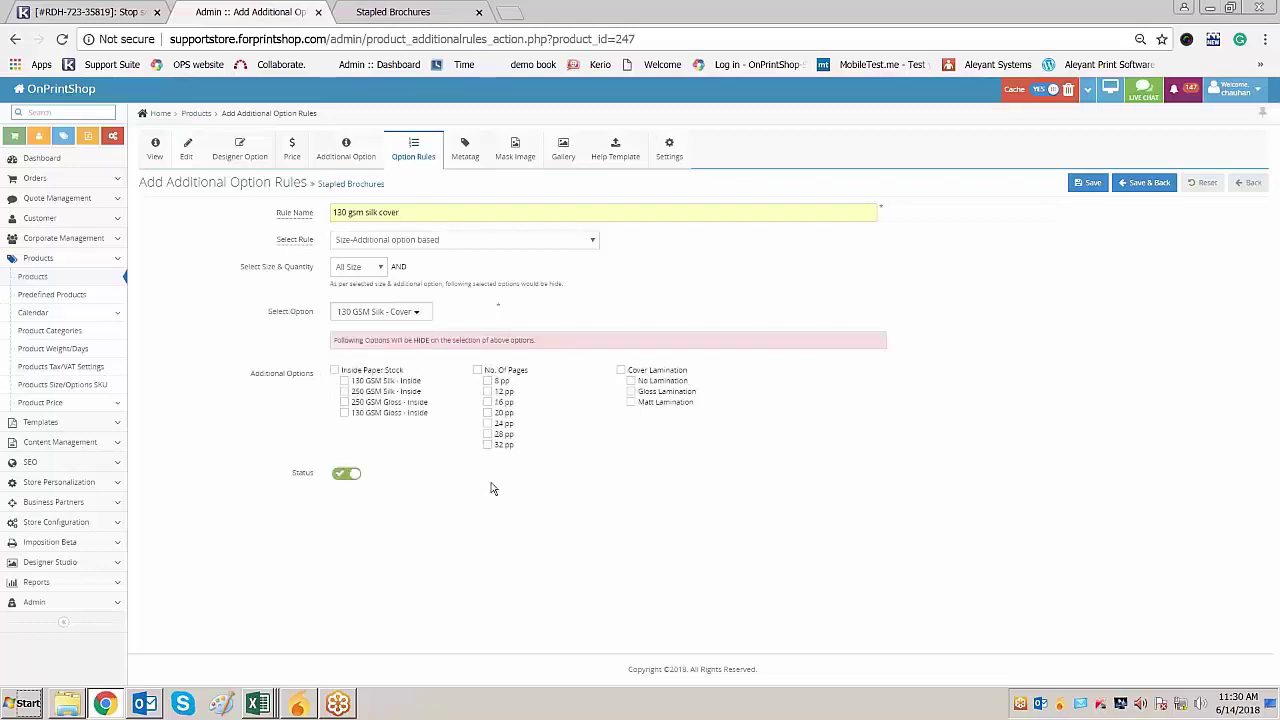
Hide the 250 GSM Silk, 250 GSM Gloss and 130 GSM Gloss inside stocks, 28 pp and 32 pp, and Gloss and Matt Lamination
left_click(345, 391)
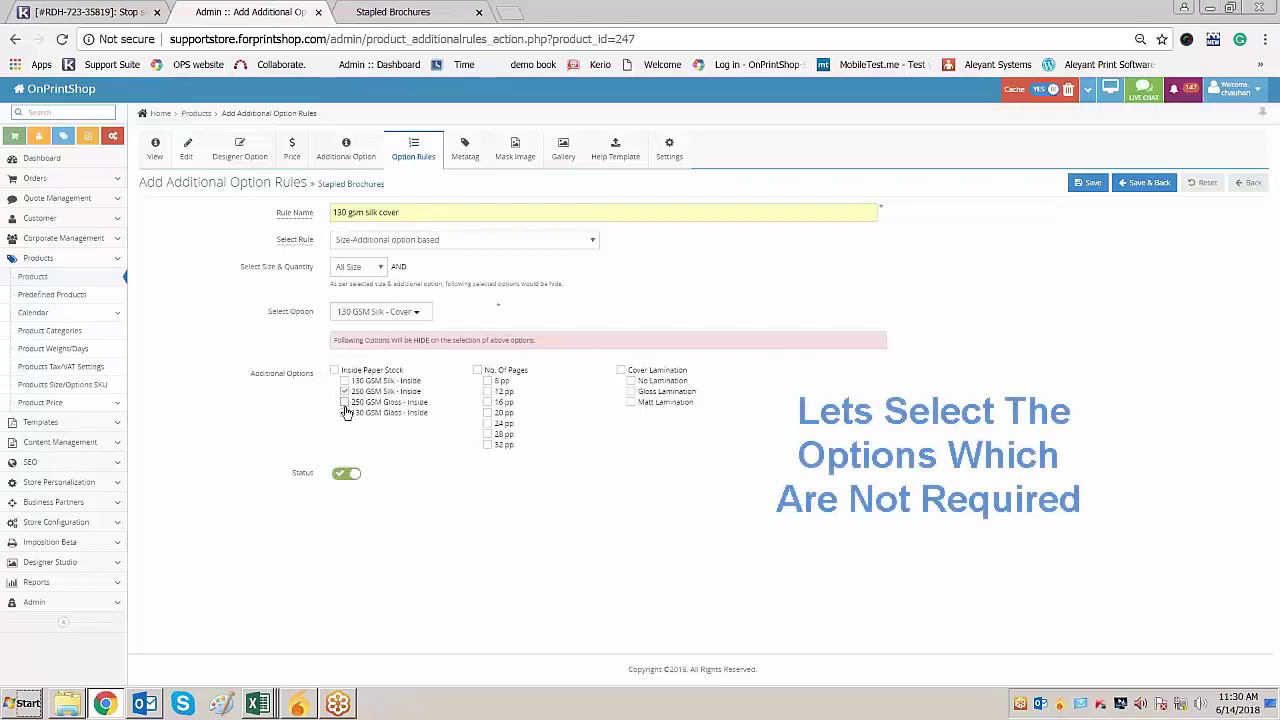
left_click(345, 403)
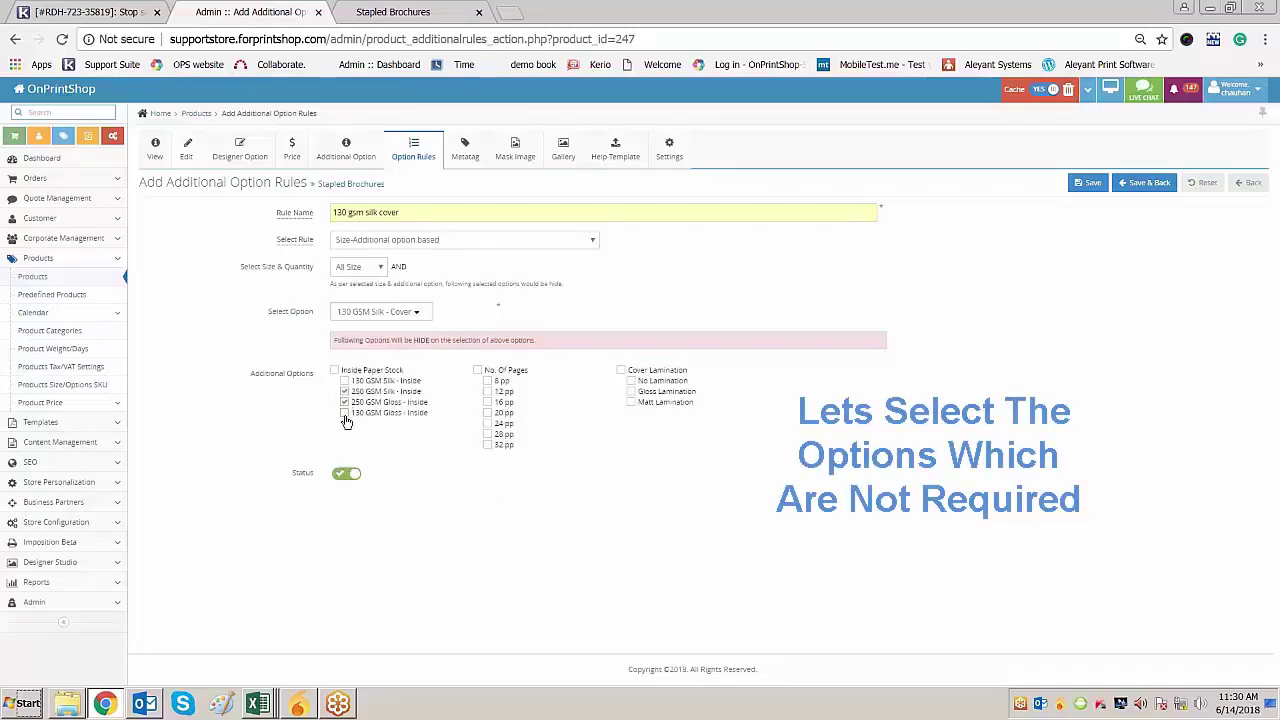
left_click(488, 436)
left_click(488, 446)
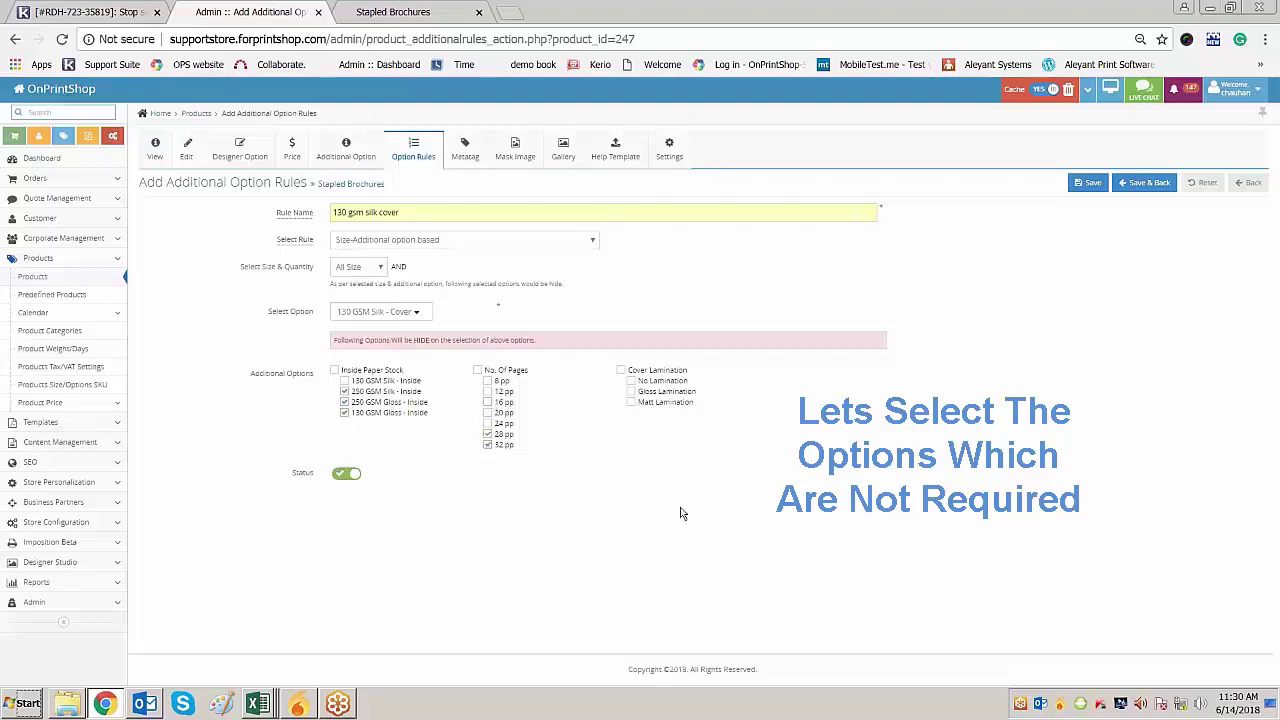
left_click(631, 391)
left_click(631, 402)
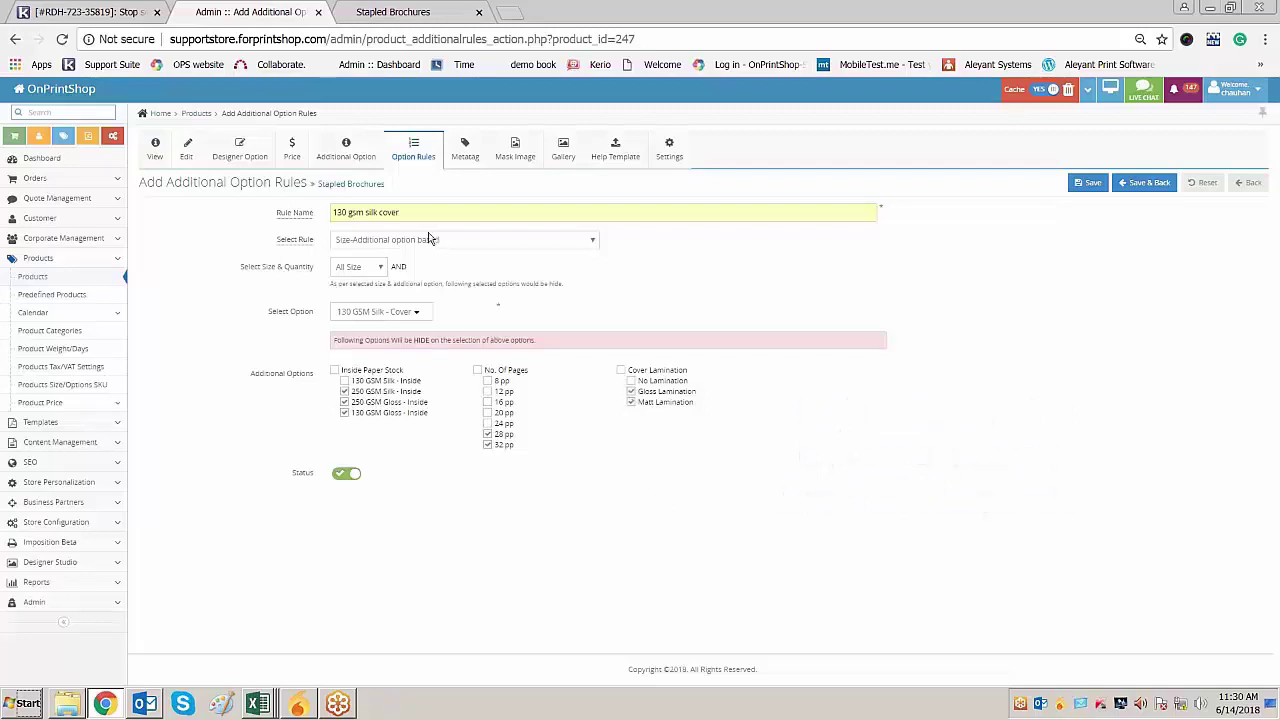
Check the rule name "130 gsm silk cover" and save the option rule
left_click(408, 211)
left_click_drag(400, 212, 355, 212)
key("End")
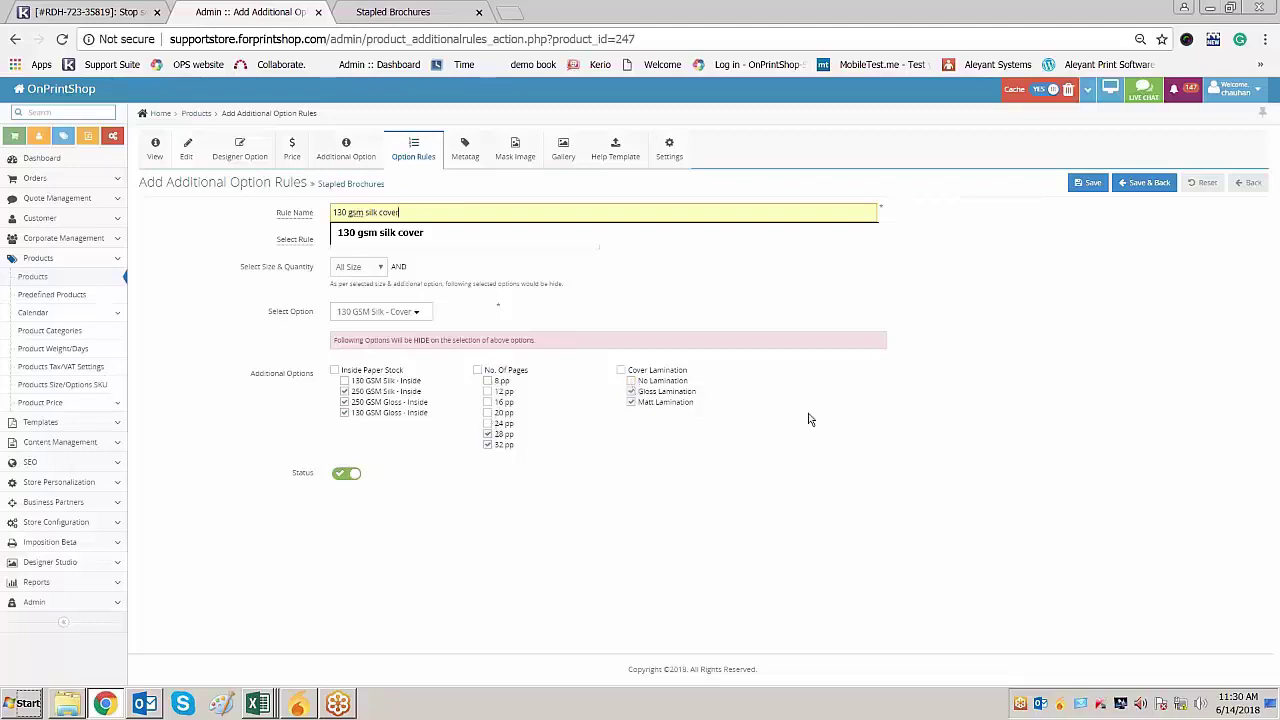
left_click(1089, 183)
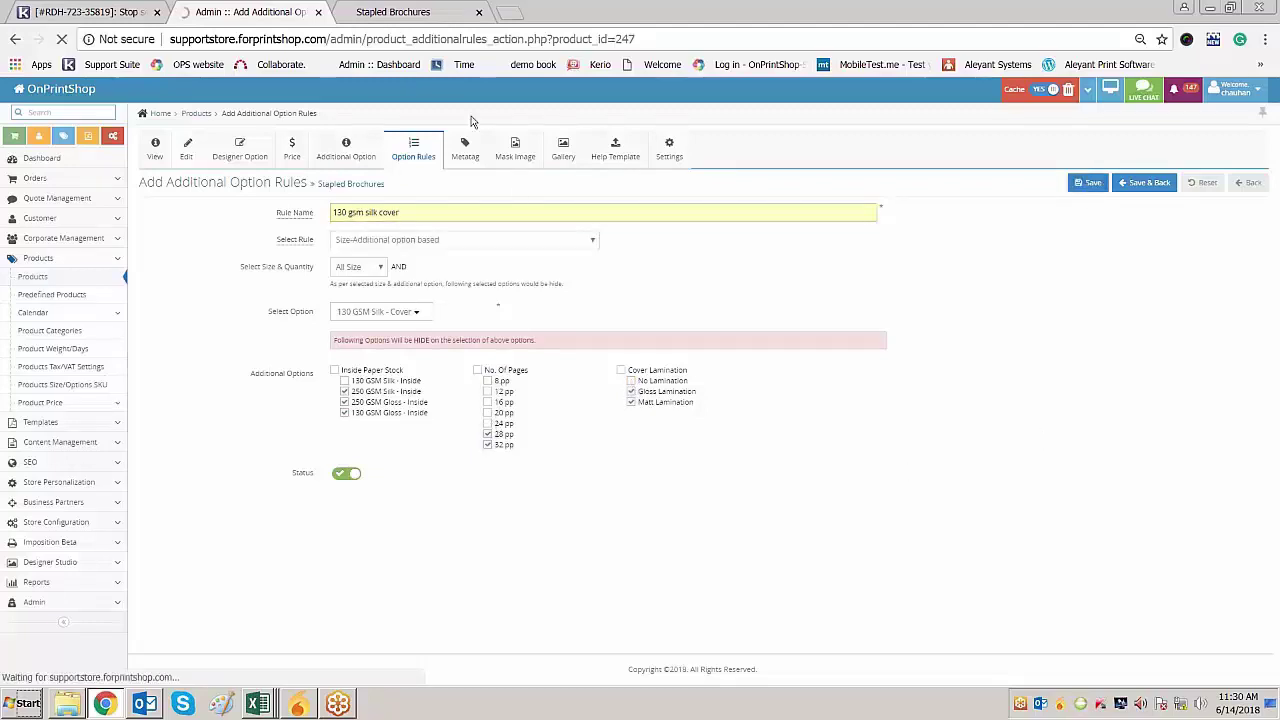
Reload the Stapled Brochures storefront page and examine the choices offered for cover stock, inside stock, number of pages and cover lamination
key("ctrl+Tab")
key("F5")
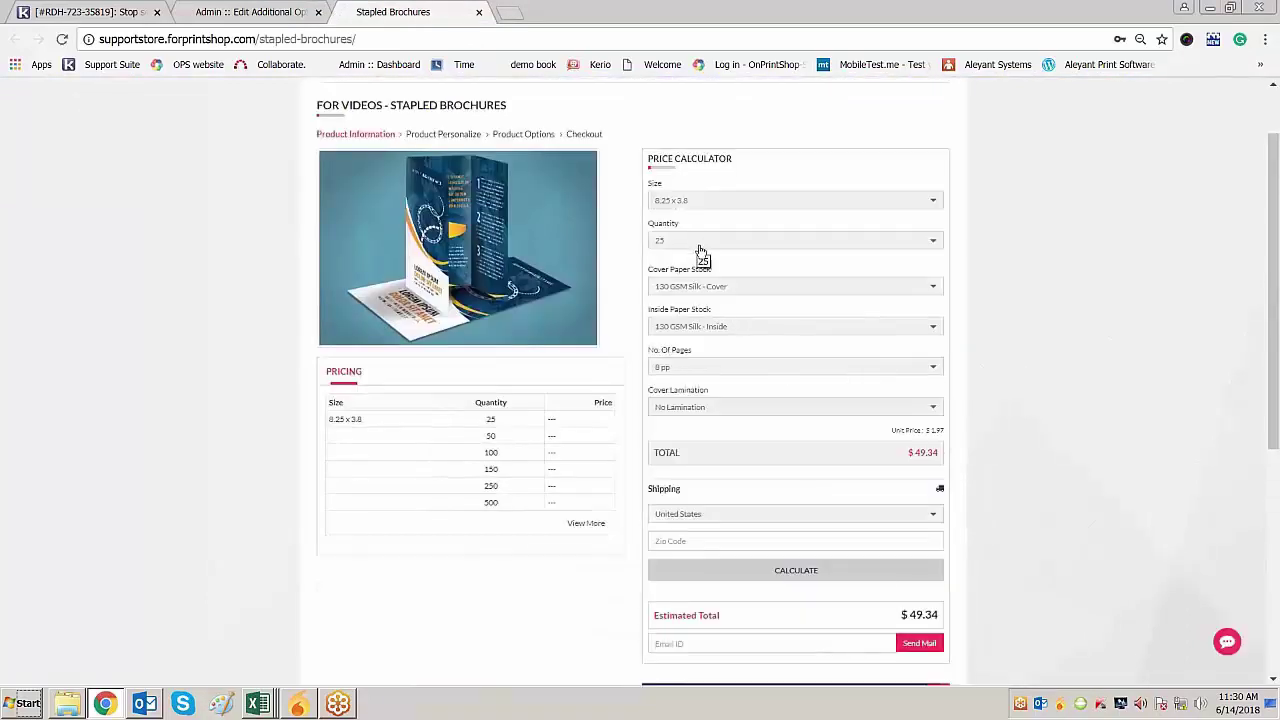
left_click(733, 290)
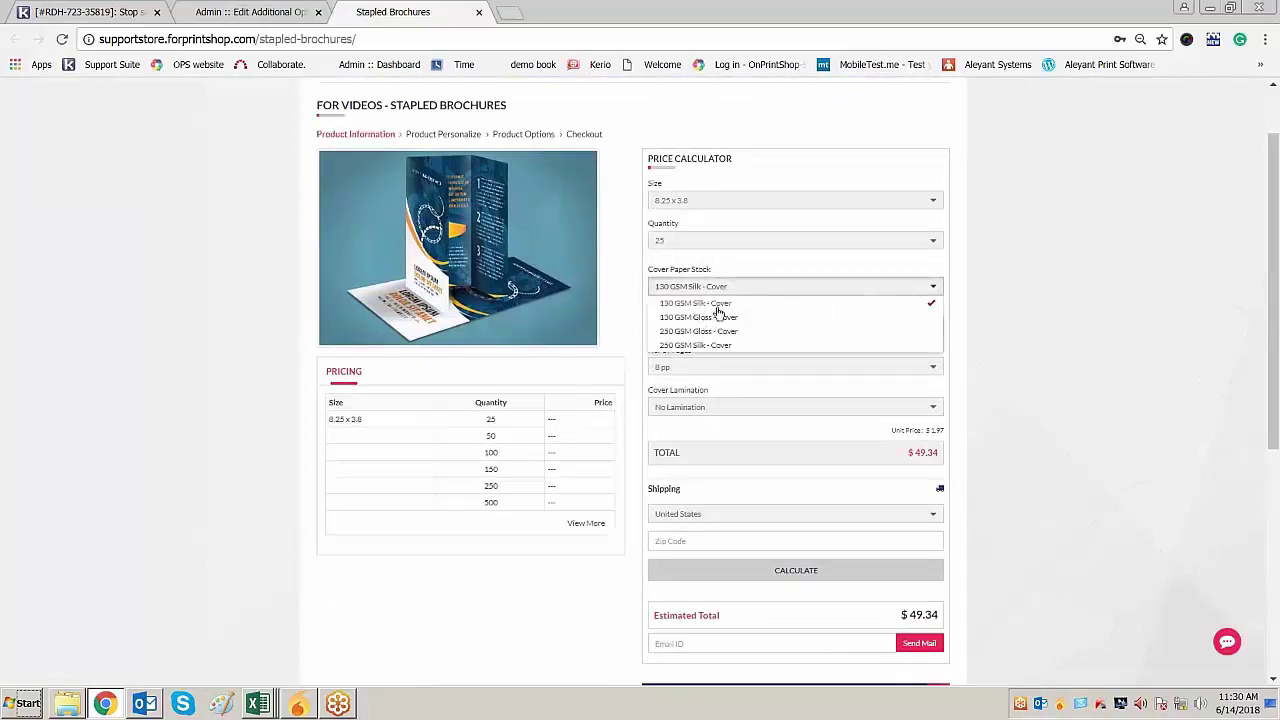
left_click(1106, 289)
left_click(690, 330)
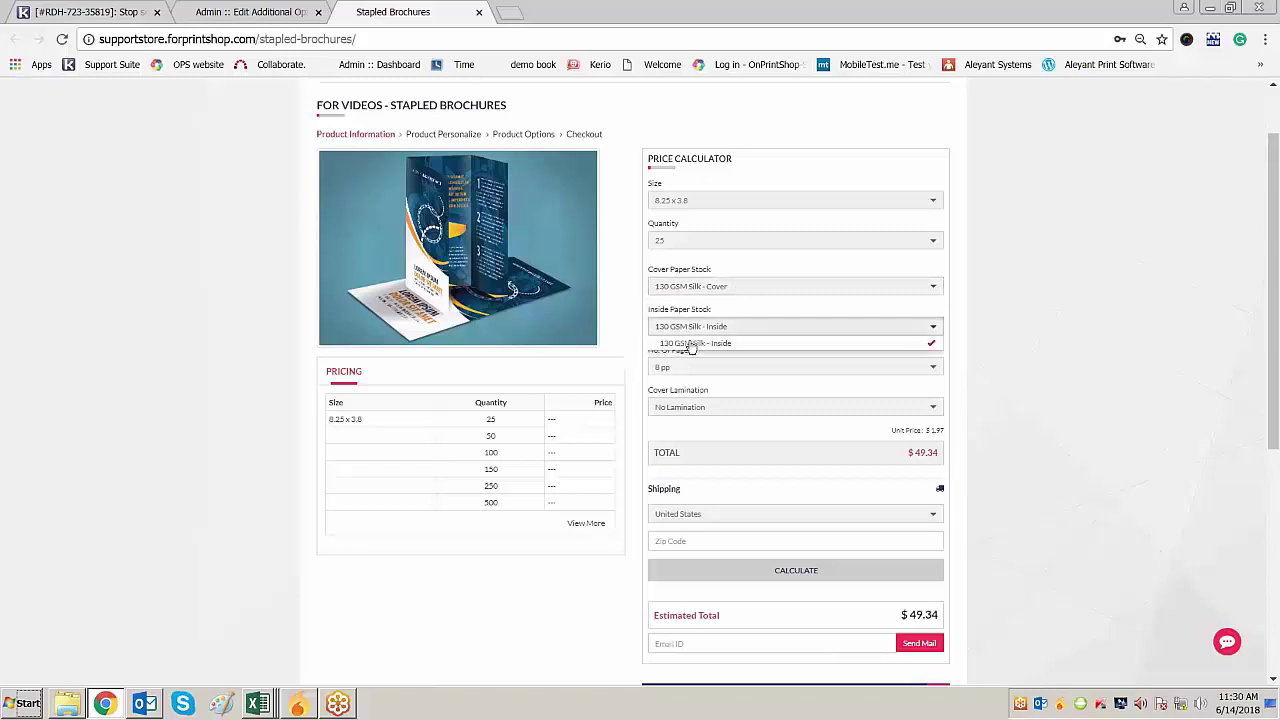
left_click(1071, 331)
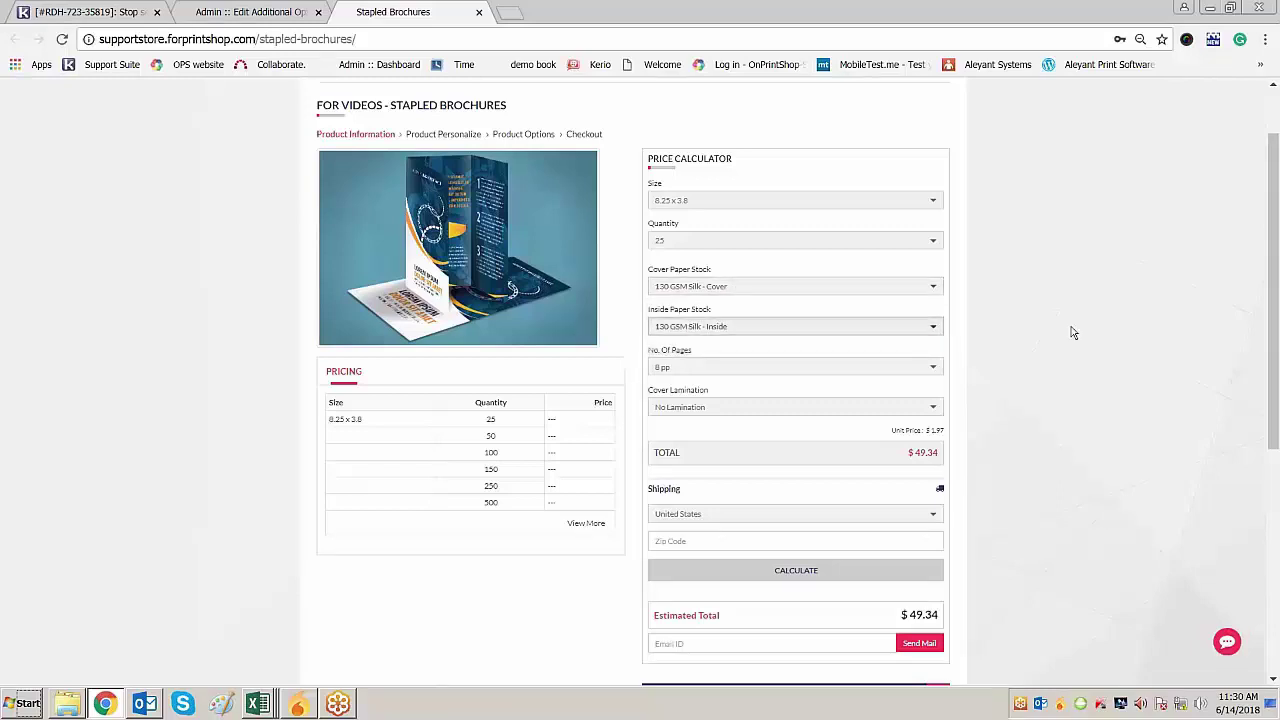
left_click(752, 370)
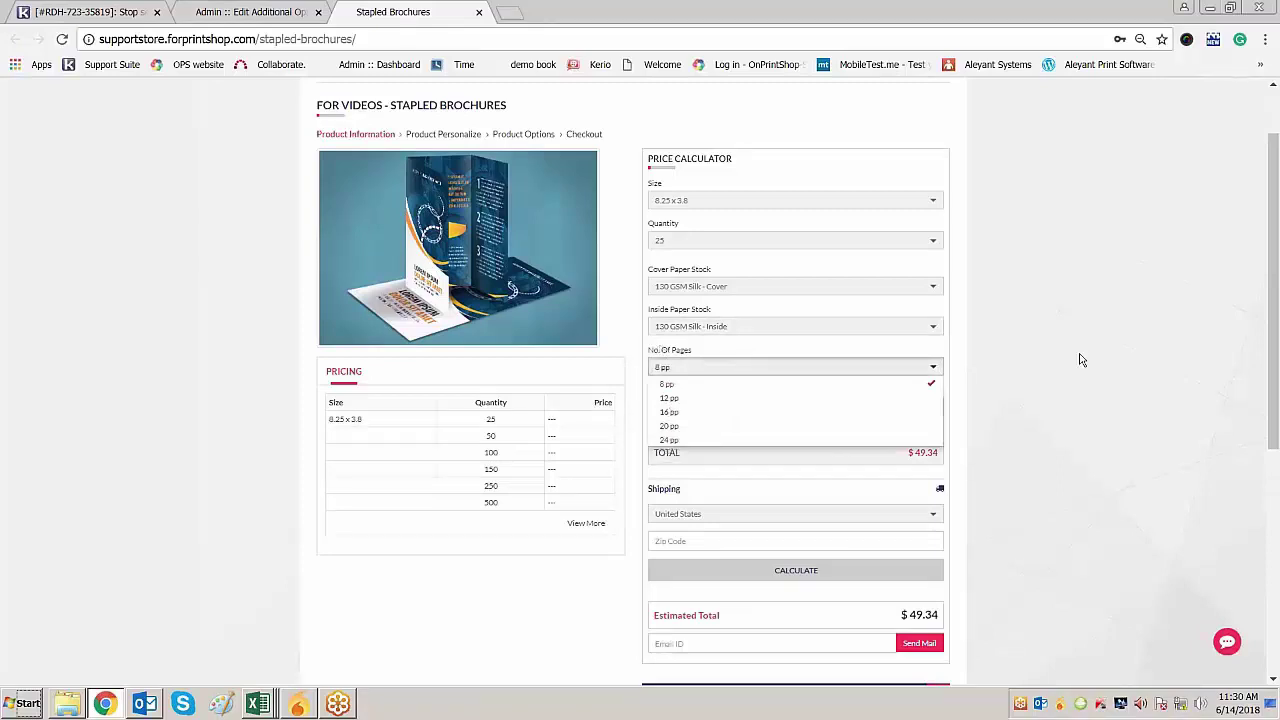
left_click(790, 493)
left_click(700, 410)
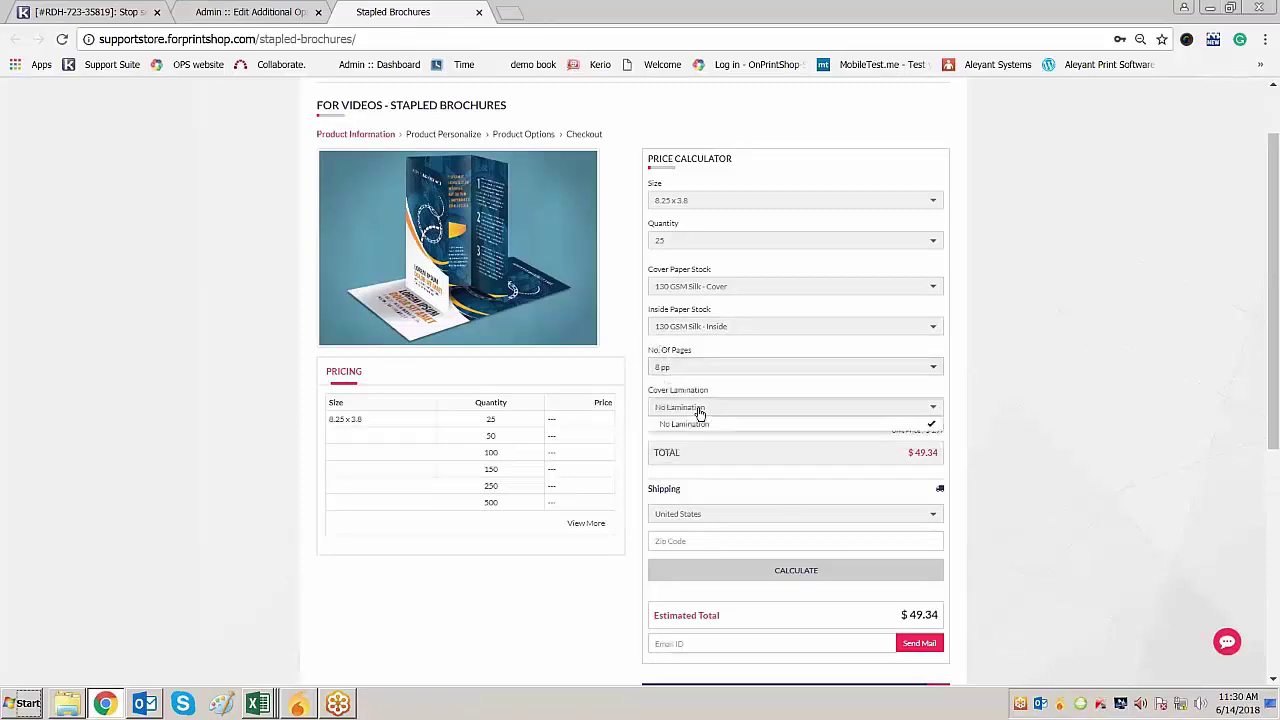
left_click(1106, 396)
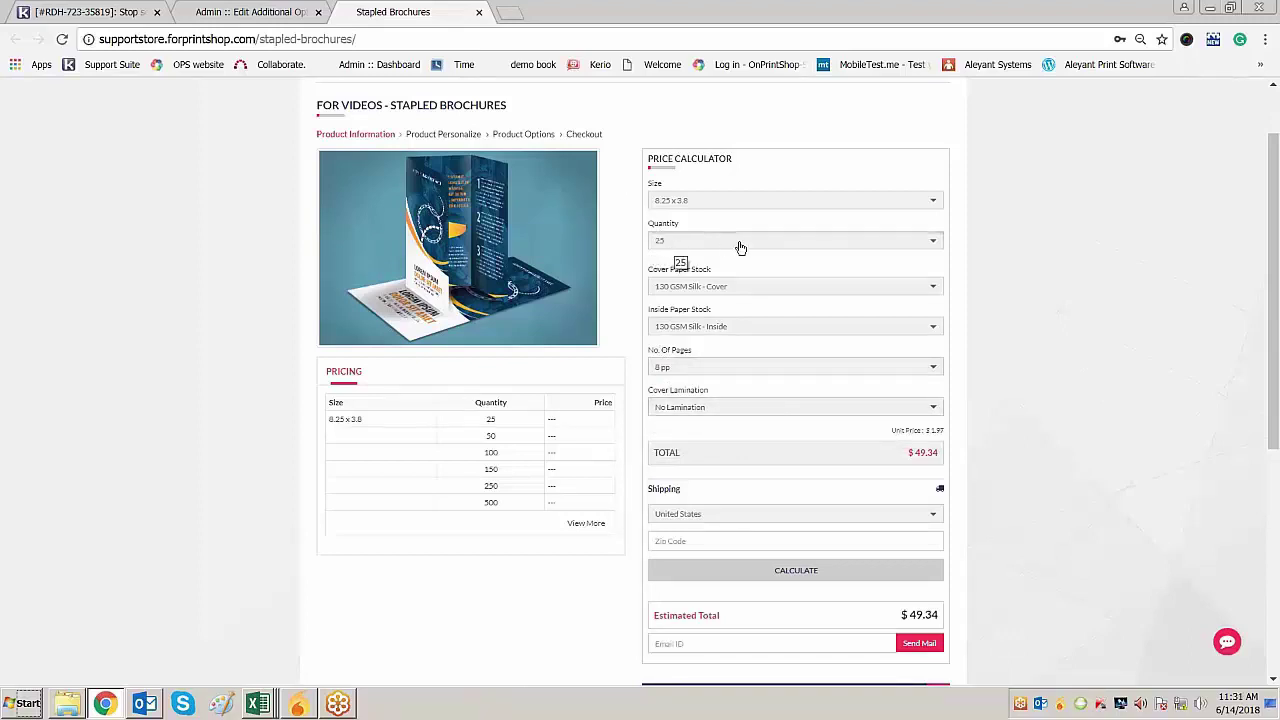
Set the storefront quantity to 100 and compare the total with the 8pp price for 130 gsm silk in the Excel sheet
left_click(676, 244)
left_click(667, 287)
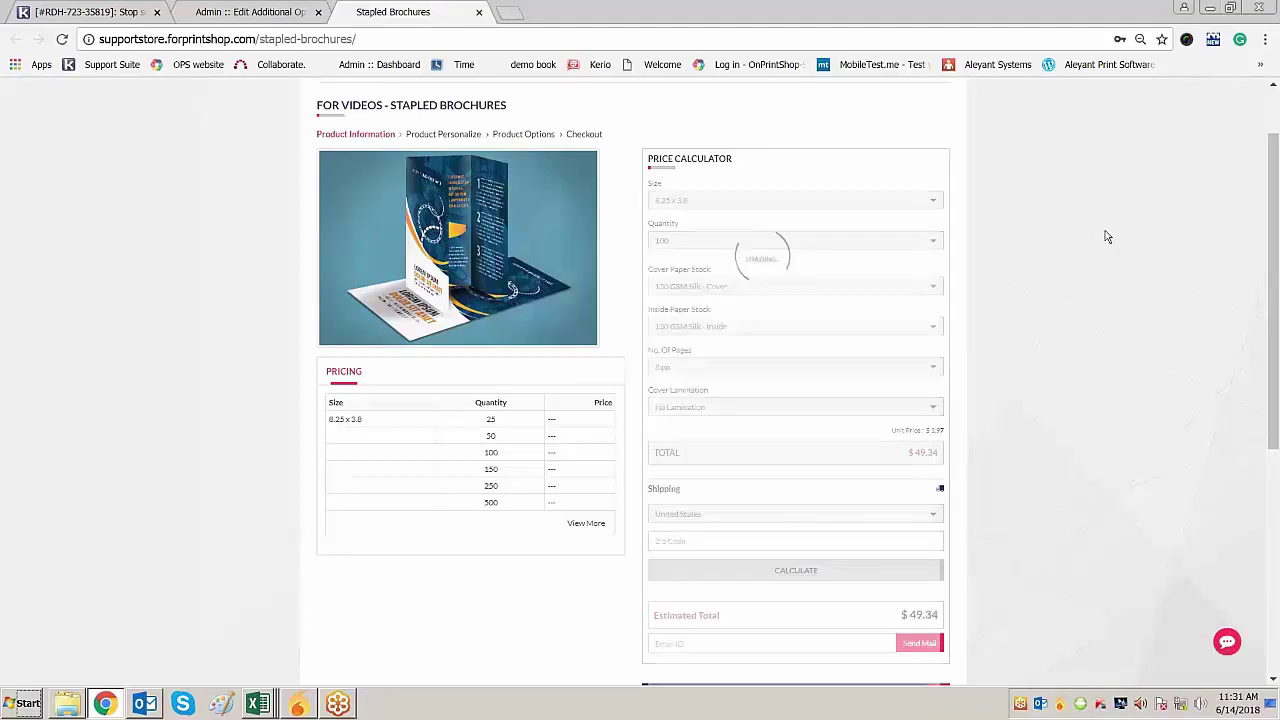
left_click_drag(911, 452, 937, 456)
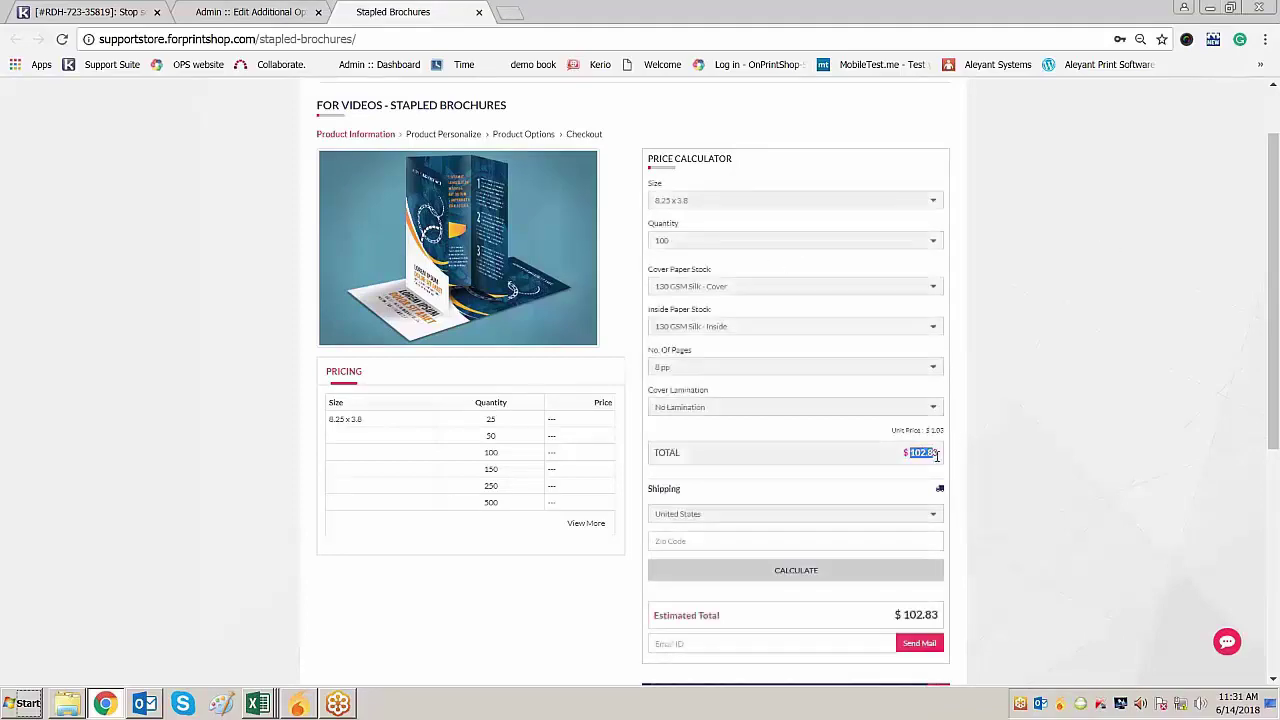
key("alt+Tab")
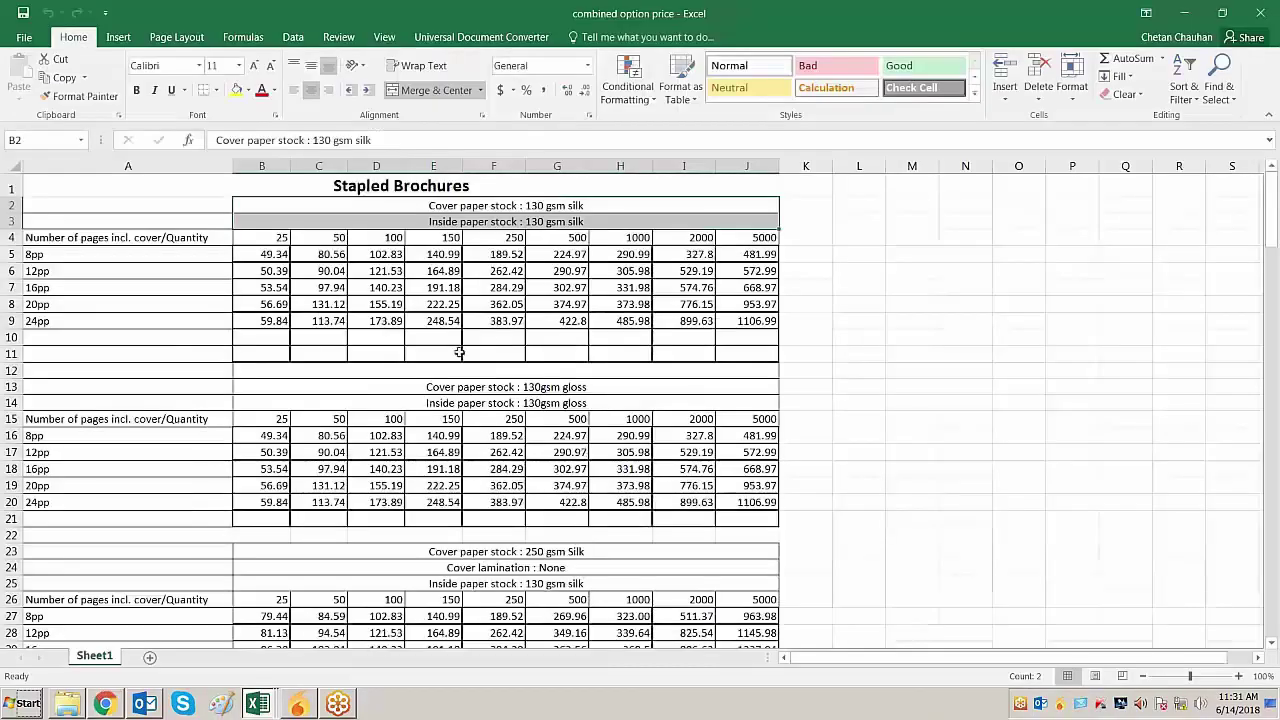
left_click(381, 241)
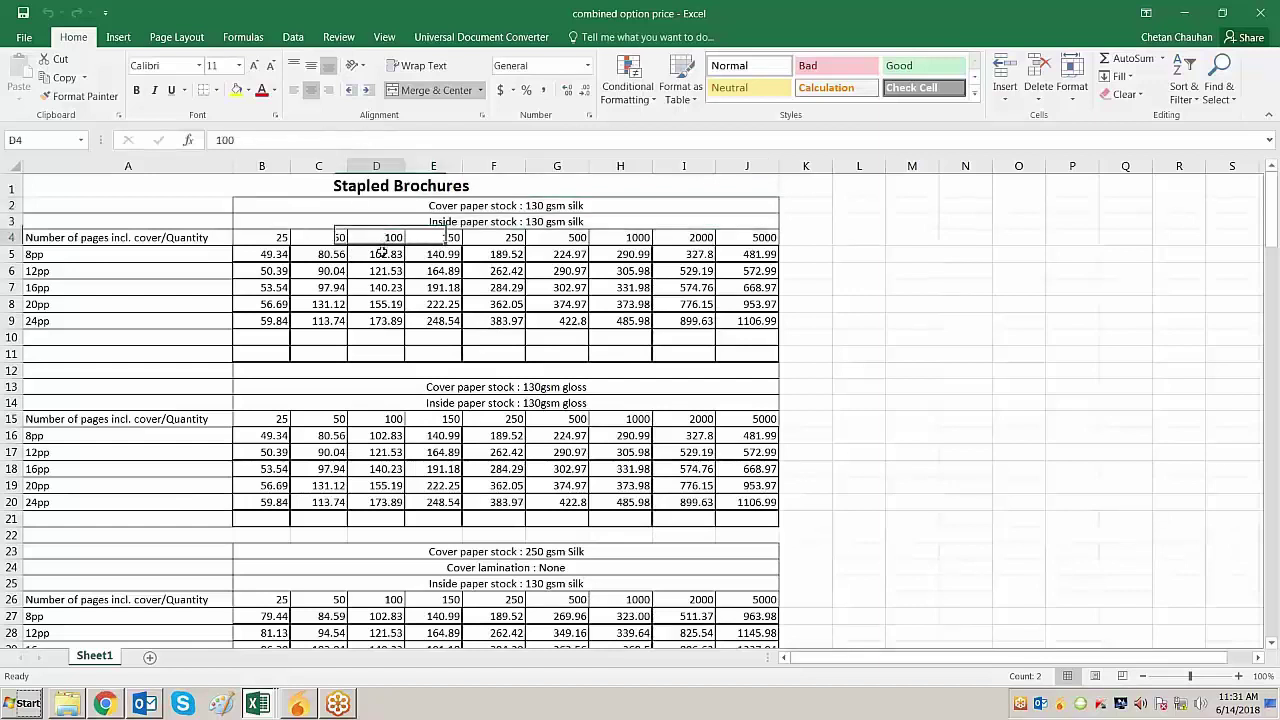
key("shift+Left")
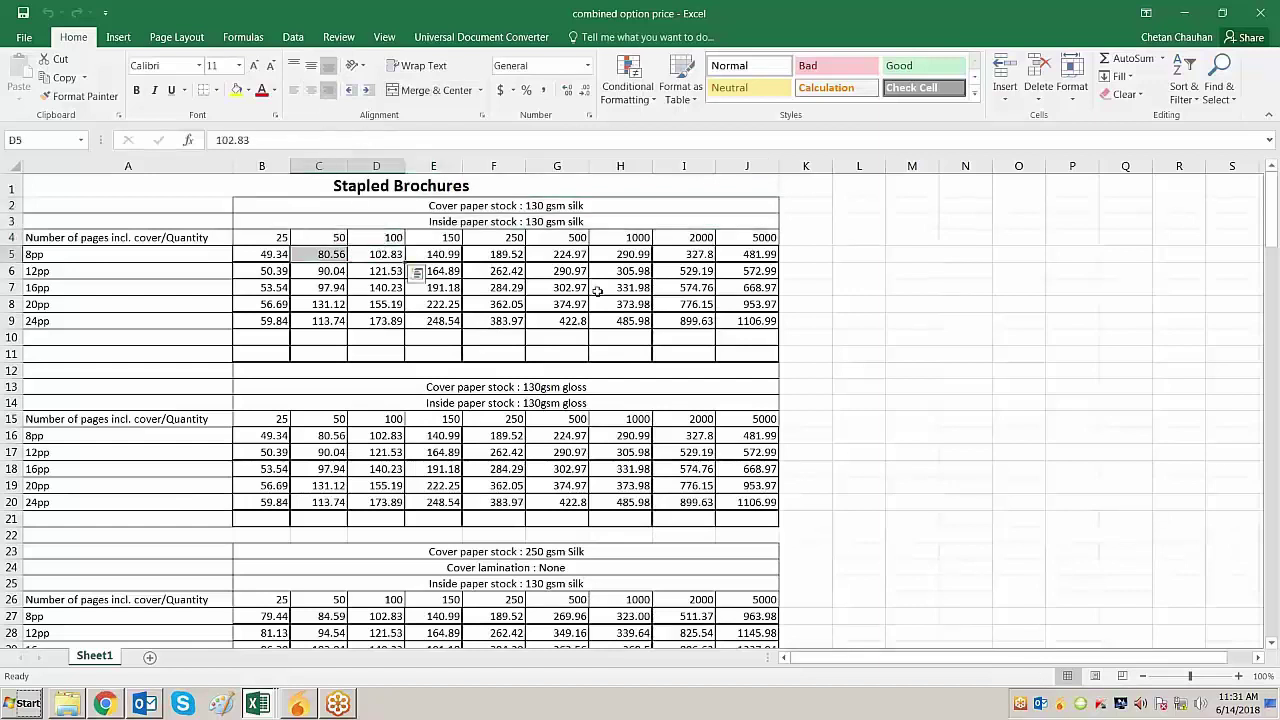
left_click(477, 204)
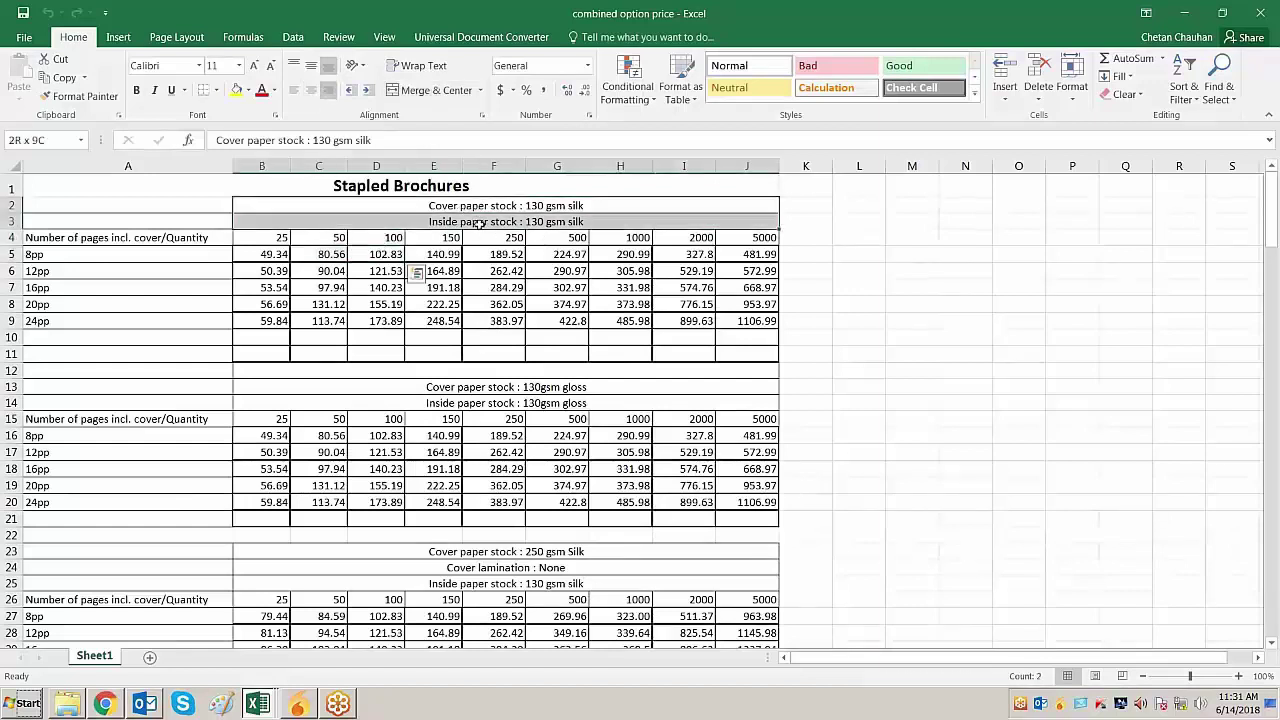
left_click(396, 240)
left_click(388, 256)
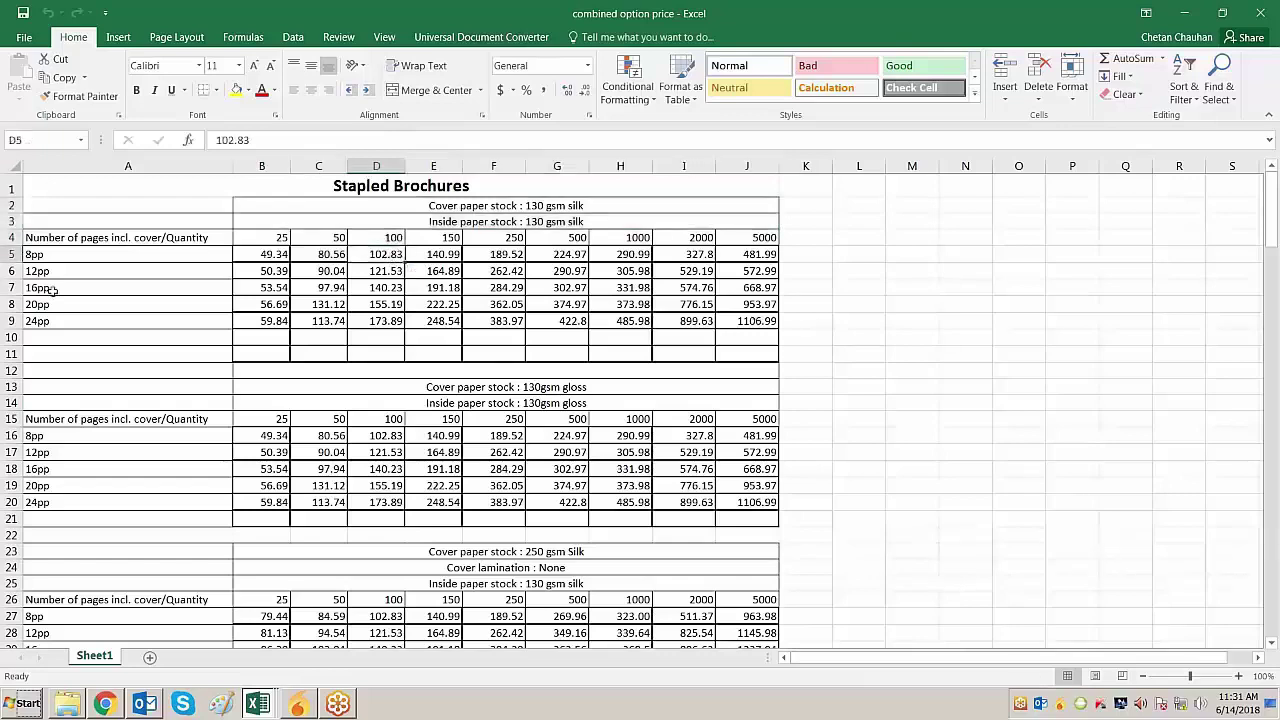
Set the storefront number of pages to 12 pp and compare the total with the 12pp price for quantity 100 in Excel
key("alt+Tab")
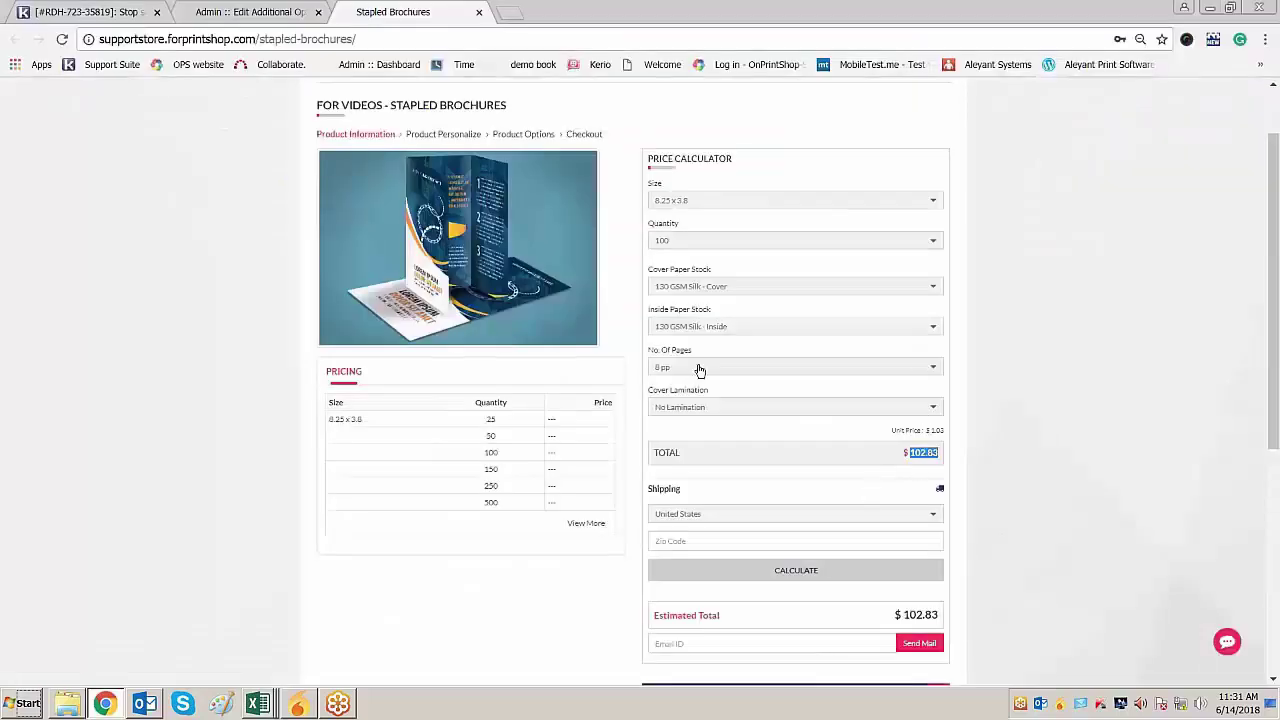
left_click(697, 368)
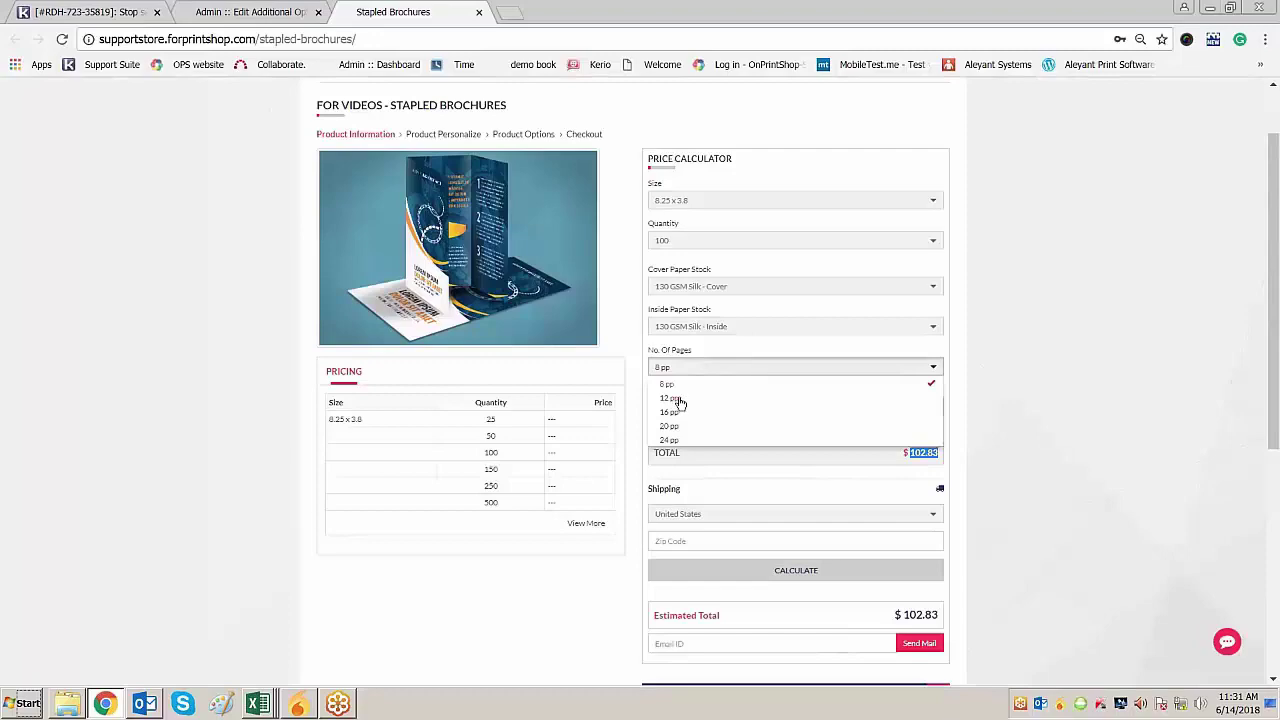
left_click(679, 401)
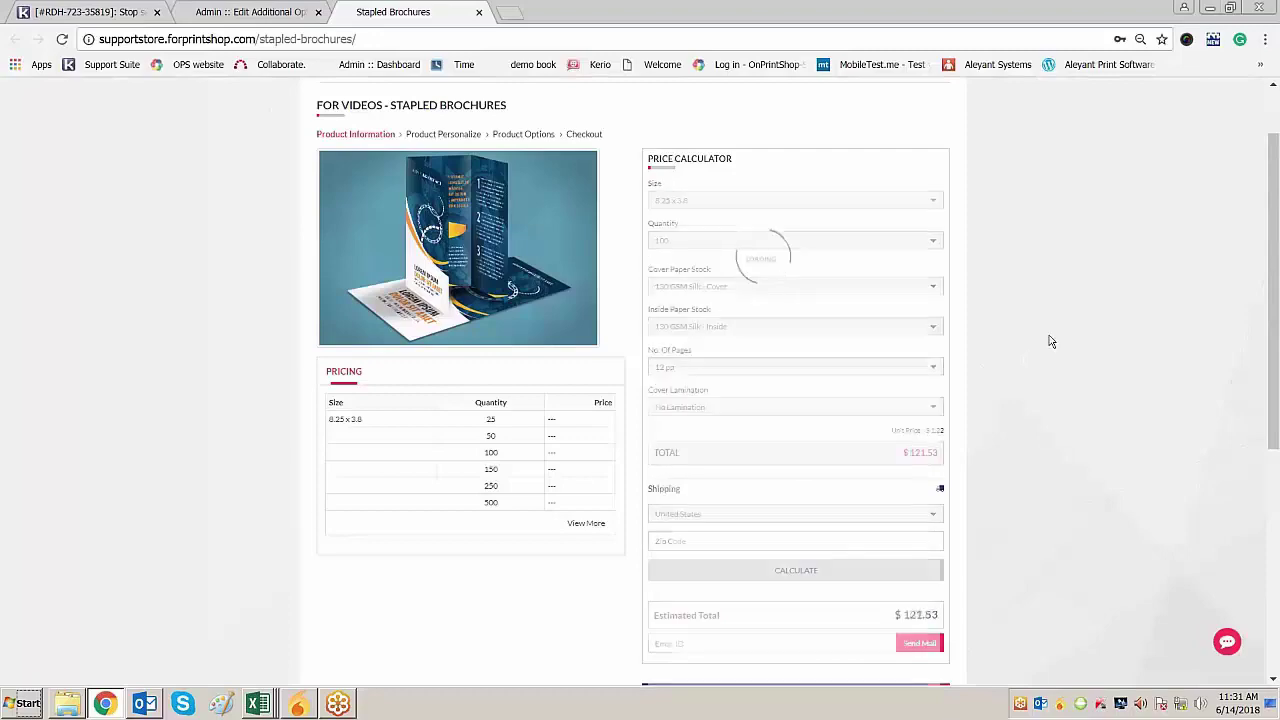
key("alt+Tab")
left_click(393, 271)
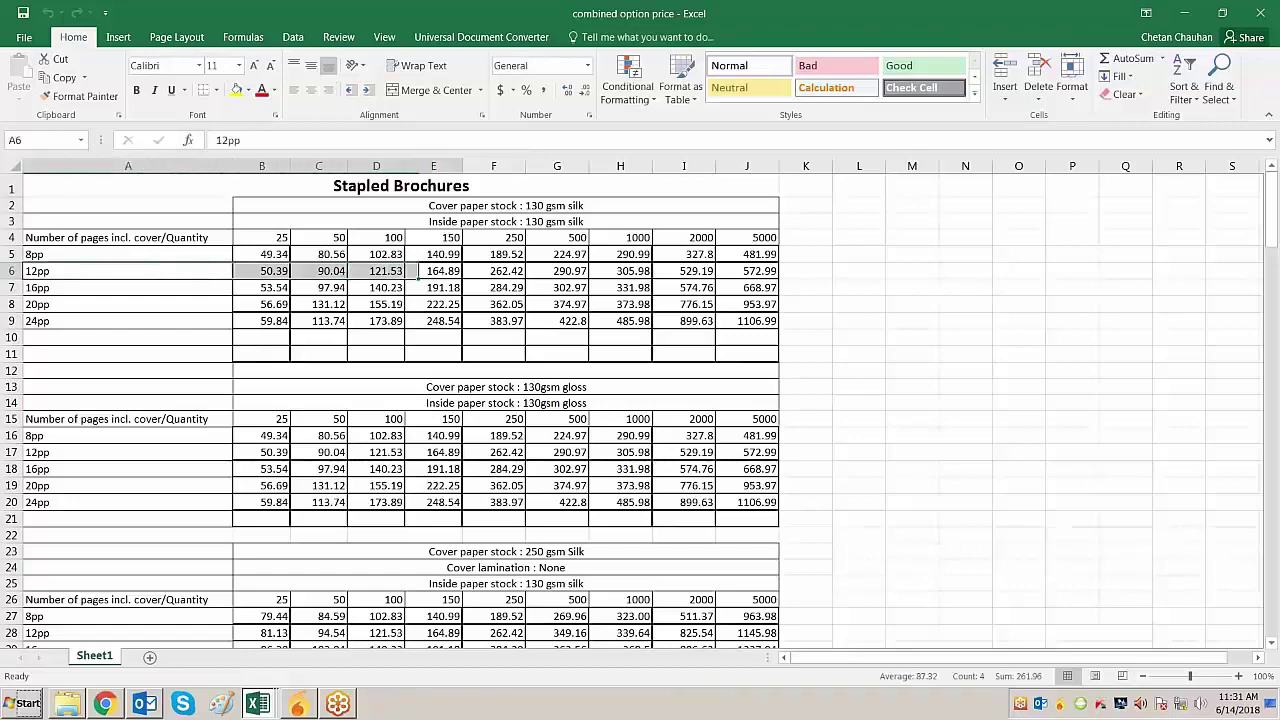
View the product's option rules list and check the 130gsm gloss cover and inside stock headings in Excel
key("alt+Tab")
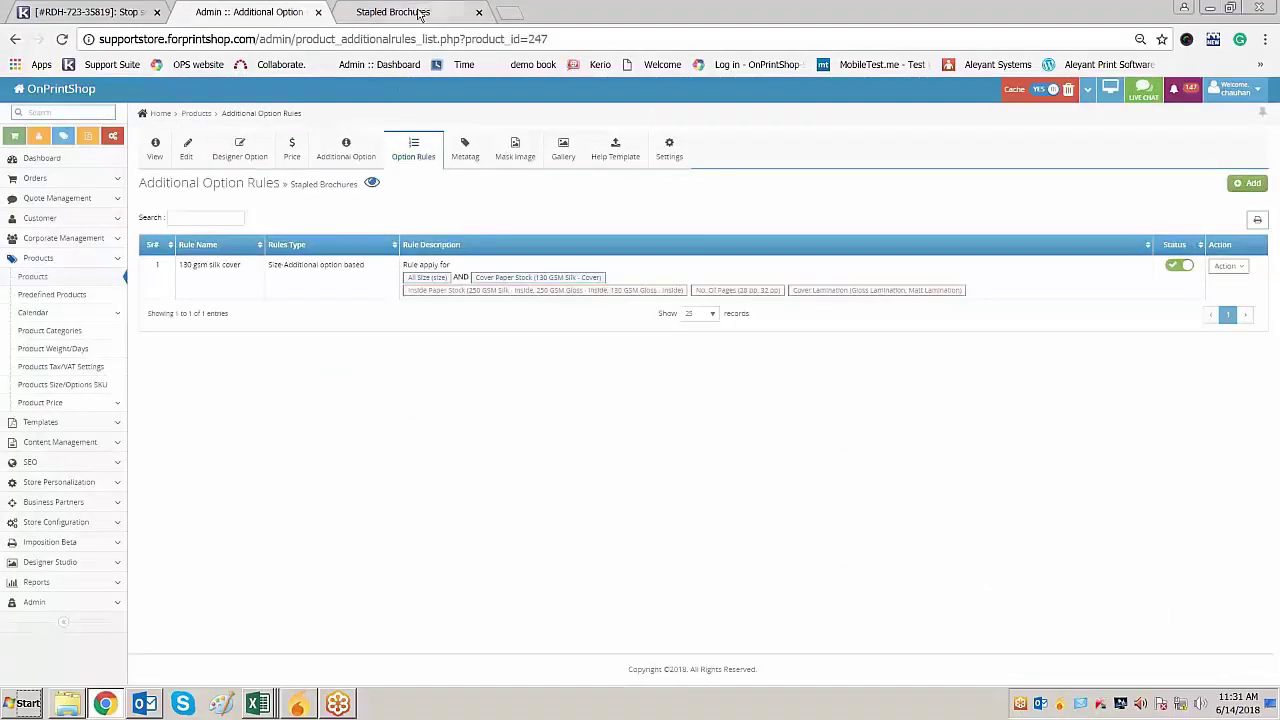
key("alt+Tab")
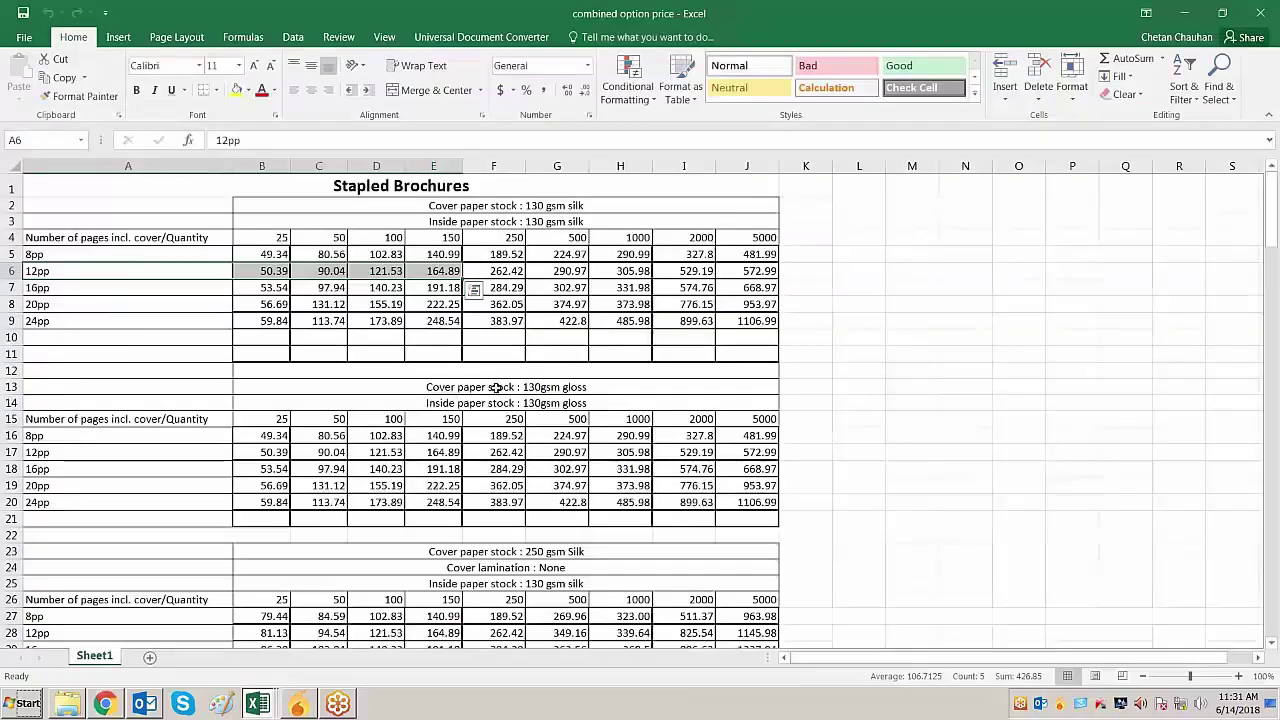
left_click(495, 387)
left_click_drag(755, 416, 755, 416)
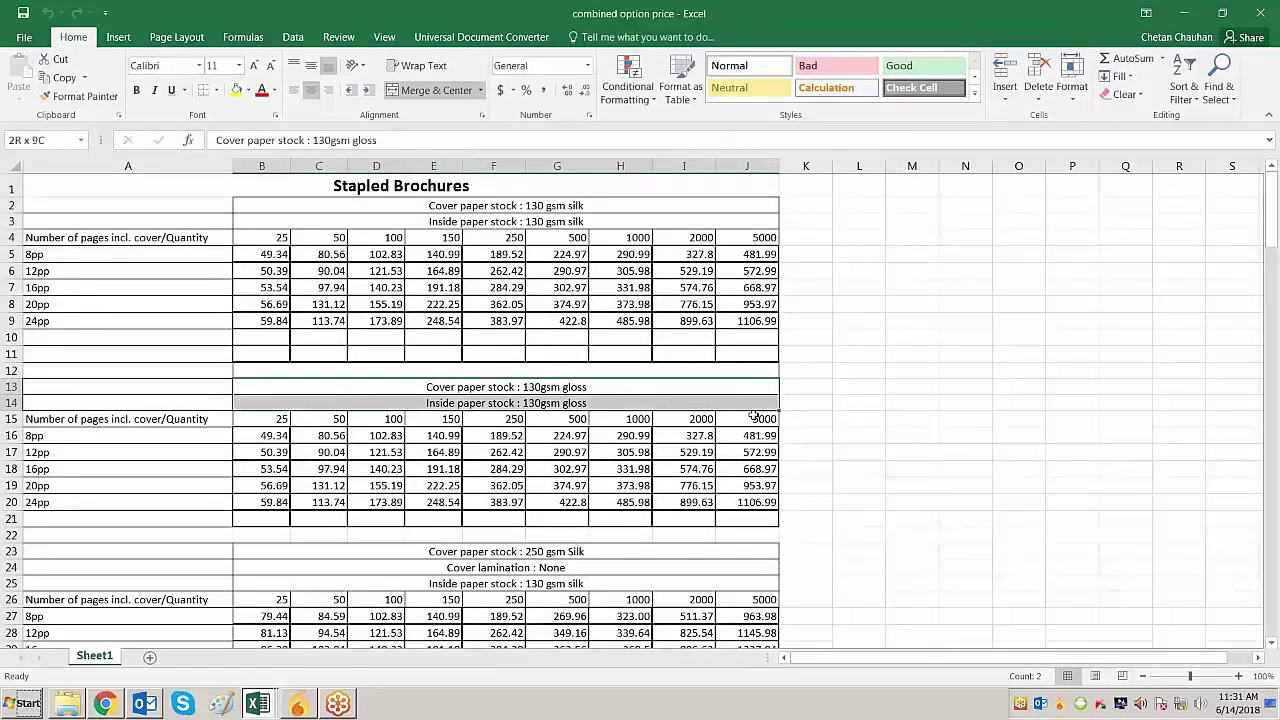
left_click(755, 416)
Start another additional option rule for Stapled Brochures in OnPrintShop and name it "130 gsm gloss cover"
key("alt+Tab")
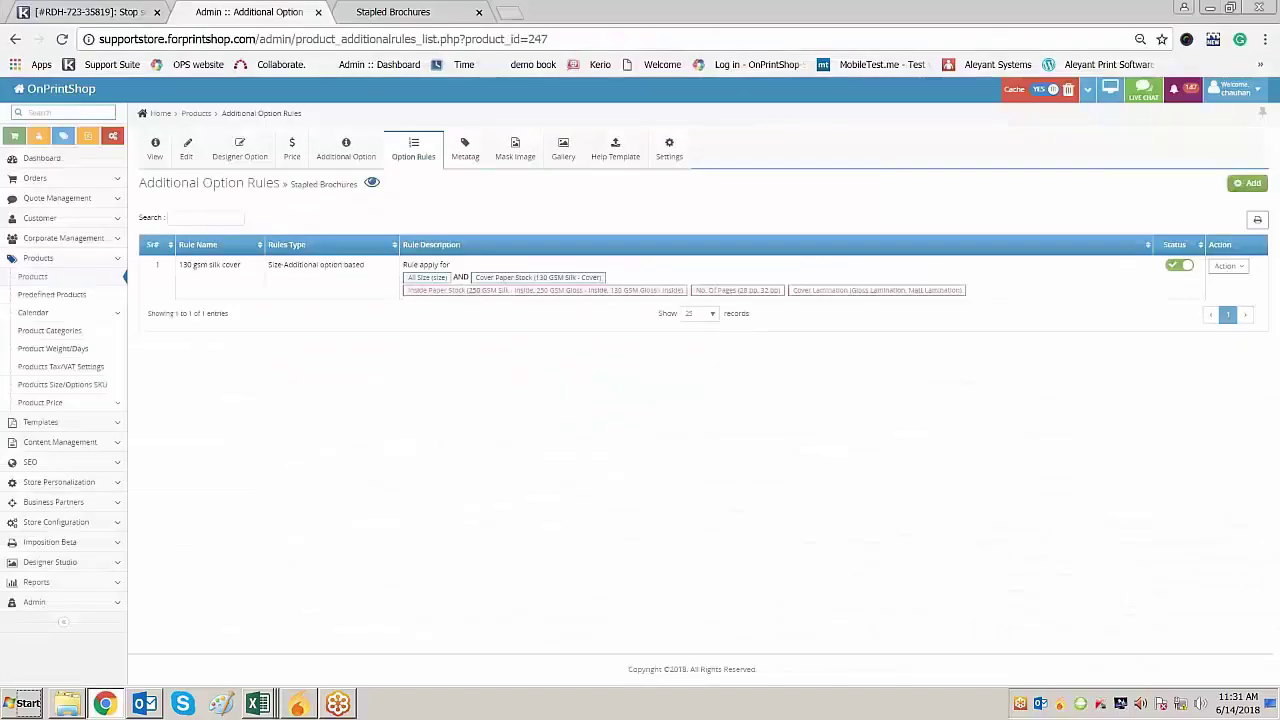
left_click(1253, 185)
left_click(398, 212)
type("13")
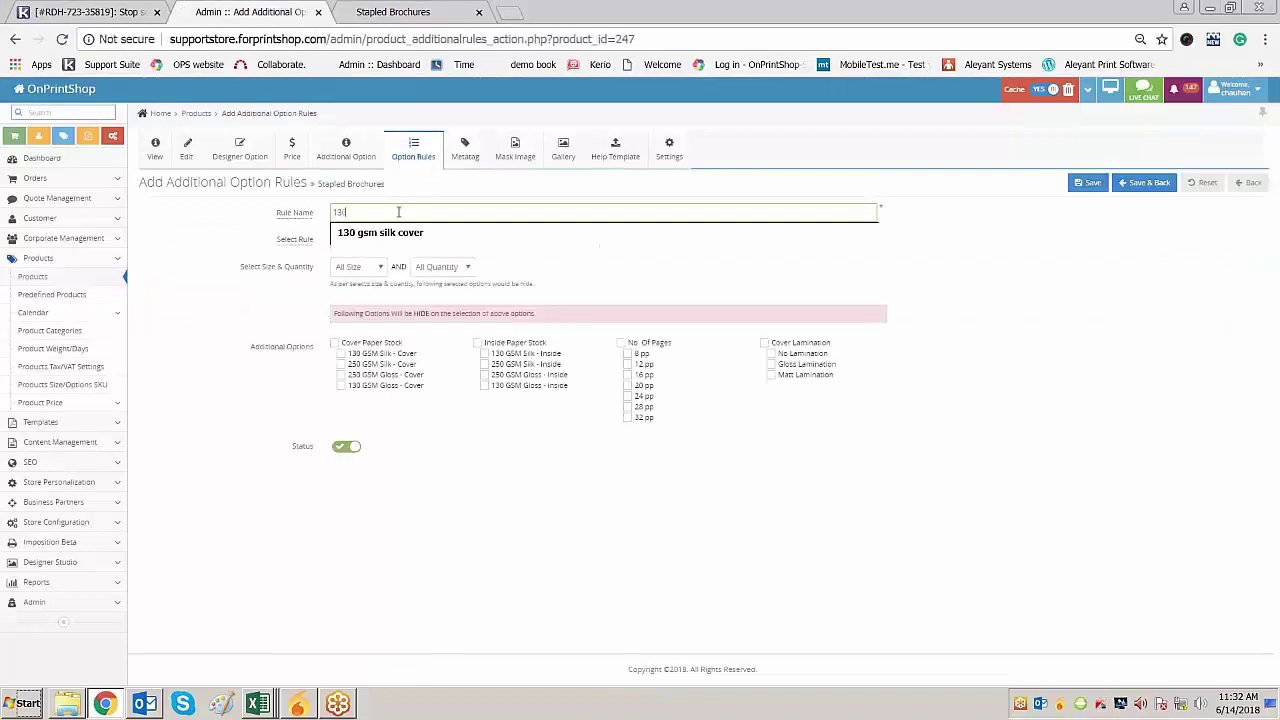
type("0 gm")
key("BackSpace")
type("sm")
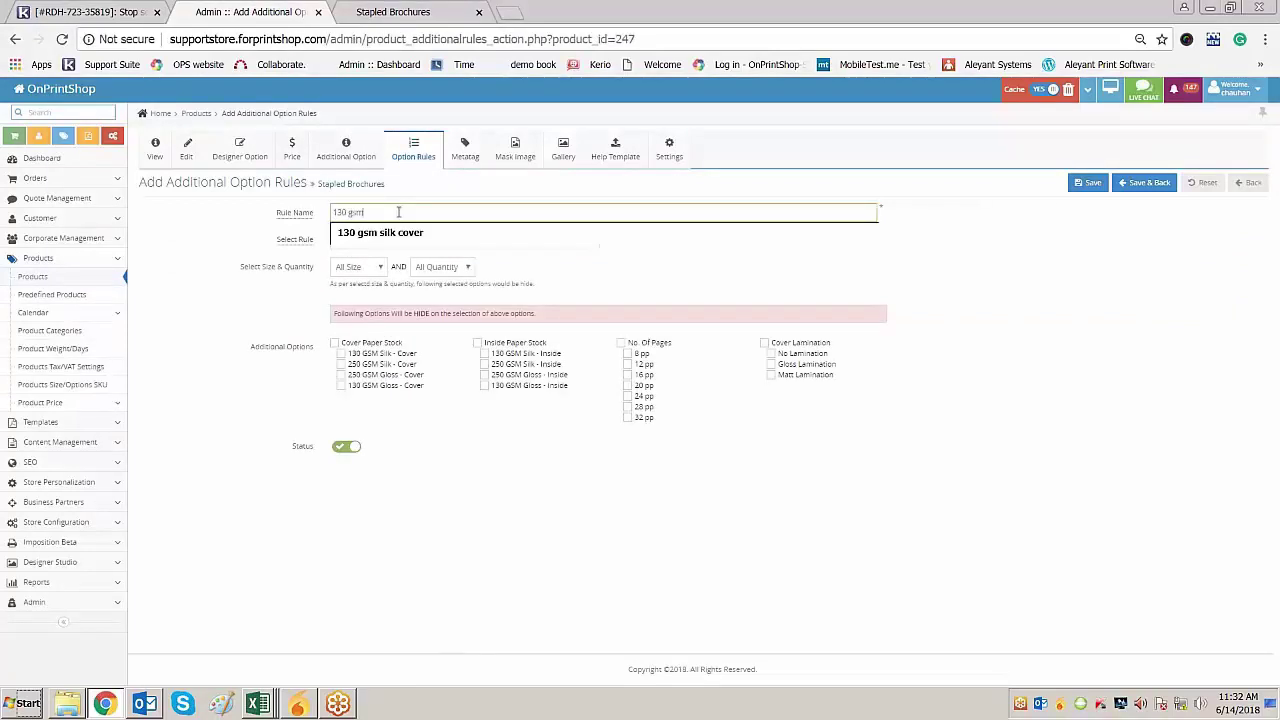
type(" si")
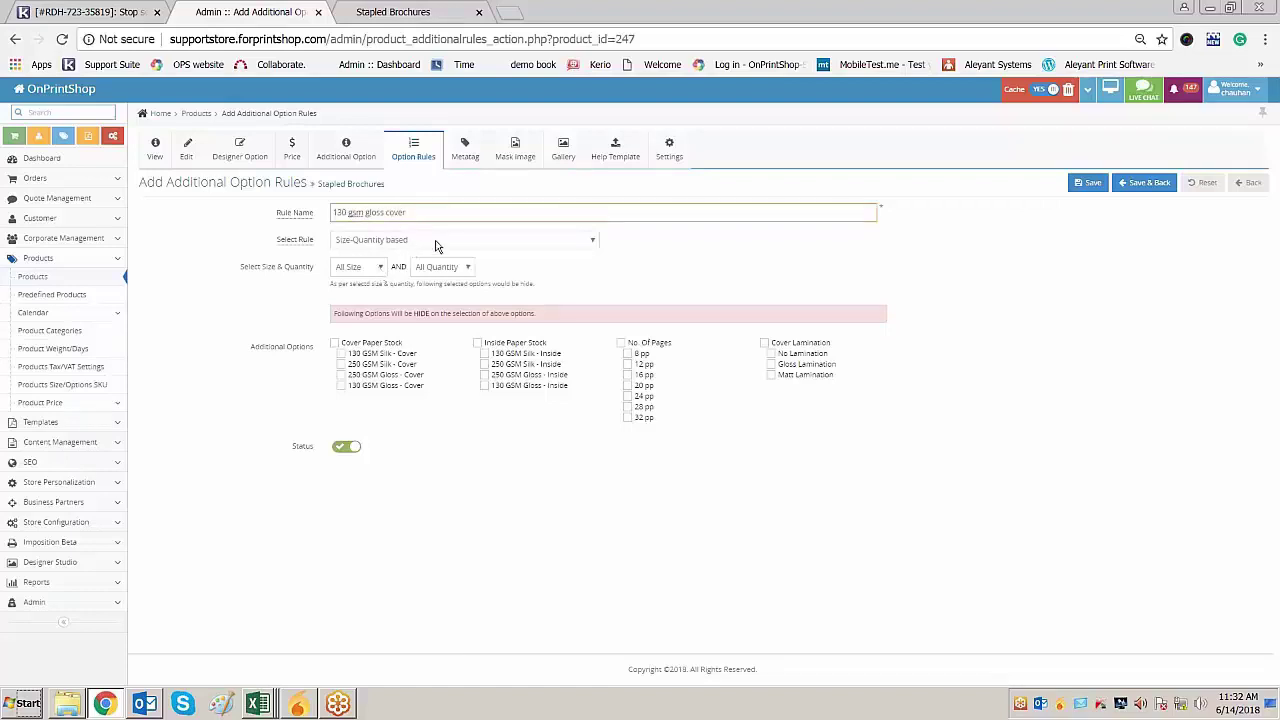
Set the rule type to Size-Additional option based and choose 130 GSM Gloss - Cover as the triggering option
left_click(435, 246)
left_click(427, 268)
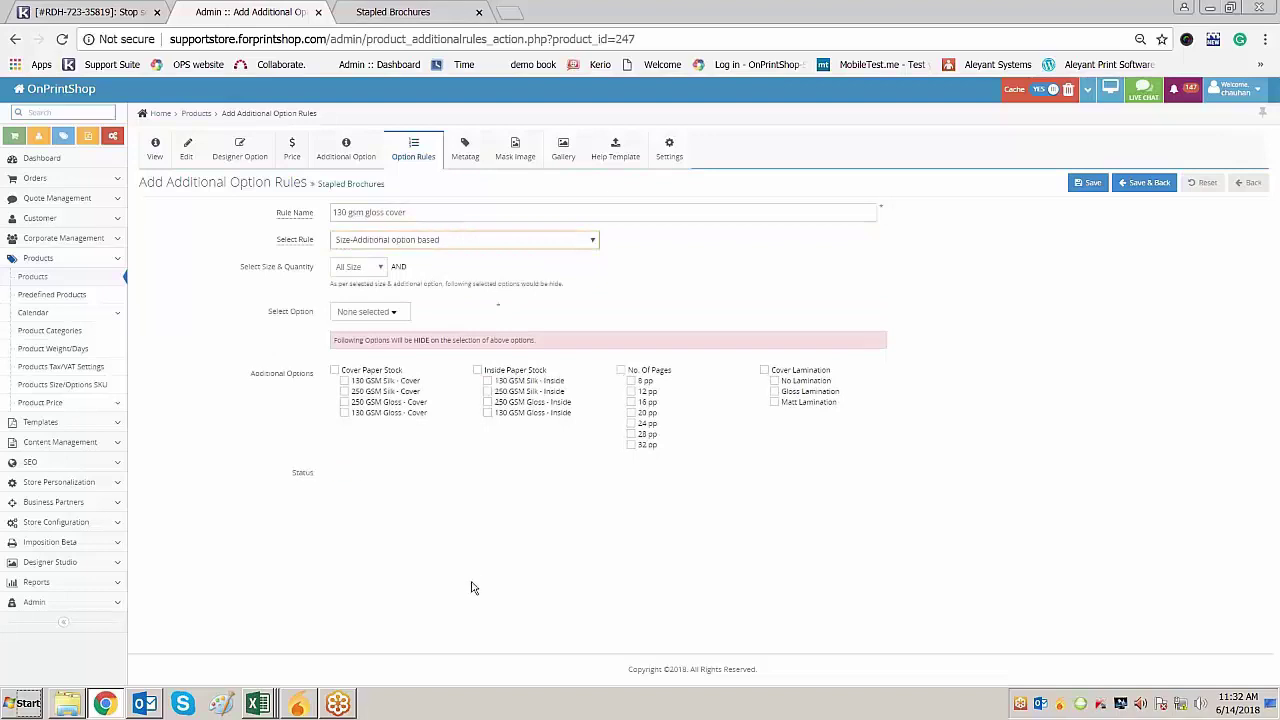
left_click(396, 317)
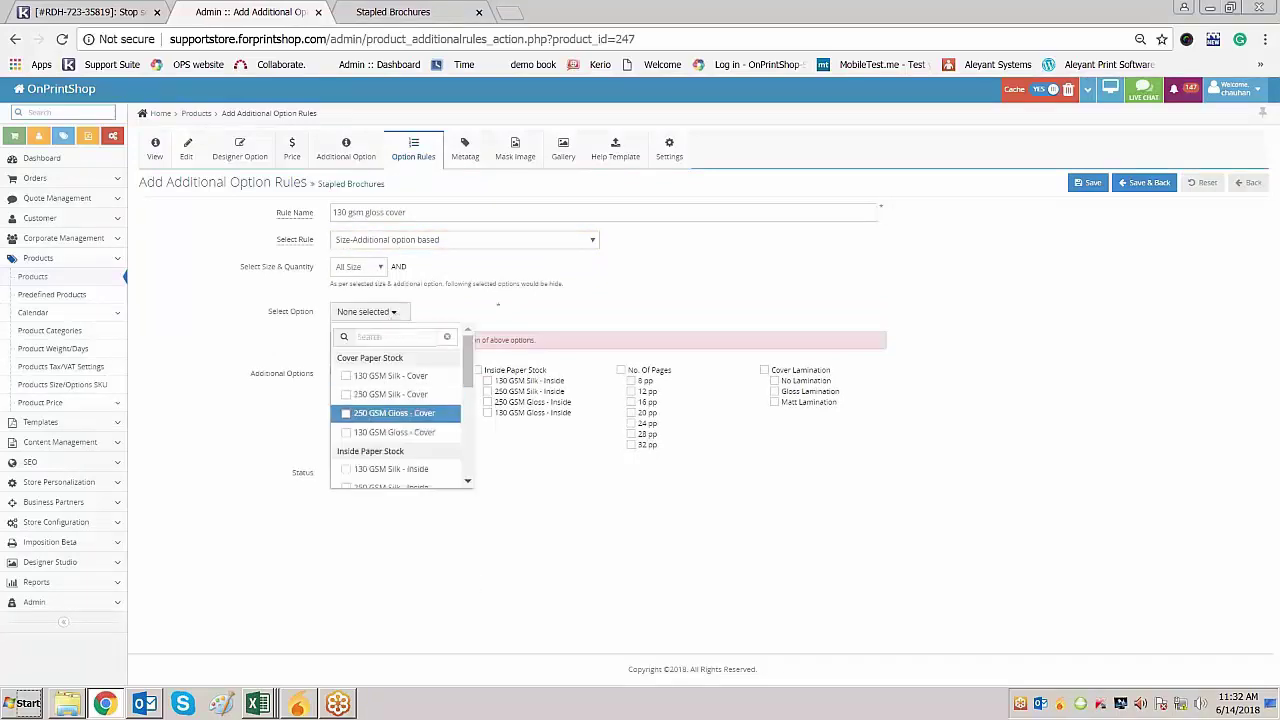
left_click(347, 433)
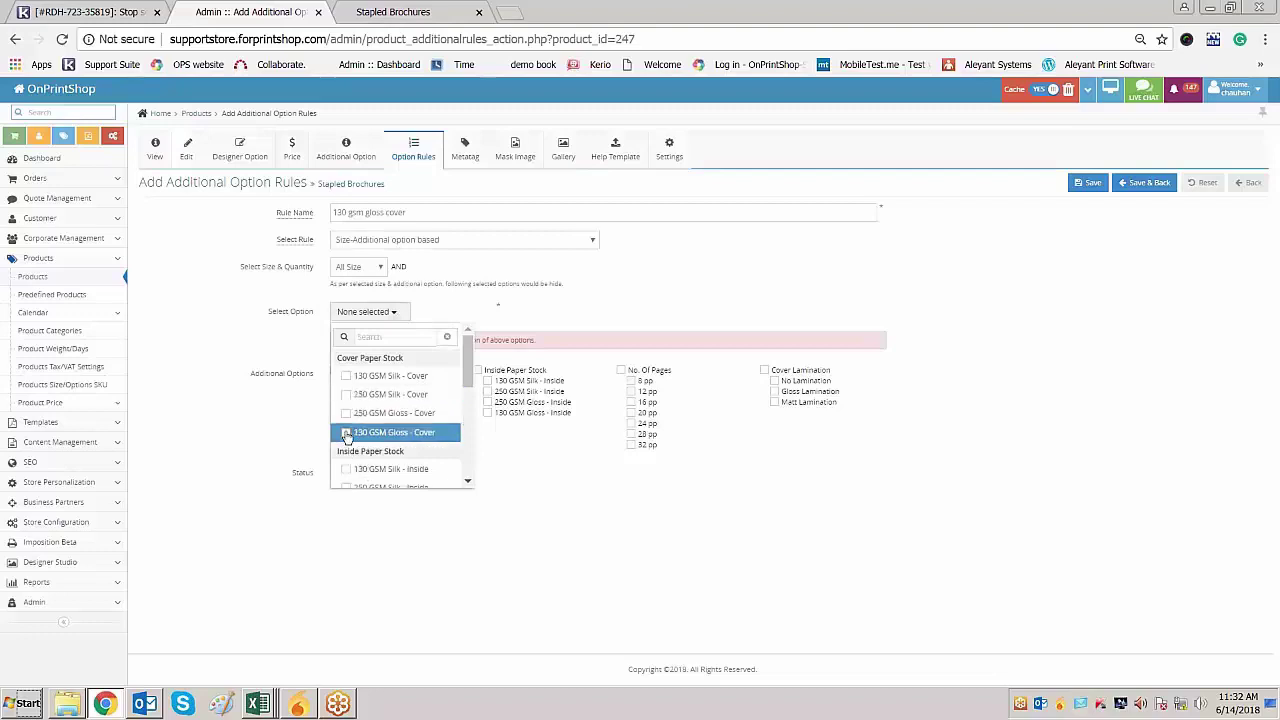
left_click(559, 531)
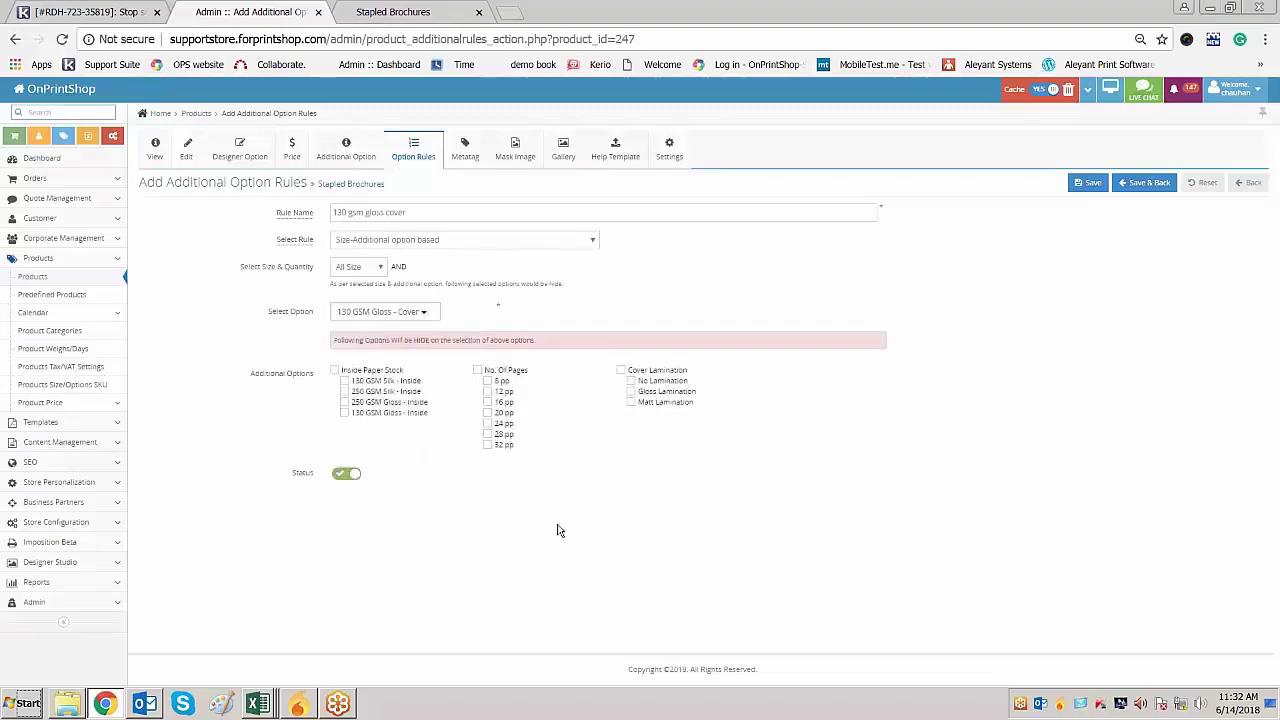
Hide every inside stock except 130 GSM Gloss, 28 pp and 32 pp, and Gloss and Matt Lamination in the rule, and save it
left_click(345, 402)
left_click(487, 434)
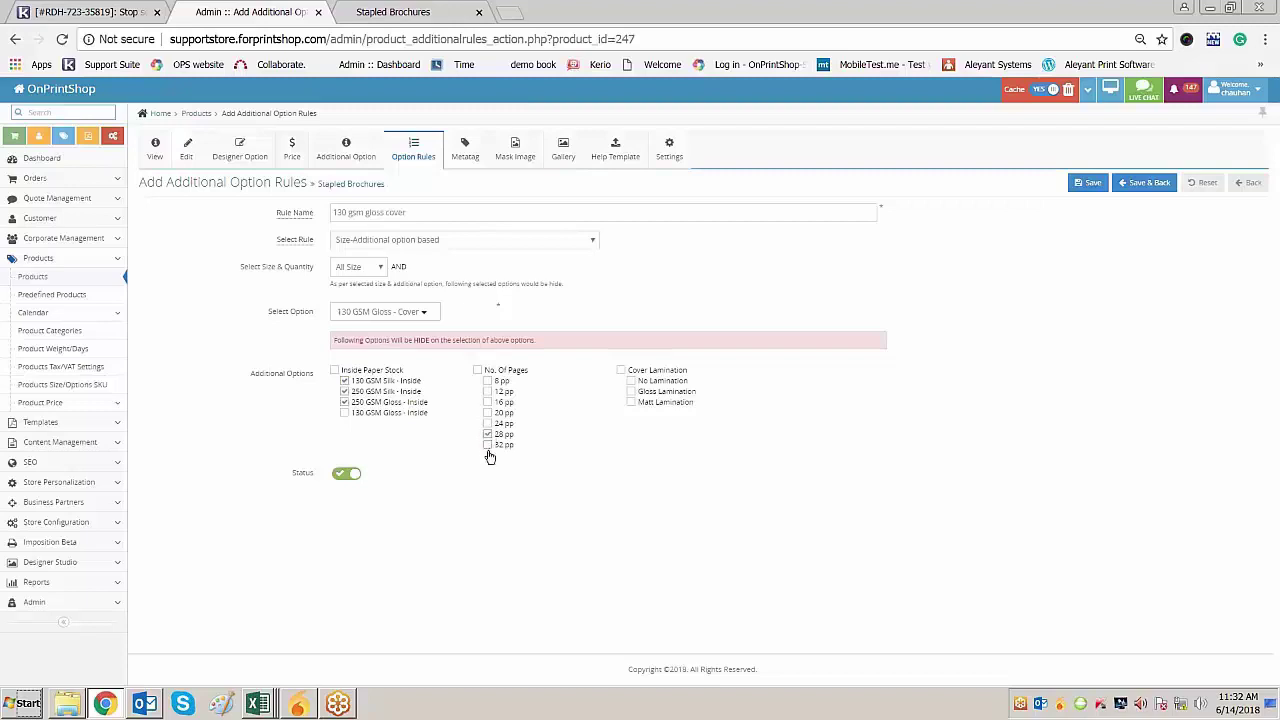
left_click(631, 391)
left_click(1140, 187)
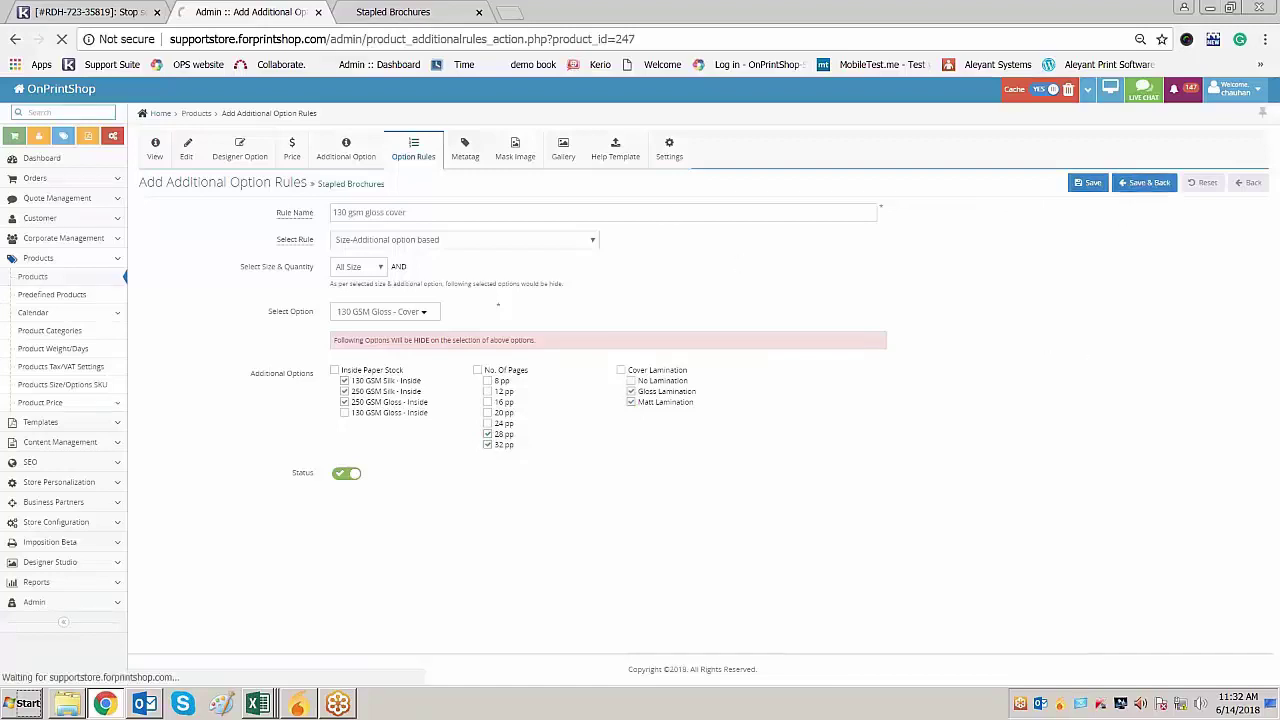
Reload the Stapled Brochures storefront page and set the cover paper stock to 130 GSM Gloss - Cover
left_click(405, 12)
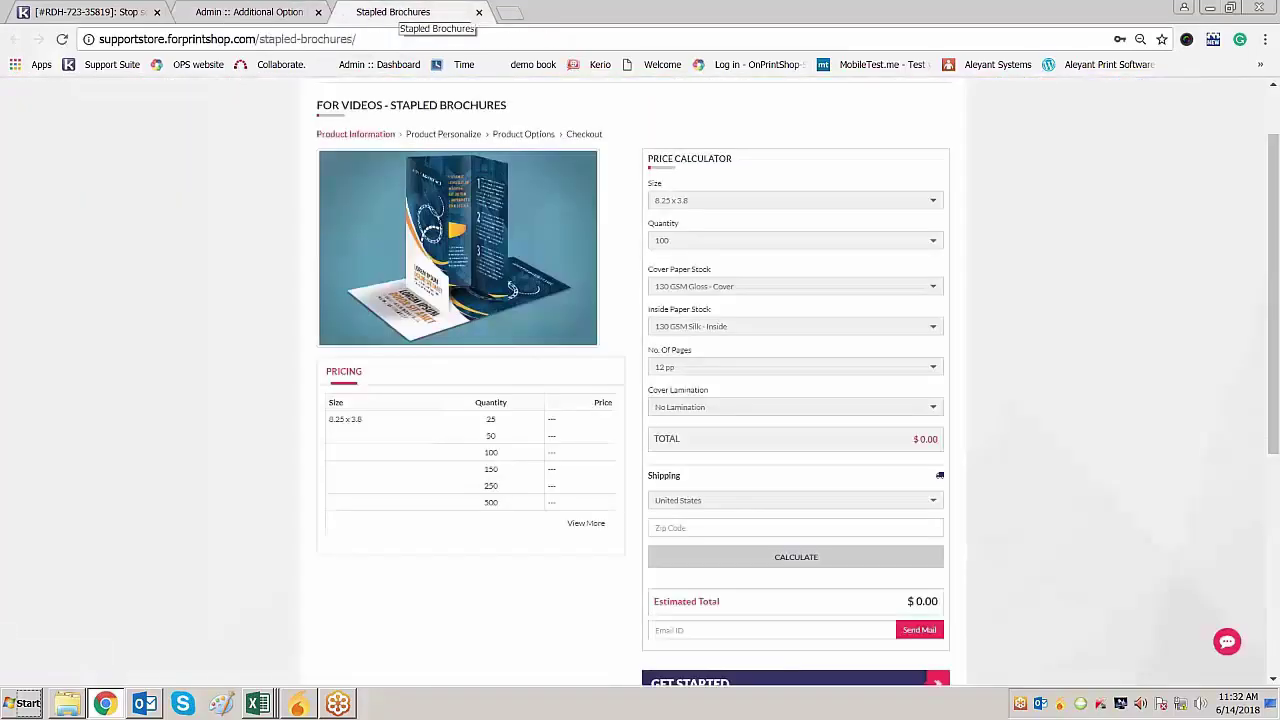
key("F5")
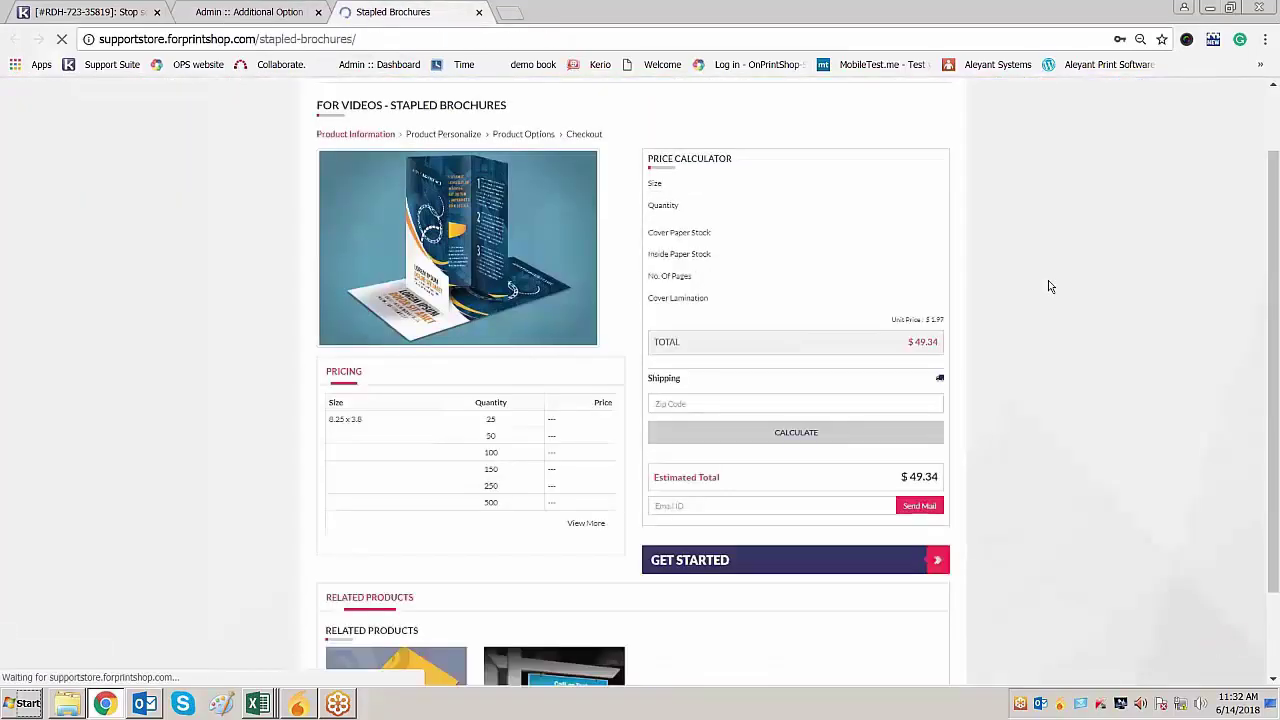
left_click(718, 287)
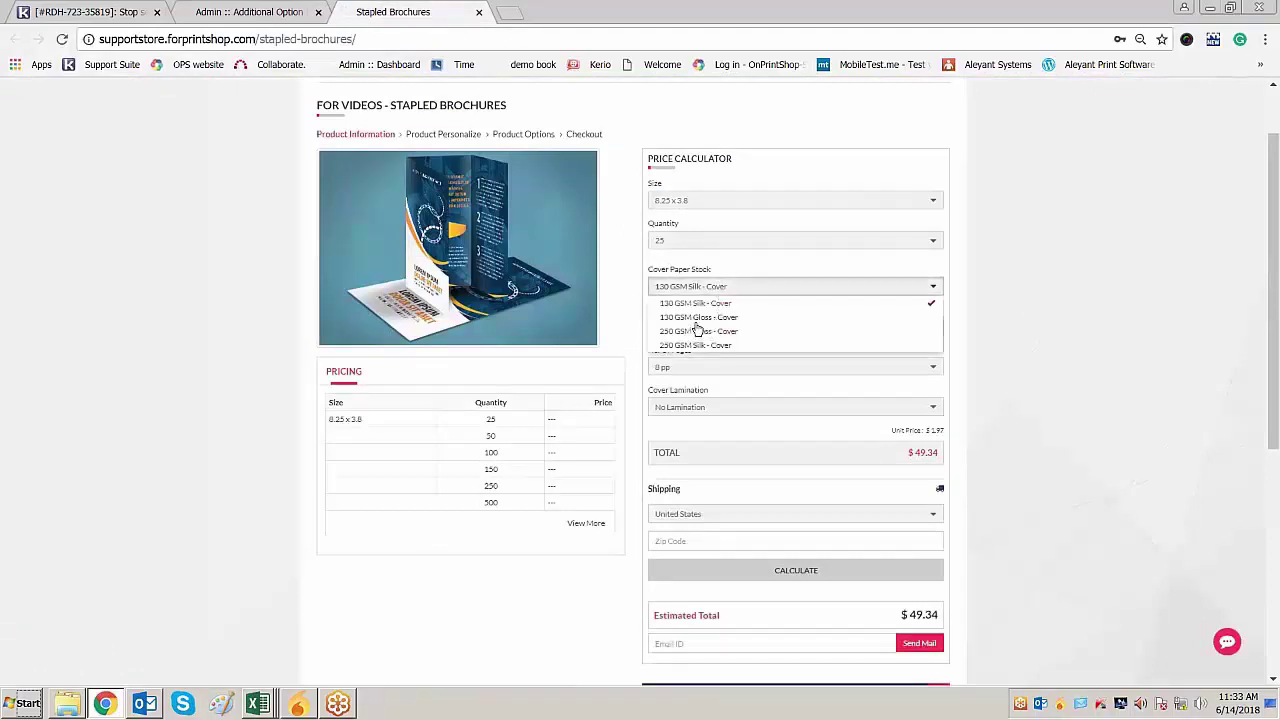
left_click(697, 318)
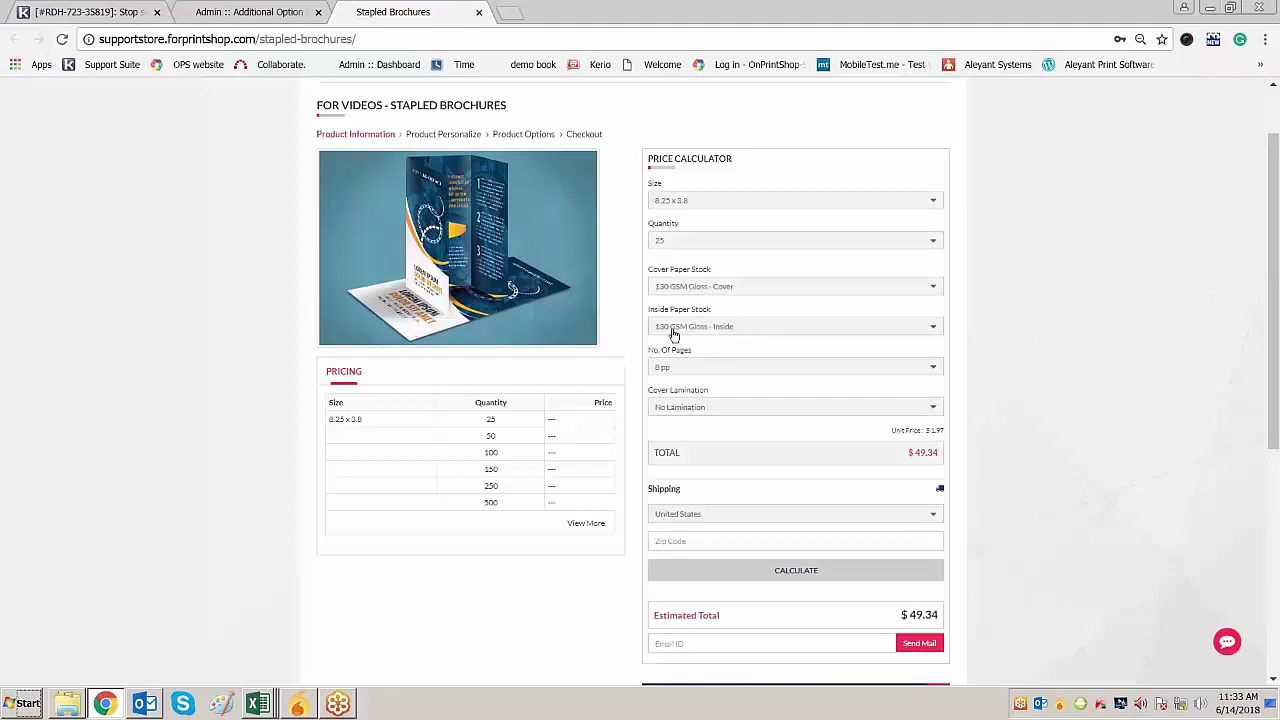
Check which inside paper stocks, cover laminations and page counts the storefront calculator offers for the 130 GSM gloss cover
left_click(748, 330)
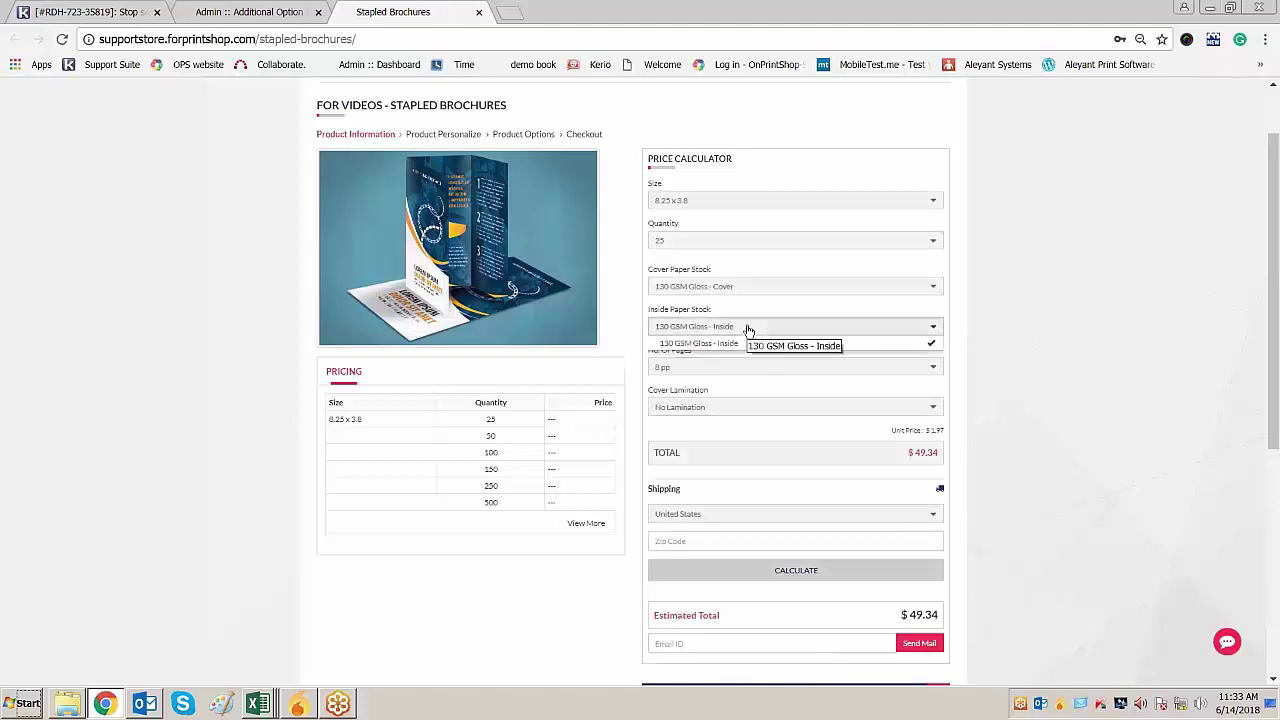
left_click(1137, 434)
left_click(690, 410)
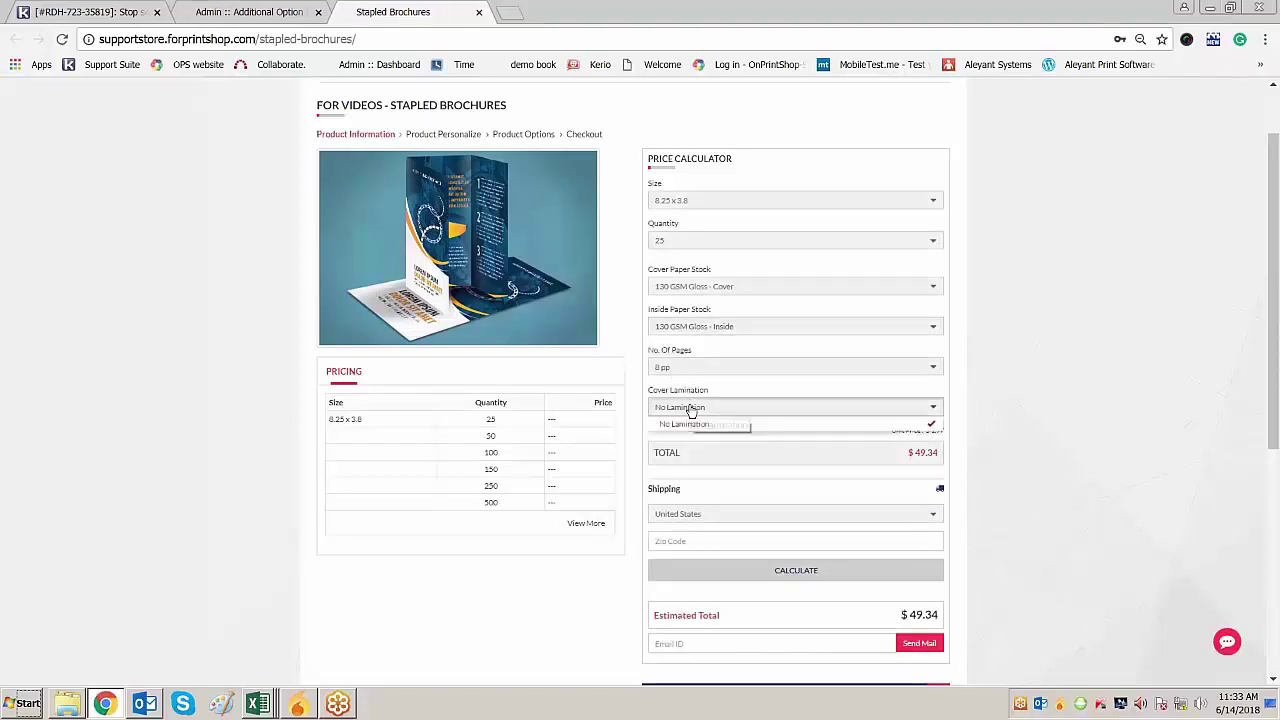
left_click(694, 369)
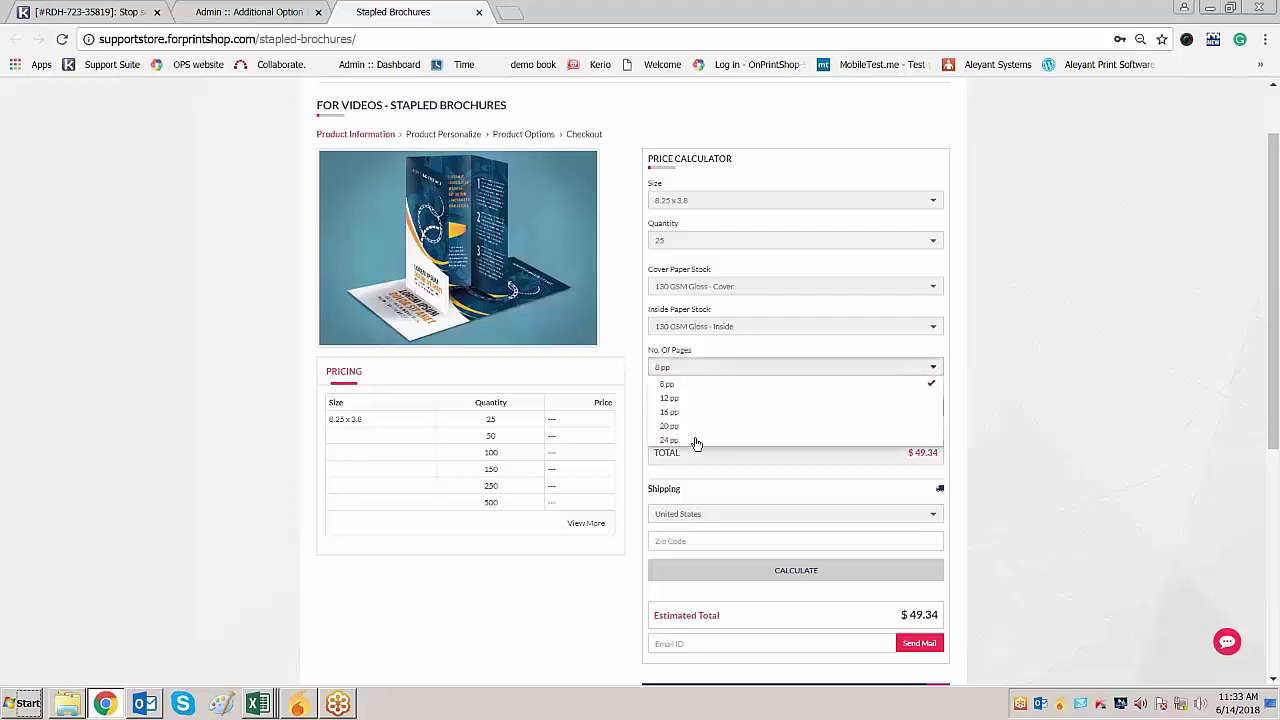
key("Escape")
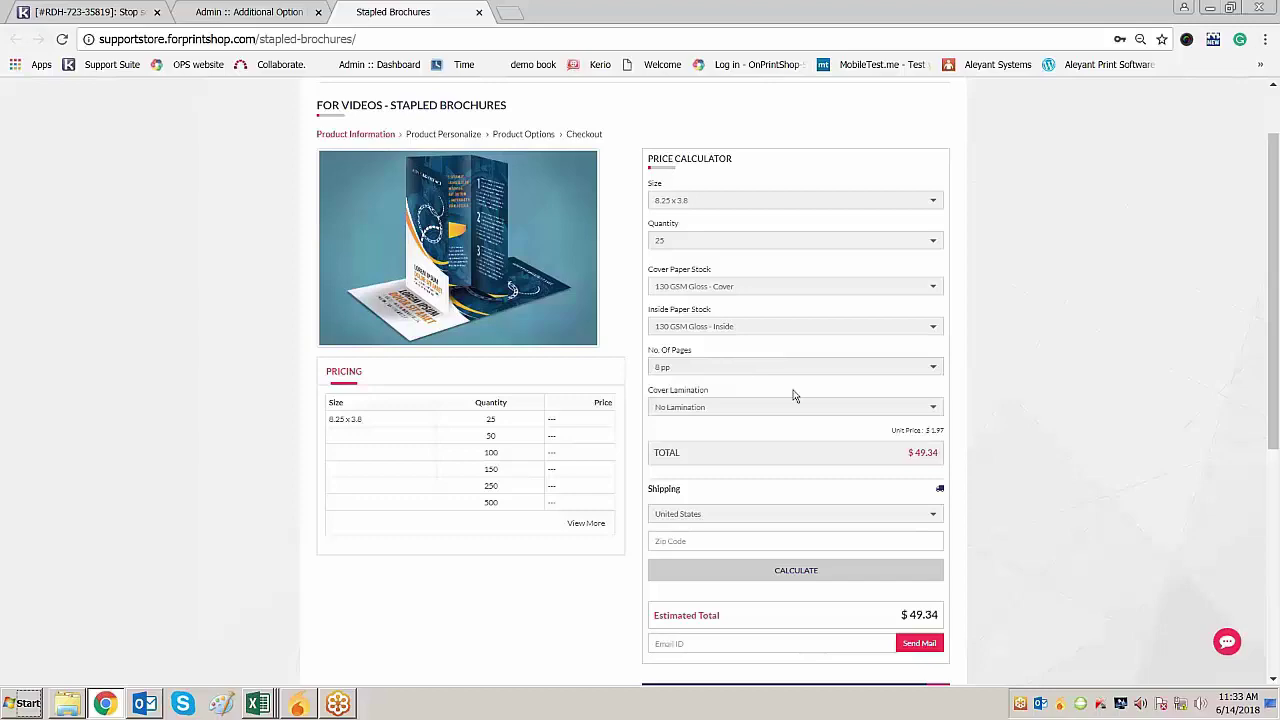
Set the storefront number of pages to 20 pp and compare the total with the gloss 20pp price for quantity 25 in Excel
key("Down")
key("Down")
key("Down")
key("alt+Tab")
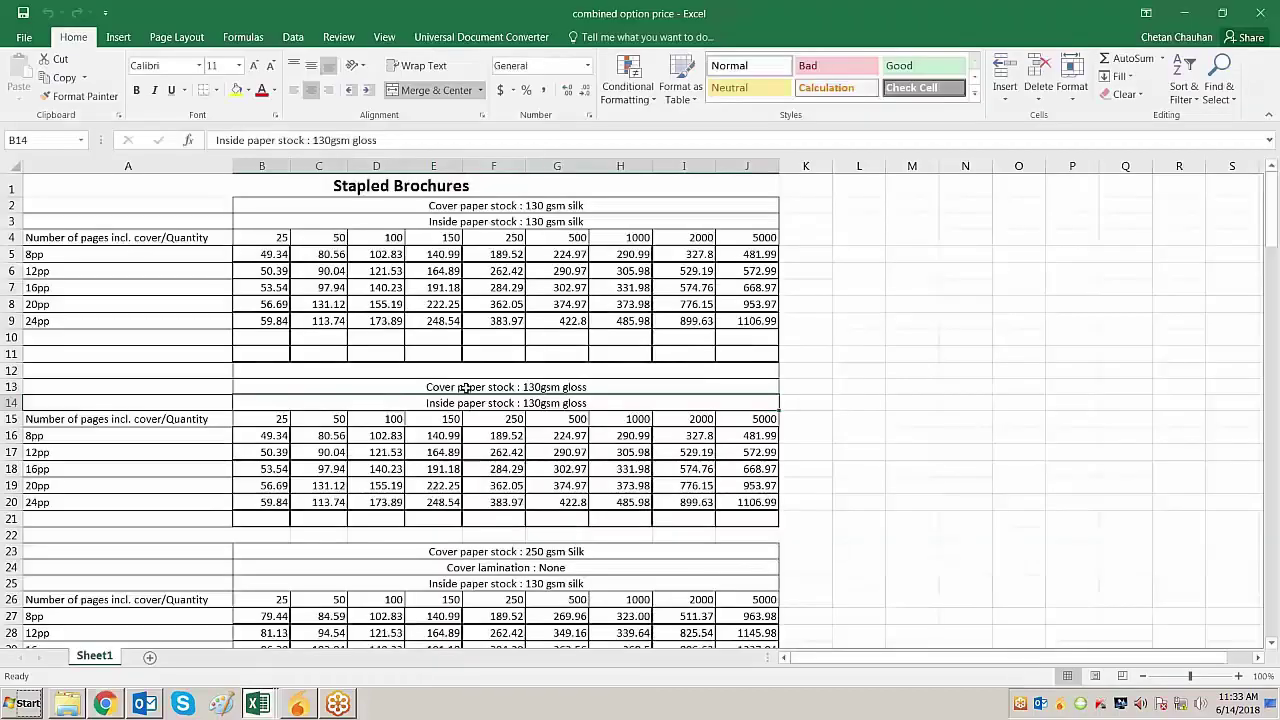
left_click(280, 420)
left_click(276, 437)
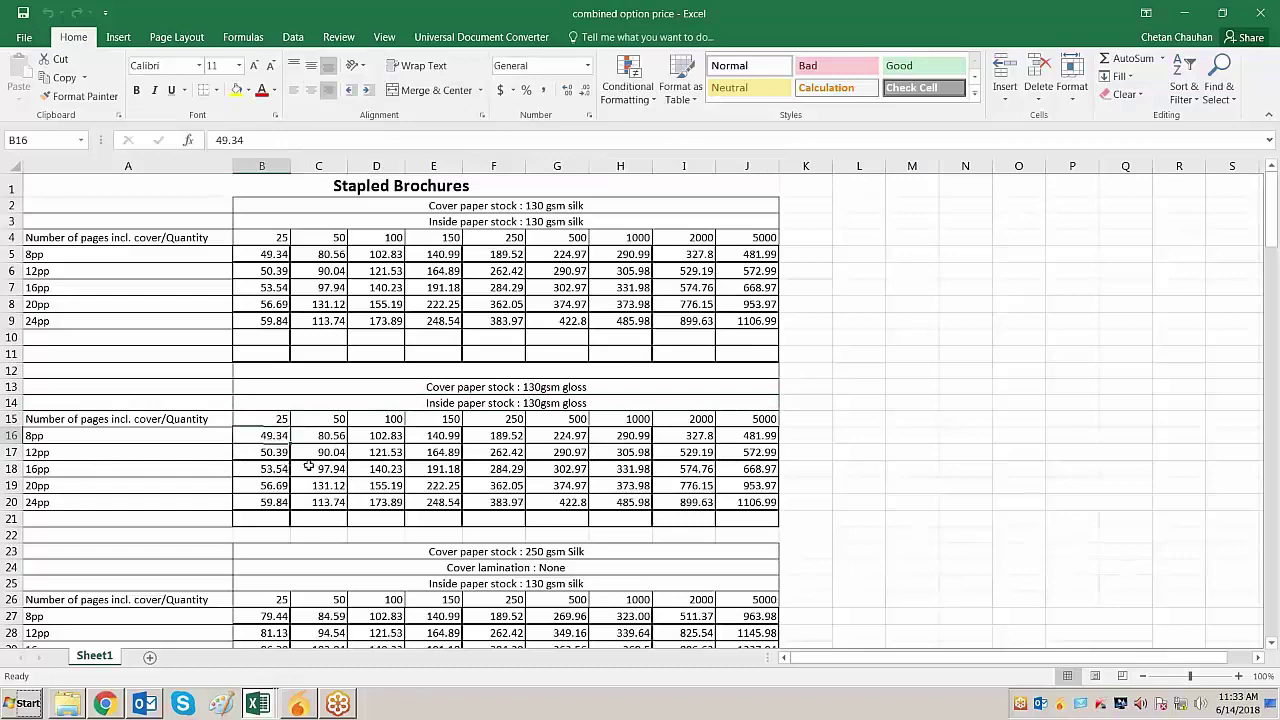
key("alt+Tab")
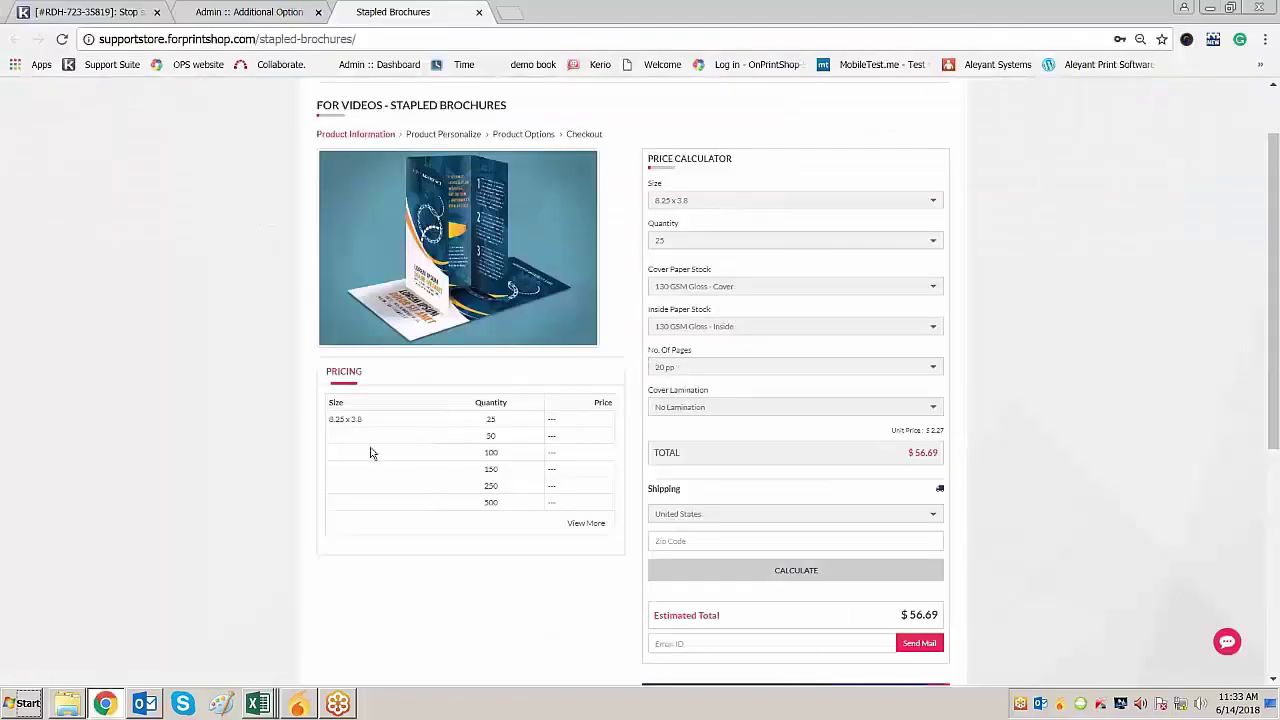
key("alt+Tab")
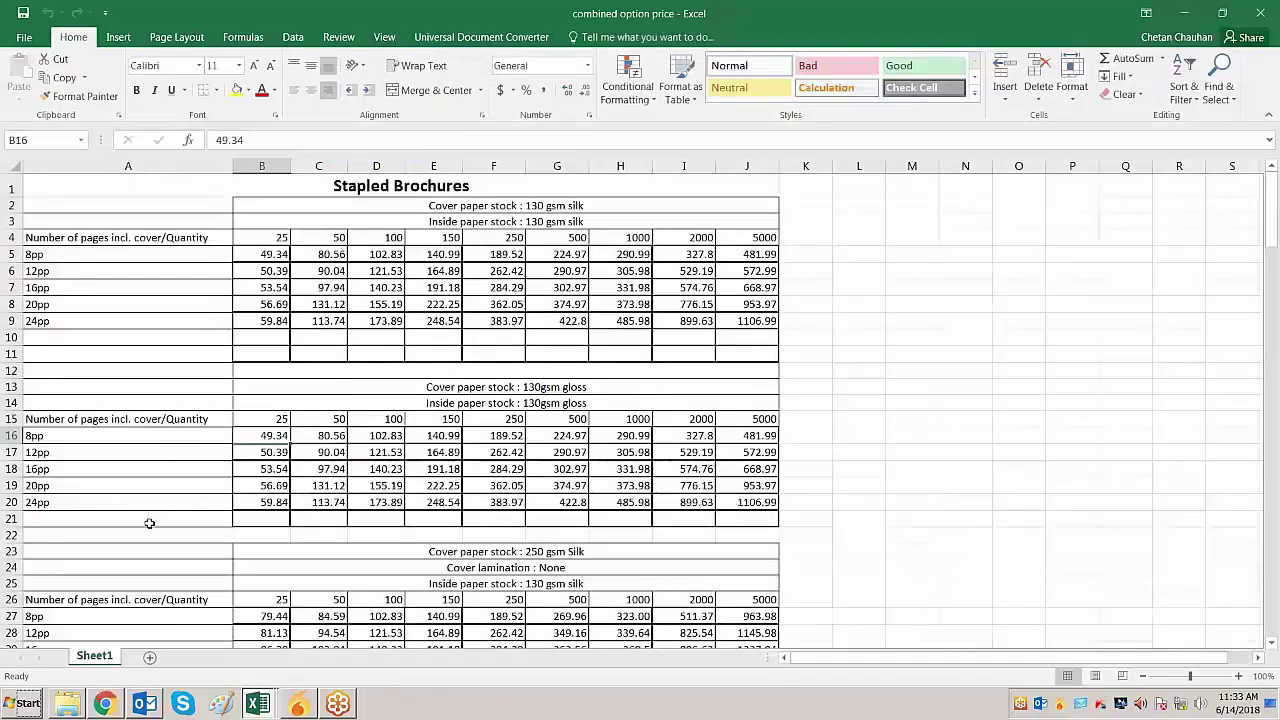
left_click(262, 488)
key("alt+Tab")
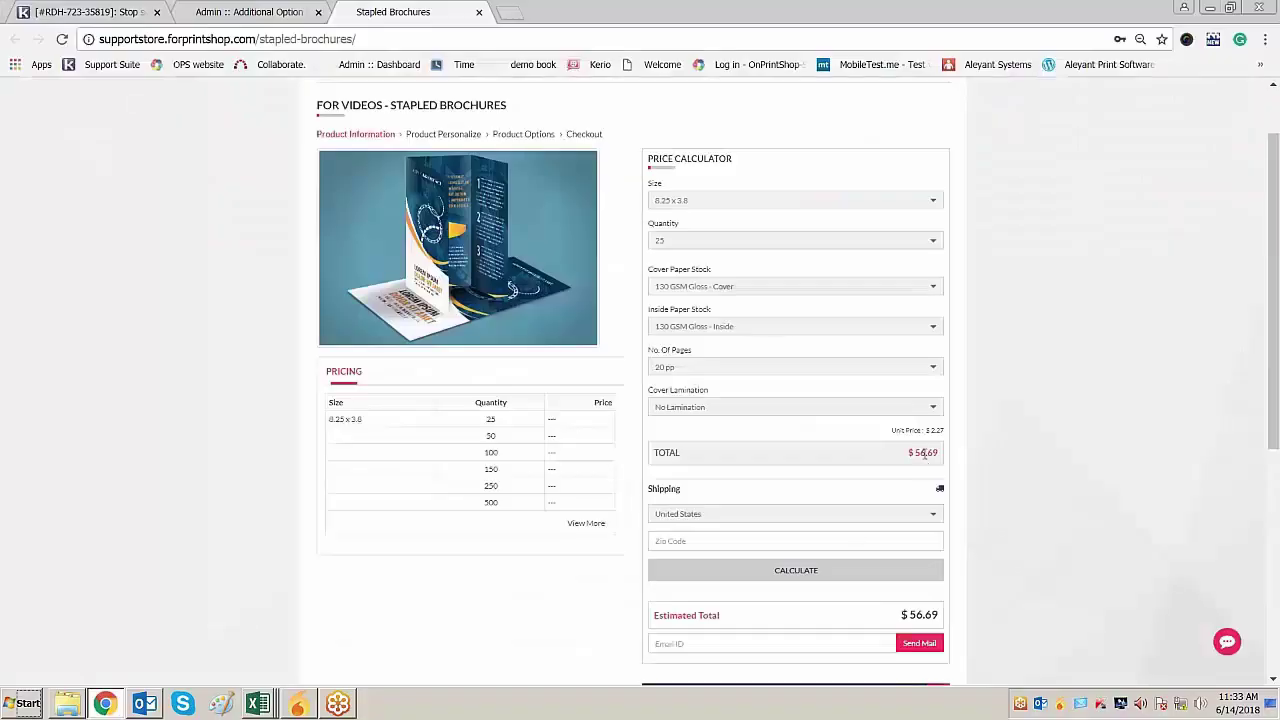
double_click(925, 453)
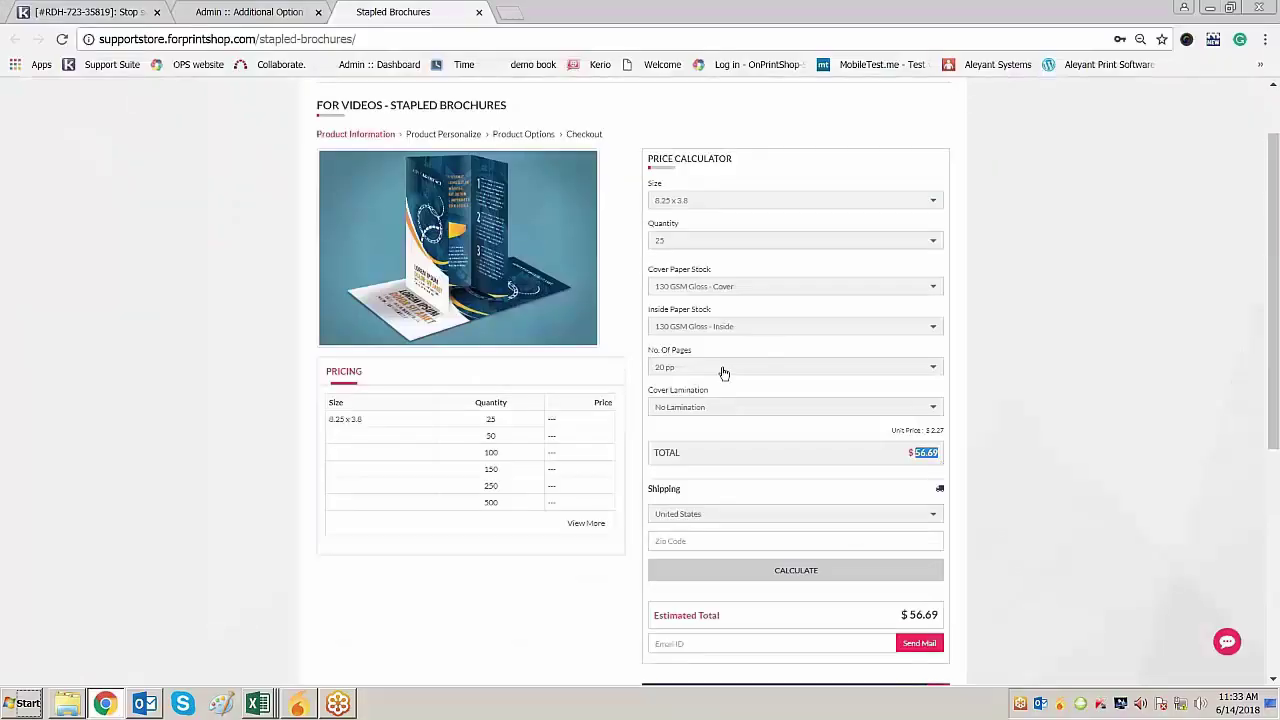
Set the storefront number of pages to 24 pp and compare the total with the gloss 24pp price for quantity 25 in Excel
left_click(723, 369)
left_click(672, 440)
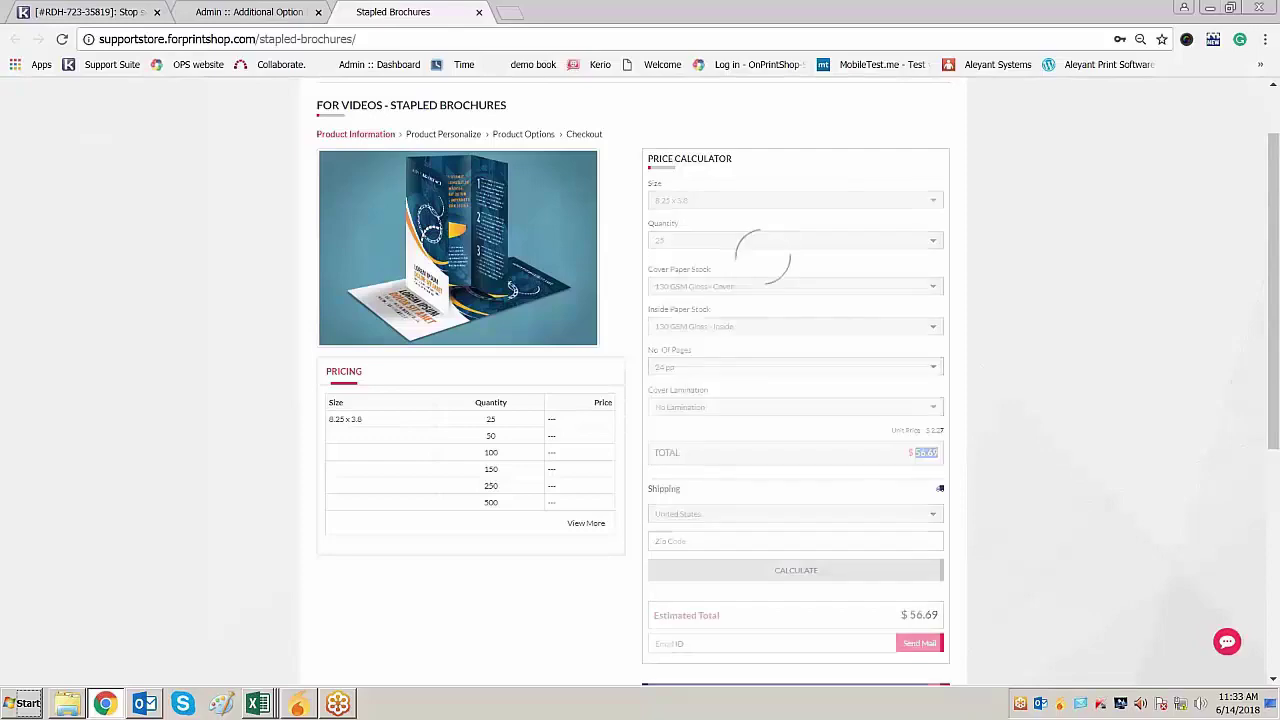
key("alt+Tab")
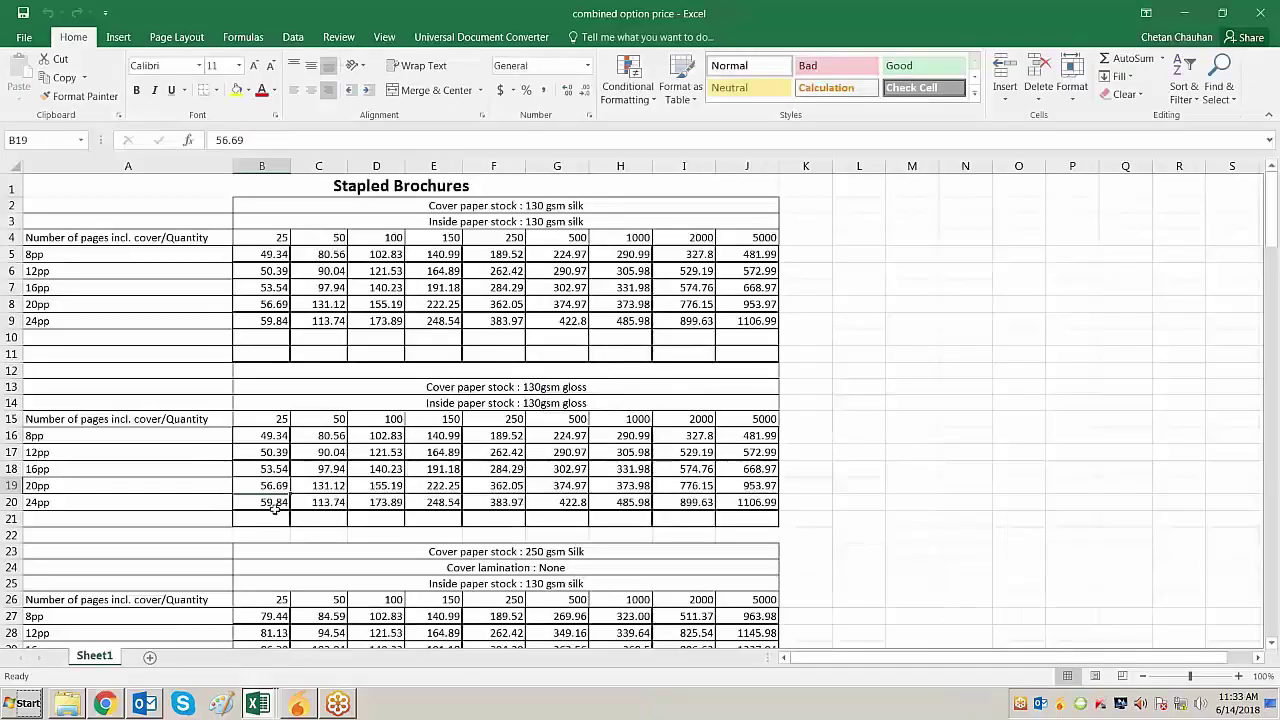
key("alt+Tab")
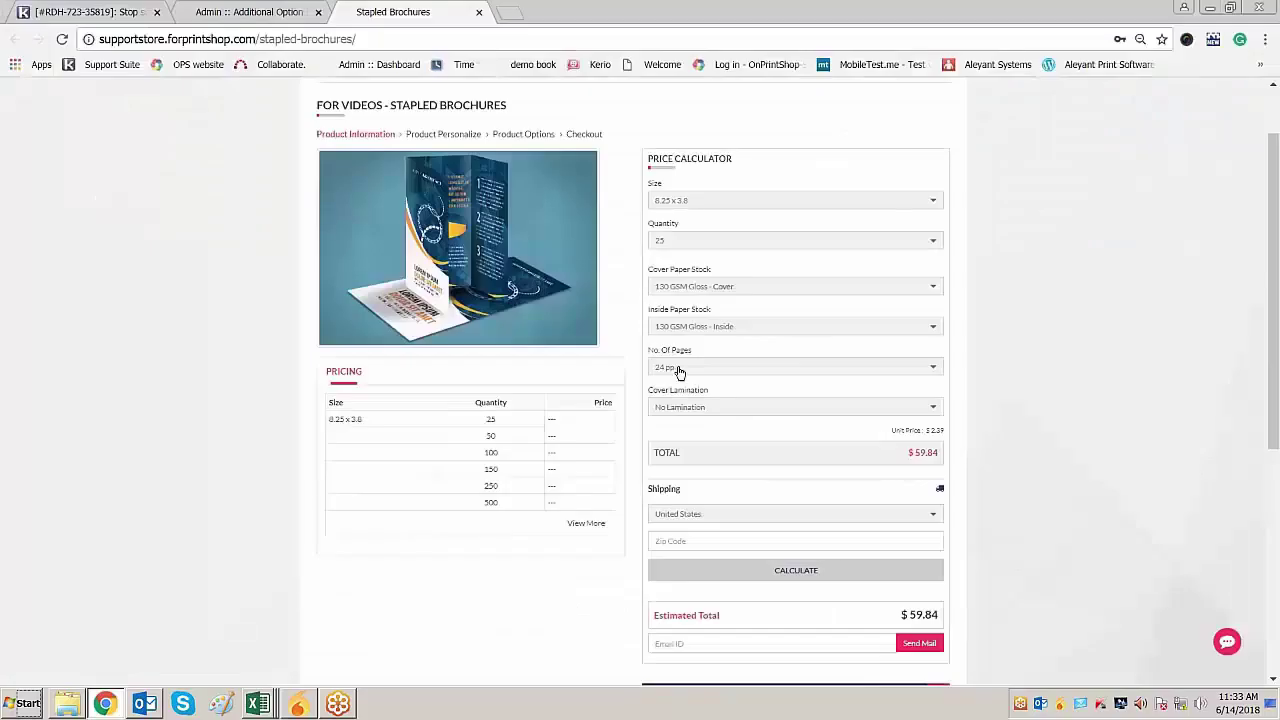
Examine the 250 gsm silk cover, no lamination and 130 gsm silk inside headings in Excel, and return to the option rules list
key("ctrl+shift+Tab")
key("alt+Tab")
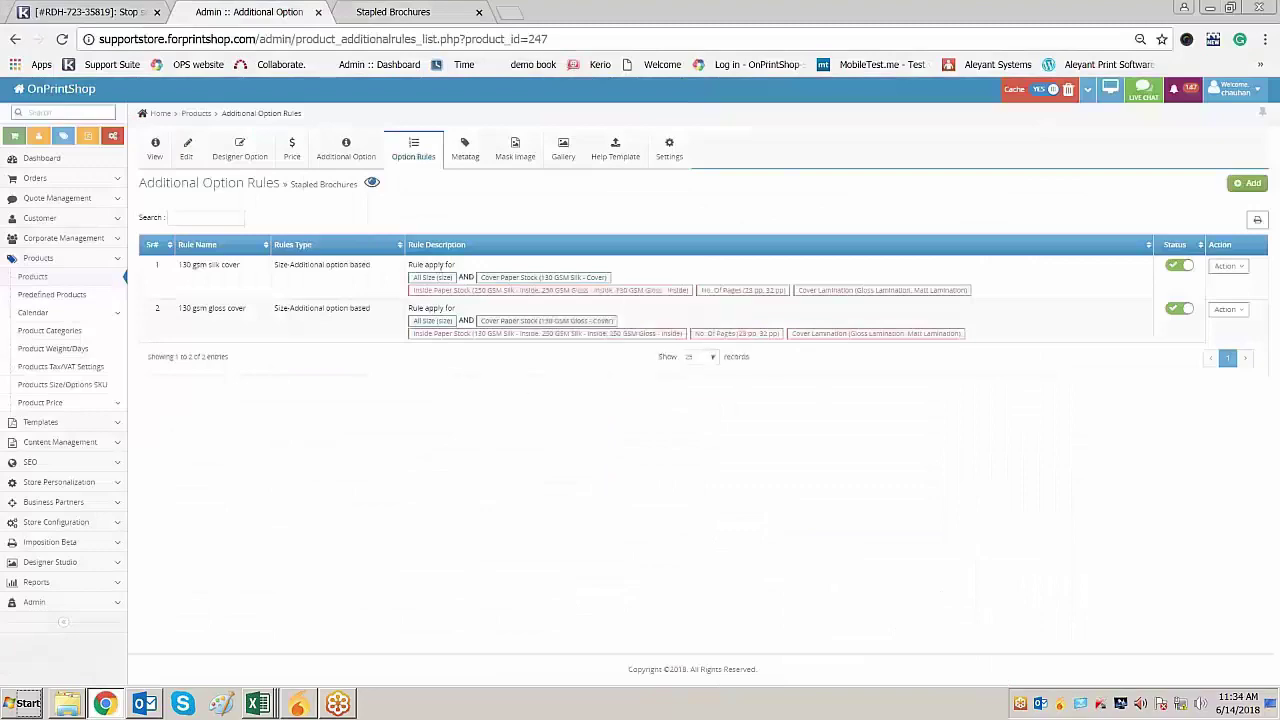
scroll(513, 446, "down", 2)
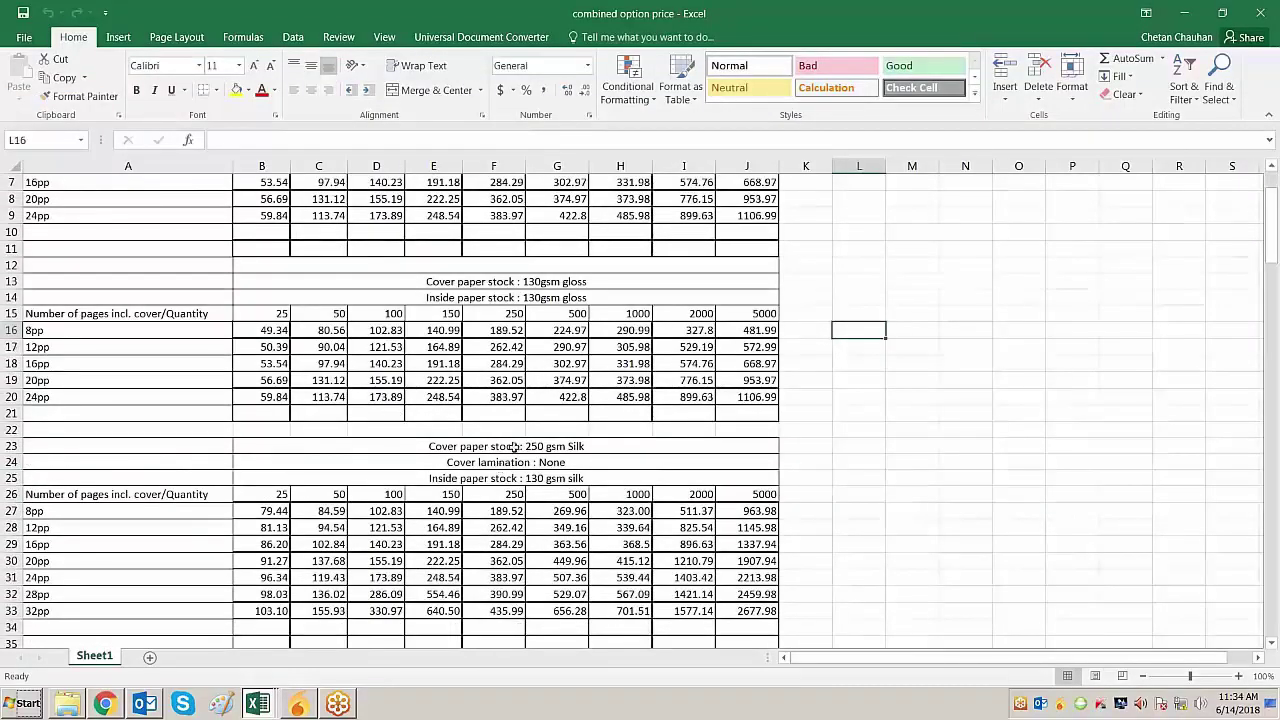
left_click_drag(513, 446, 513, 478)
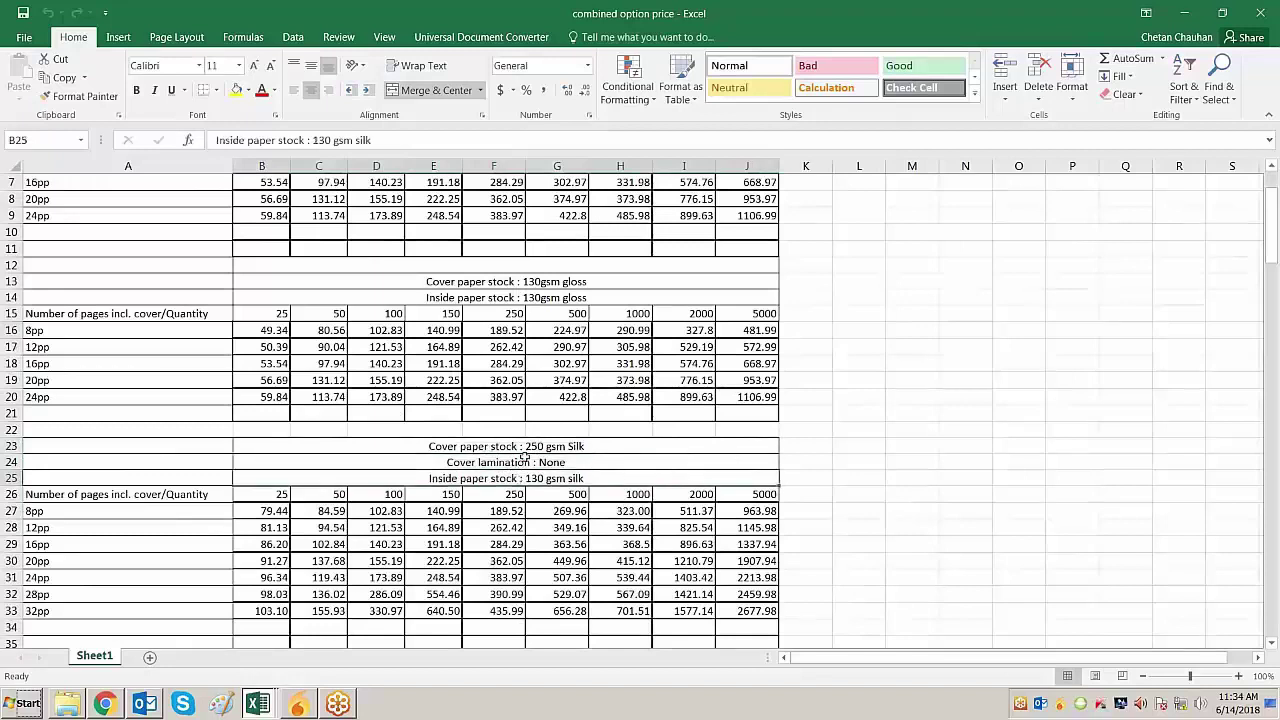
left_click(522, 462)
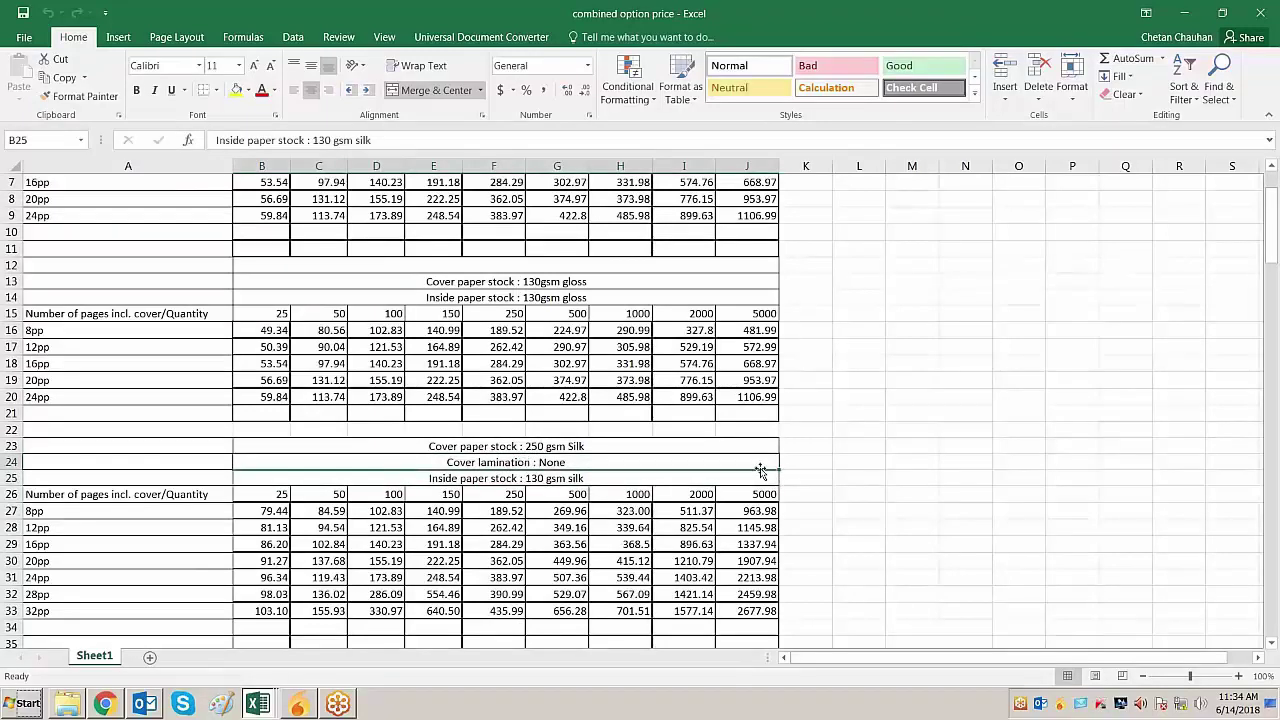
left_click(524, 478)
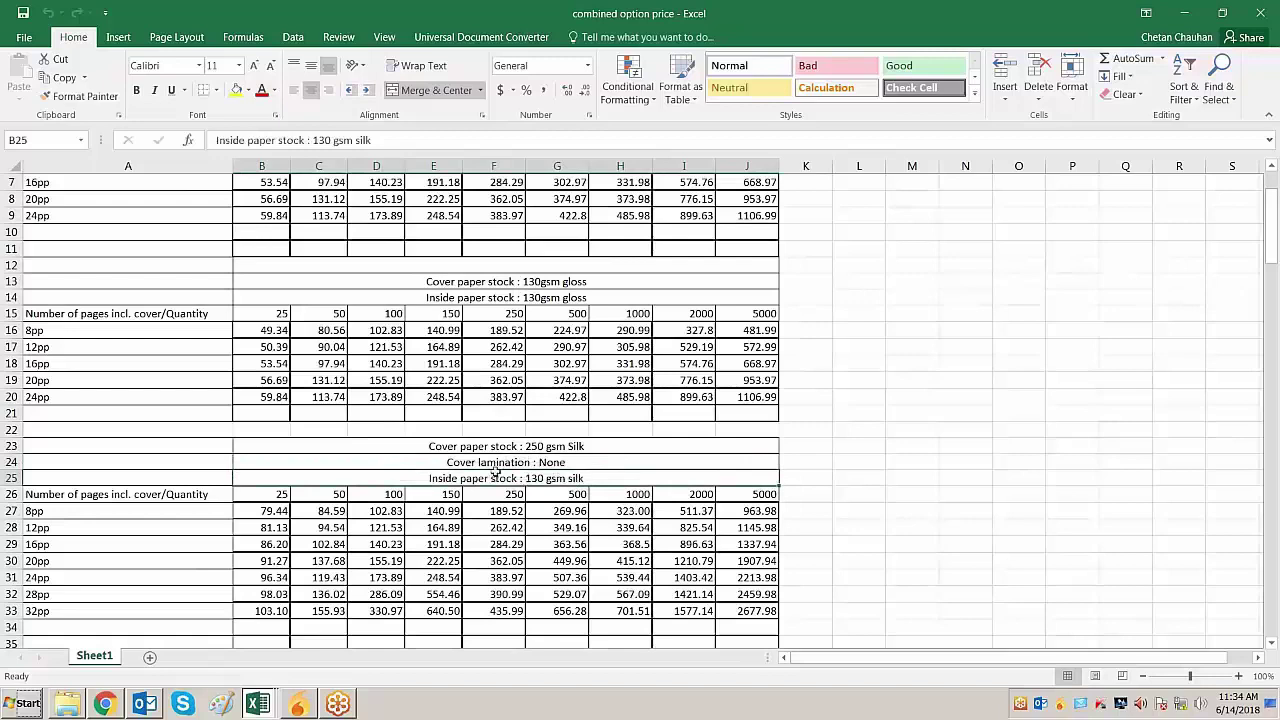
key("Up")
key("alt+Tab")
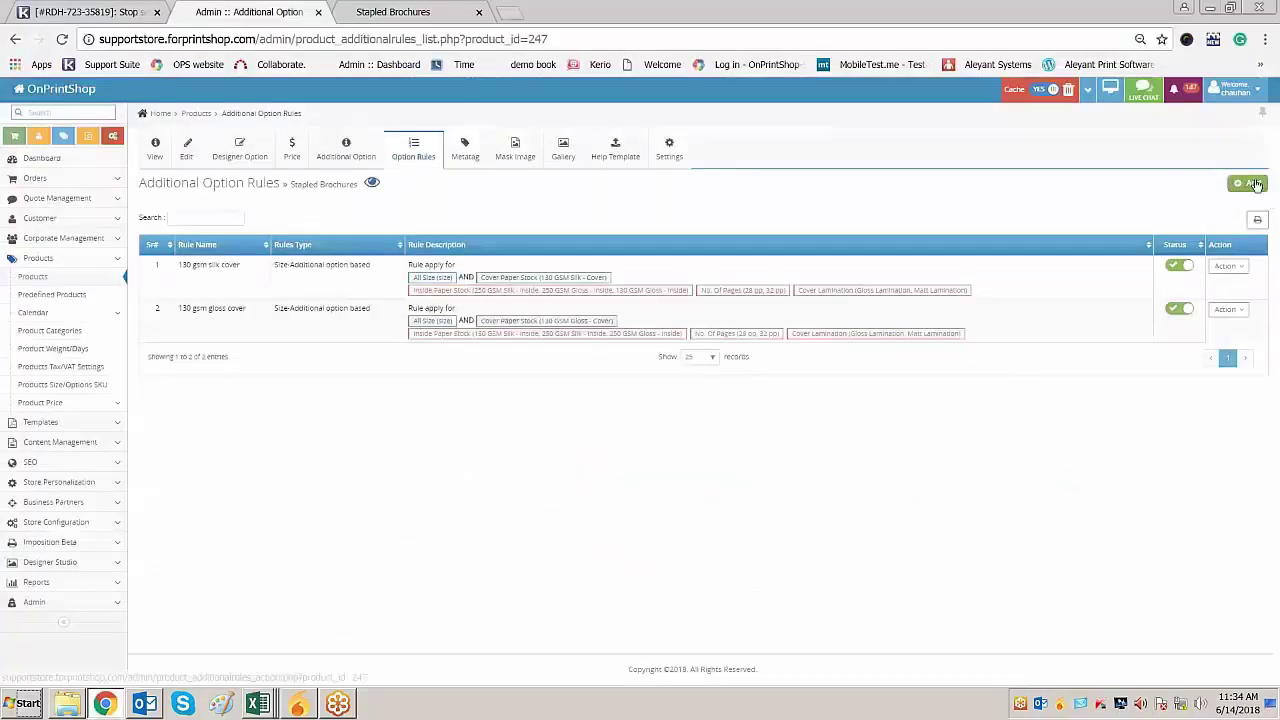
Choose 250 GSM Gloss - Cover with 250 GSM Gloss - Inside in the storefront price calculator
left_click(392, 12)
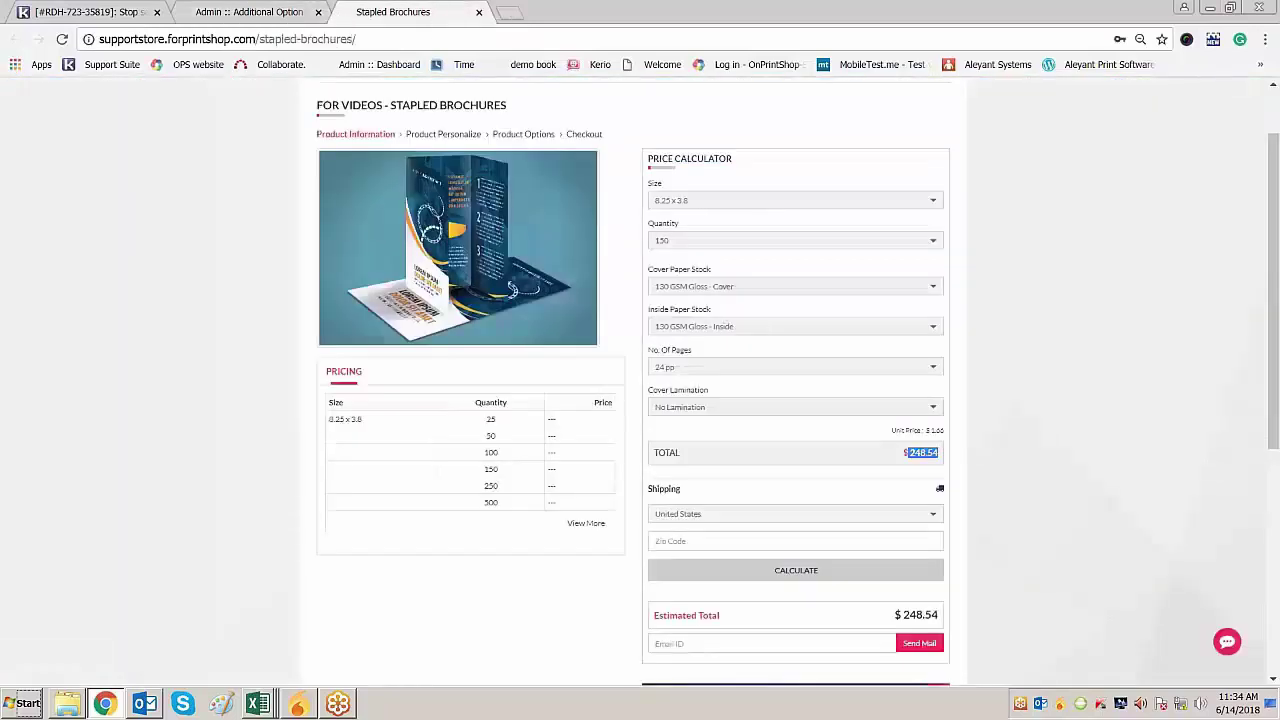
left_click(731, 288)
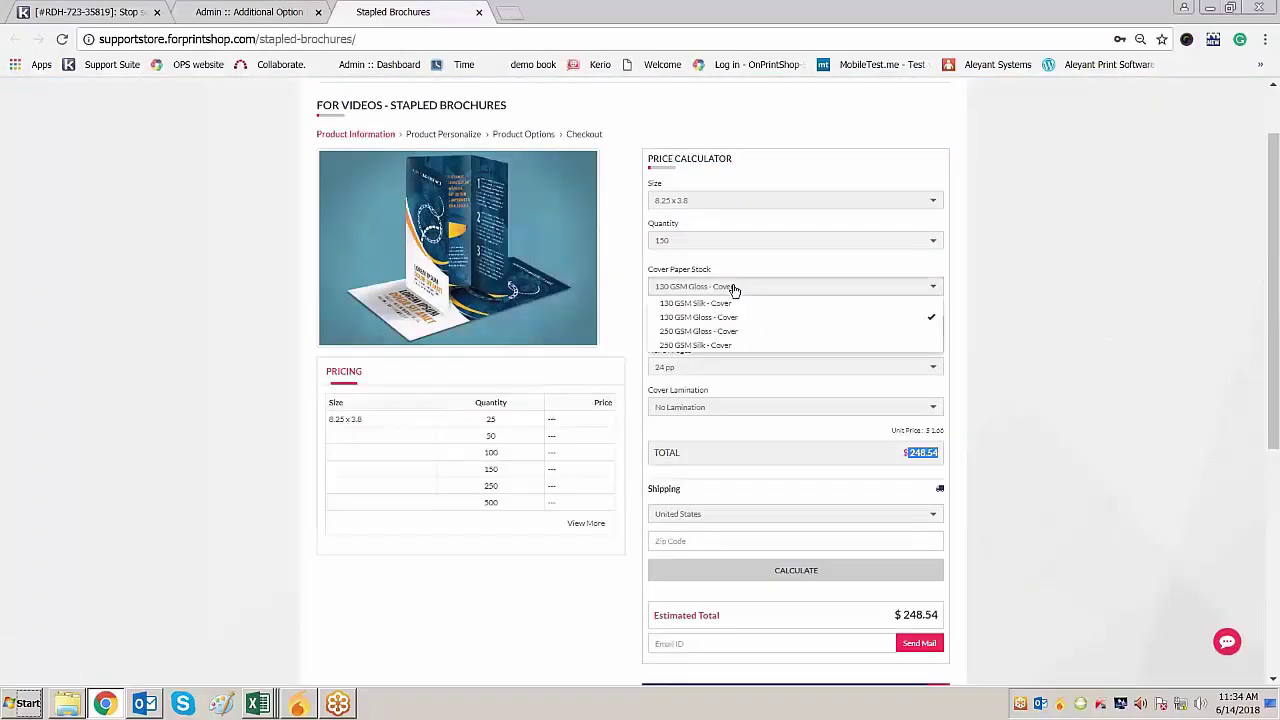
left_click(687, 333)
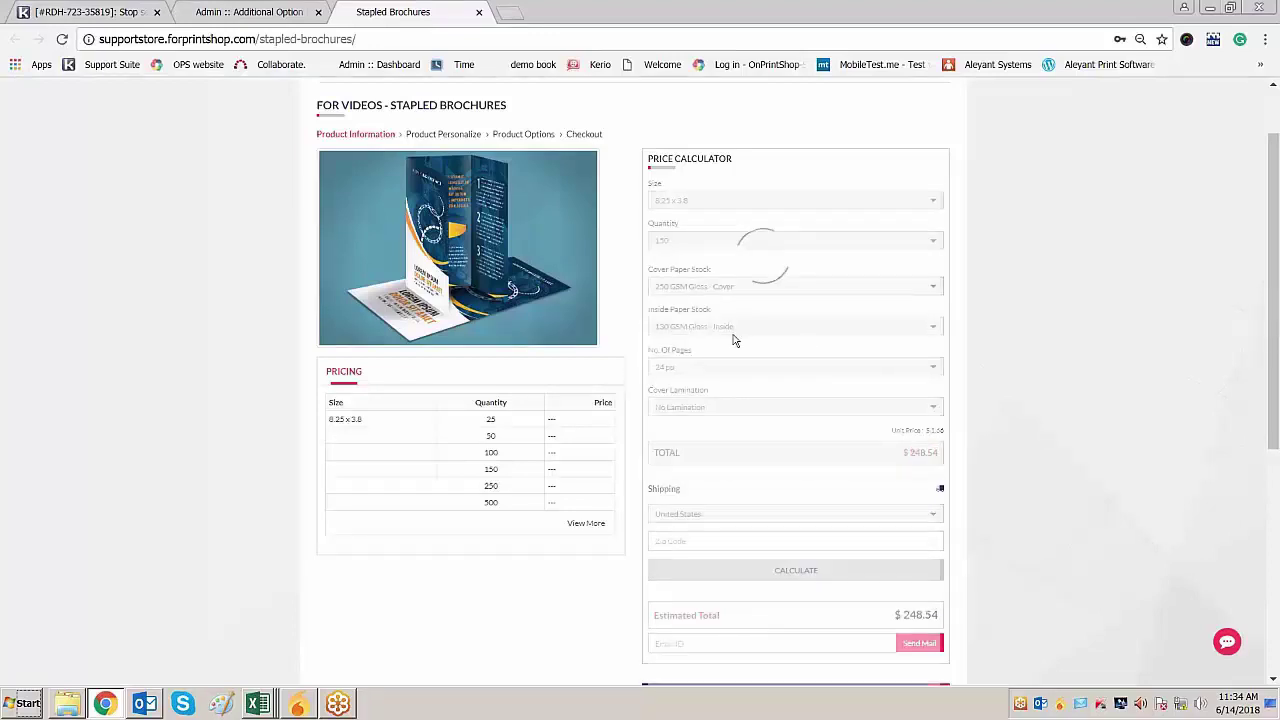
left_click(731, 327)
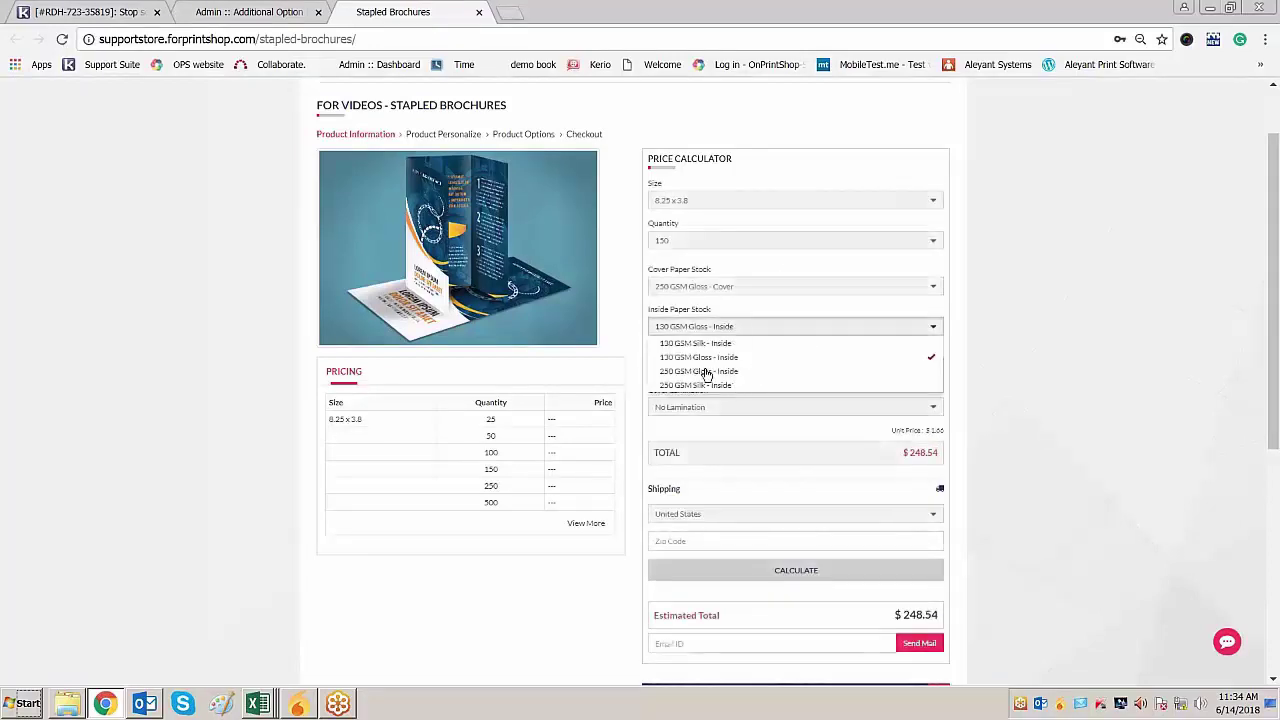
left_click(705, 372)
Start another additional option rule in the admin and name it "250 gsm gloss cover- 250 gsm gloss inside- no lamination"
left_click(288, 20)
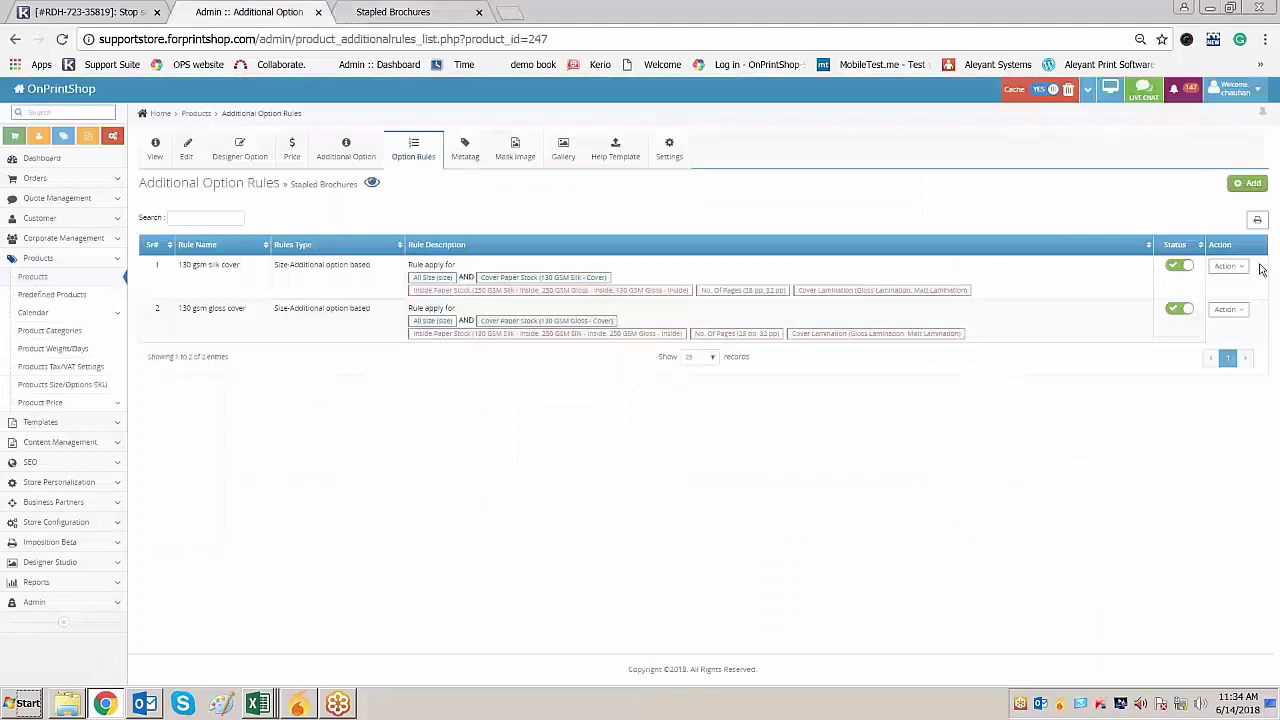
left_click(1250, 183)
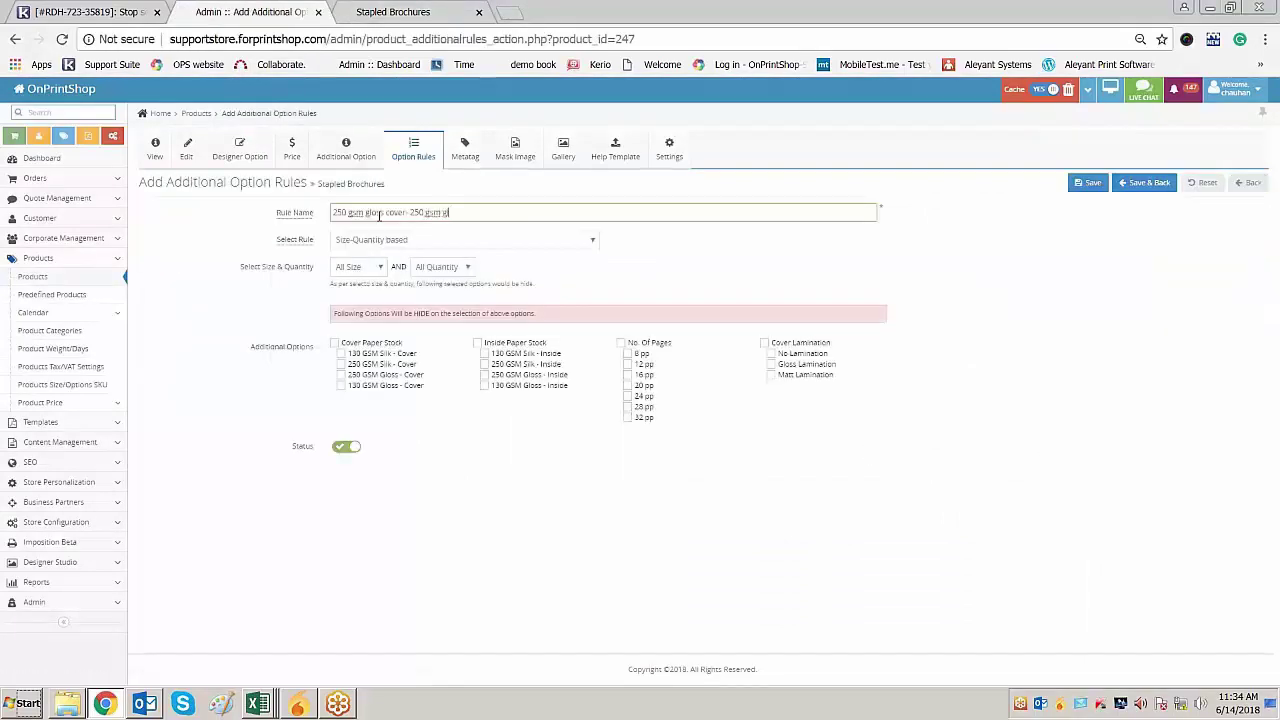
type("ss inside- no lamination")
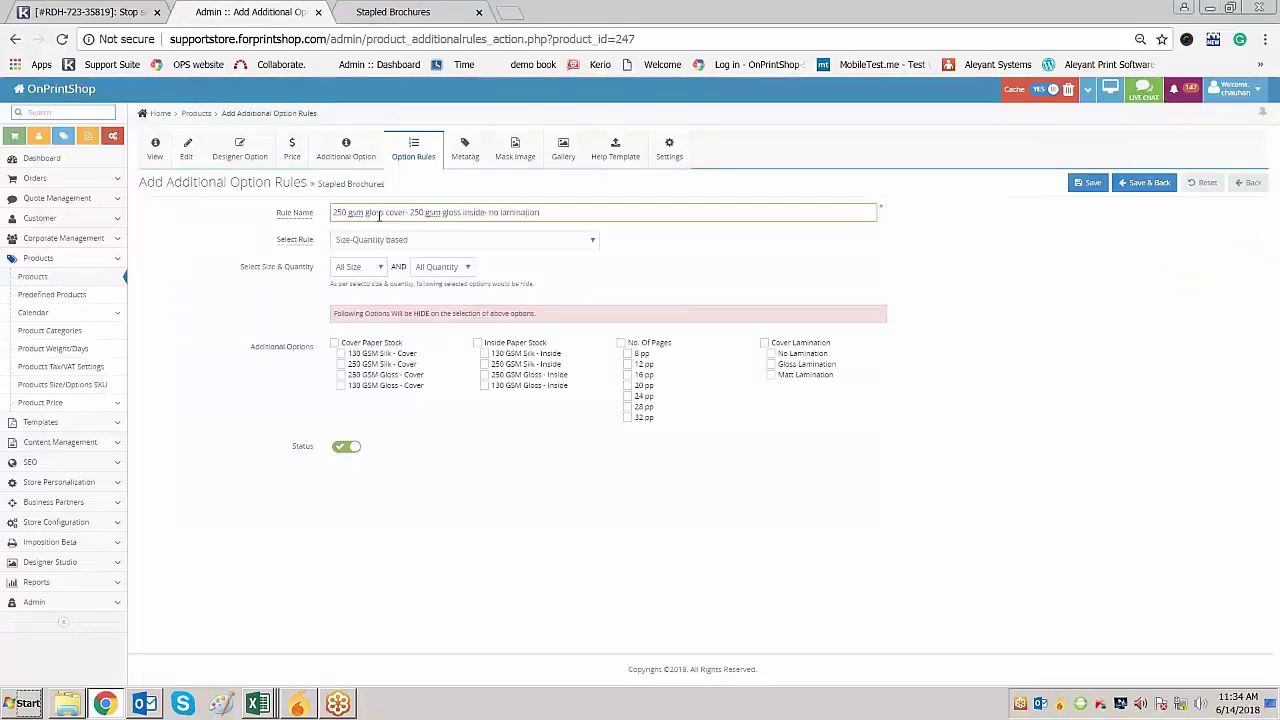
left_click(473, 593)
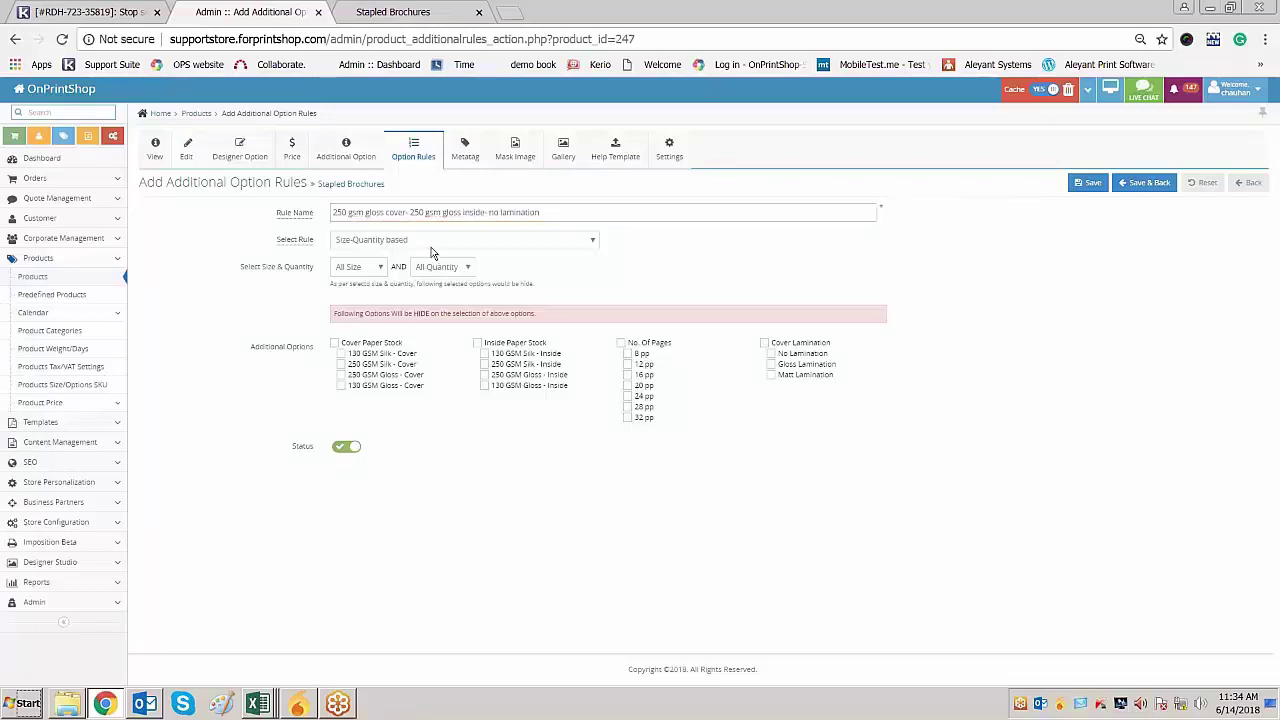
Make the rule size-additional option based with 250 GSM Gloss - Cover as its condition, and hide 250 GSM Silk - Inside
left_click(434, 242)
left_click(389, 267)
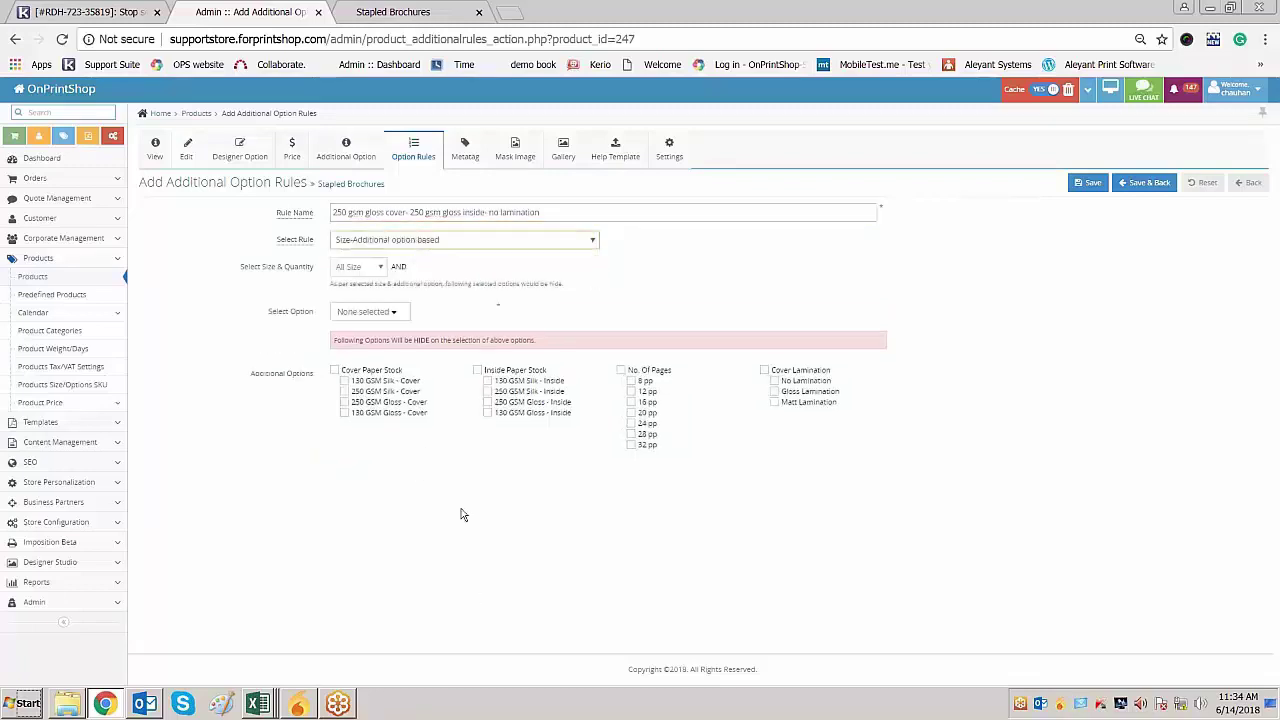
left_click(360, 313)
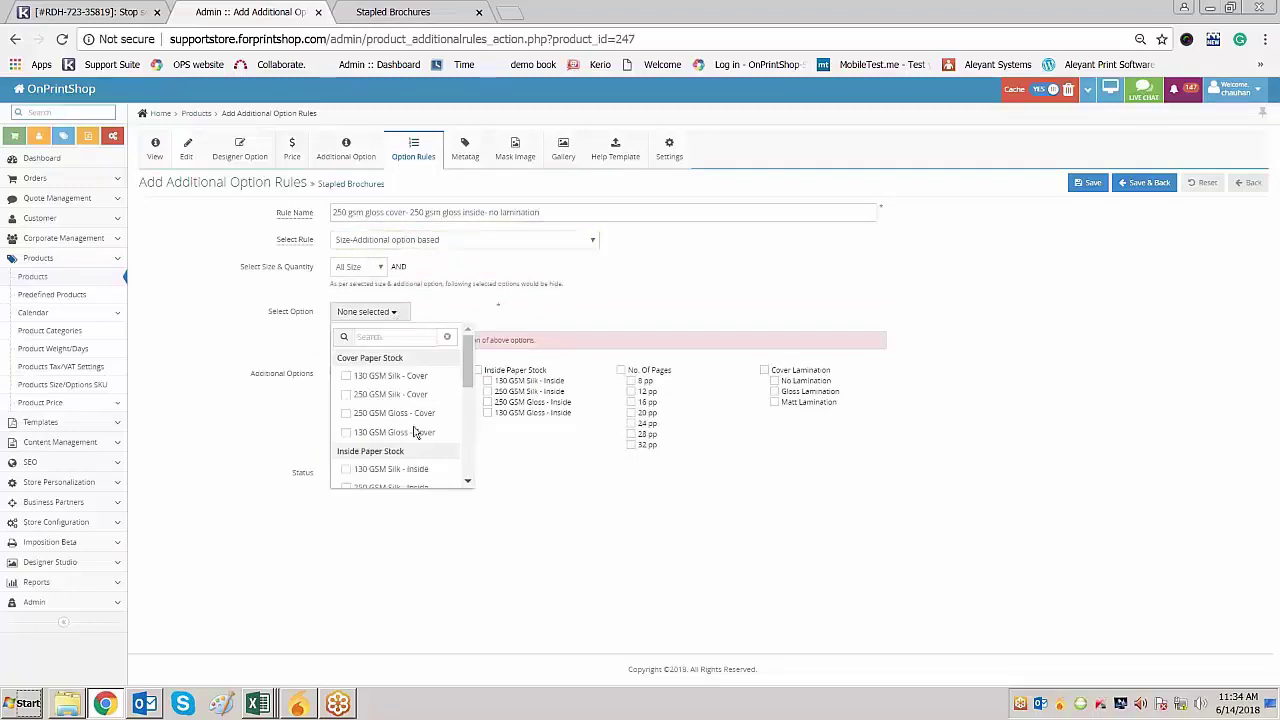
left_click(347, 414)
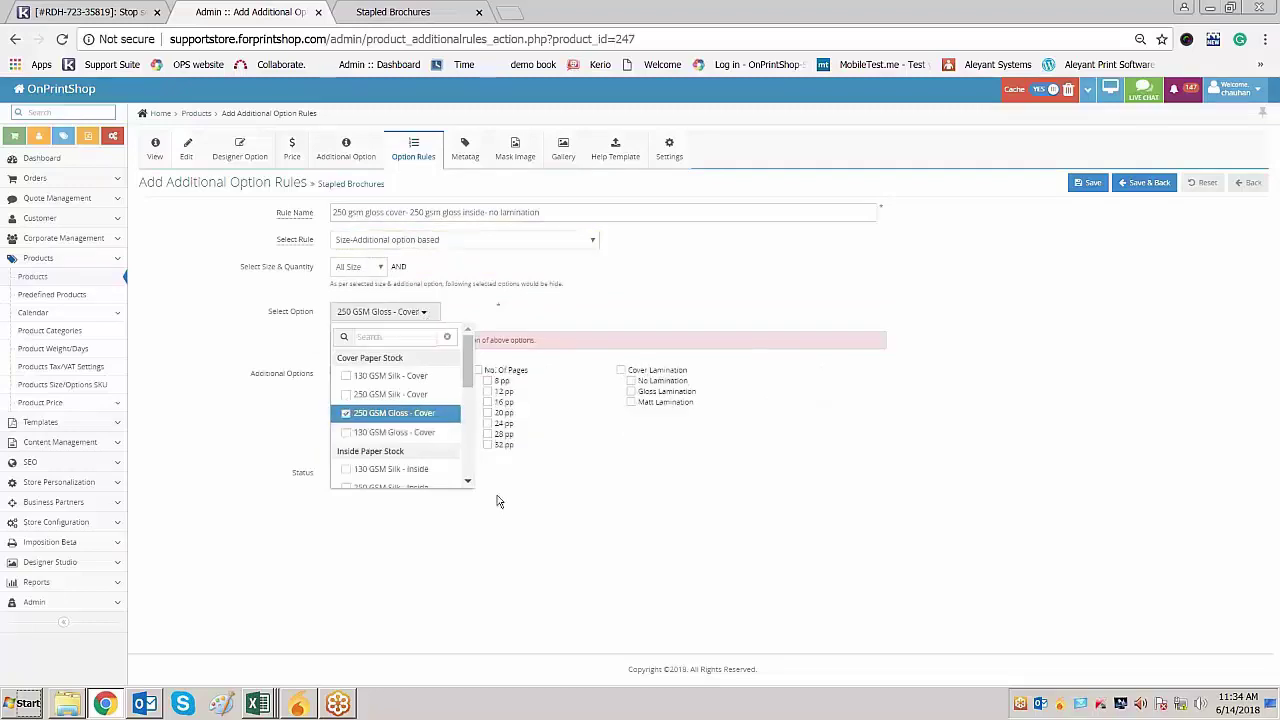
left_click(528, 538)
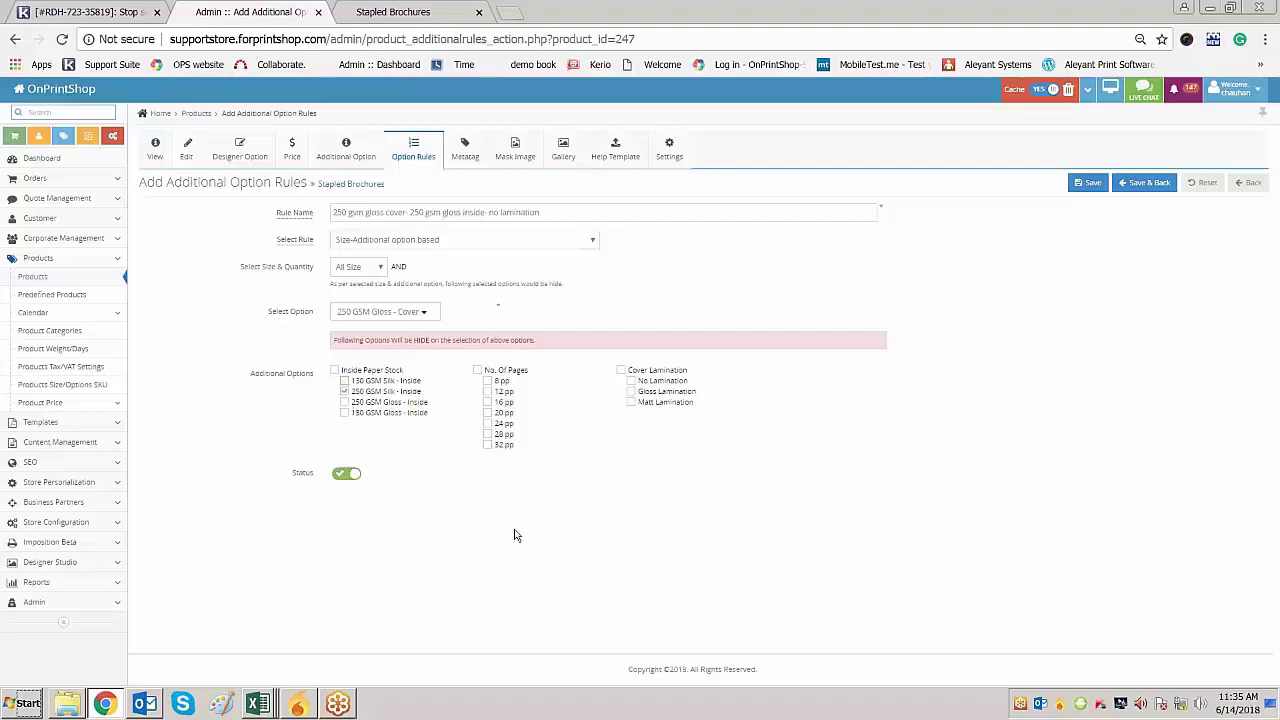
Examine the cover stock, lamination and inside stock headings of the 250 gsm gloss price tables in Excel, and return to the rule form
key("alt+Tab")
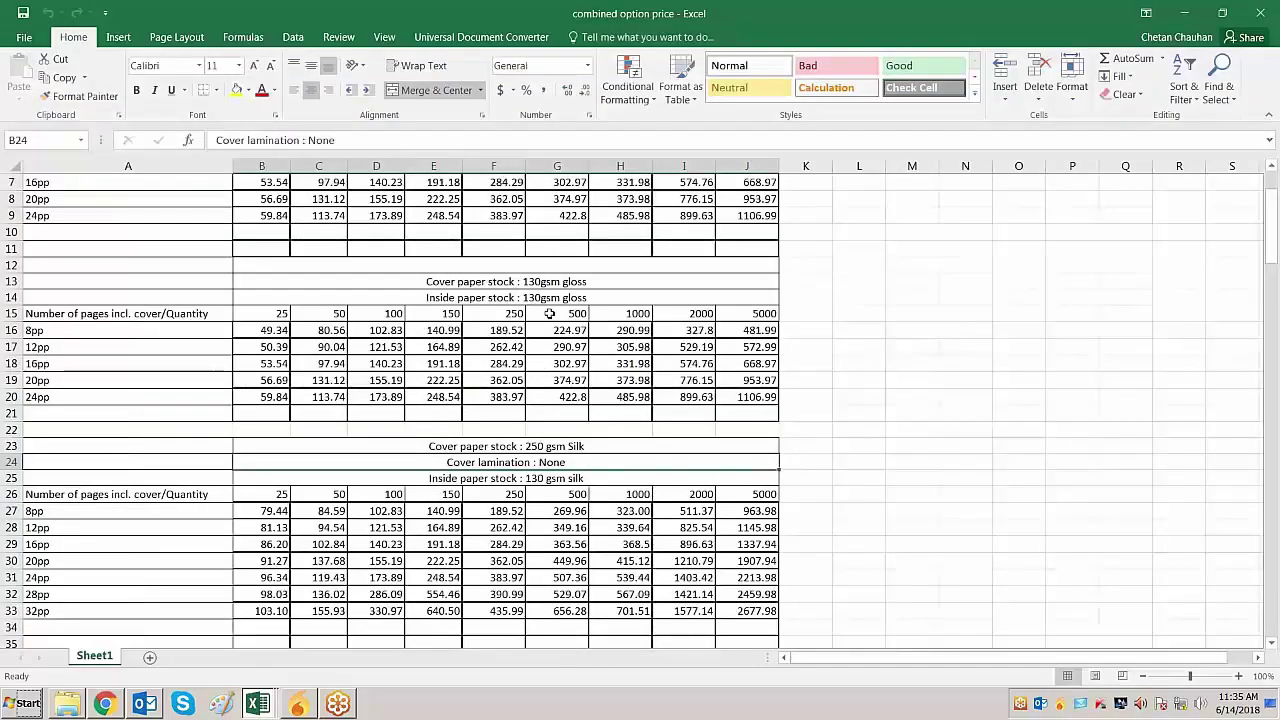
left_click(545, 447)
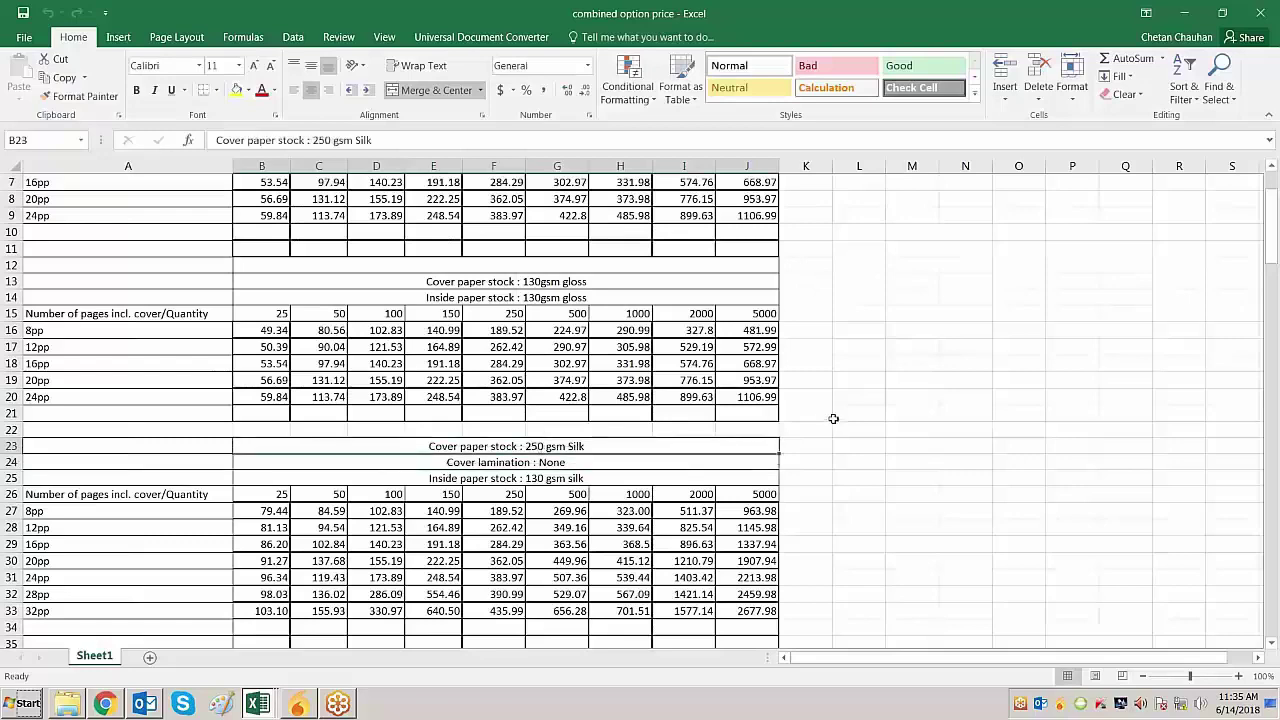
scroll(833, 418, "down", 3)
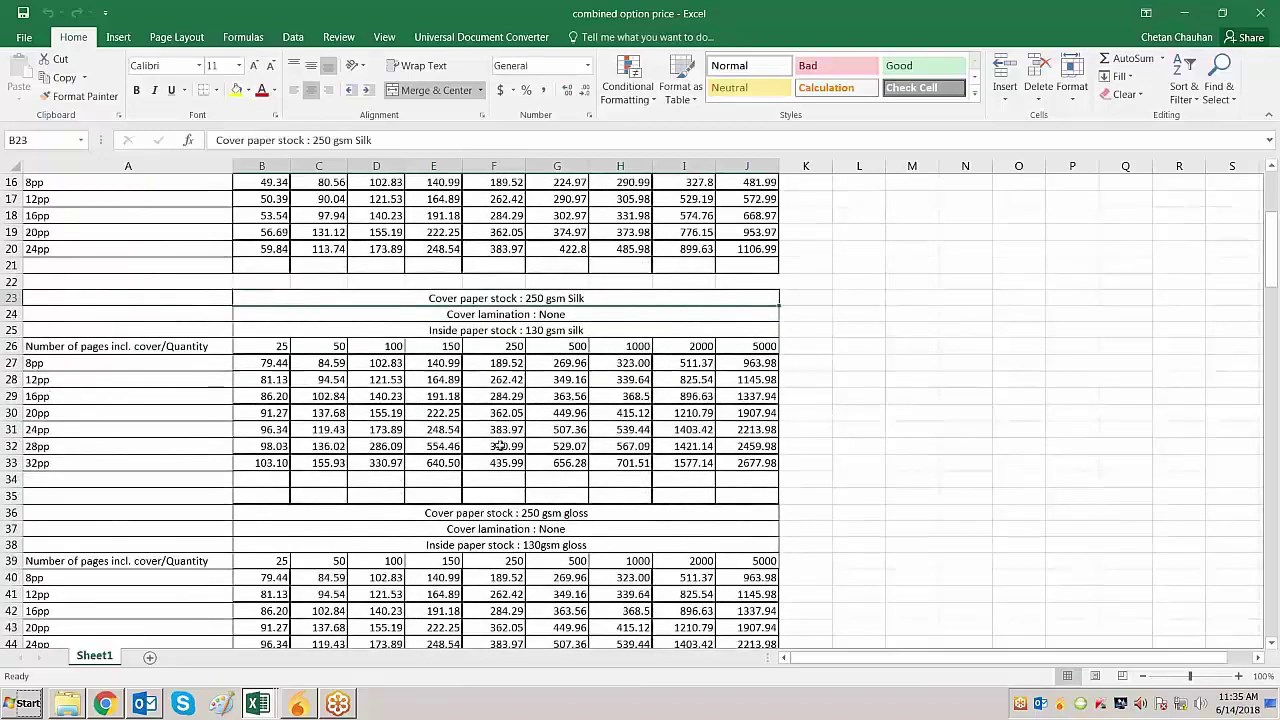
scroll(517, 330, "down", 2)
left_click(643, 414)
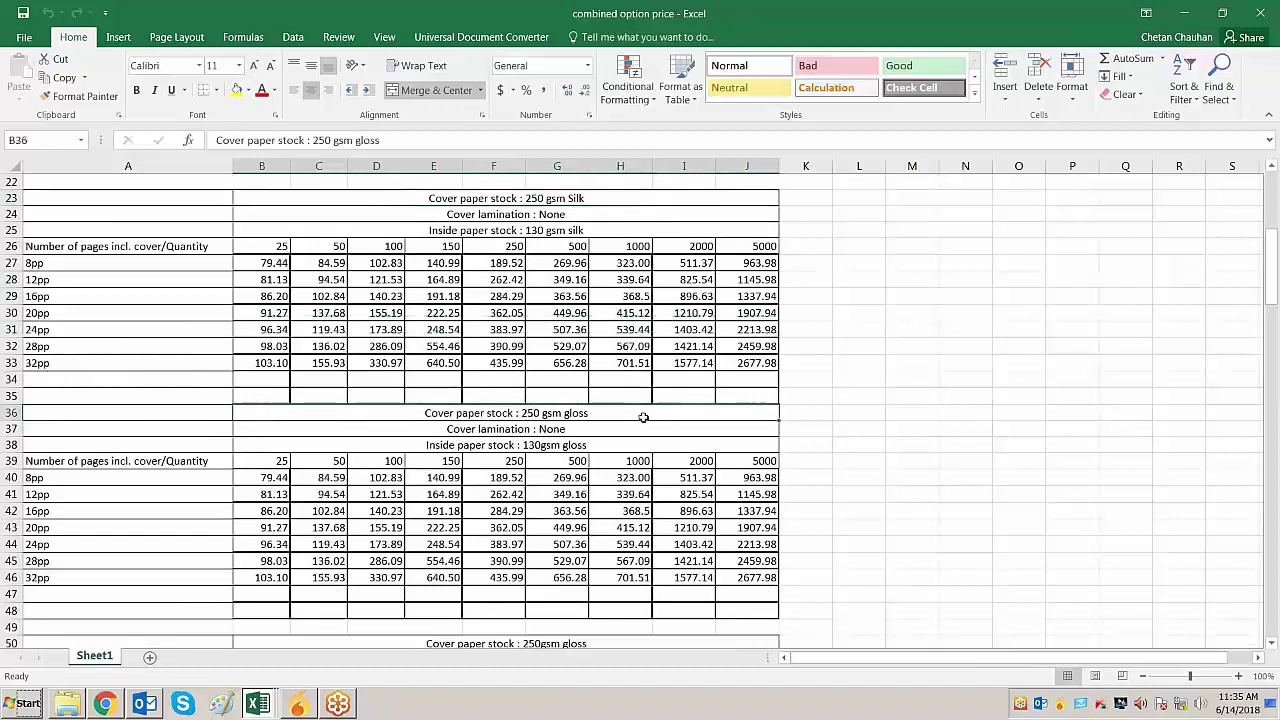
left_click(548, 446)
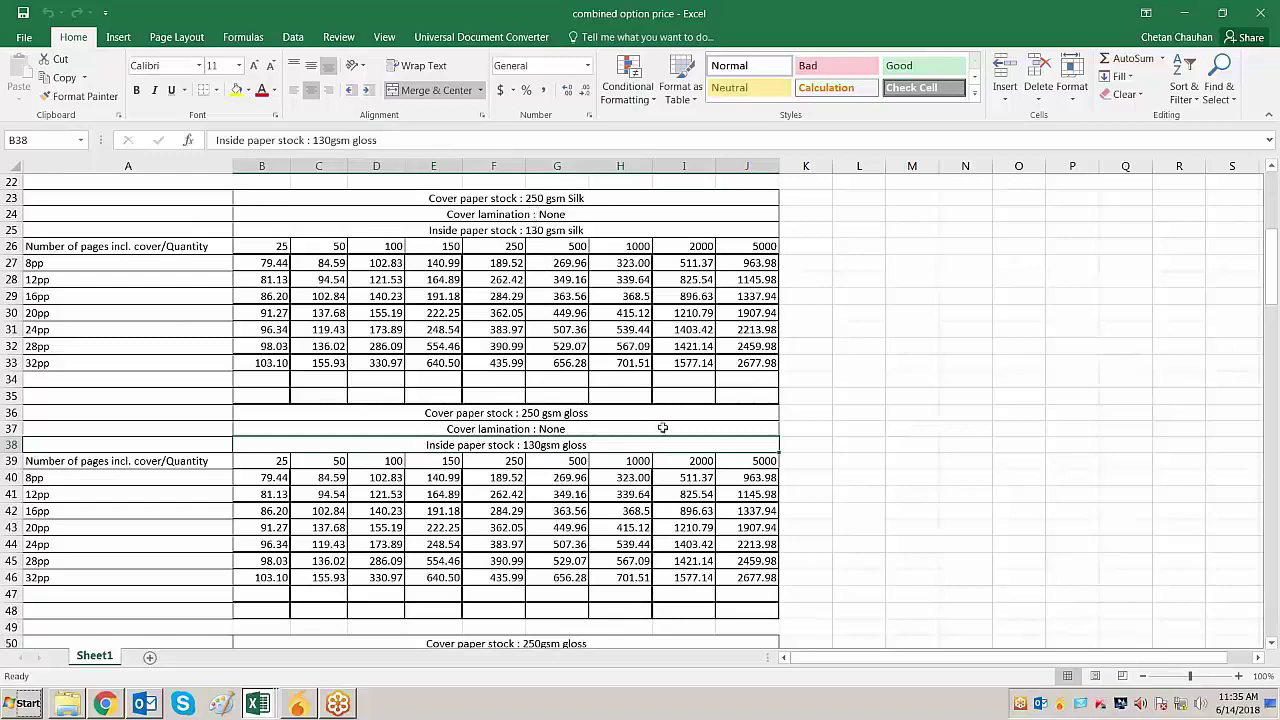
scroll(662, 428, "down", 5)
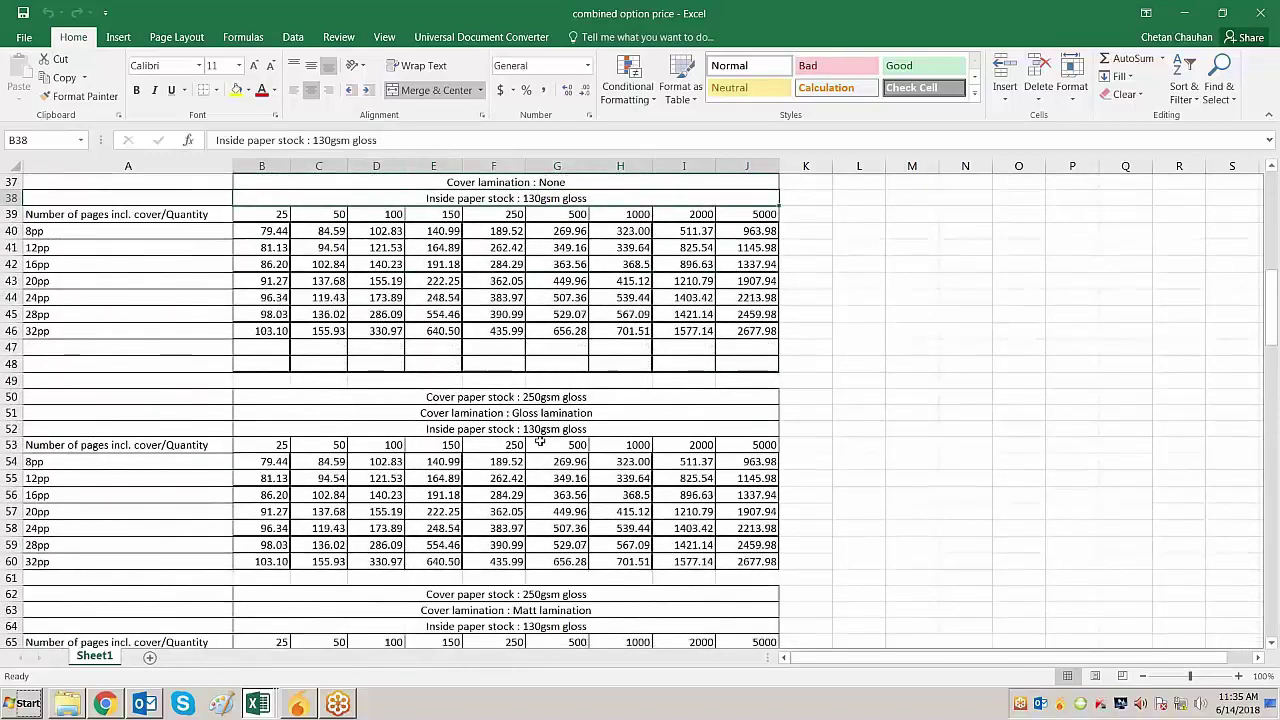
left_click(517, 412)
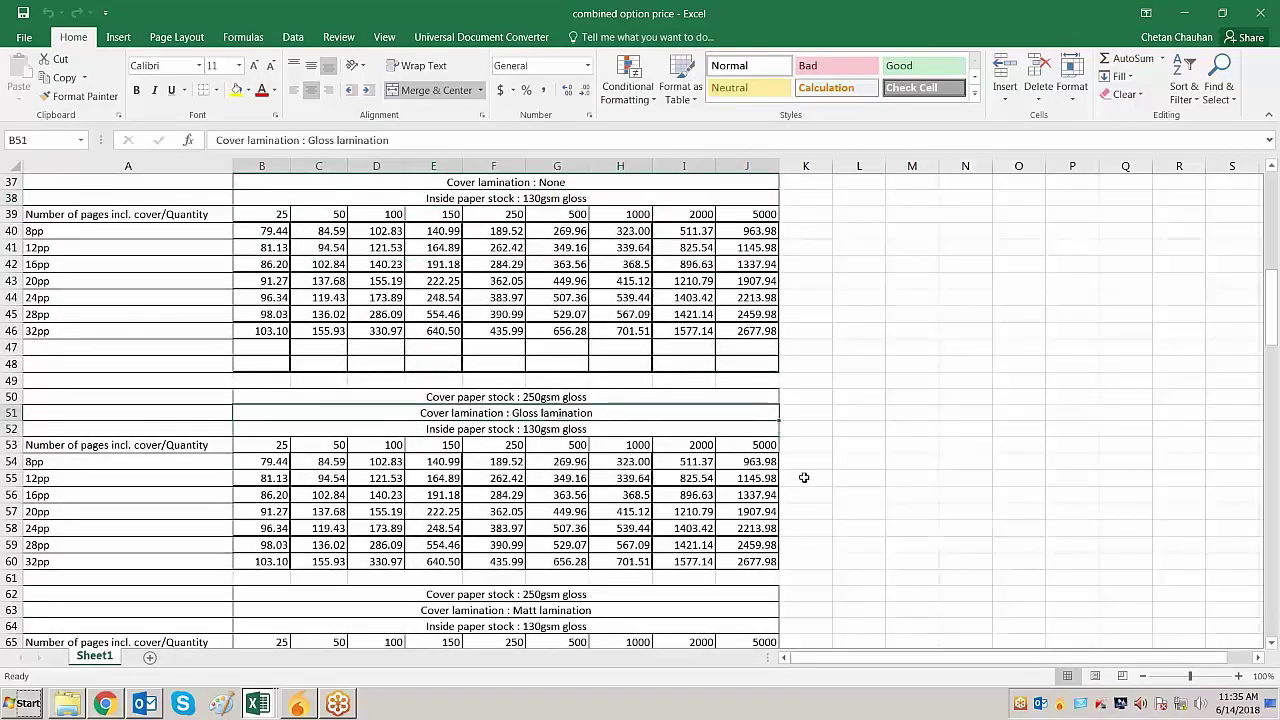
scroll(804, 478, "down", 1)
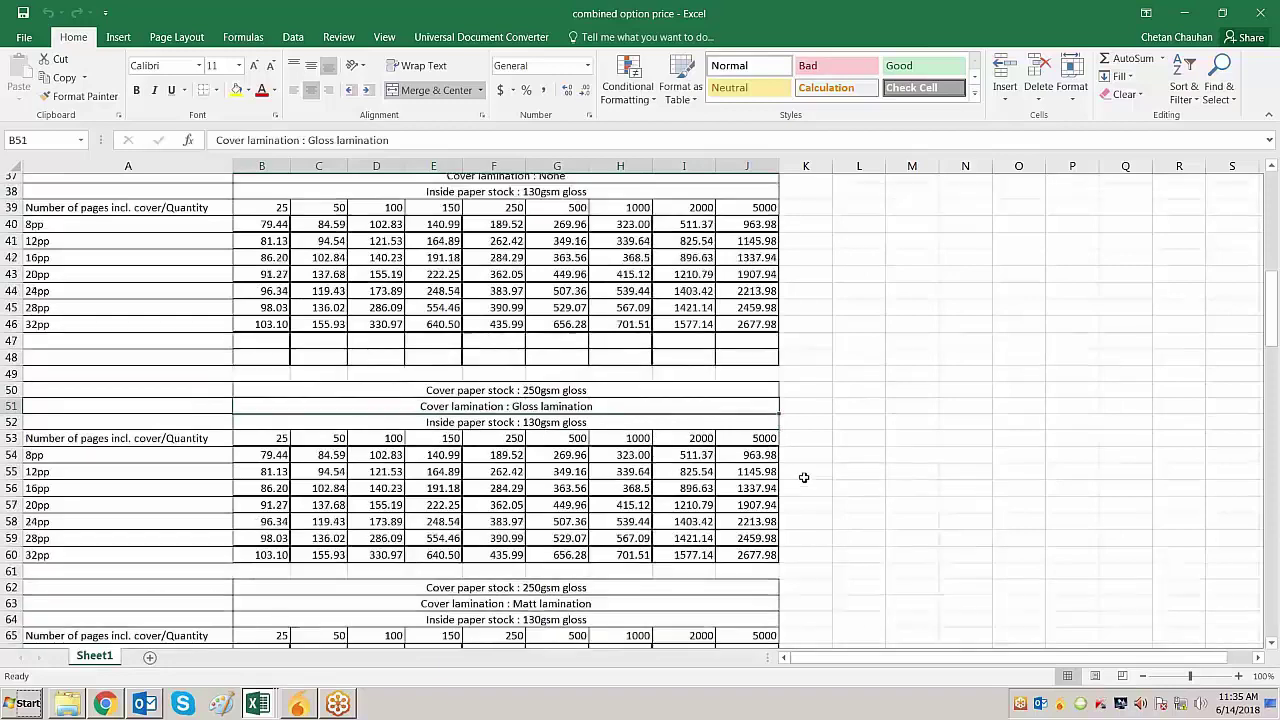
left_click(517, 545)
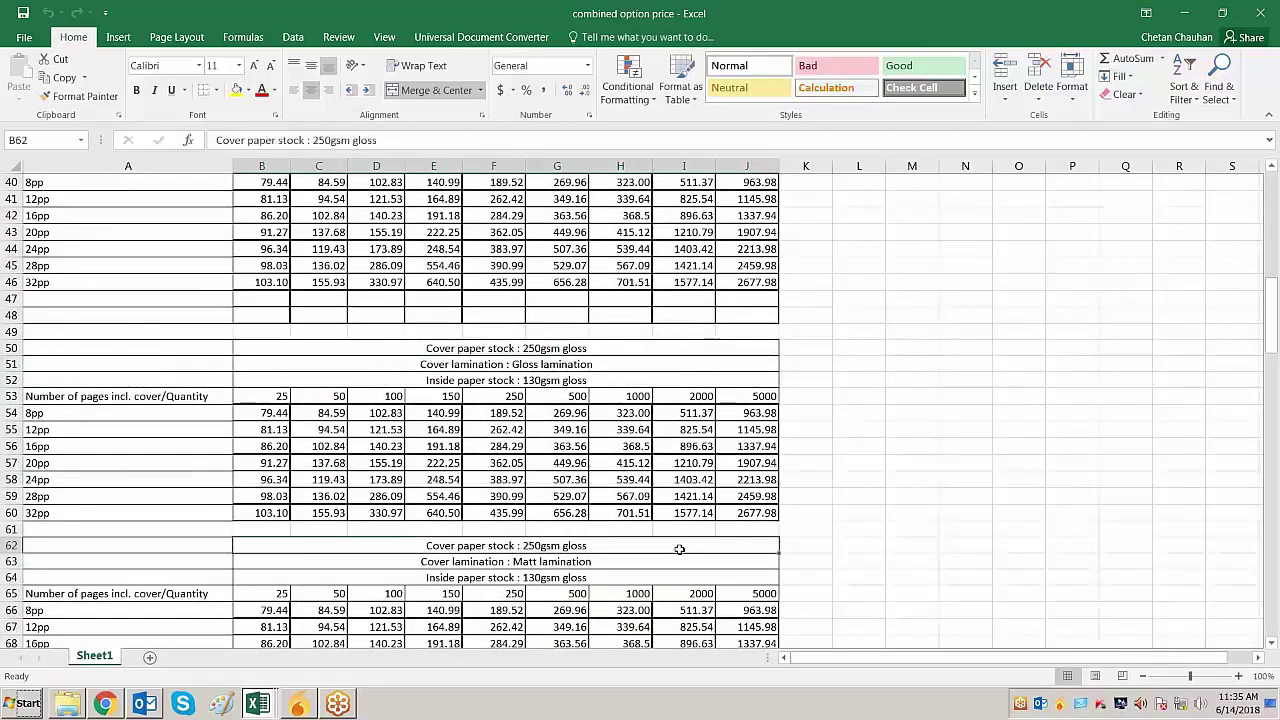
left_click(475, 563)
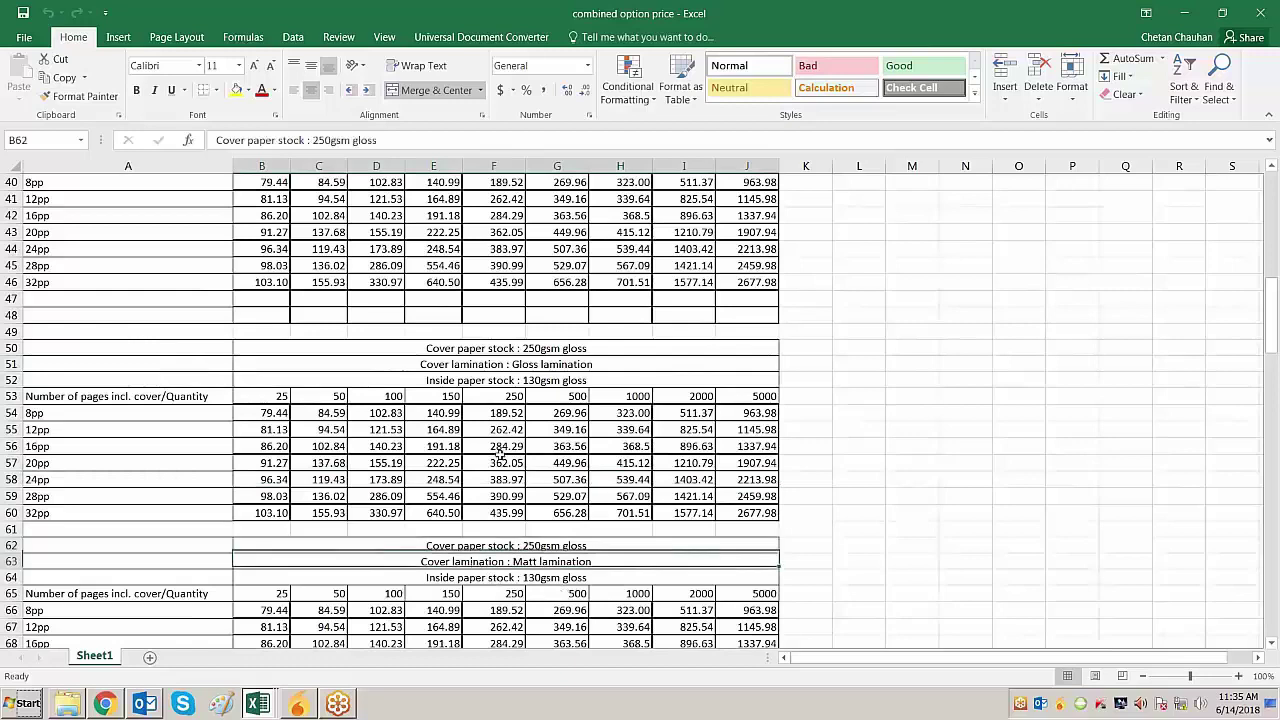
left_click(530, 366)
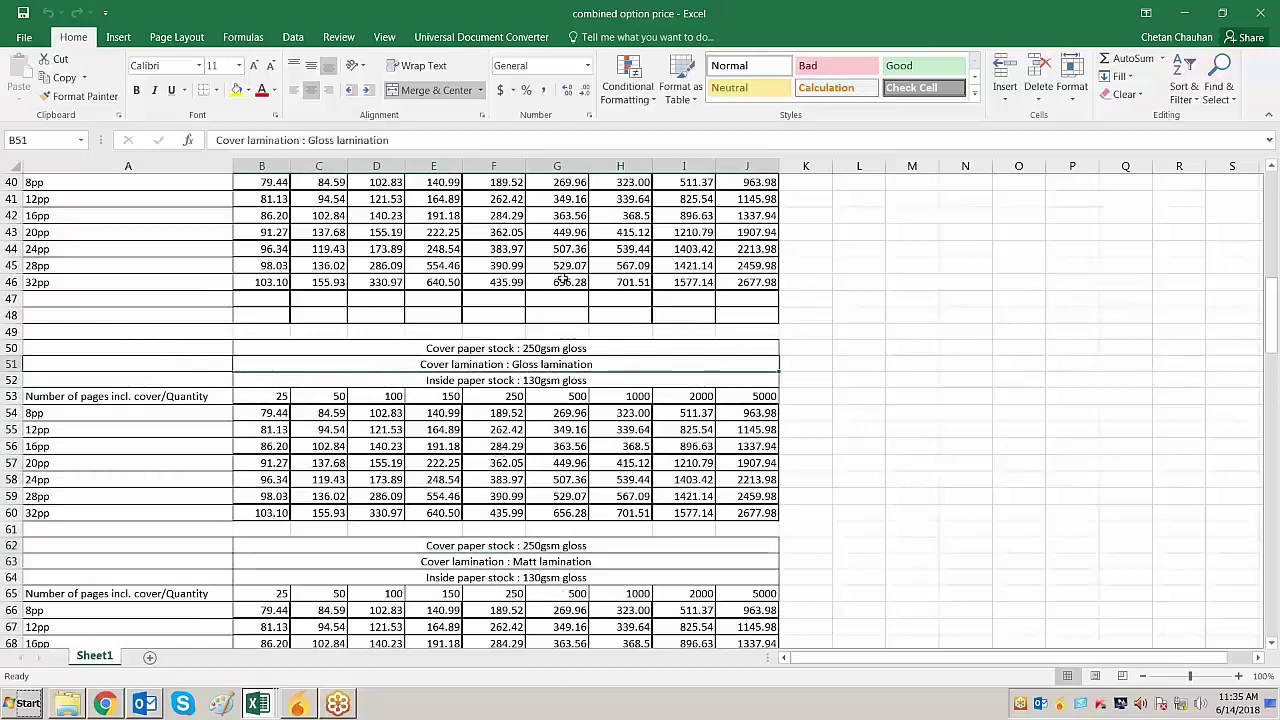
scroll(563, 281, "down", 2)
key("alt+Tab")
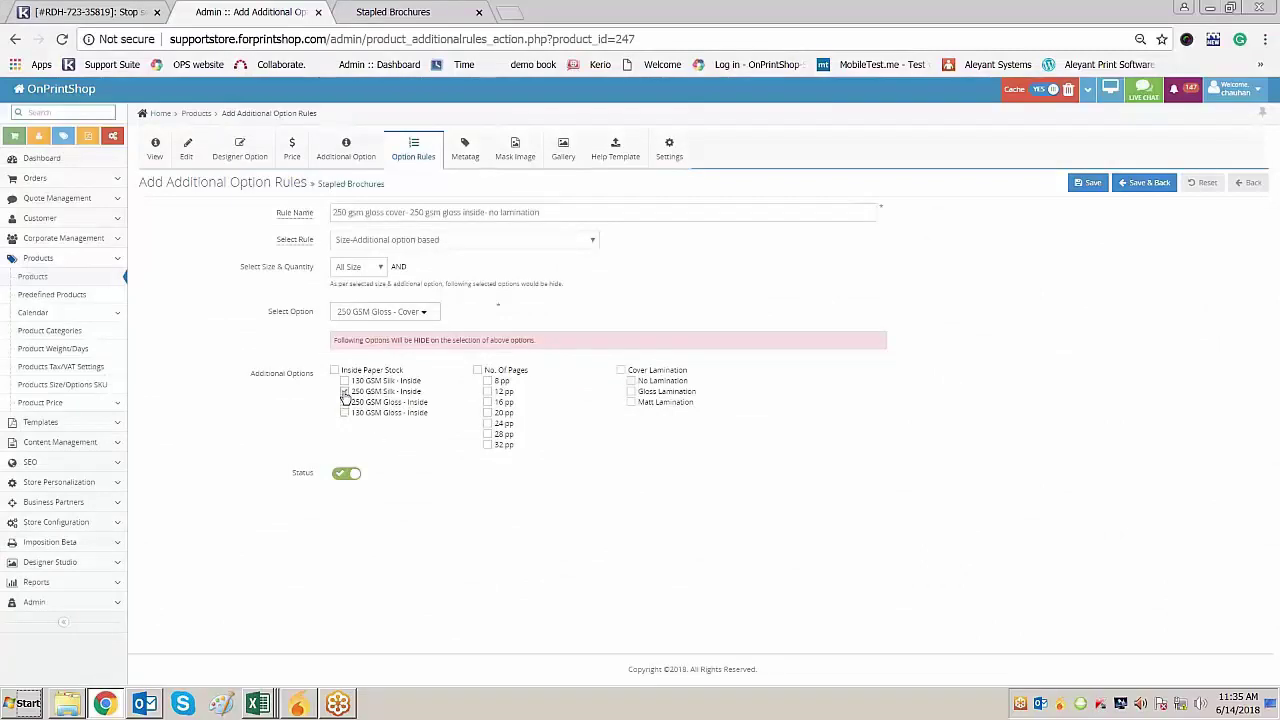
Check the inside stock headings of the 250gsm gloss tables in Excel and also hide 130 GSM Silk - Inside and 250 GSM Gloss - Inside
key("alt+Tab")
key("alt+Tab")
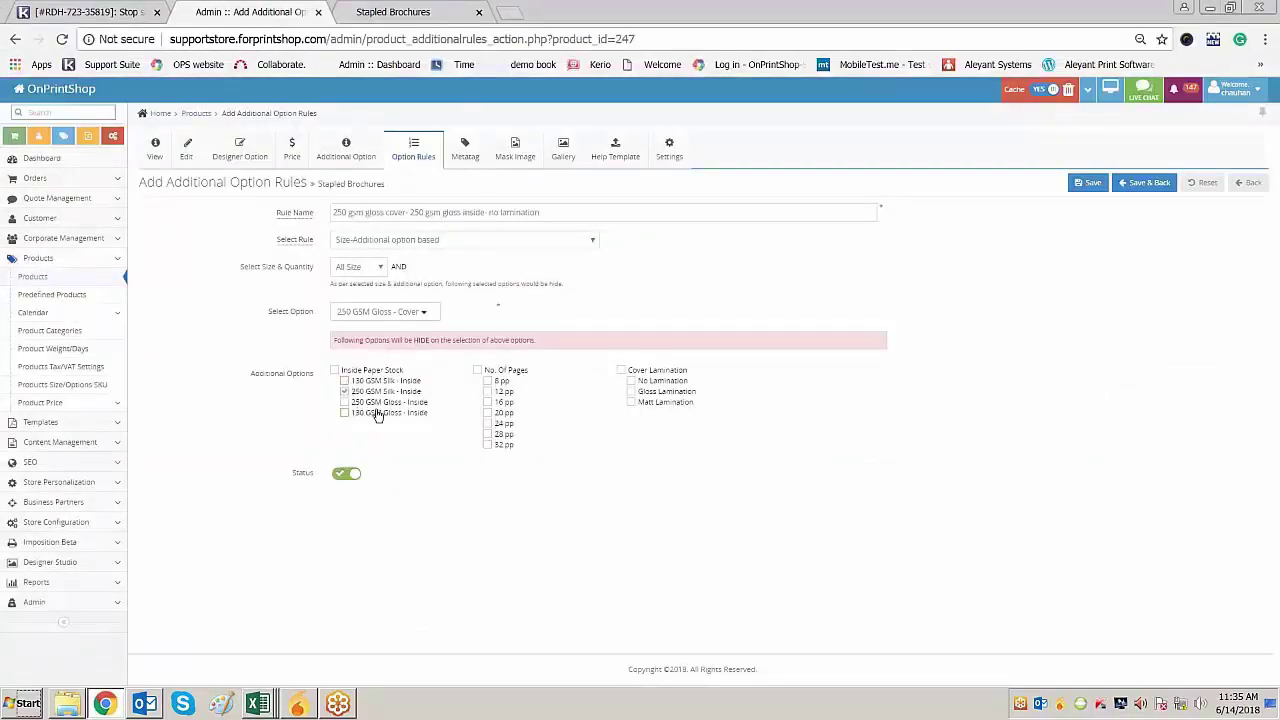
key("alt+Tab")
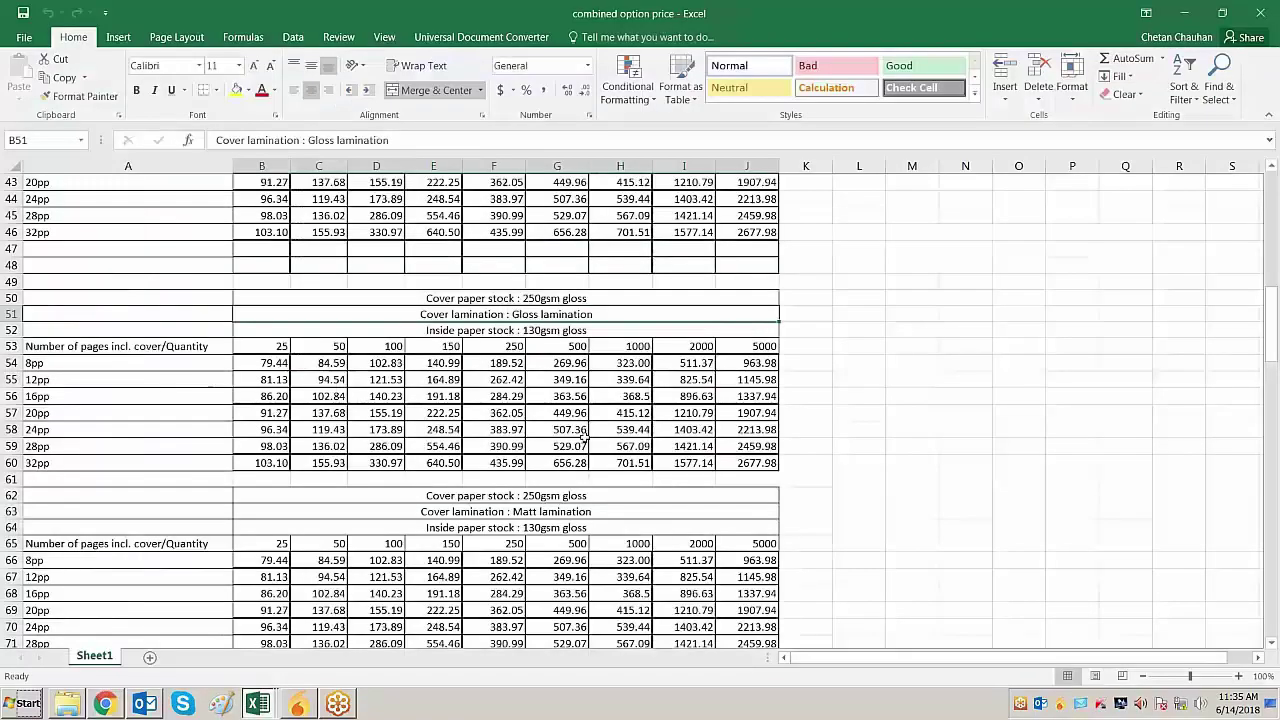
left_click(546, 334)
key("alt+Tab")
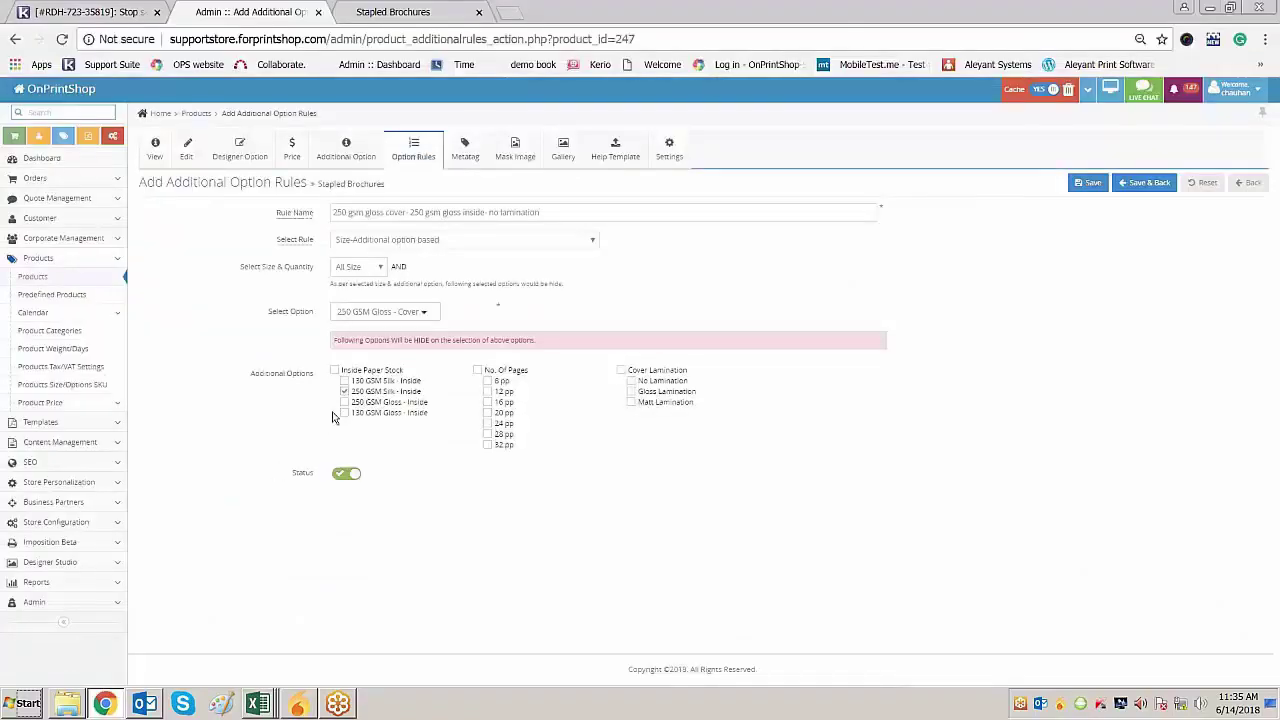
left_click(344, 391)
left_click(344, 391)
key("alt+Tab")
left_click(558, 530)
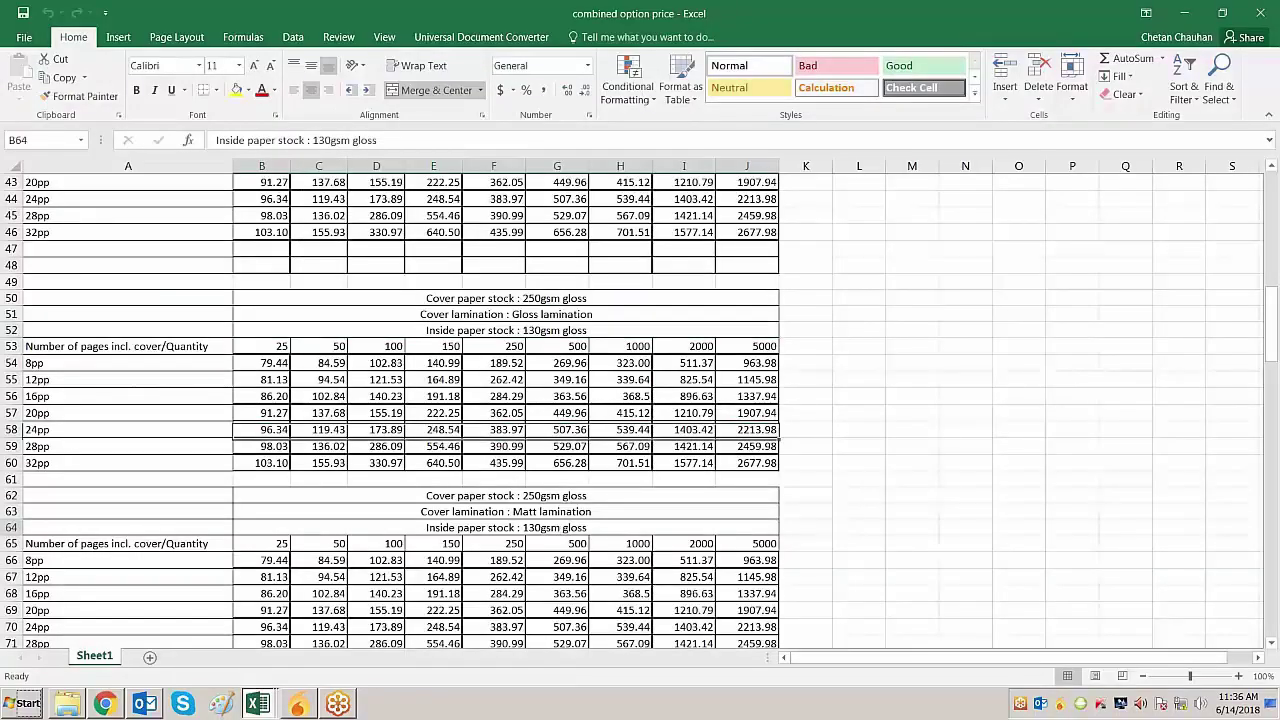
key("alt+Tab")
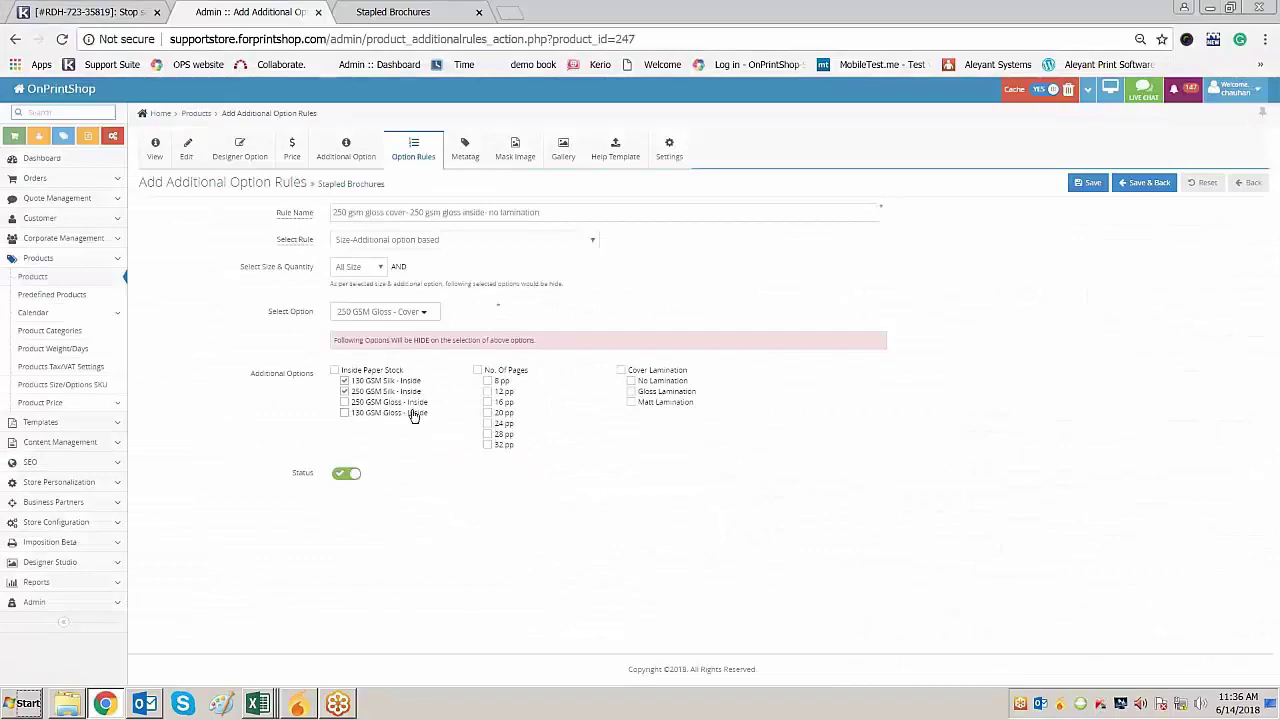
left_click(345, 403)
Check the no lamination and gloss lamination headings for 250 gsm gloss in Excel, and save the rule, returning to the rules list
key("alt+Tab")
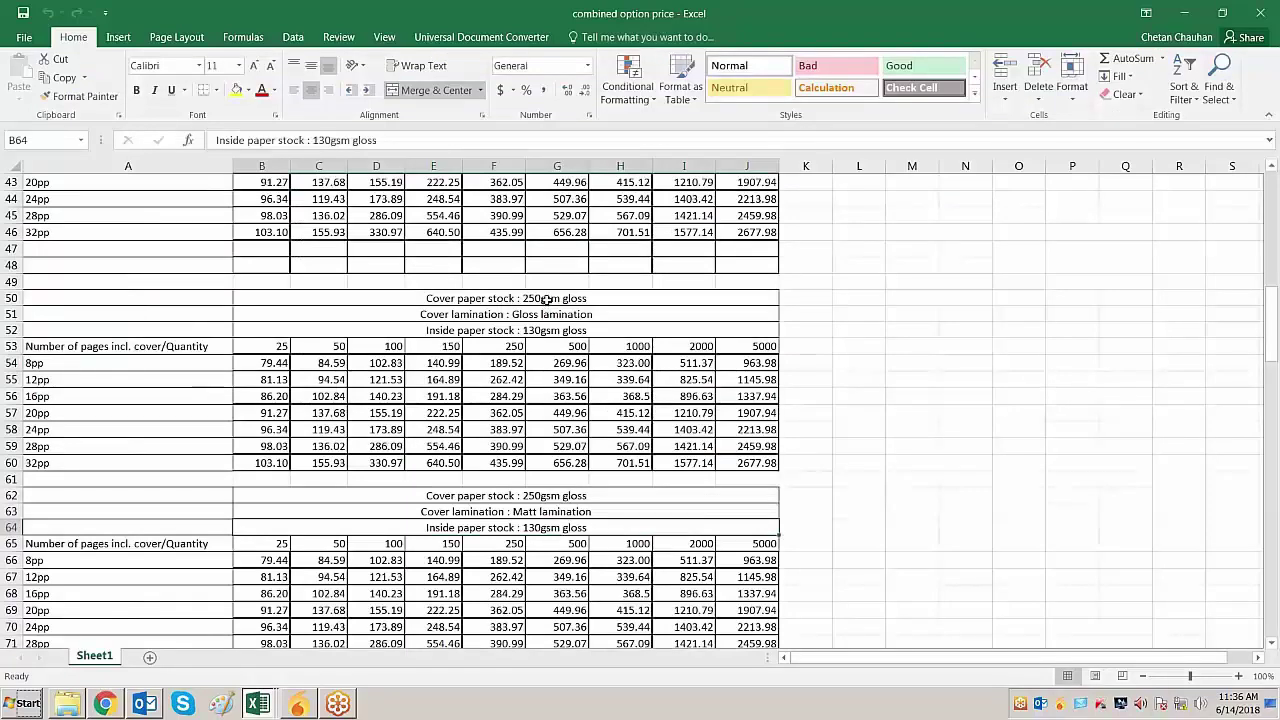
scroll(546, 300, "up", 3)
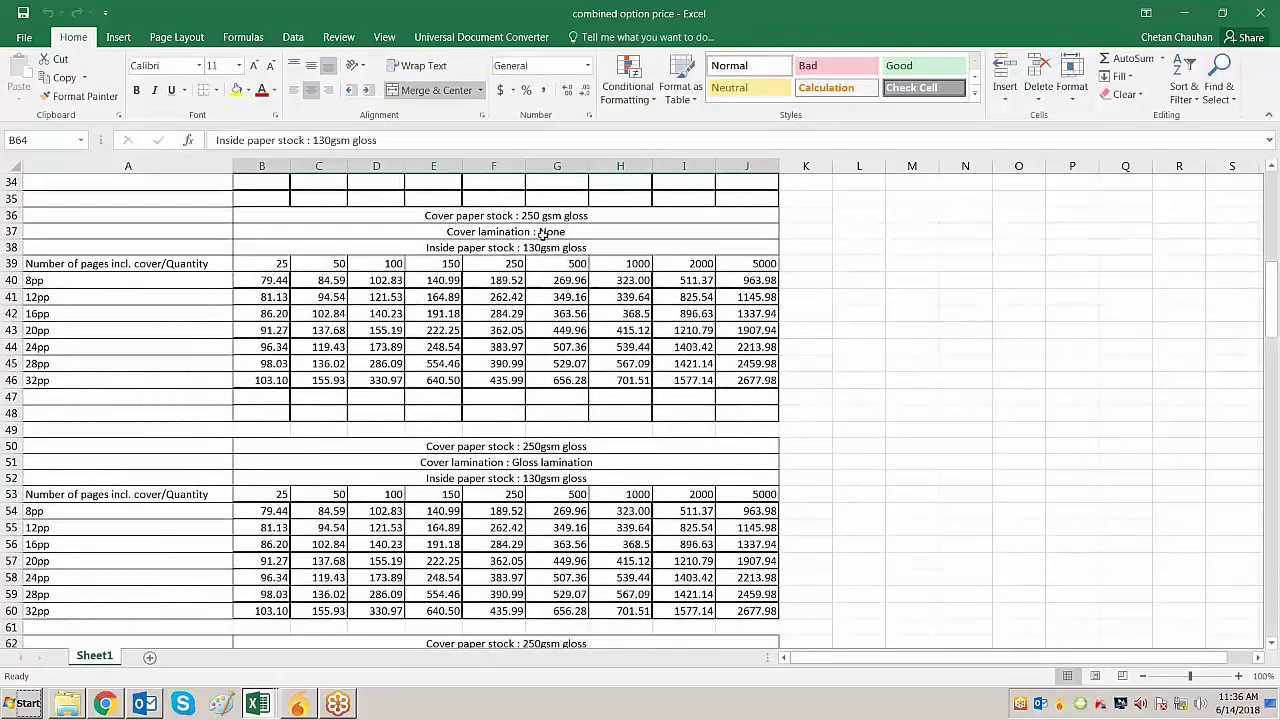
left_click(546, 217)
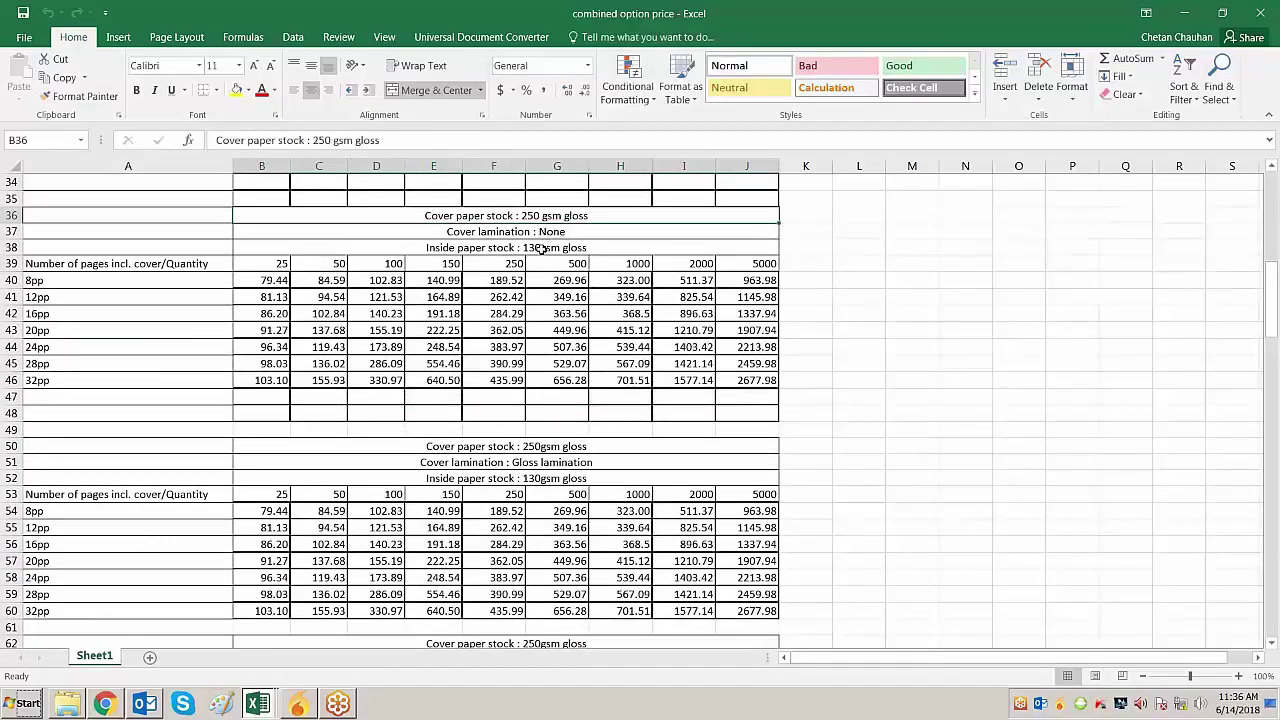
key("Down")
key("Down")
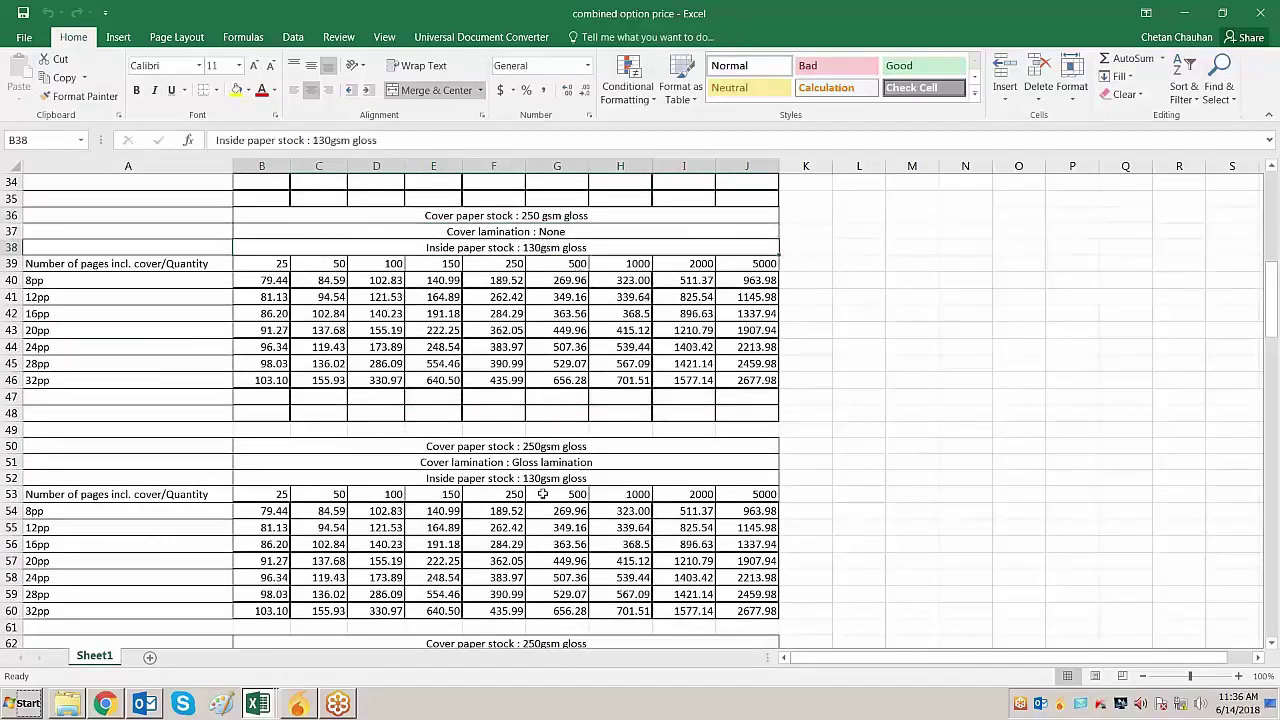
left_click(550, 228)
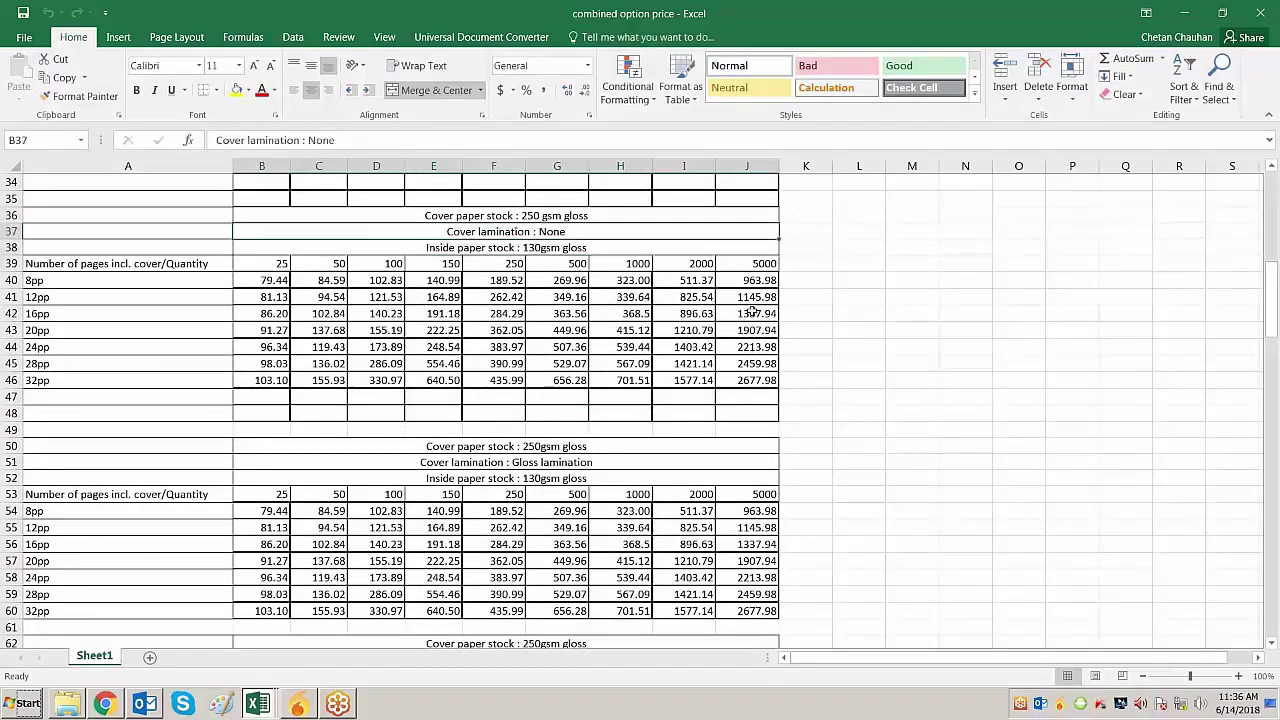
left_click(576, 462)
key("alt+Tab")
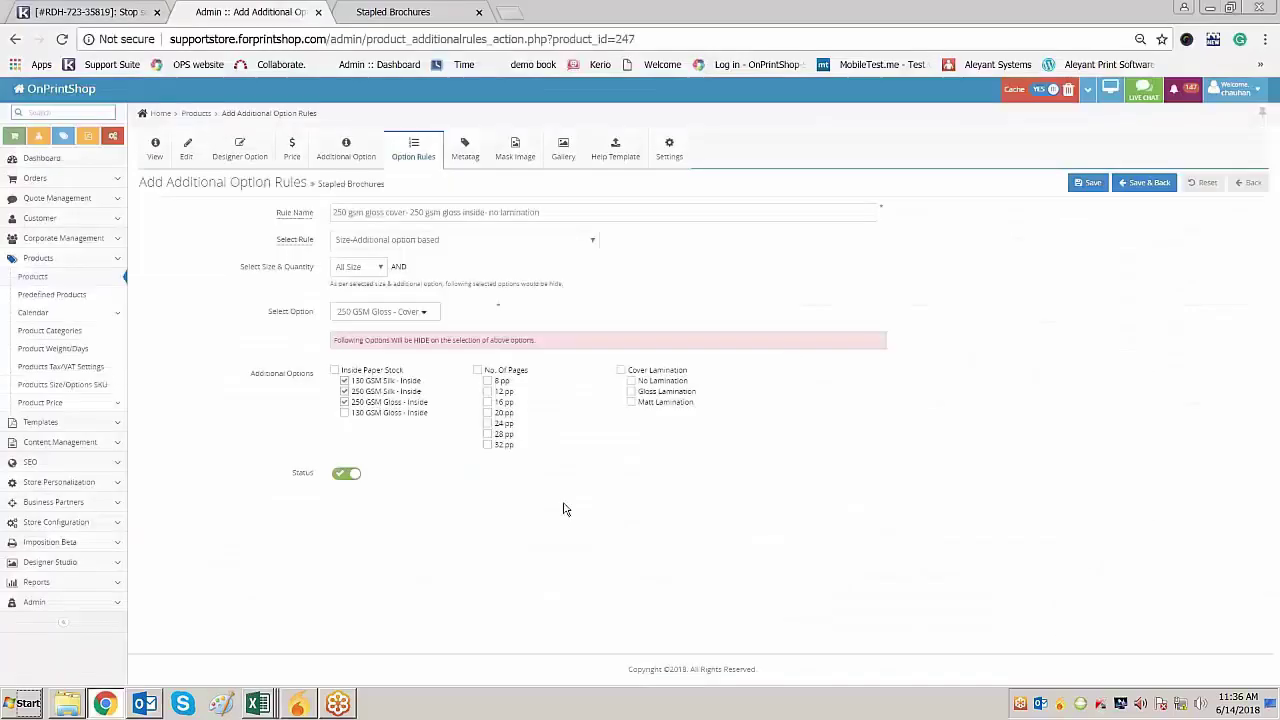
left_click(1140, 185)
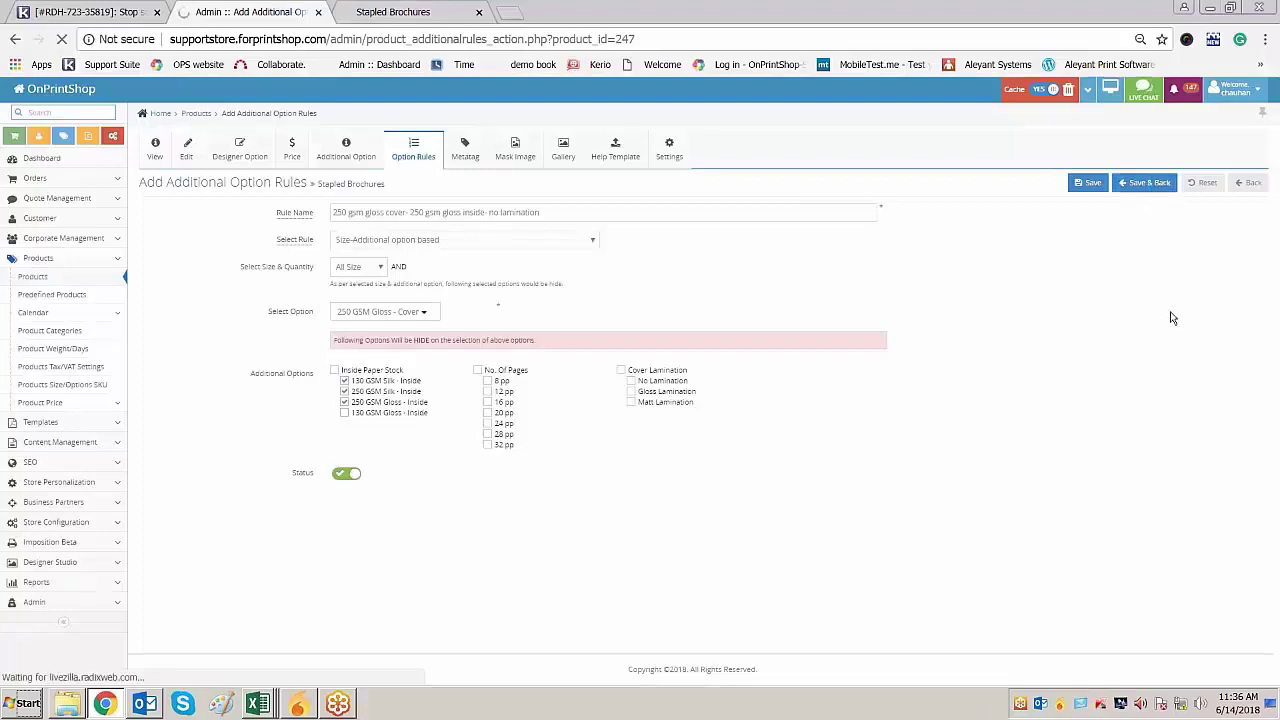
Reload the Stapled Brochures storefront page, choose 250 GSM Gloss - Cover, and check the available inside paper stock and page count options
key("ctrl+Tab")
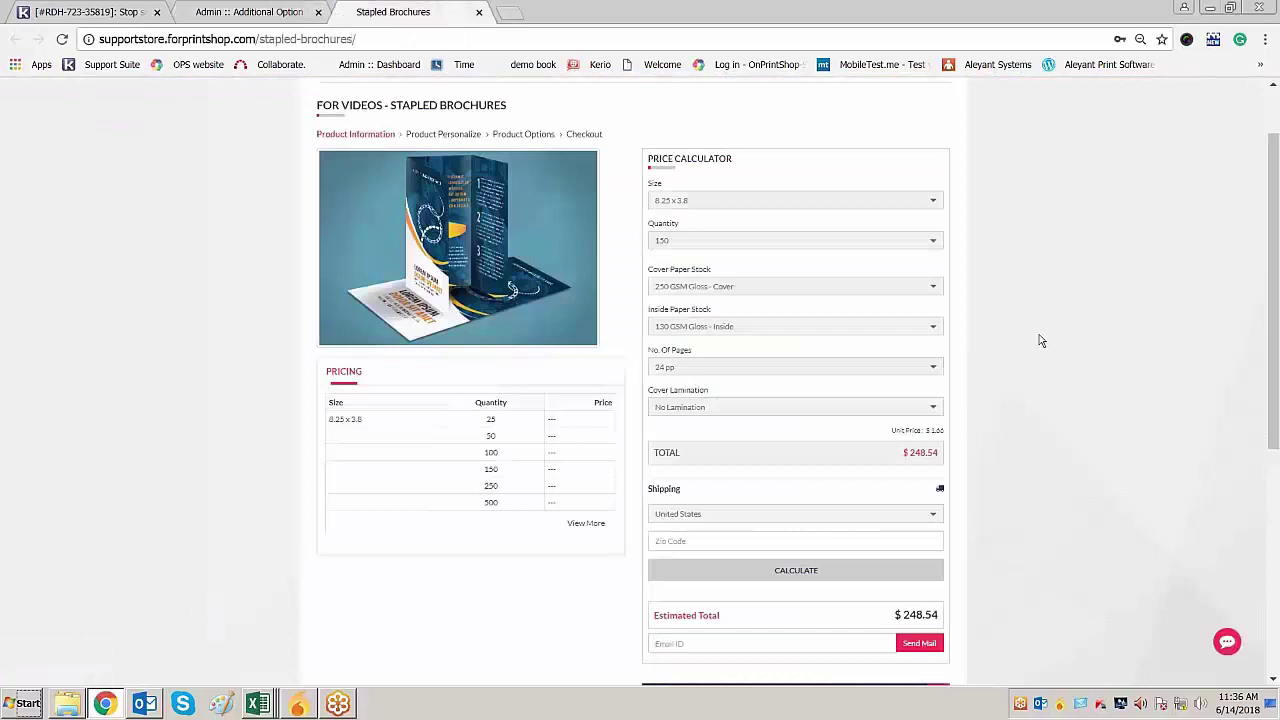
key("F5")
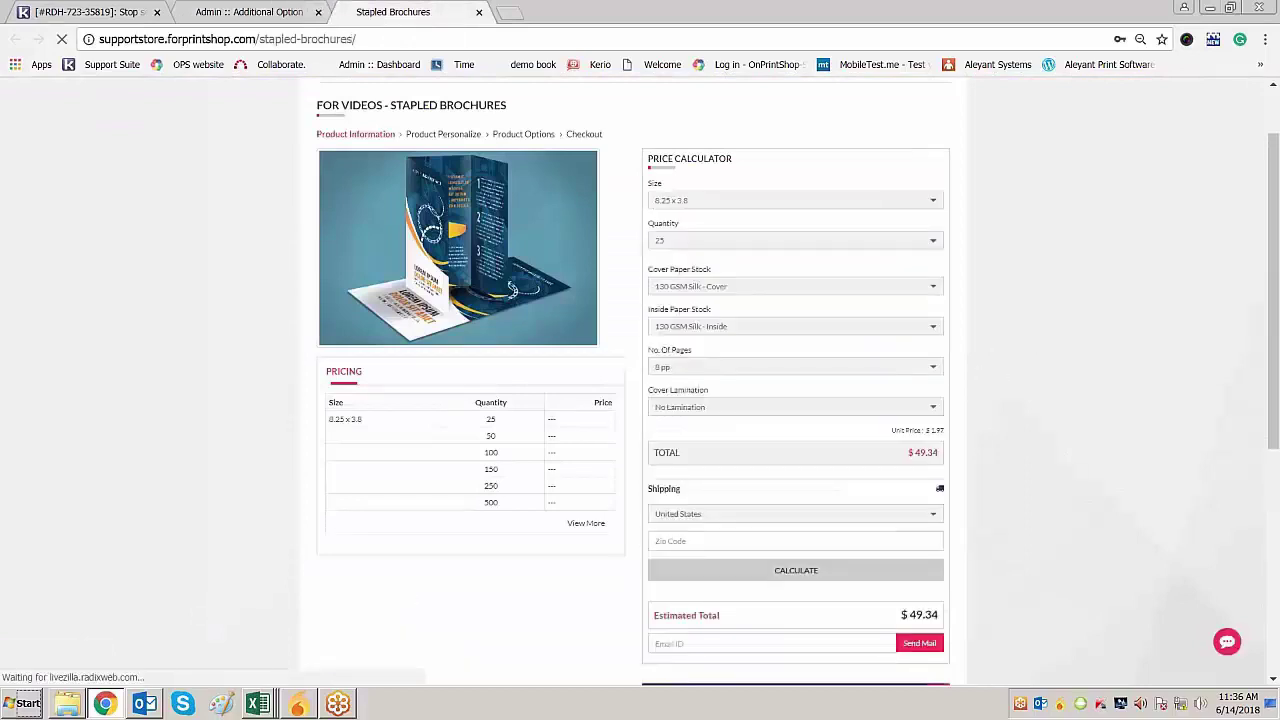
left_click(712, 286)
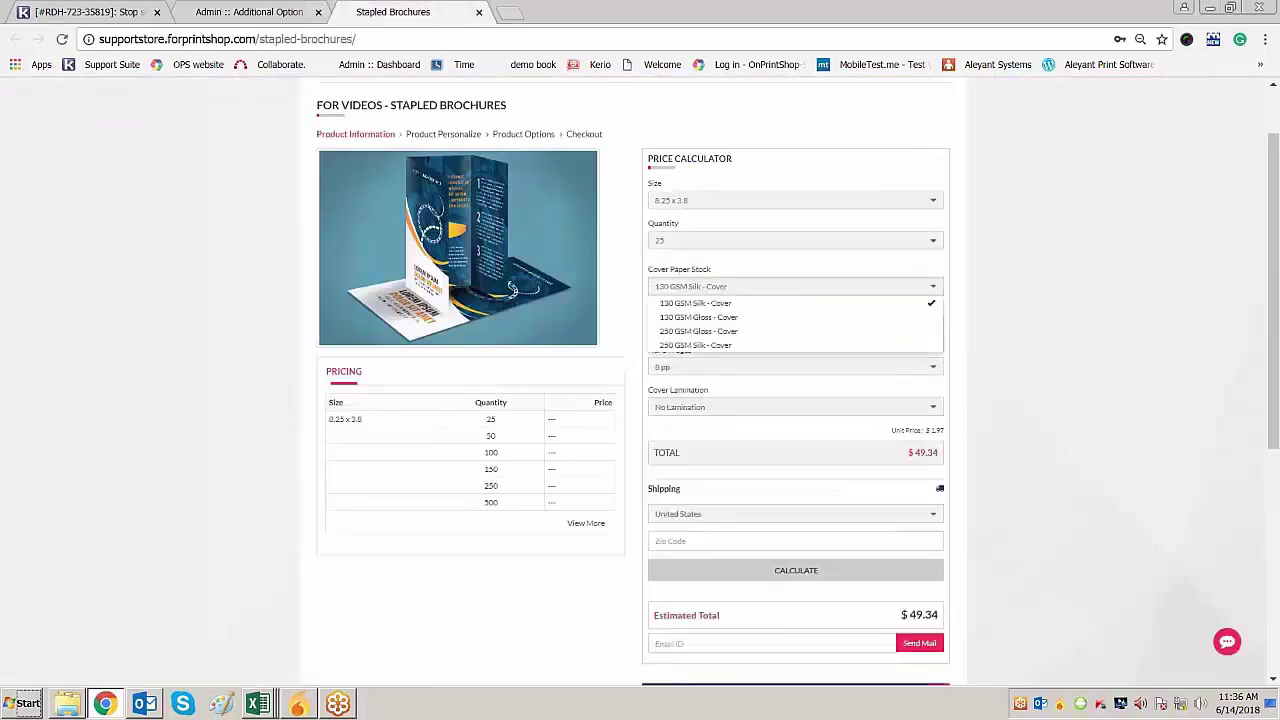
left_click(711, 331)
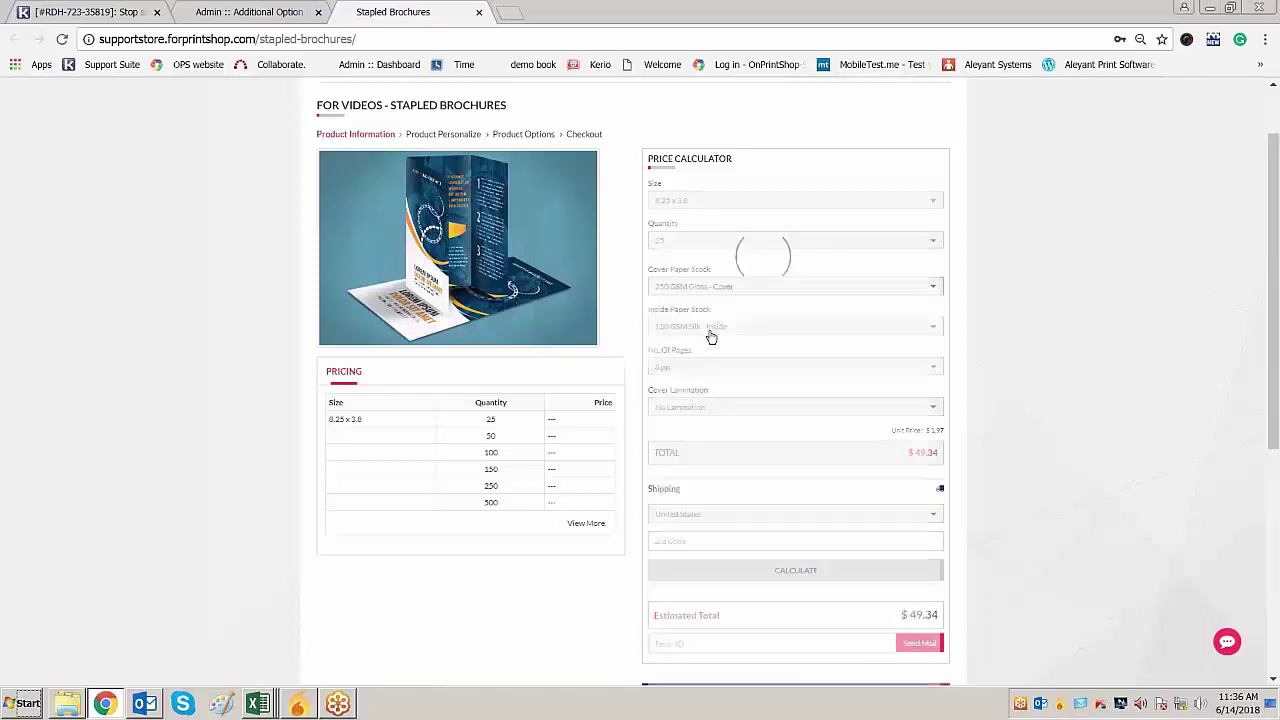
left_click(745, 330)
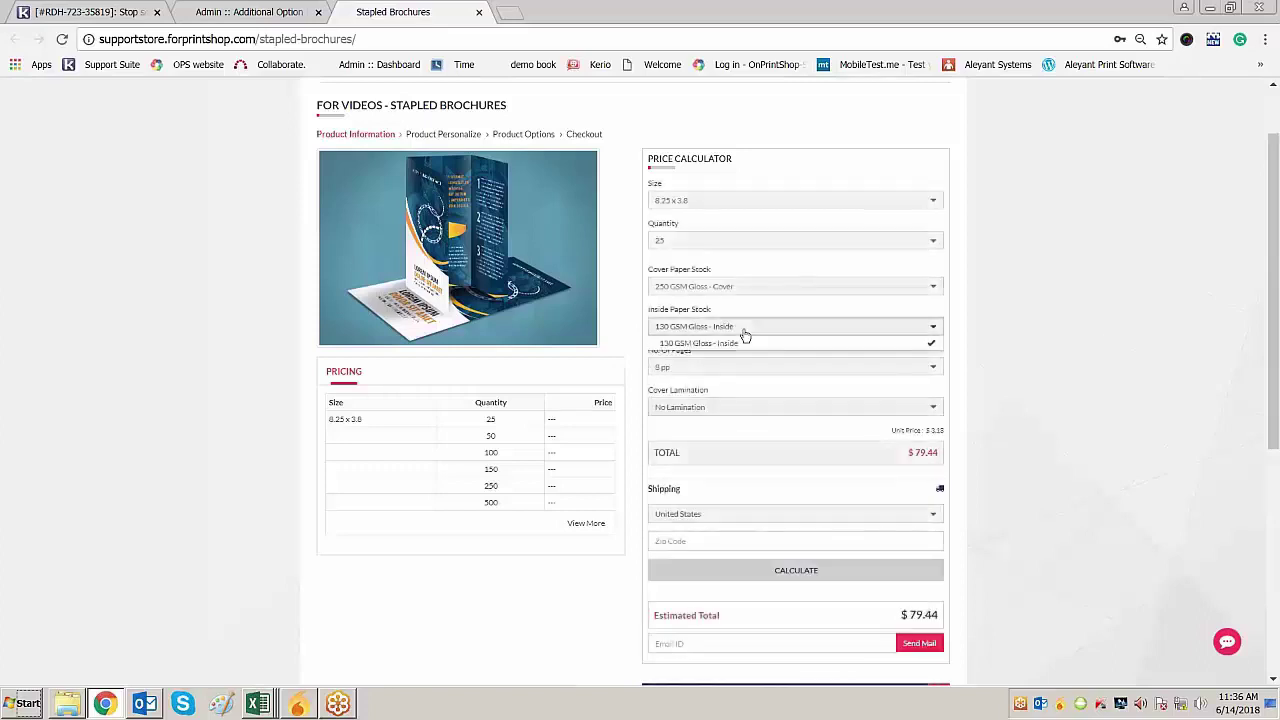
left_click(745, 342)
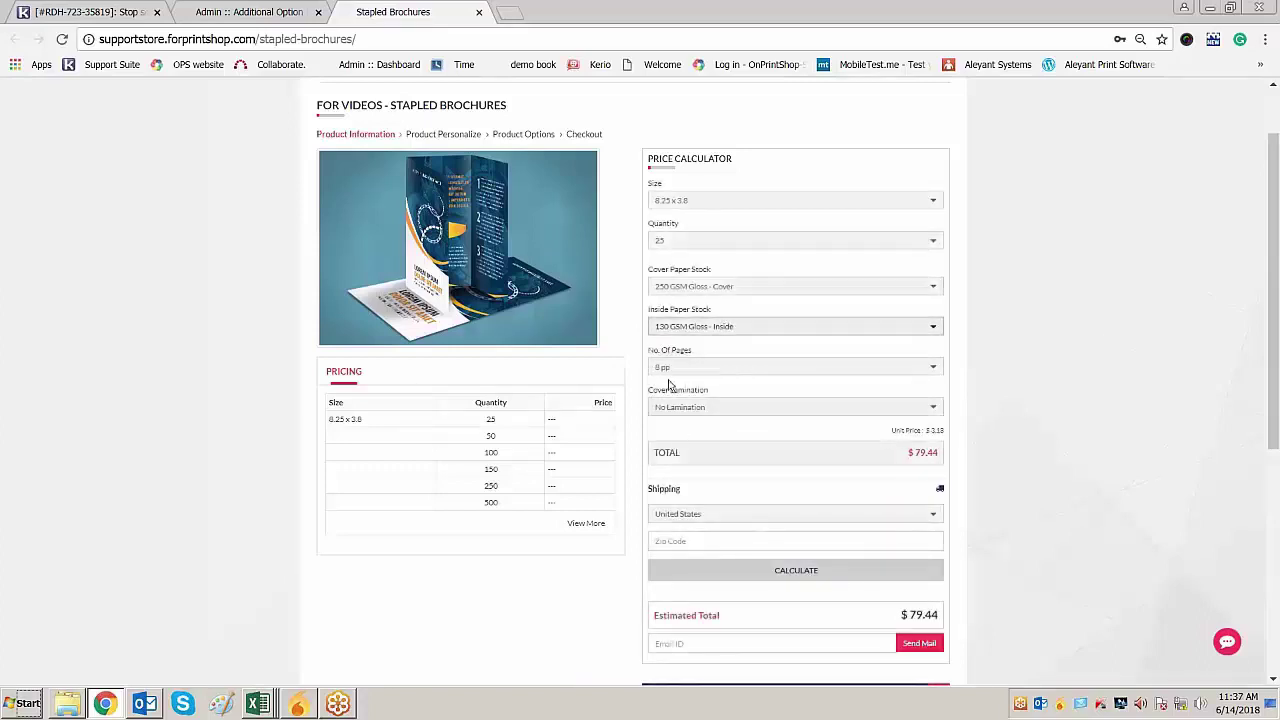
left_click(712, 368)
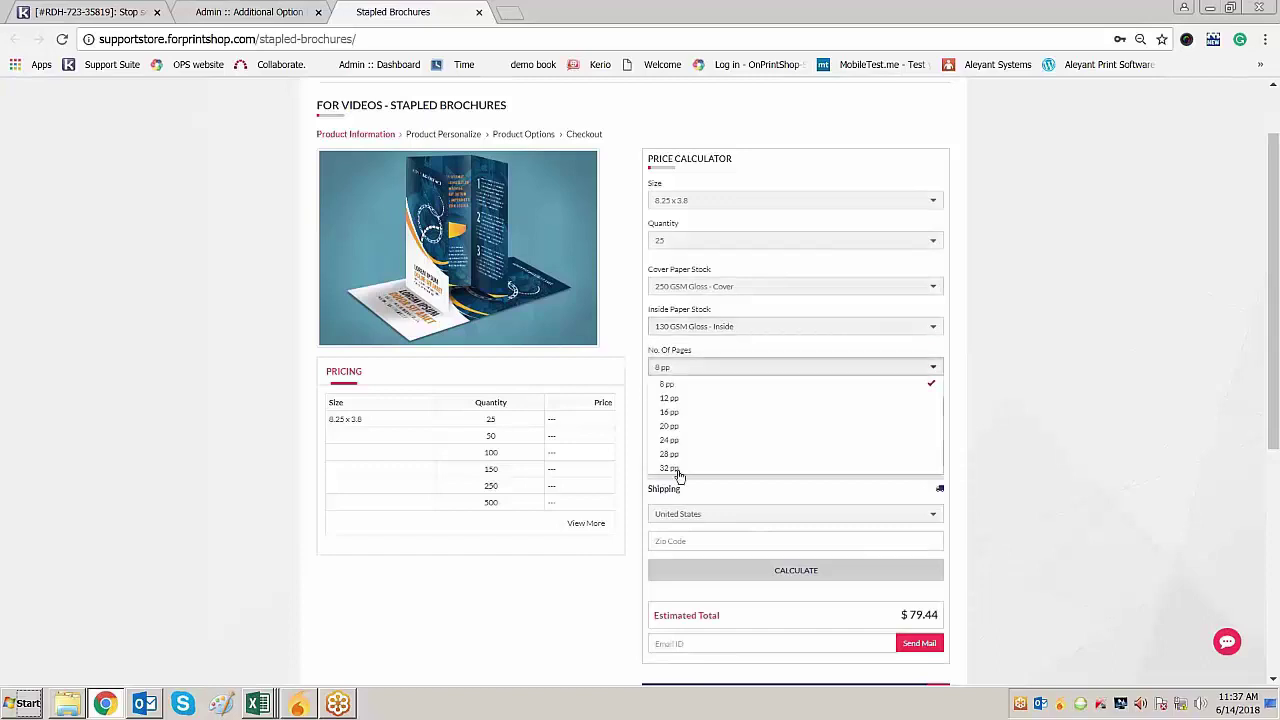
left_click(1104, 436)
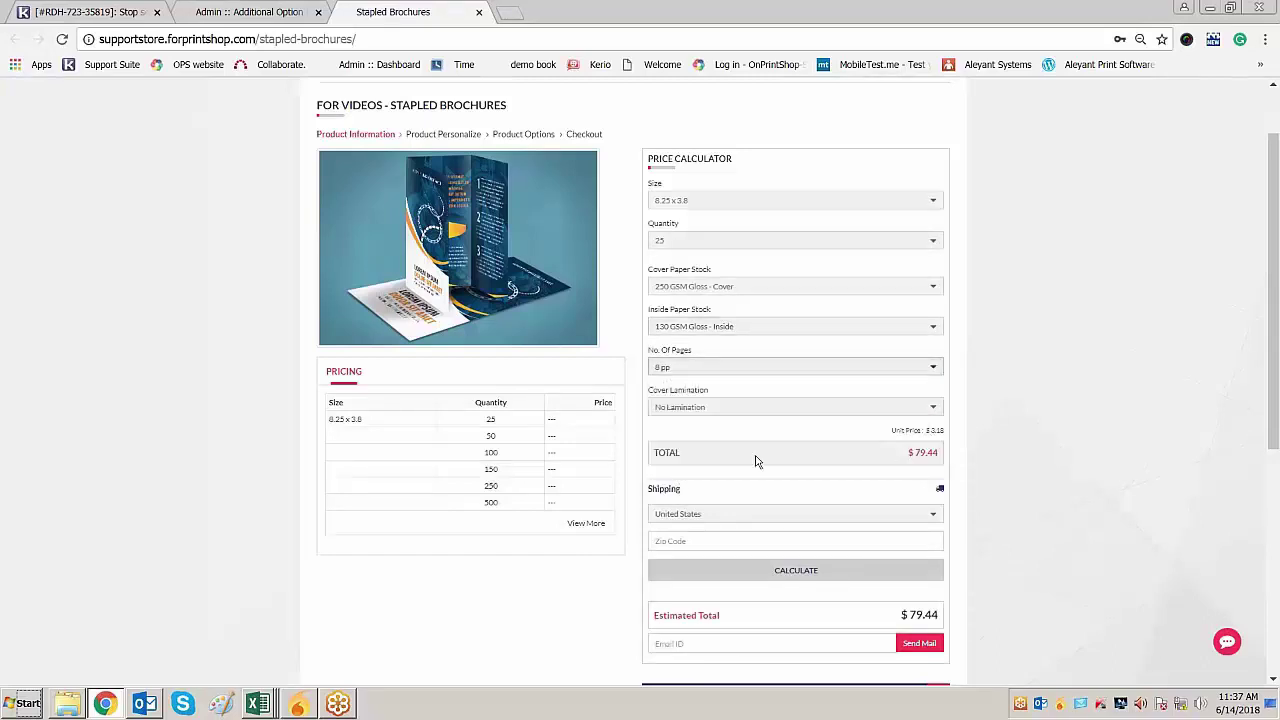
Try Gloss Lamination and No Lamination for the cover in the price calculator, and finish with Matt Lamination
left_click(730, 409)
left_click(721, 446)
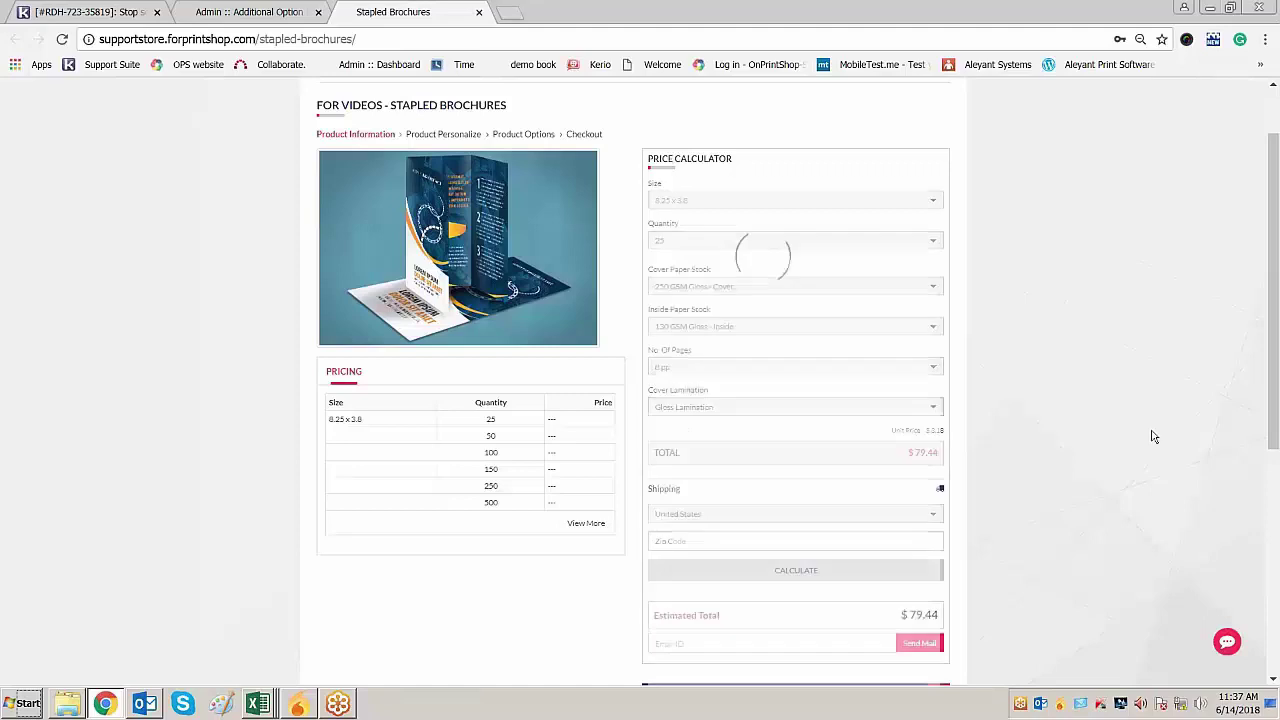
left_click(690, 408)
left_click(684, 426)
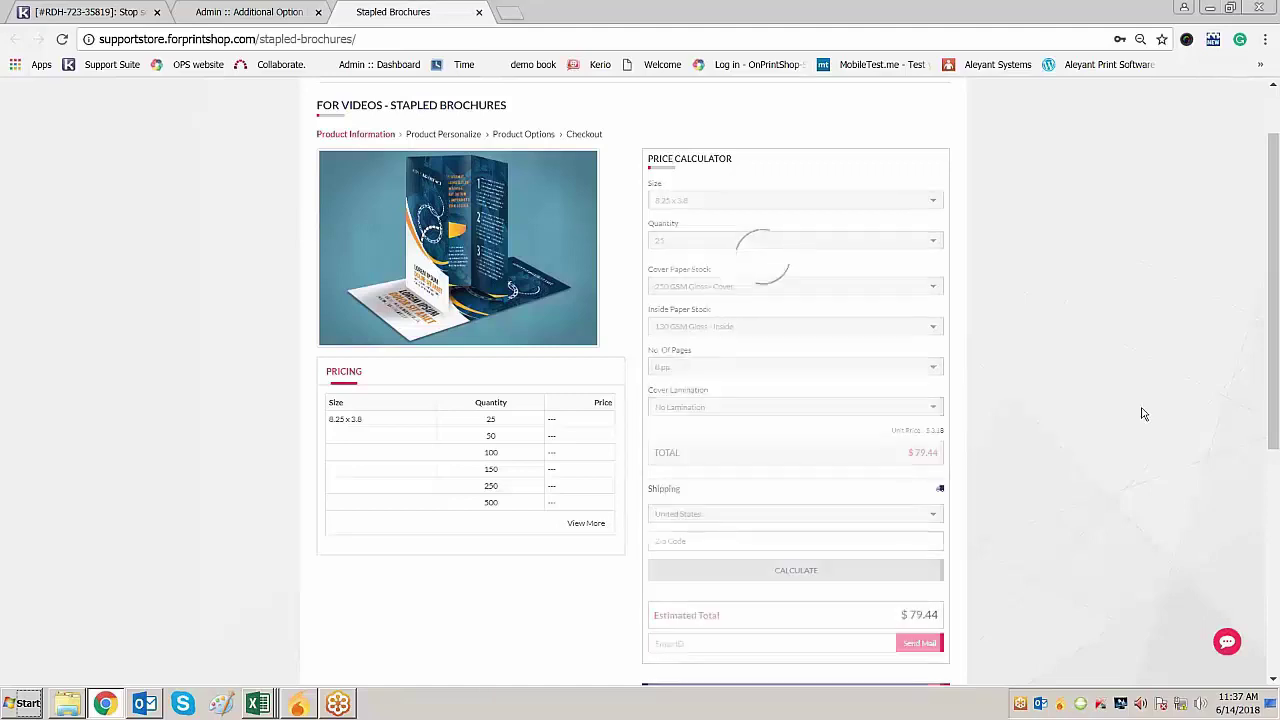
left_click(749, 408)
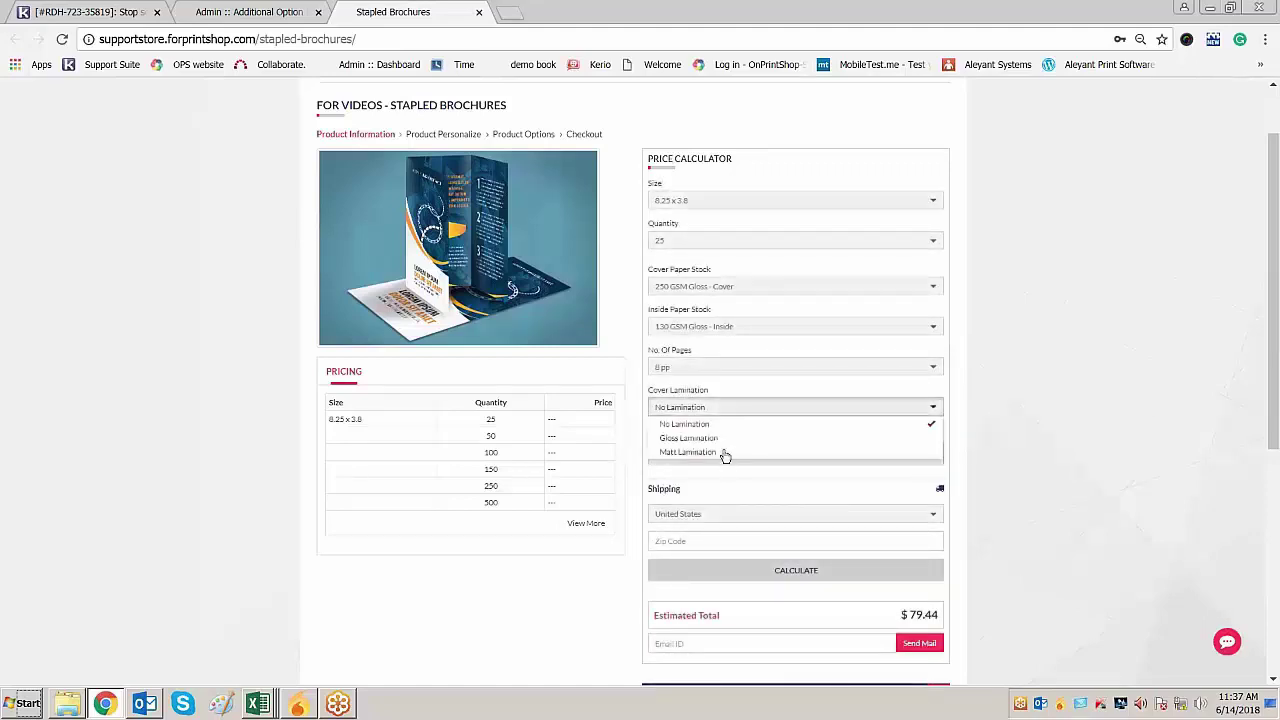
left_click(723, 452)
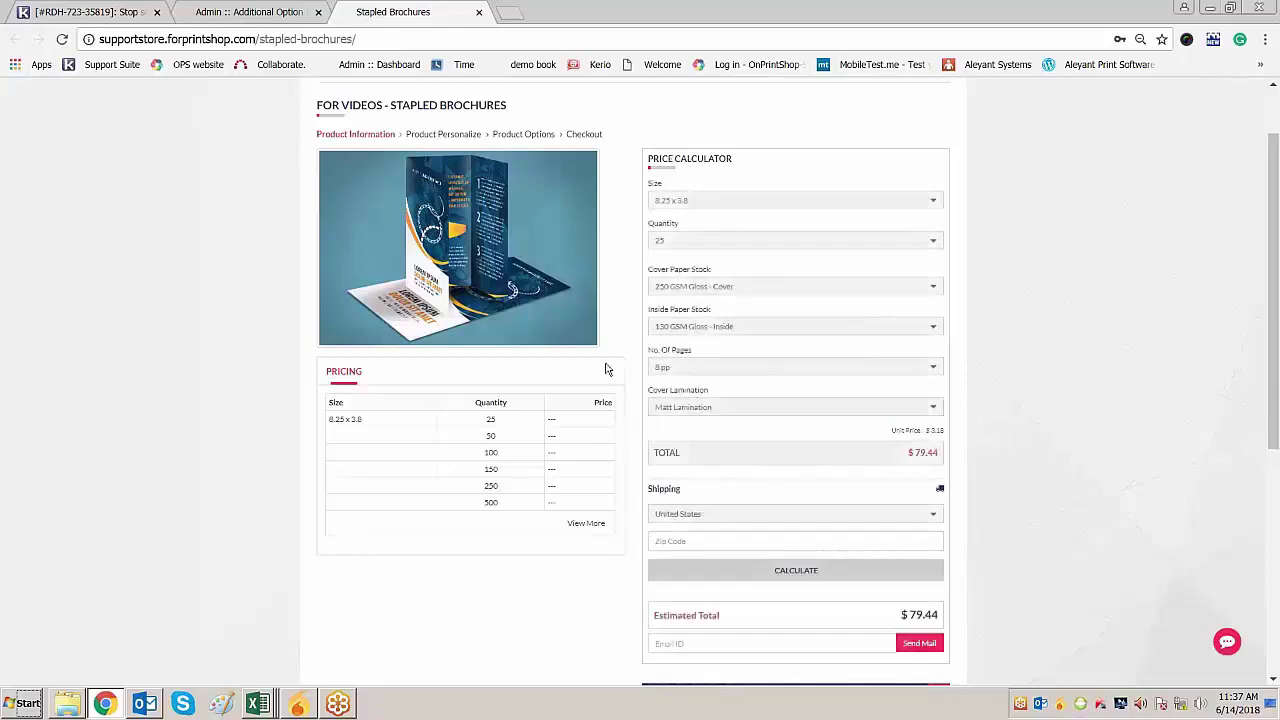
Check the 8pp prices for quantity 25 in Excel's three 250gsm gloss lamination tables, and return to the storefront
key("alt+Tab")
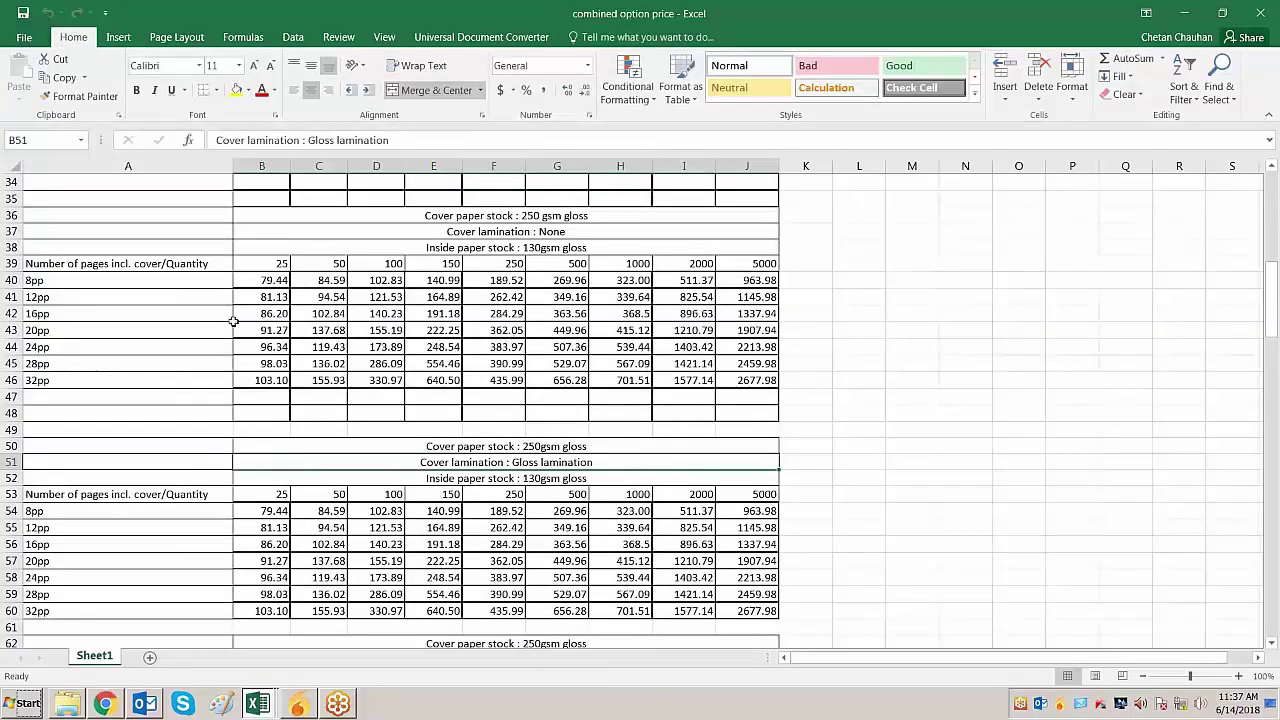
left_click(268, 284)
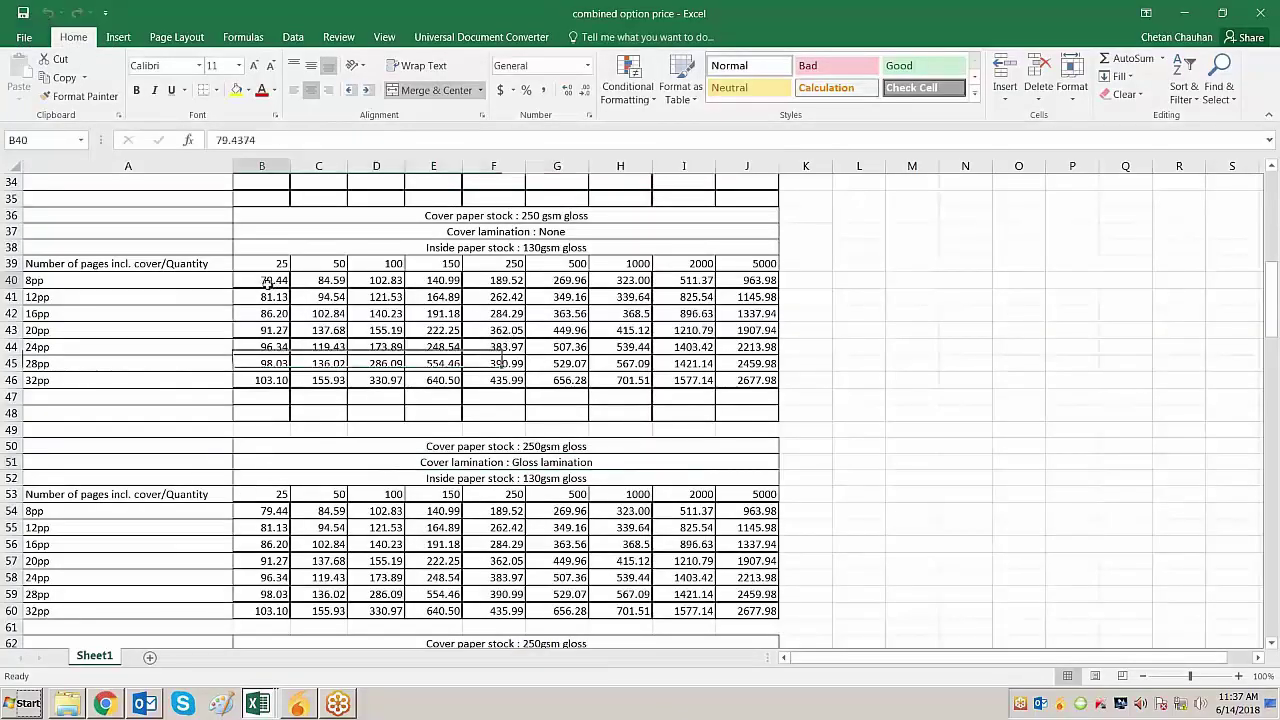
left_click(268, 511)
scroll(270, 540, "down", 3)
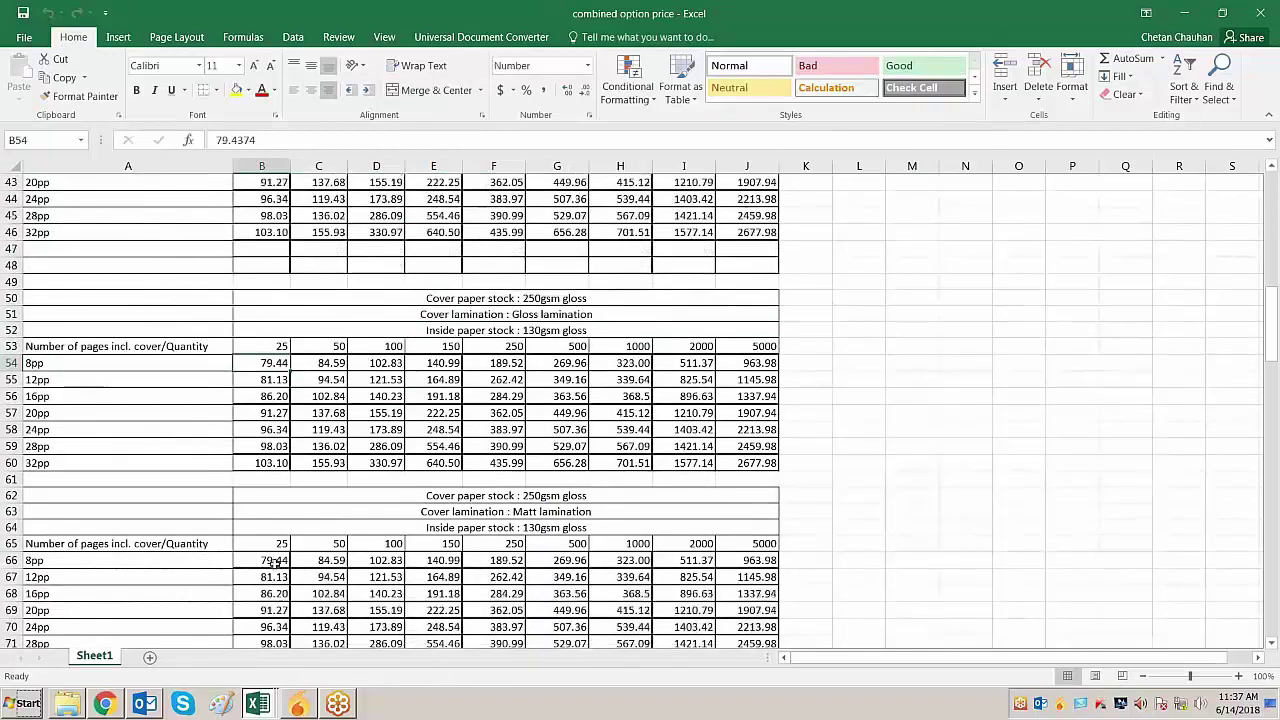
left_click(275, 563)
key("alt+Tab")
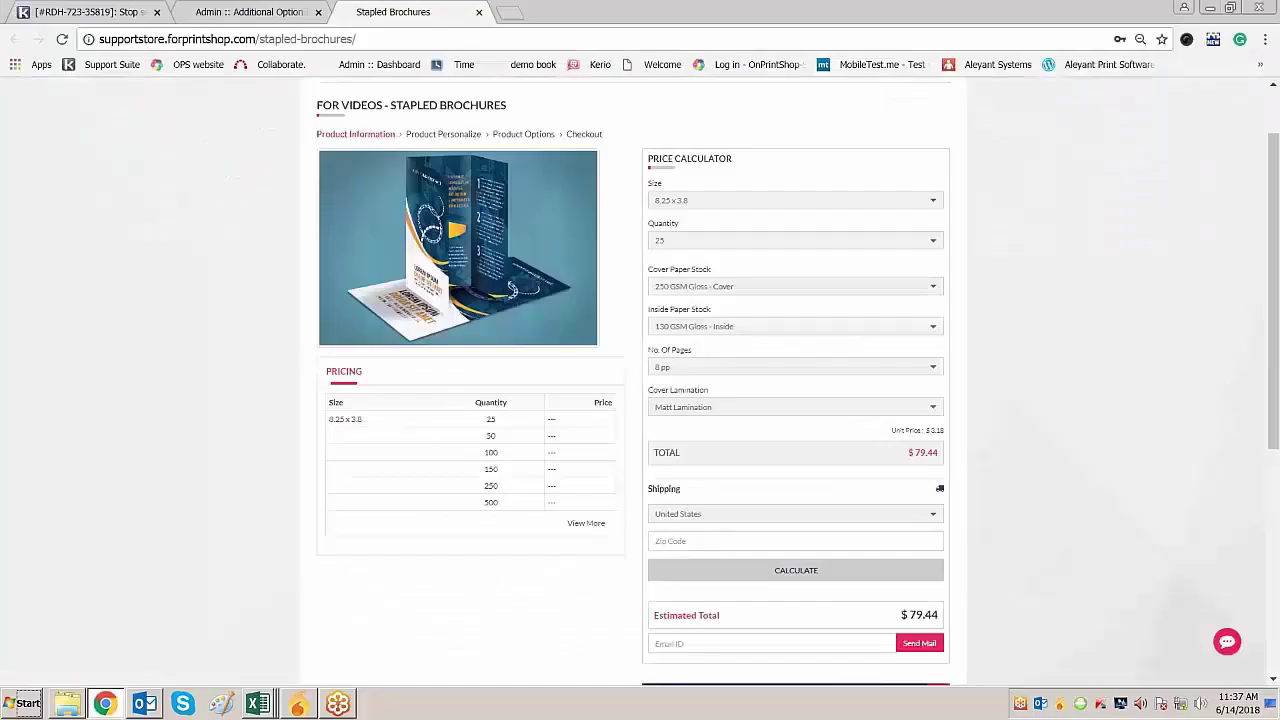
Set the number of pages to 16 pp and compare the storefront total with Excel's 16pp price for quantity 25
left_click(706, 372)
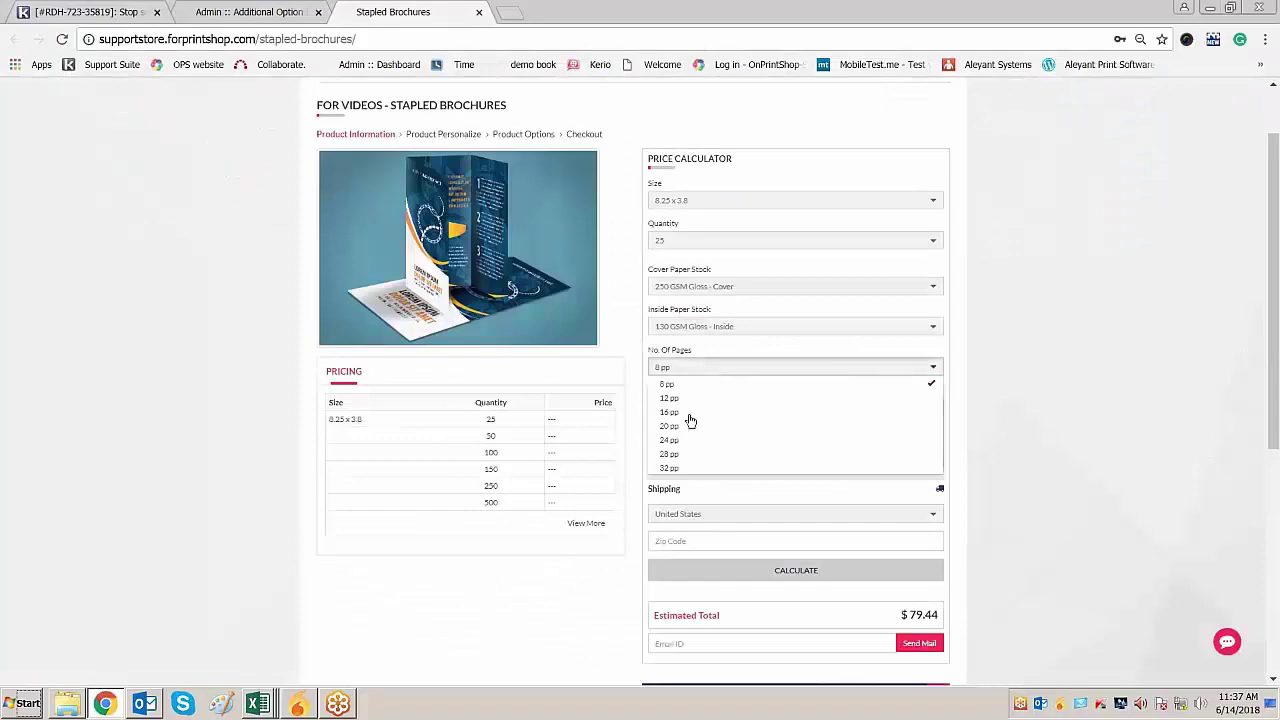
left_click(674, 417)
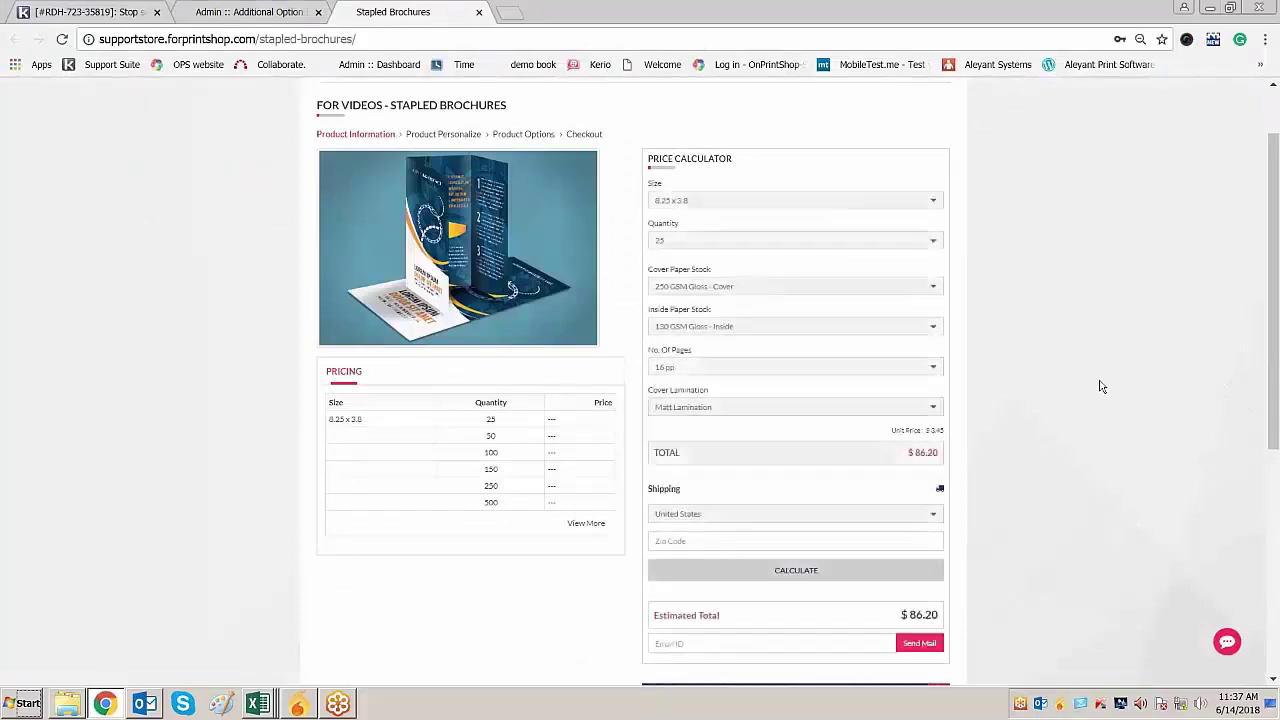
key("alt+Tab")
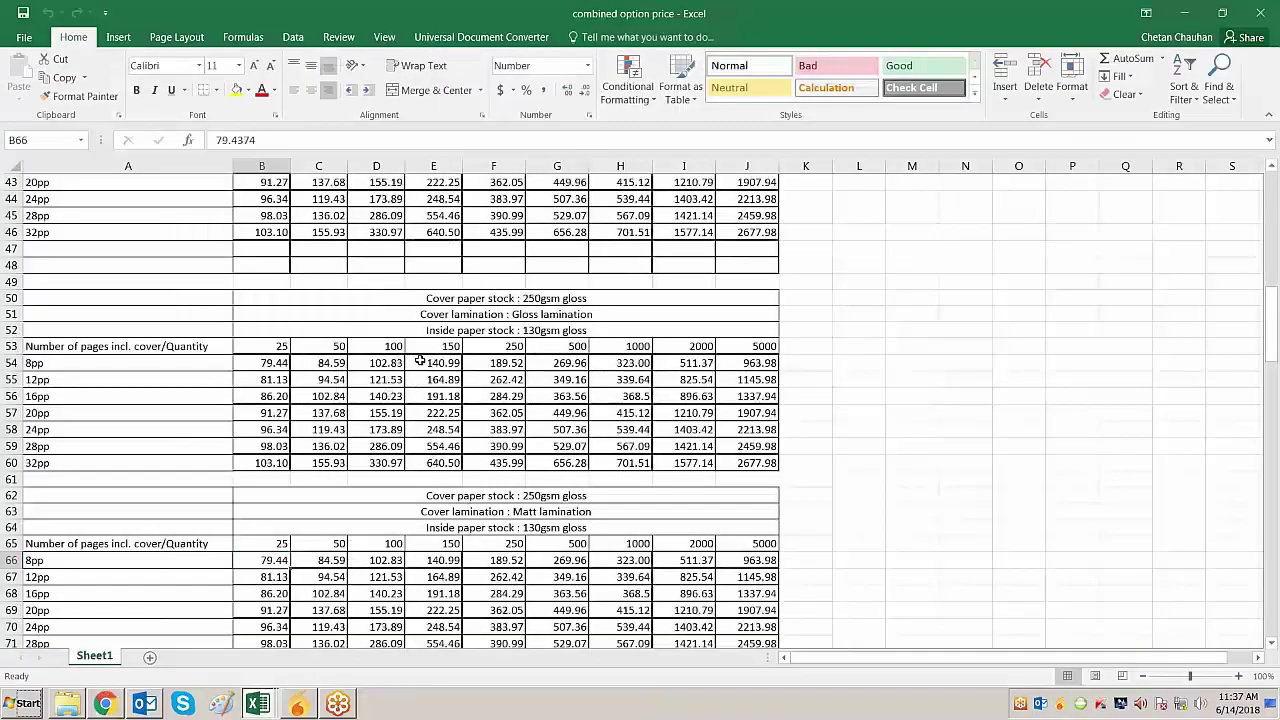
left_click(48, 396)
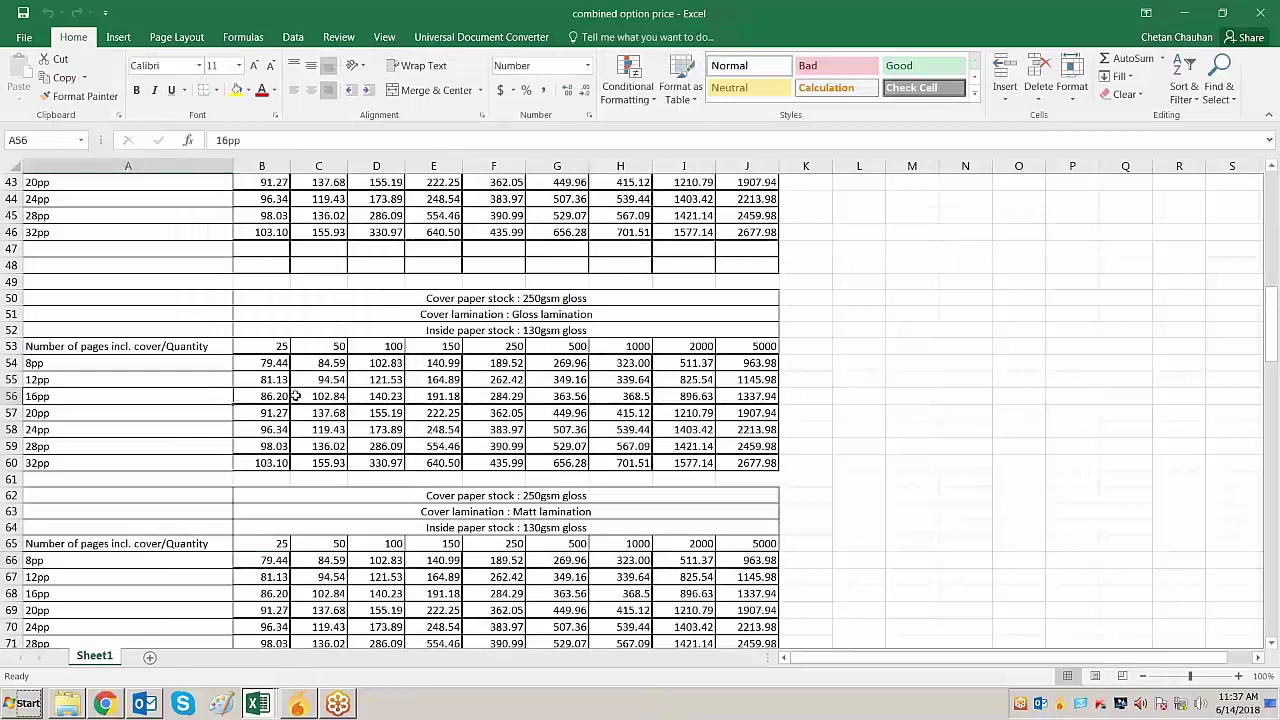
left_click(284, 398)
key("alt+Tab")
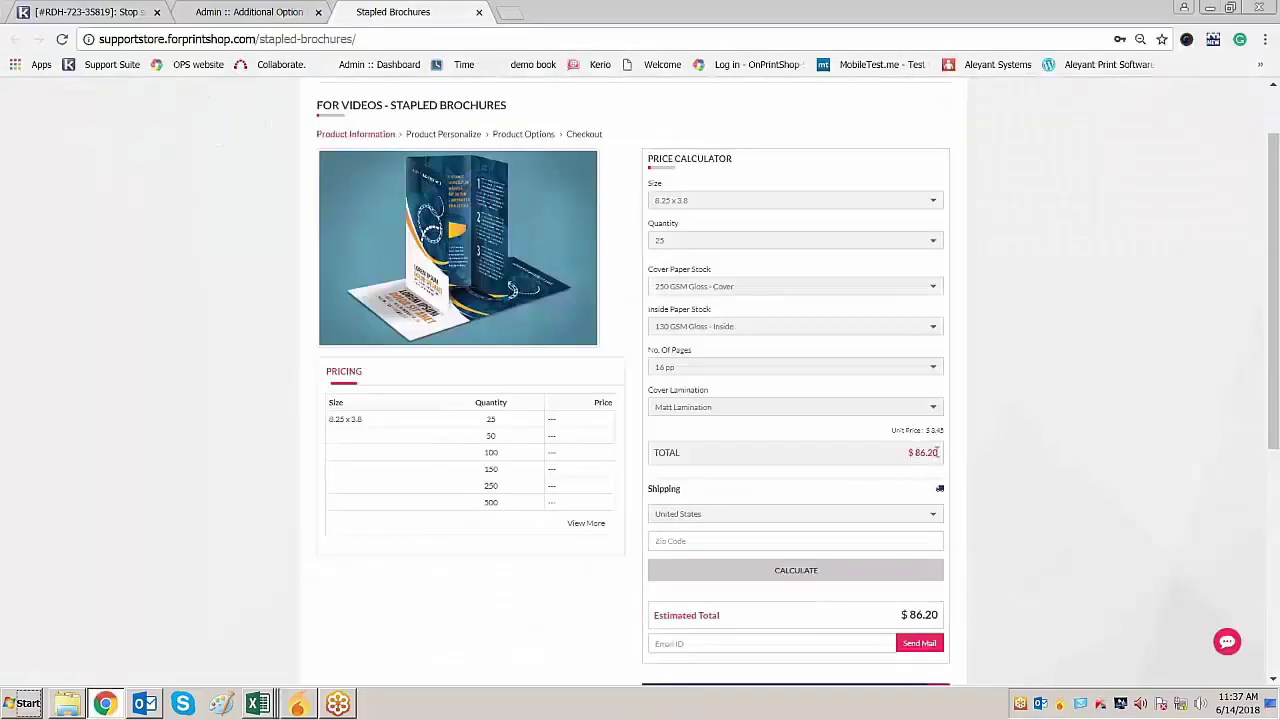
double_click(937, 452)
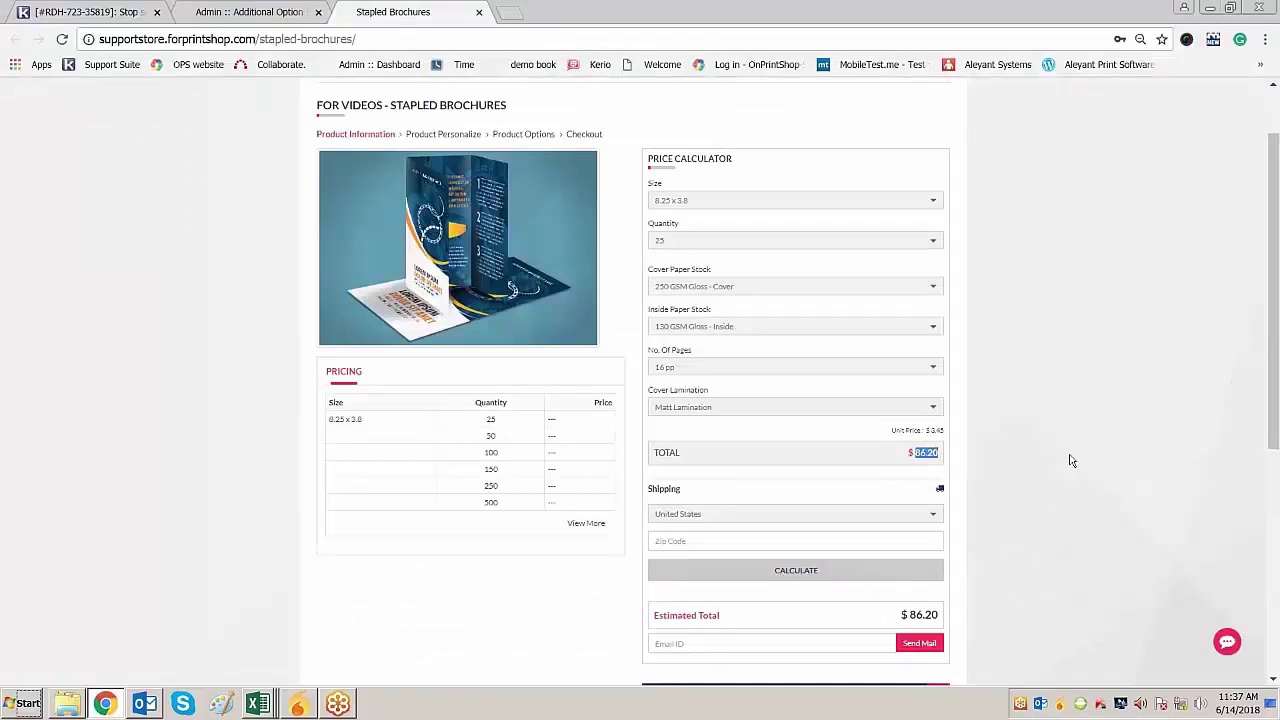
scroll(1069, 460, "up", 1)
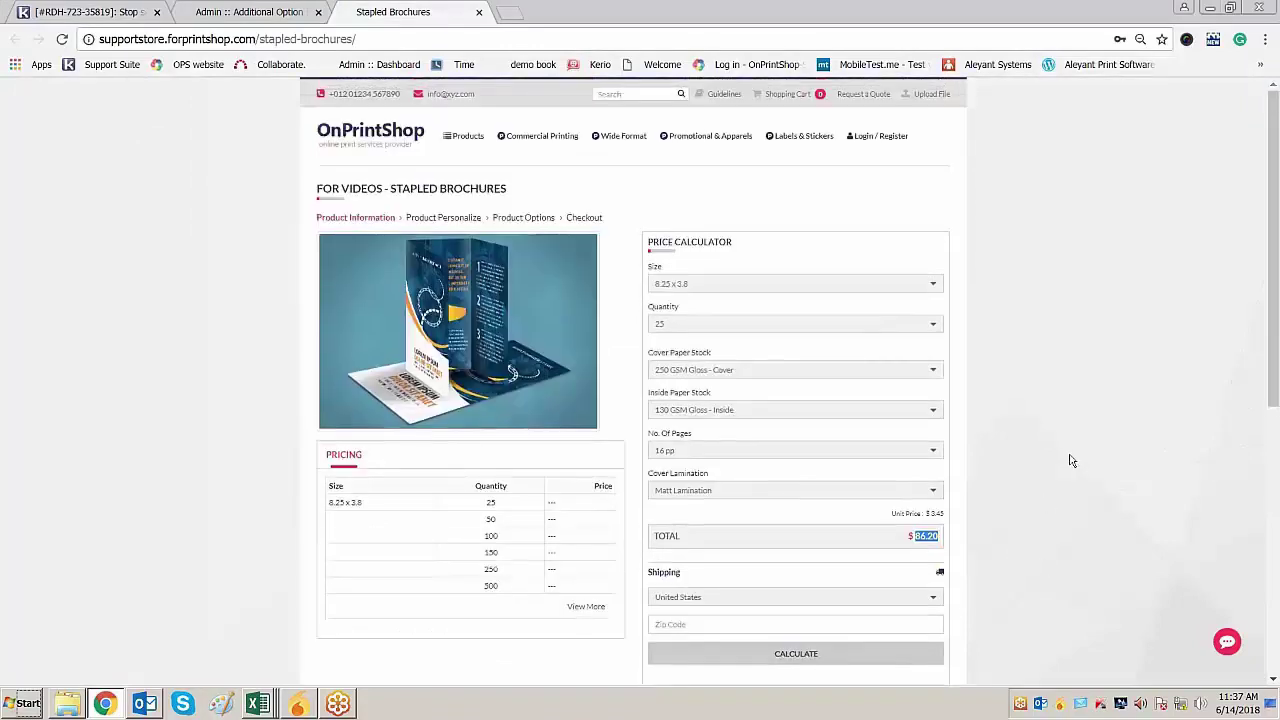